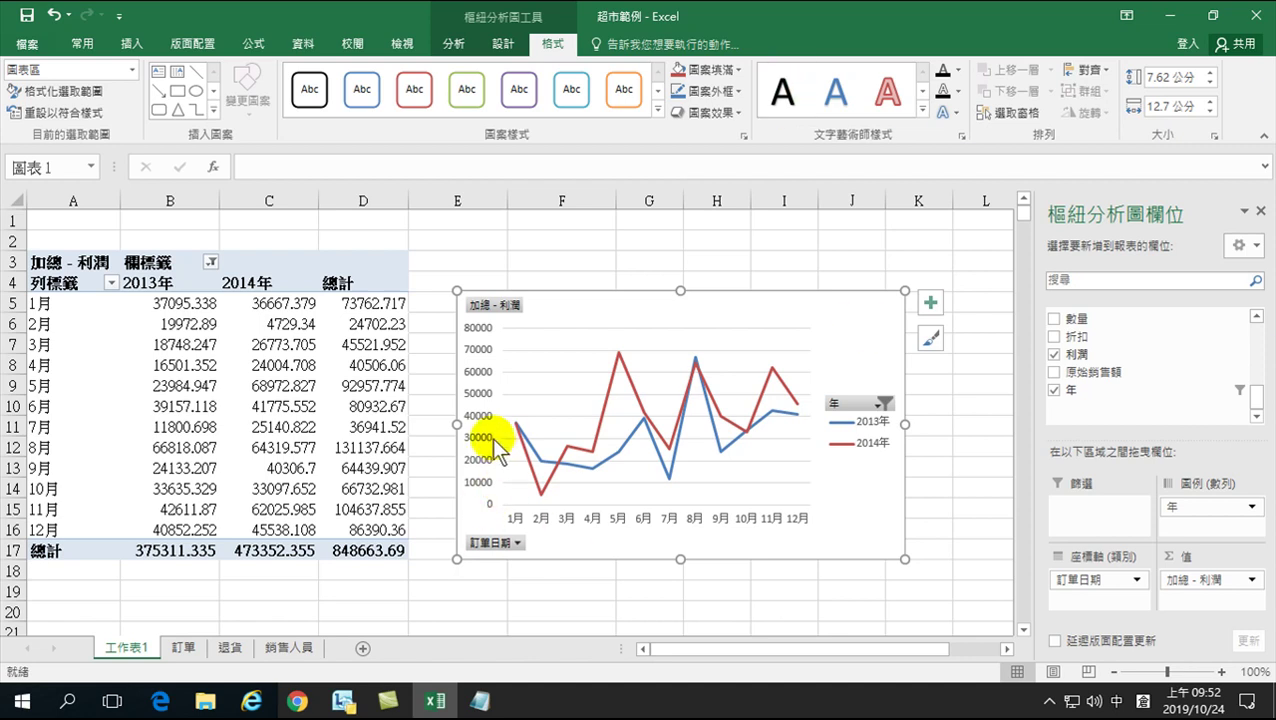
- Select empty cell C19 below the 2014 column of the profit pivot table
mouse_move(513, 424)
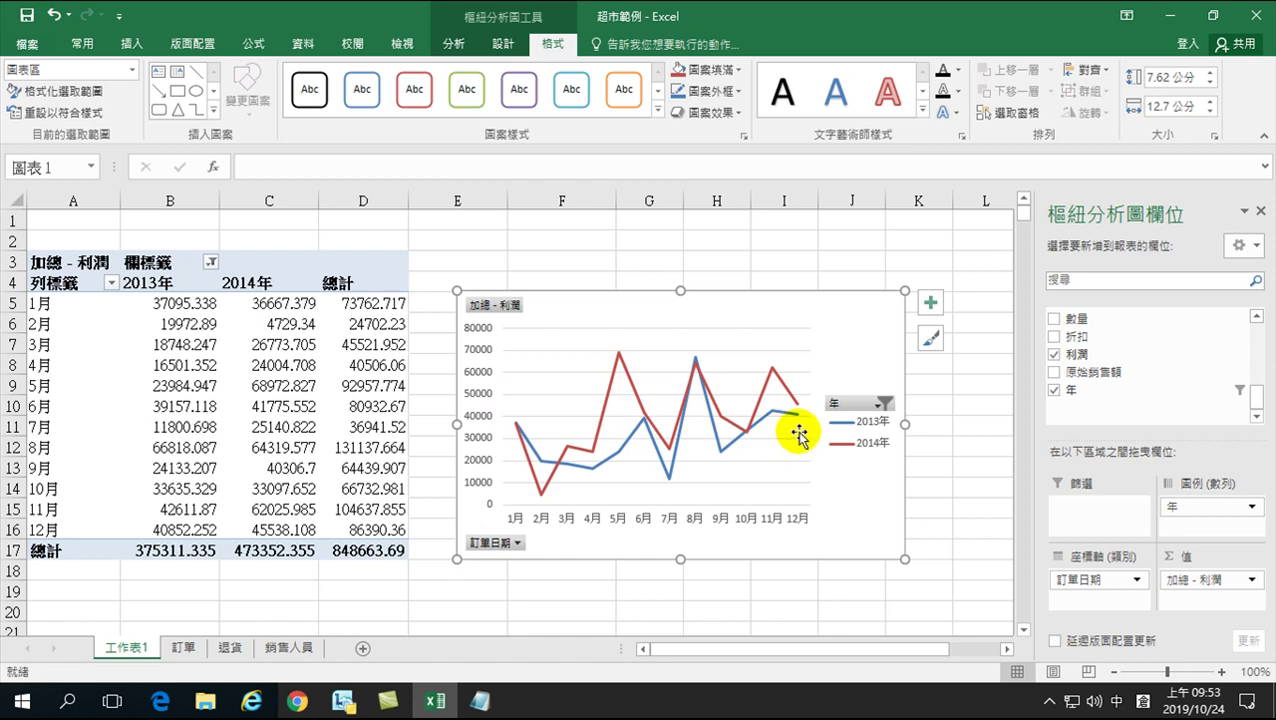
mouse_move(635, 436)
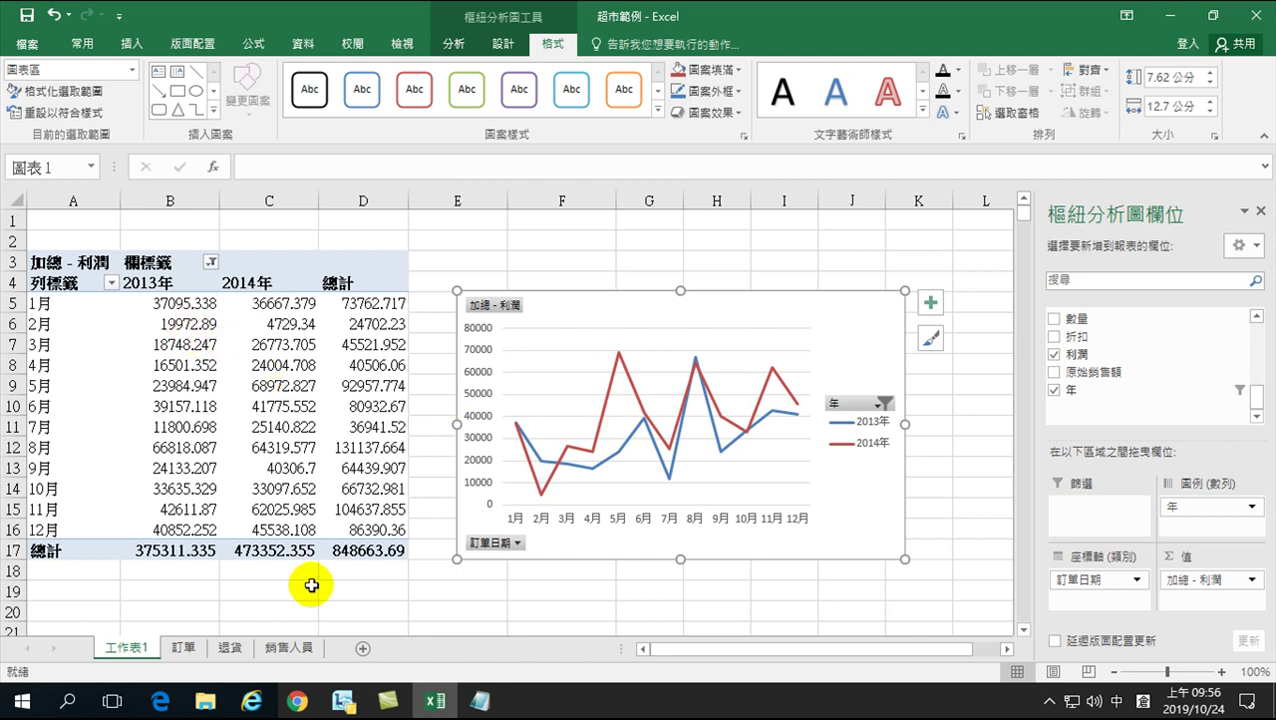
left_click(452, 592)
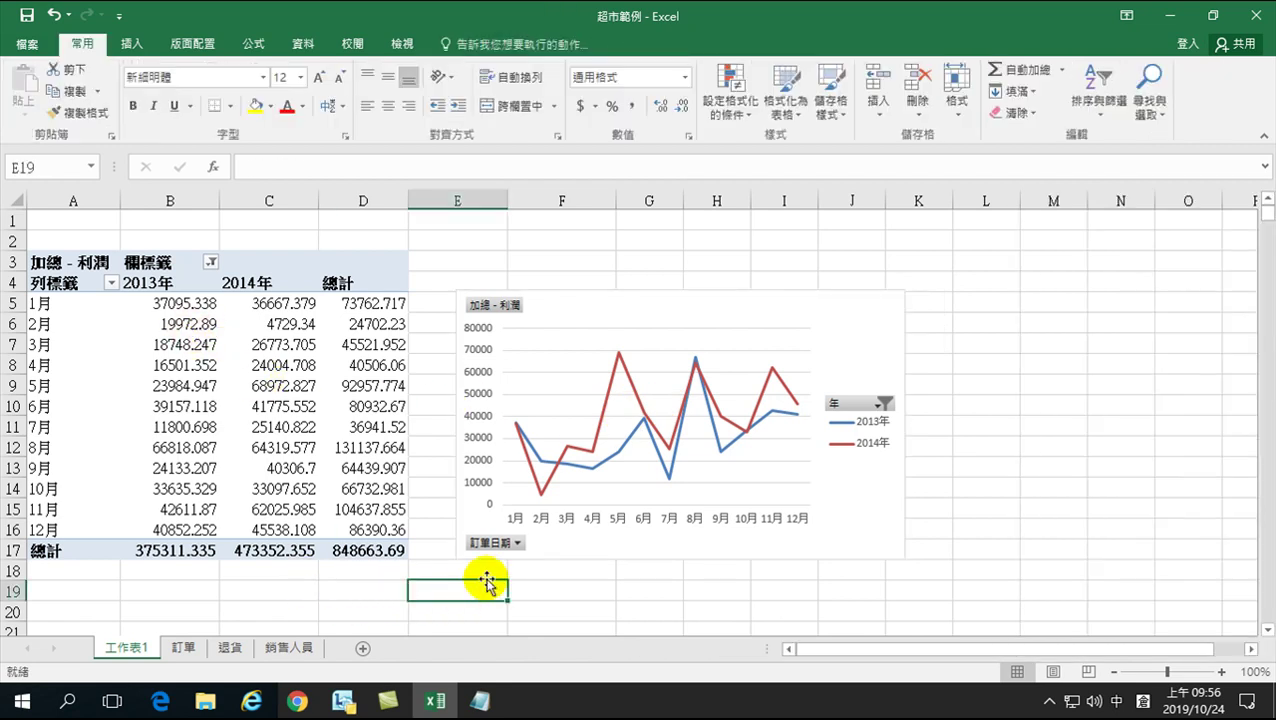
left_click(178, 590)
left_click(238, 593)
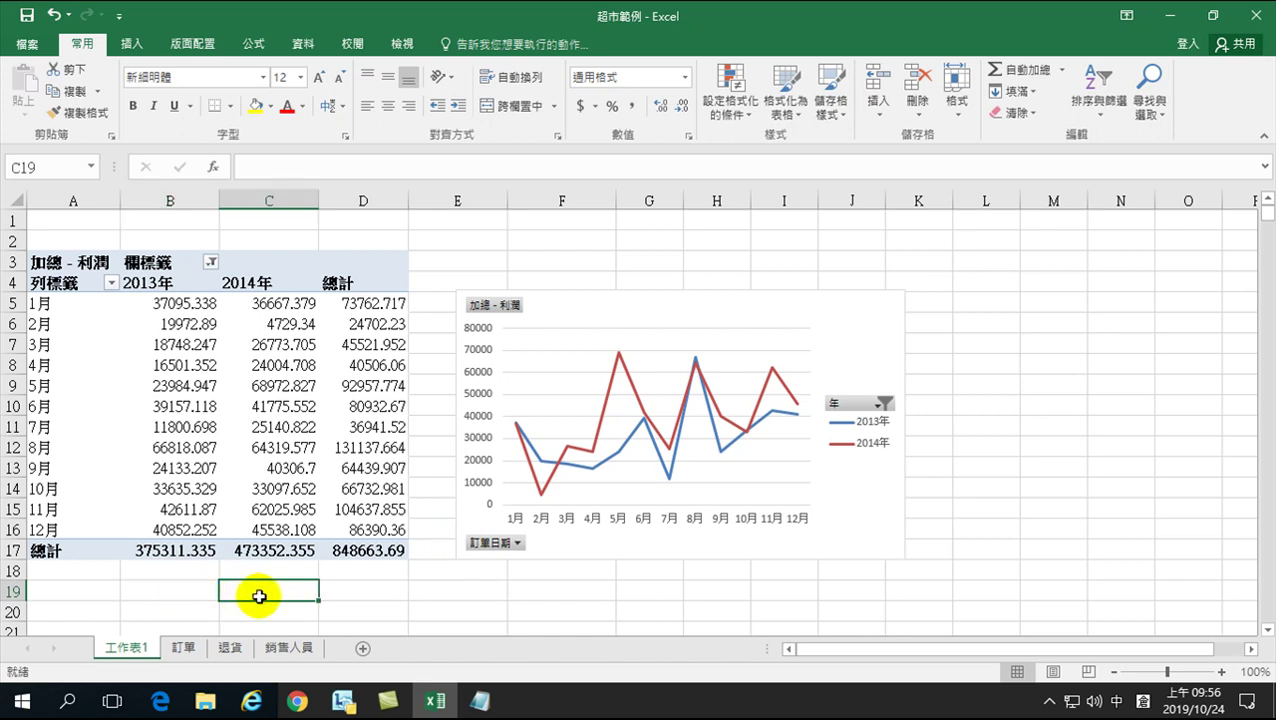
type("=")
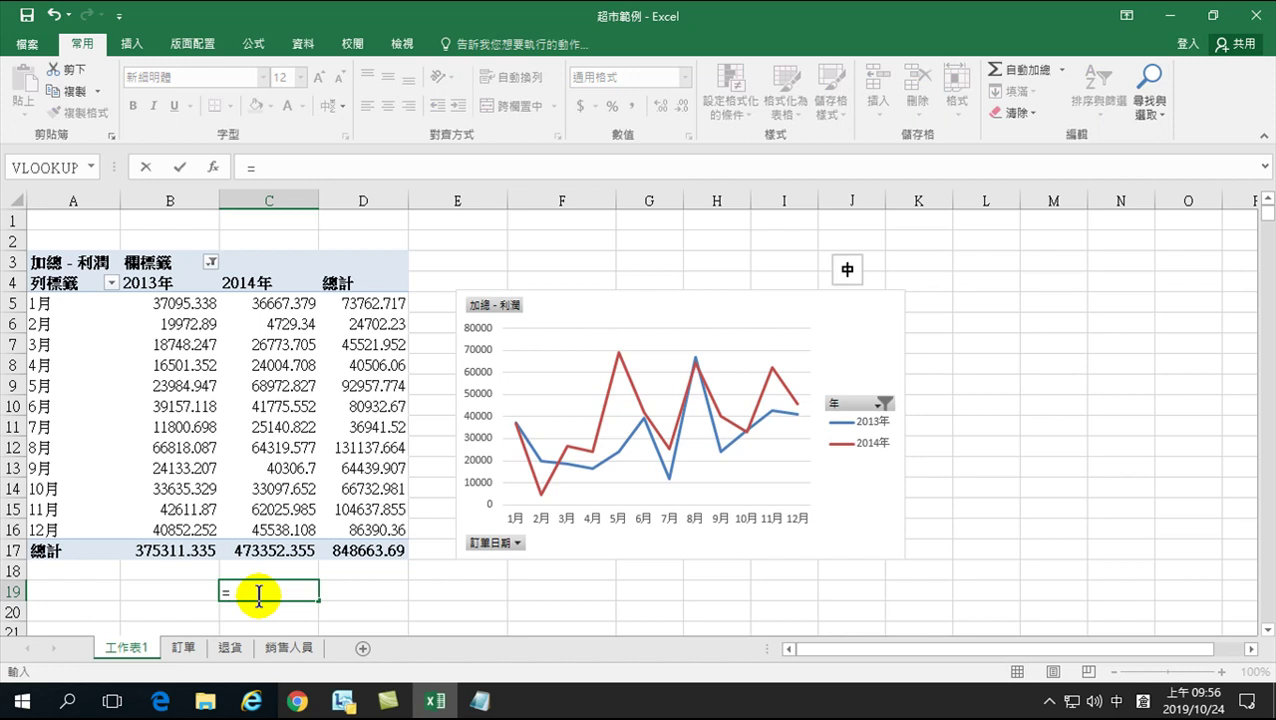
key("BackSpace")
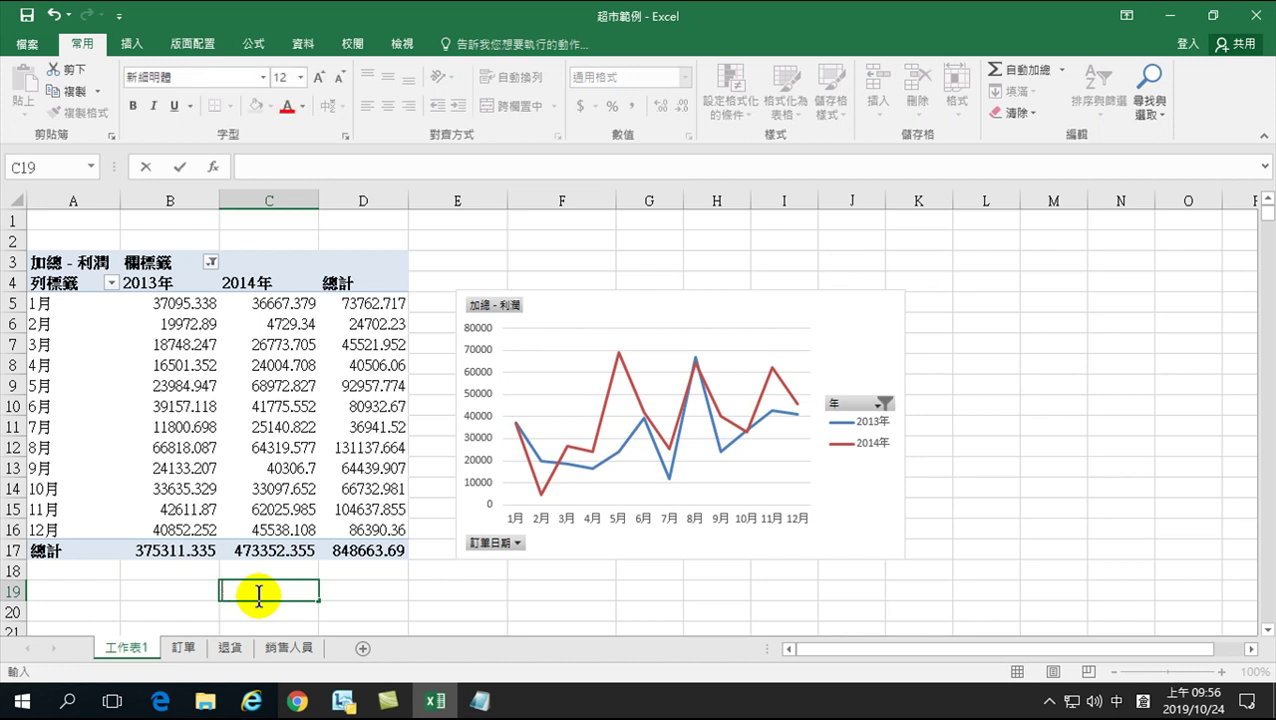
key("Escape")
- Switch to Chrome, search the web for "excel ttest" and open Microsoft's T.TEST function support article
key("shift")
key("super+4")
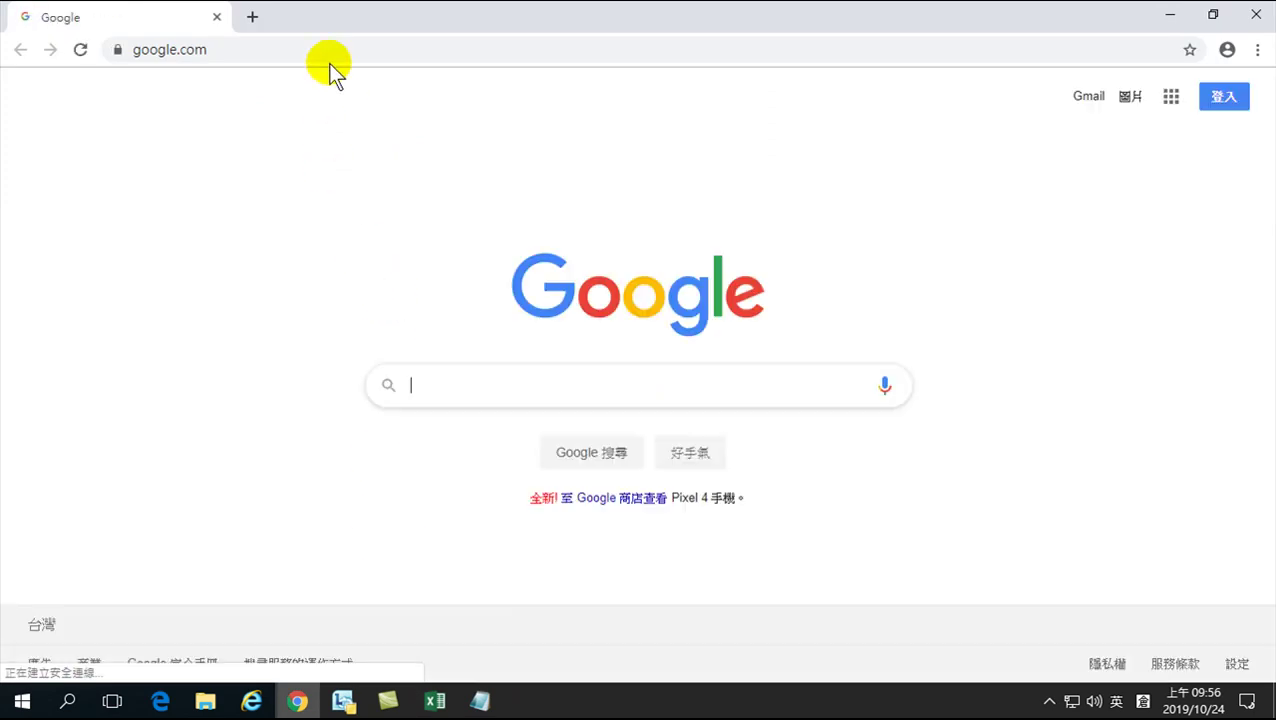
left_click(328, 57)
type("ttest ")
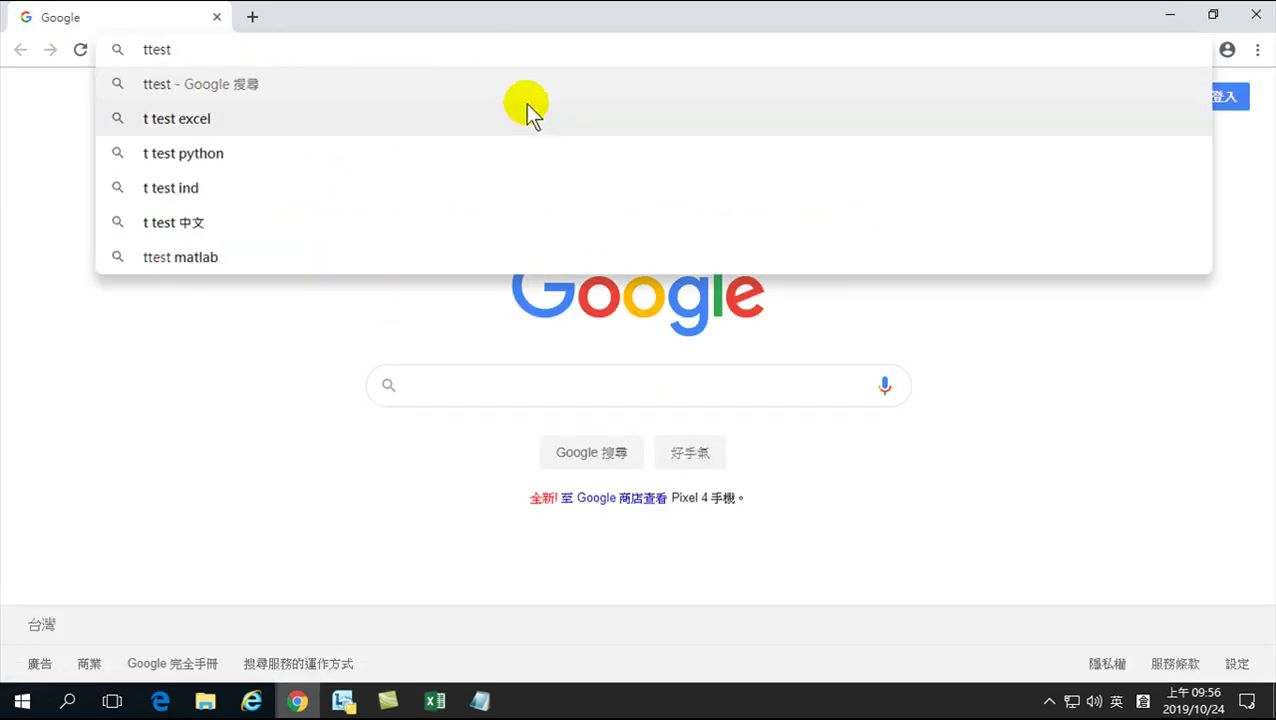
type("excel")
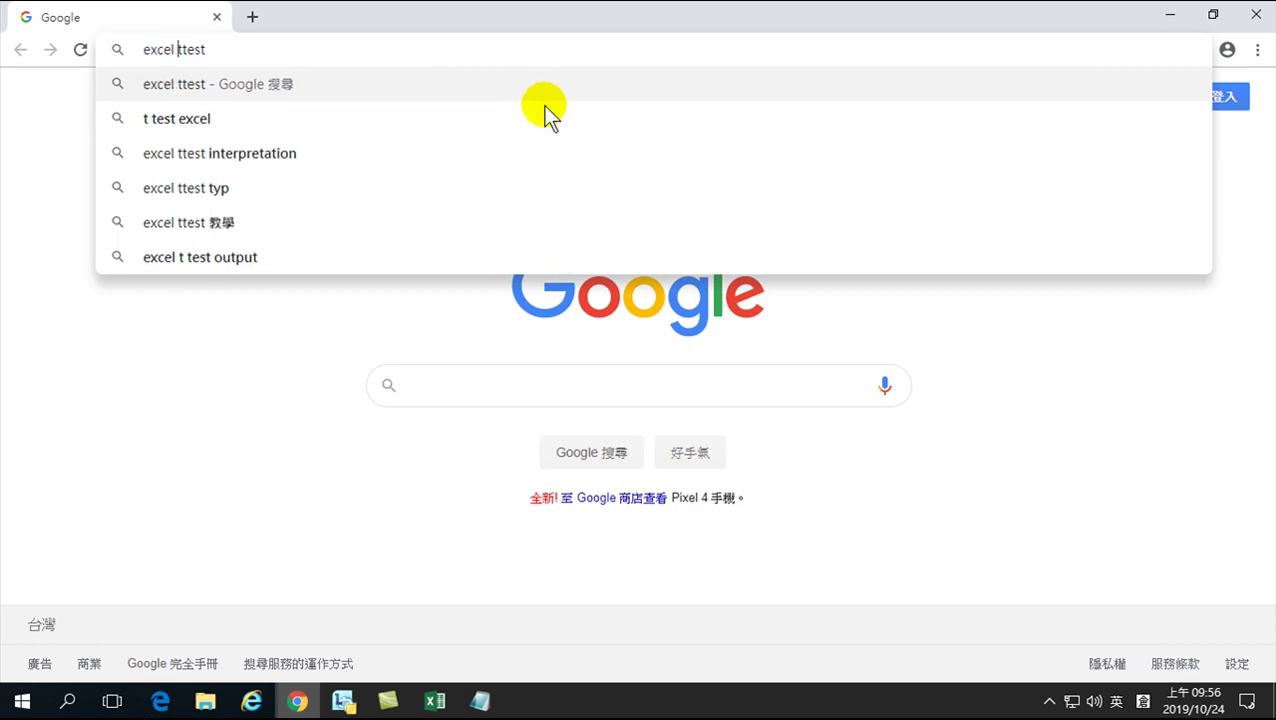
key("Return")
left_click(289, 245)
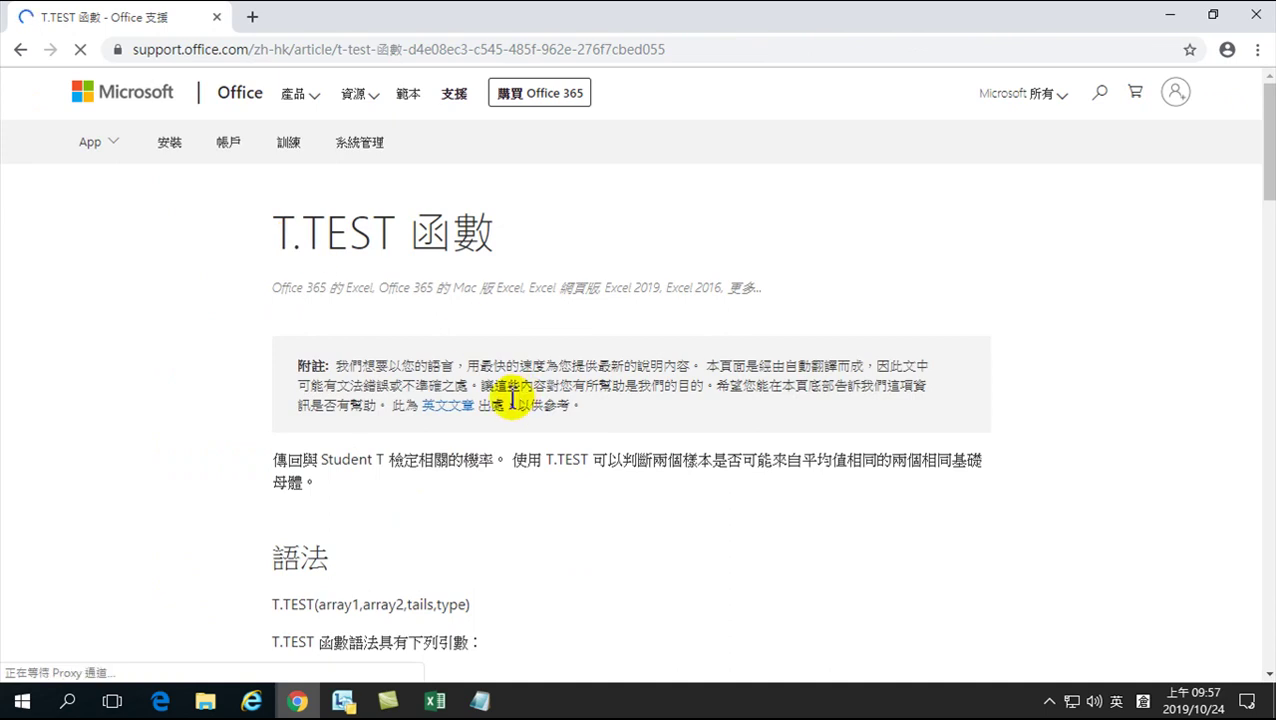
- Examine the T.TEST syntax and the descriptions of its array1, array2, tails and type arguments
scroll(470, 410, "down", 4)
left_click_drag(319, 230, 357, 234)
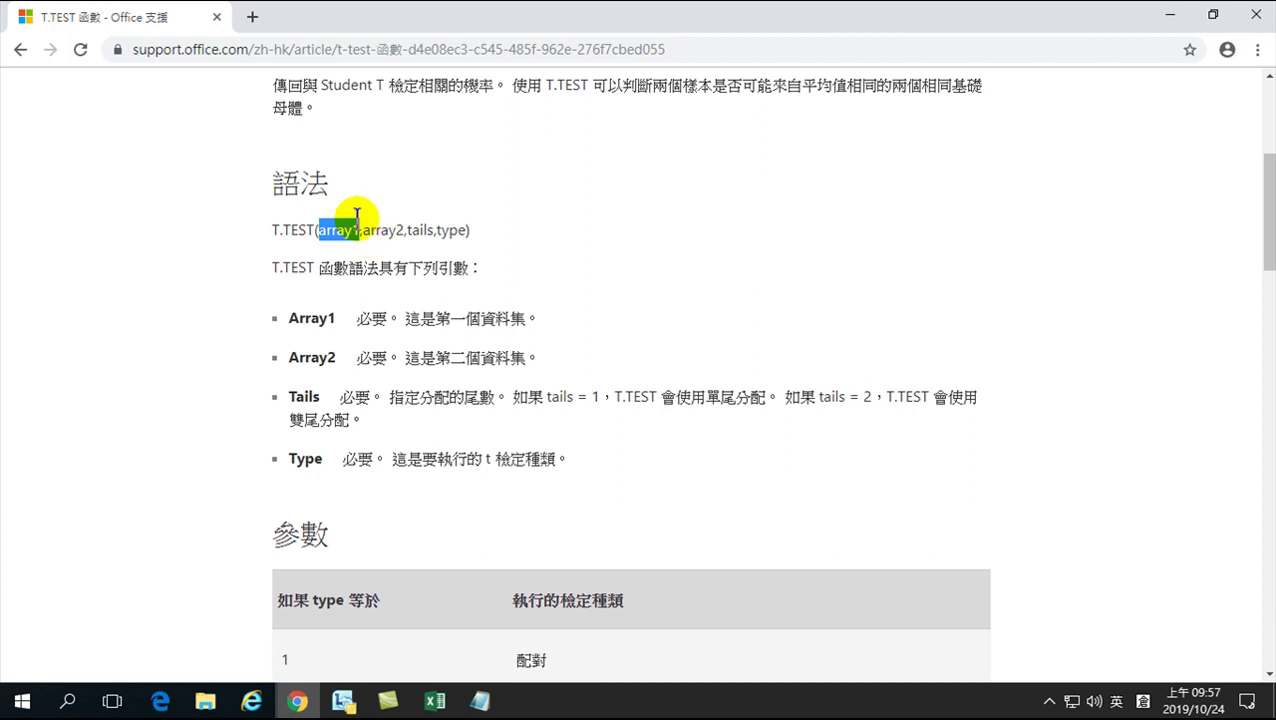
left_click_drag(371, 230, 435, 236)
left_click(406, 231)
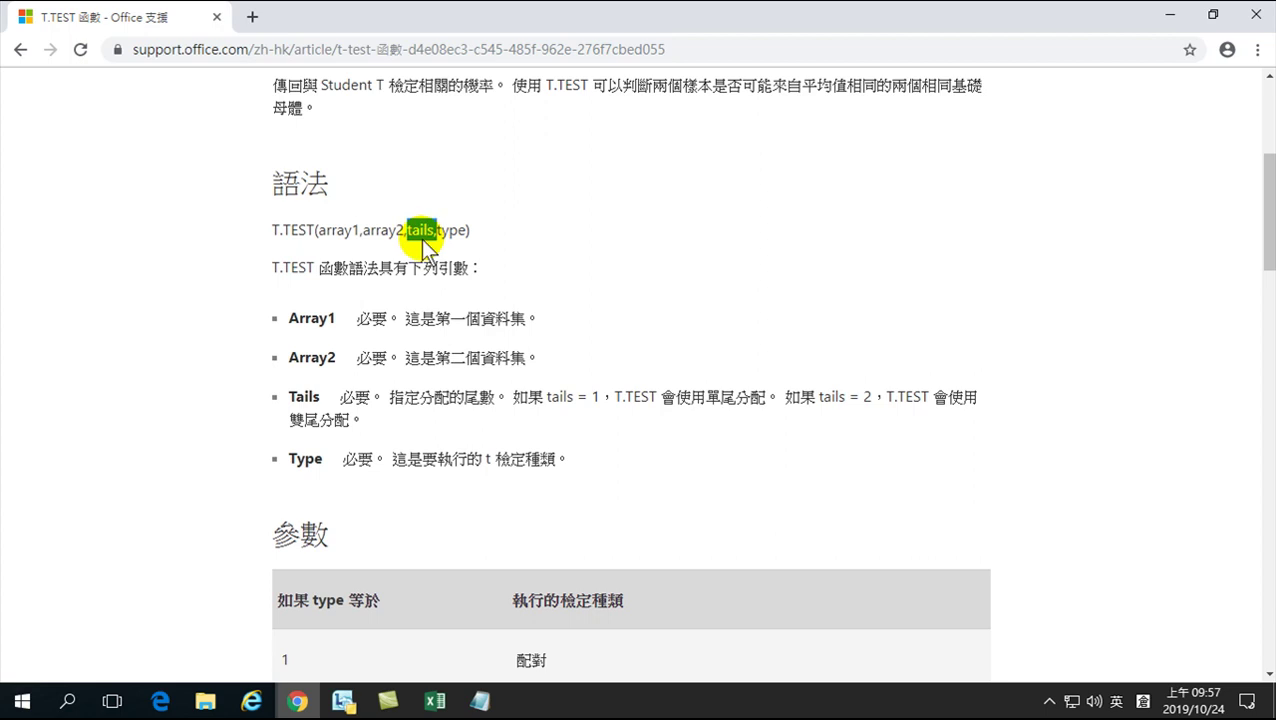
scroll(420, 248, "down", 3)
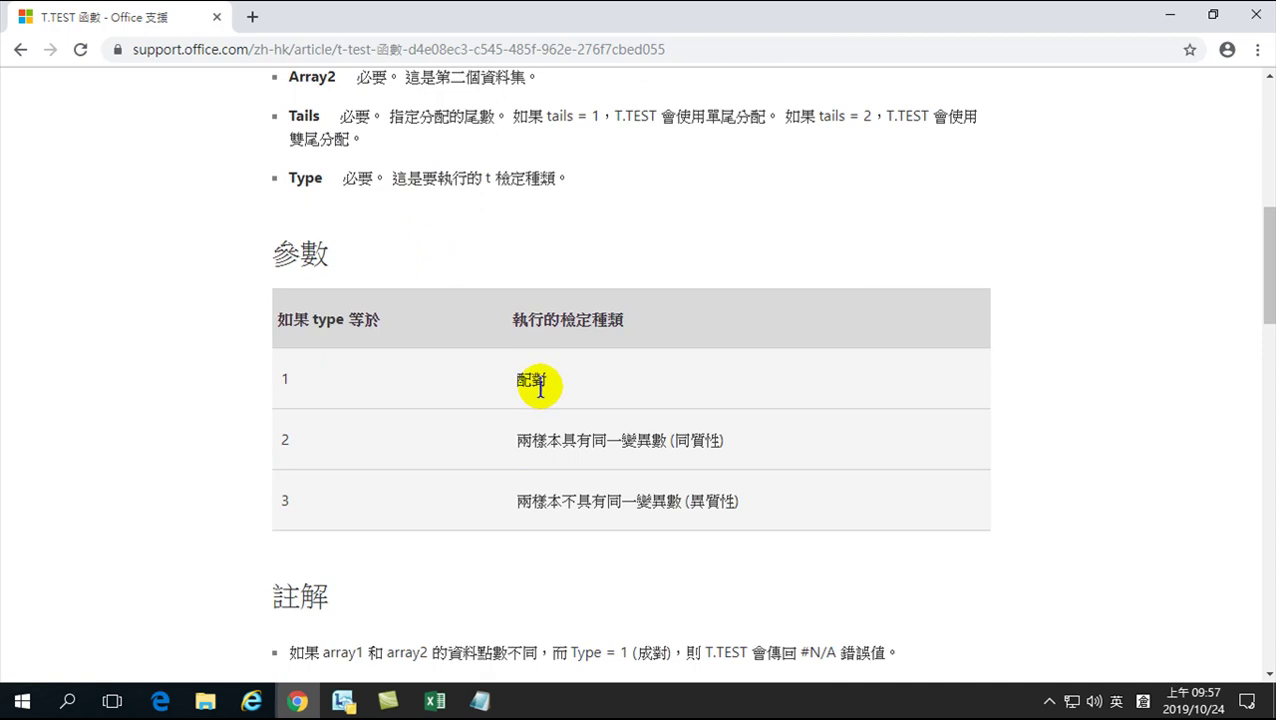
scroll(545, 387, "up", 2)
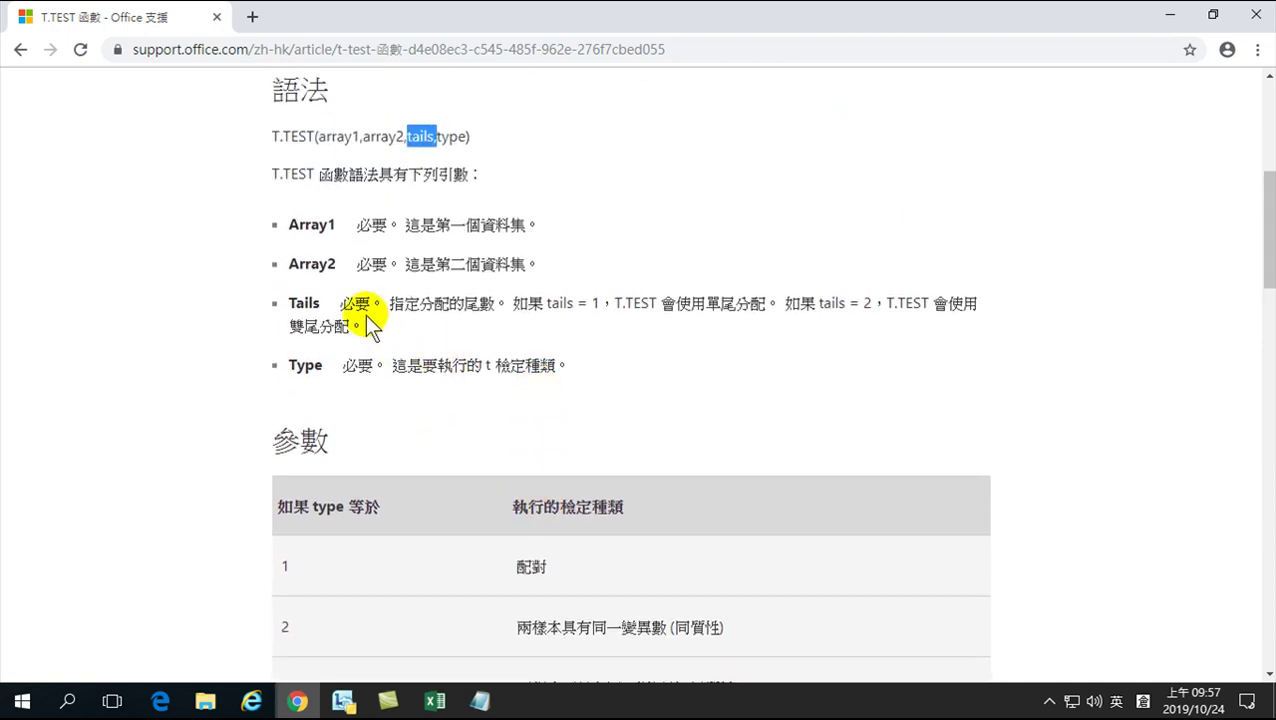
mouse_move(424, 310)
left_mouse_down()
mouse_move(757, 311)
mouse_move(420, 326)
left_mouse_up()
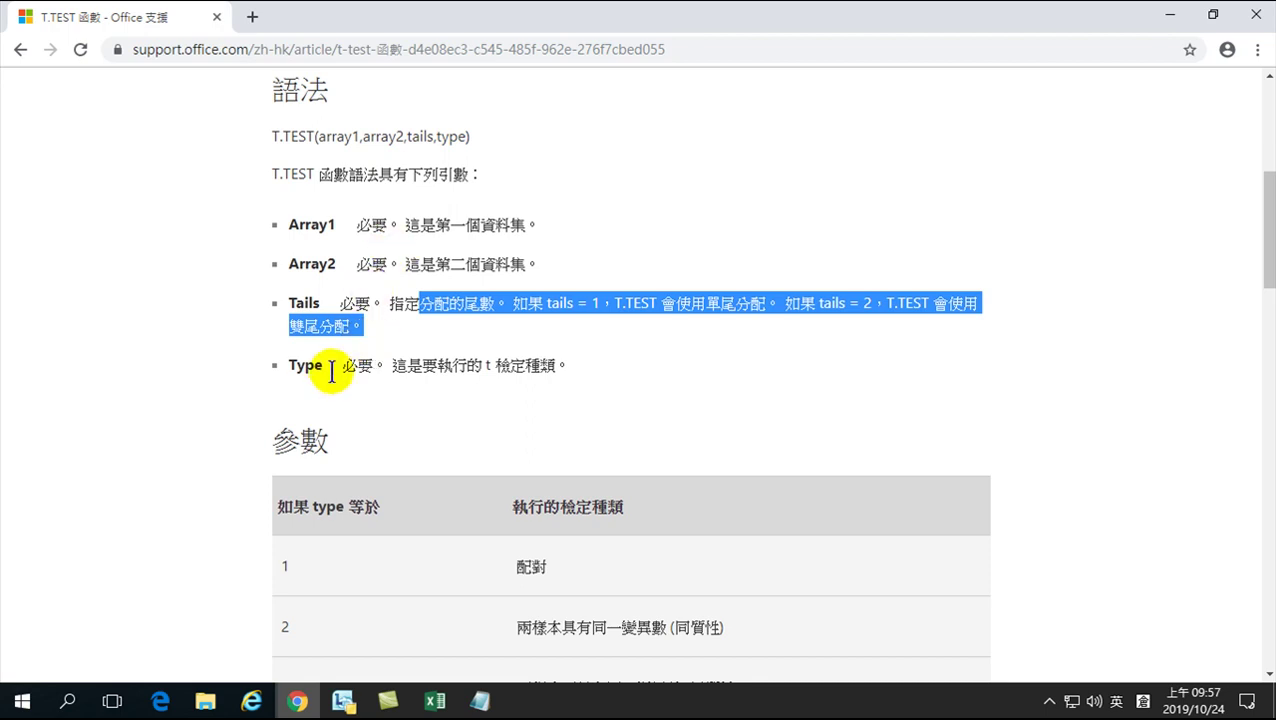
left_click_drag(418, 370, 556, 370)
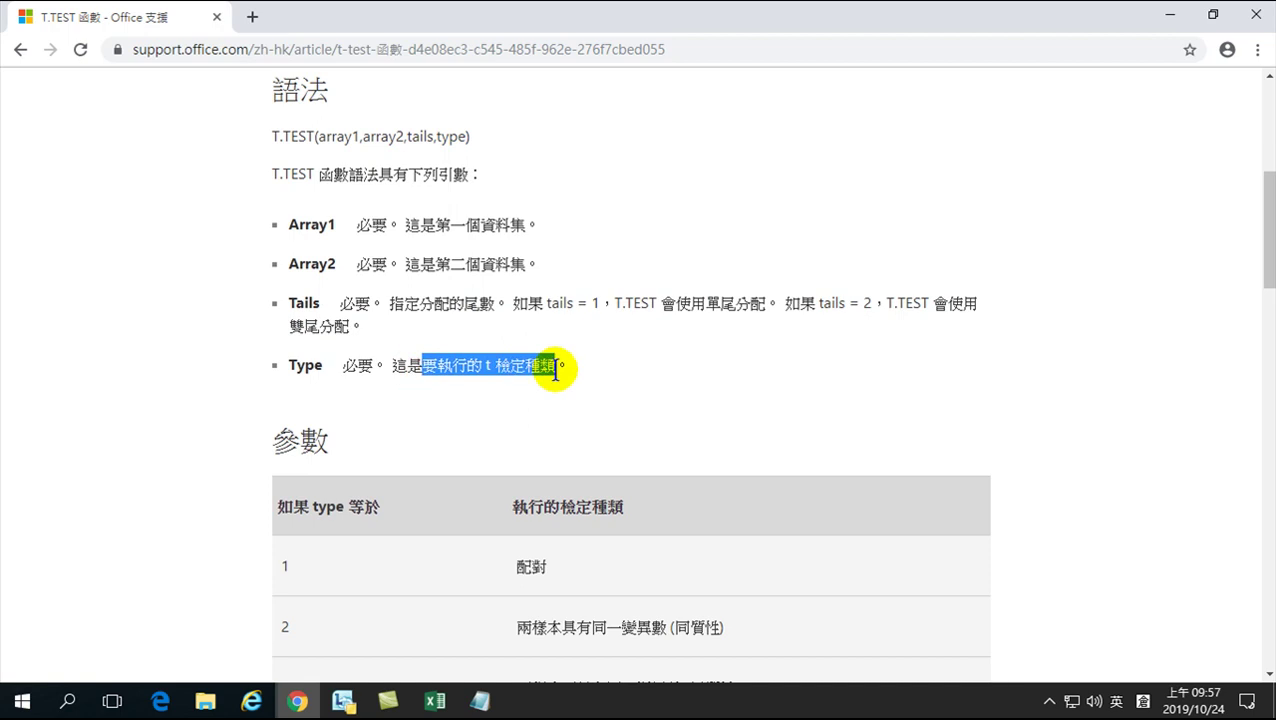
- Examine the table of type values for the kinds of t-test and review the order of the T.TEST arguments
scroll(535, 380, "down", 3)
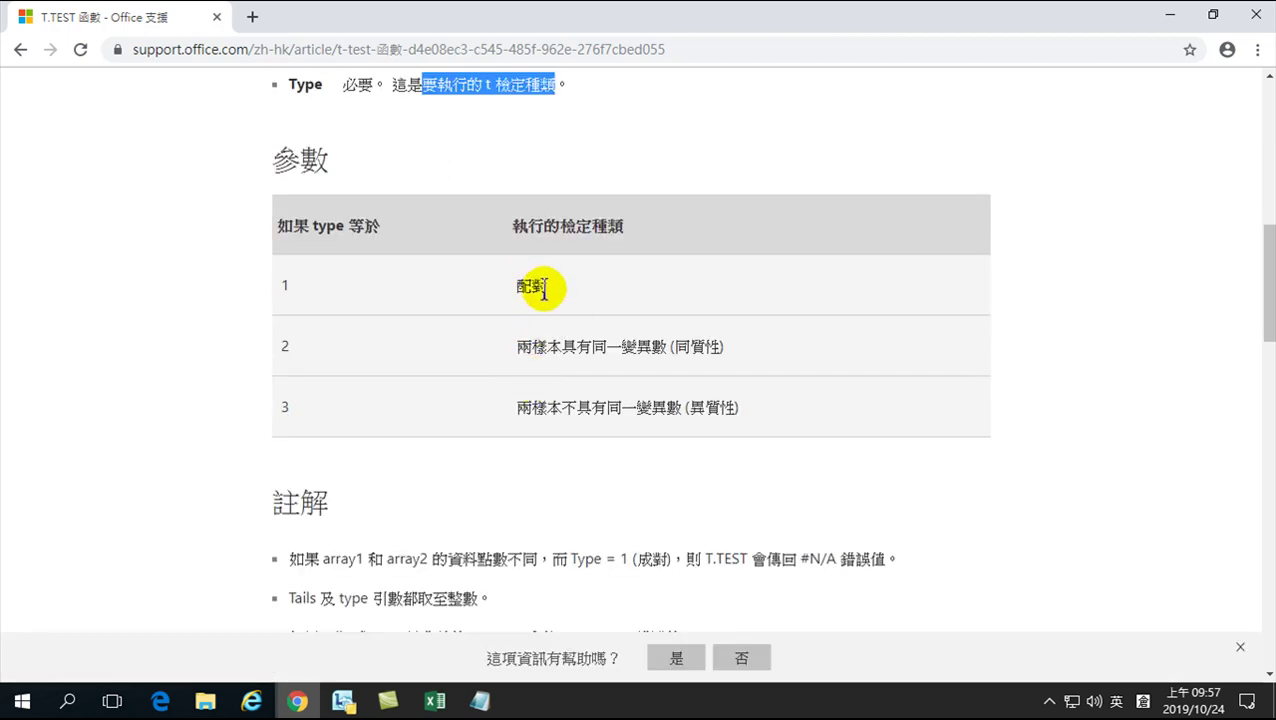
scroll(543, 300, "up", 1)
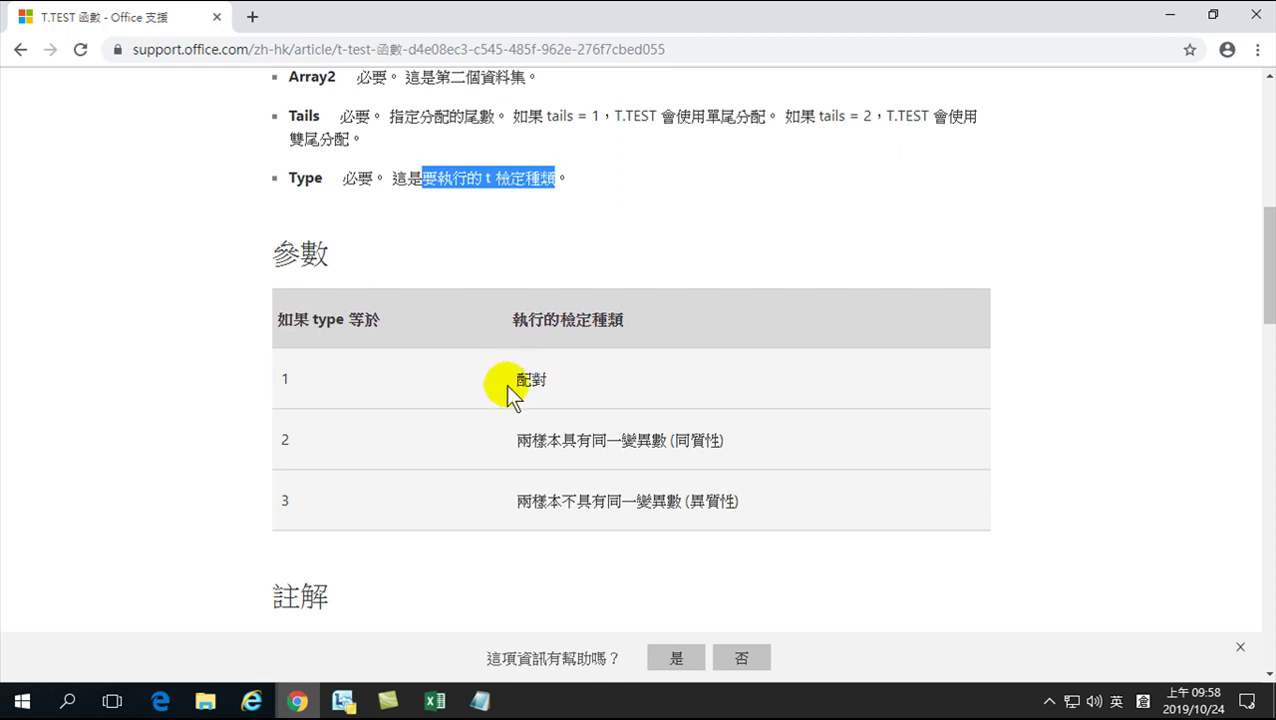
scroll(508, 385, "up", 8)
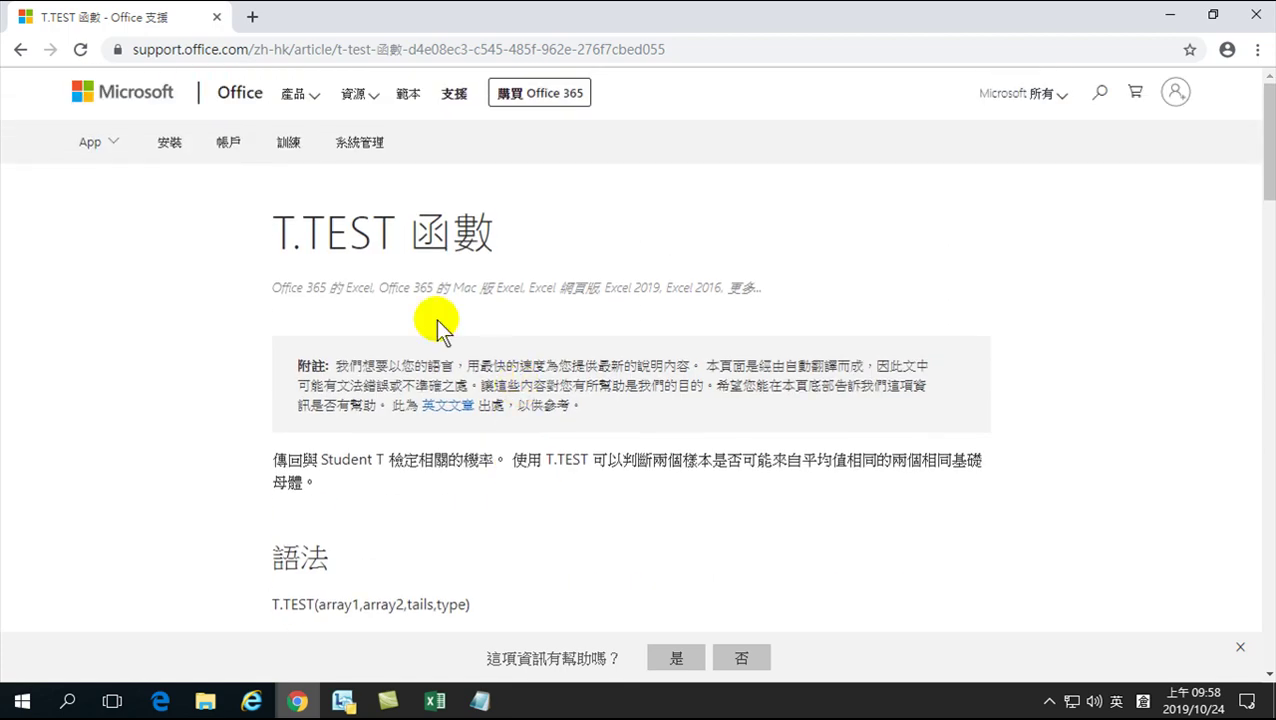
scroll(440, 470, "down", 3)
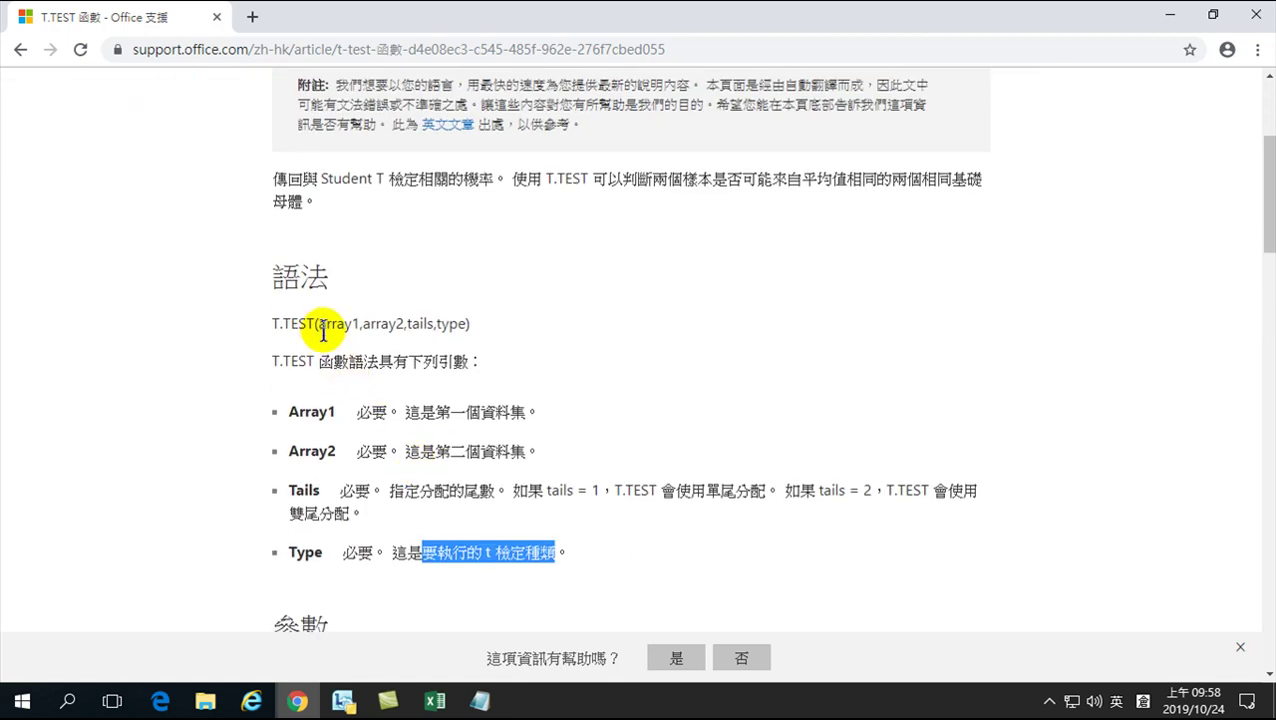
left_click(322, 325)
left_click_drag(326, 325, 436, 326)
right_click(362, 328)
left_click(345, 328)
left_click_drag(438, 326, 457, 326)
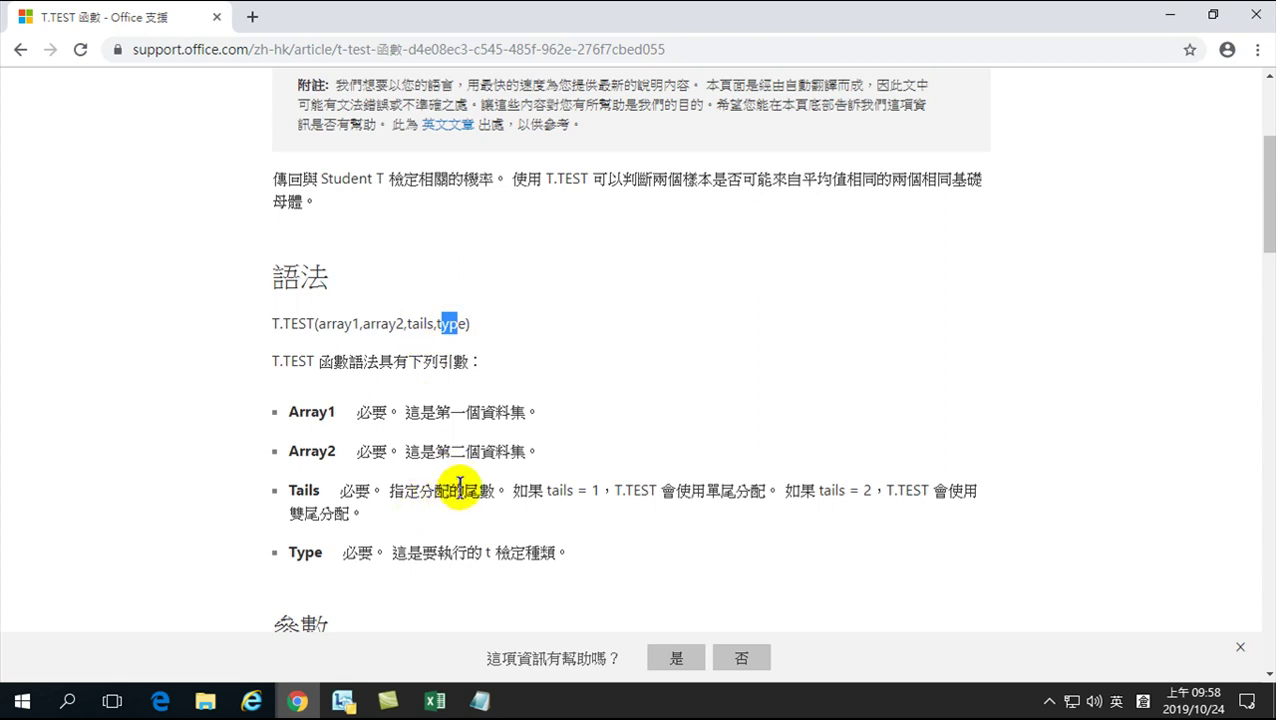
scroll(466, 484, "down", 5)
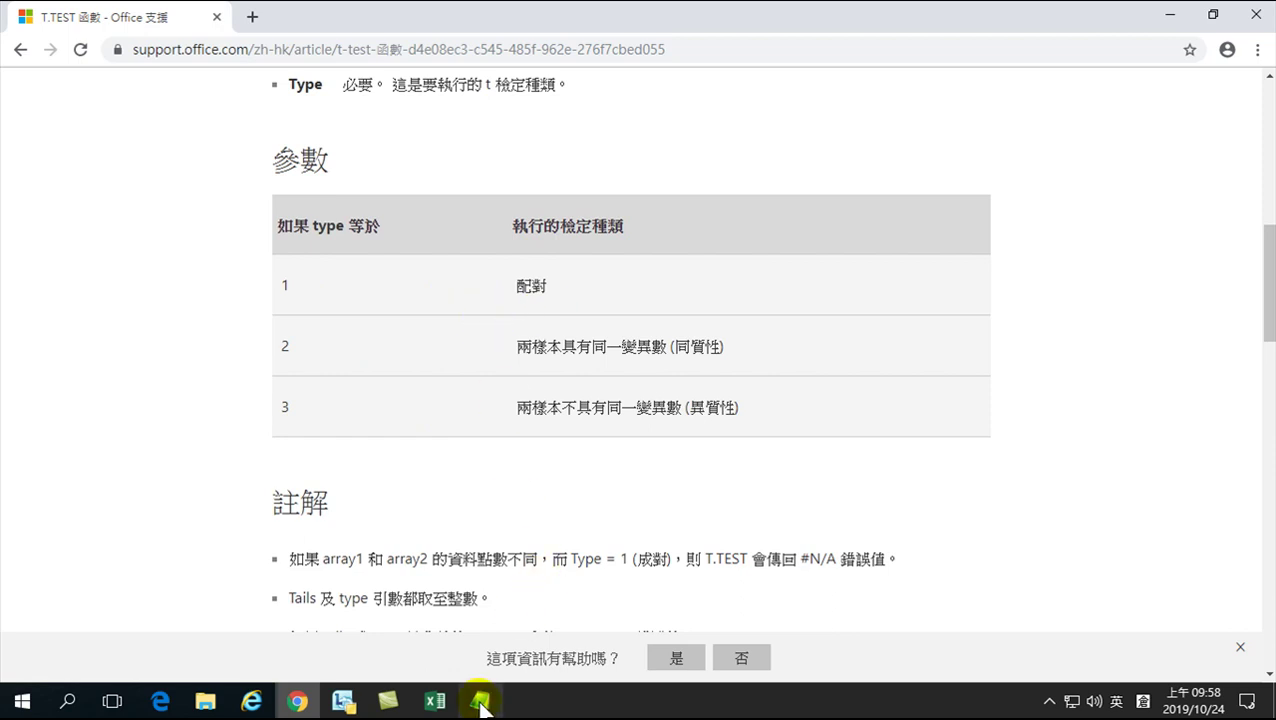
- Switch back to Excel and start a TTEST formula in C19 with the 2013 monthly profits B5:B16 as array1
left_click(434, 700)
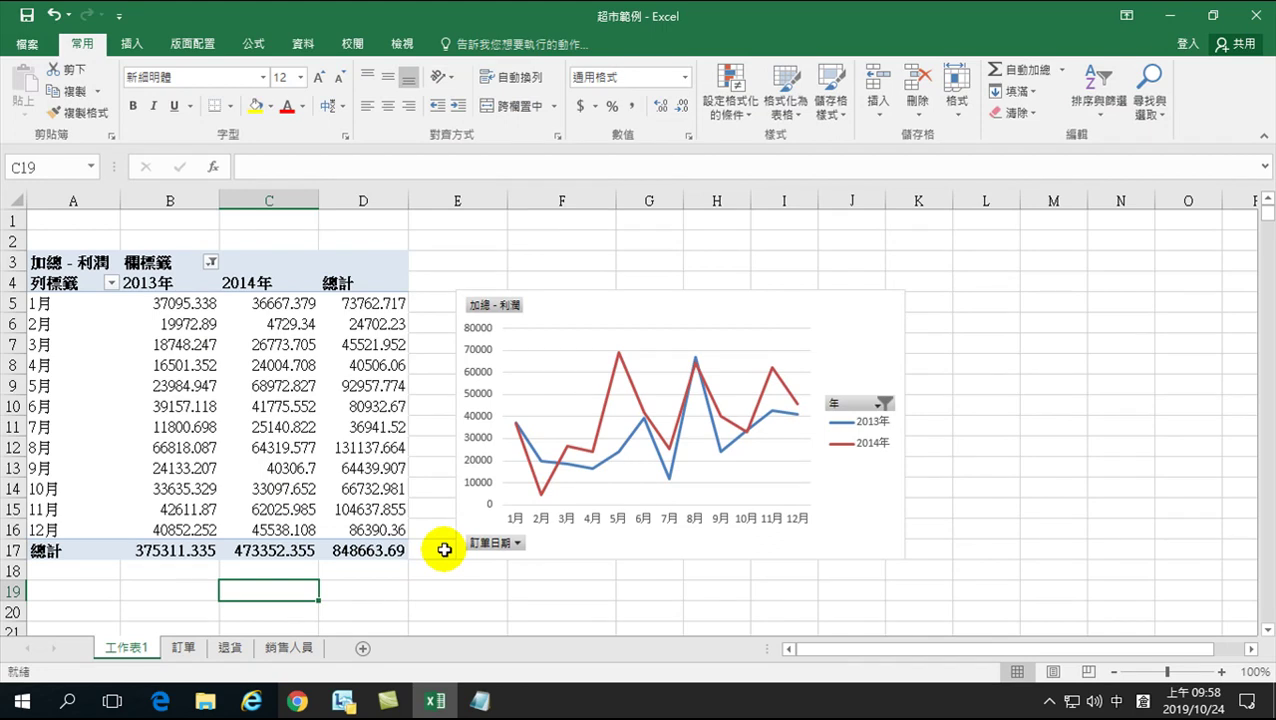
type("=")
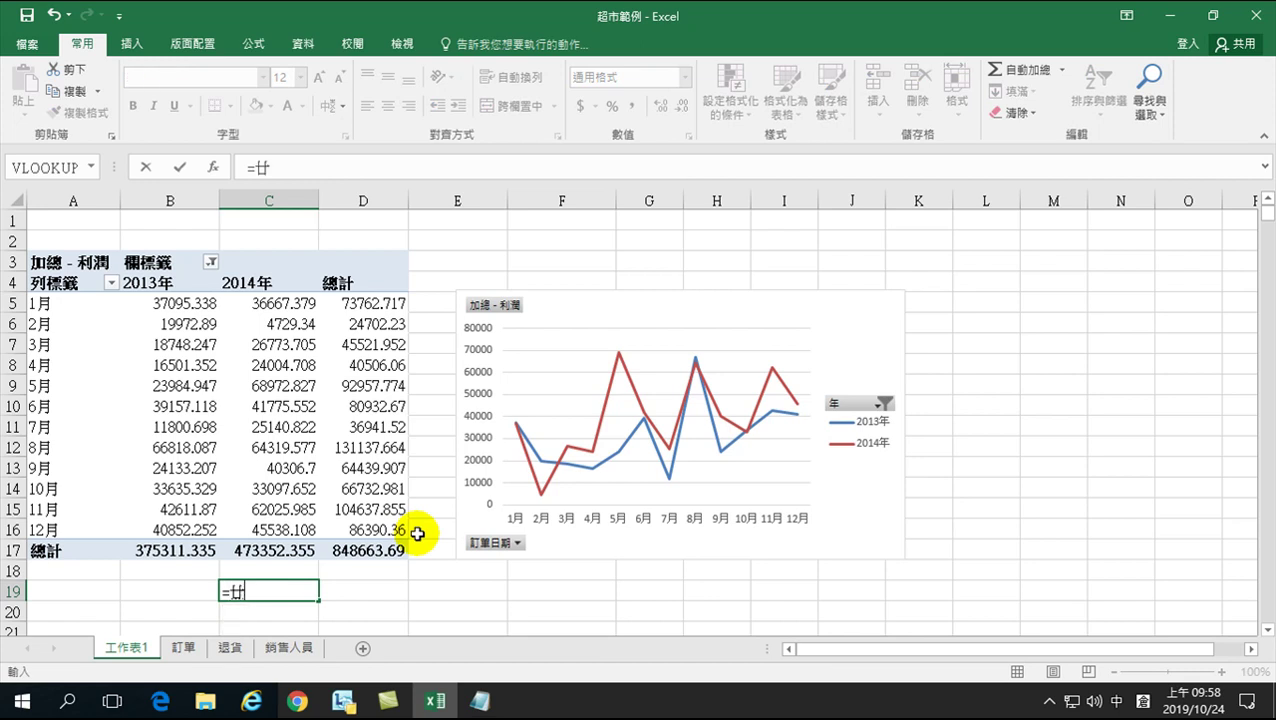
key("shift")
type("tt")
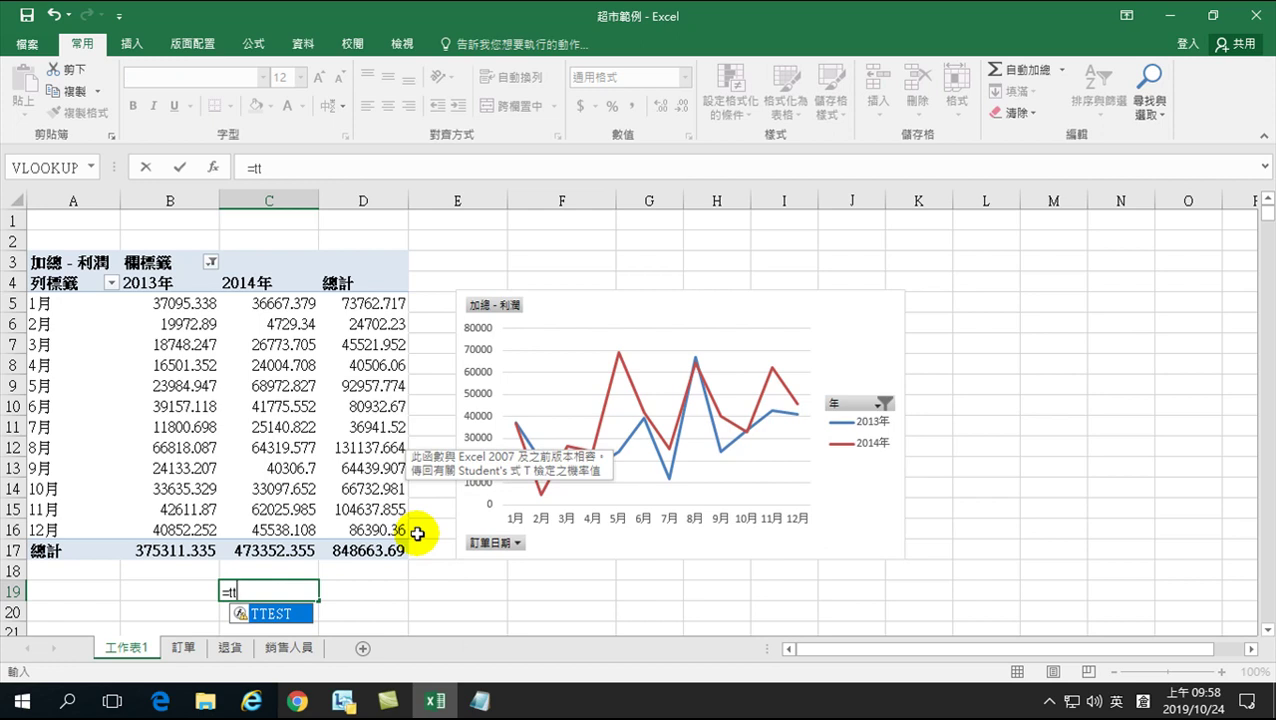
key("Tab")
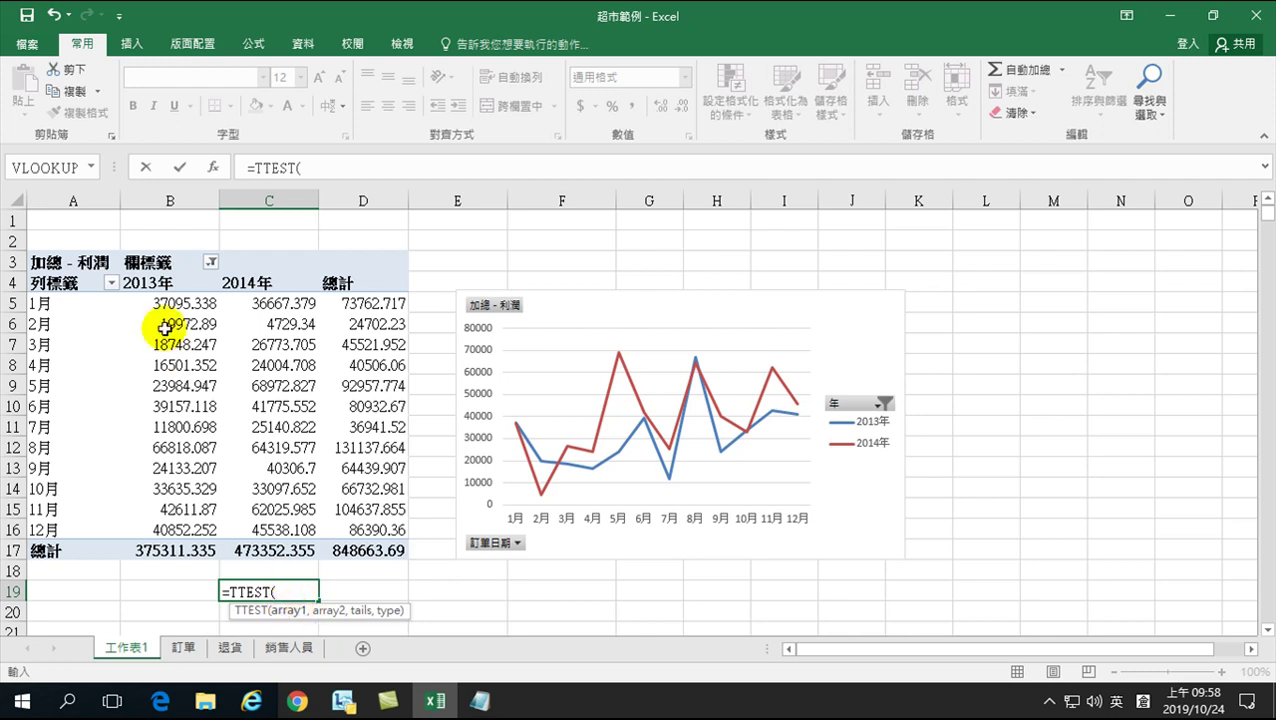
left_click_drag(170, 305, 160, 533)
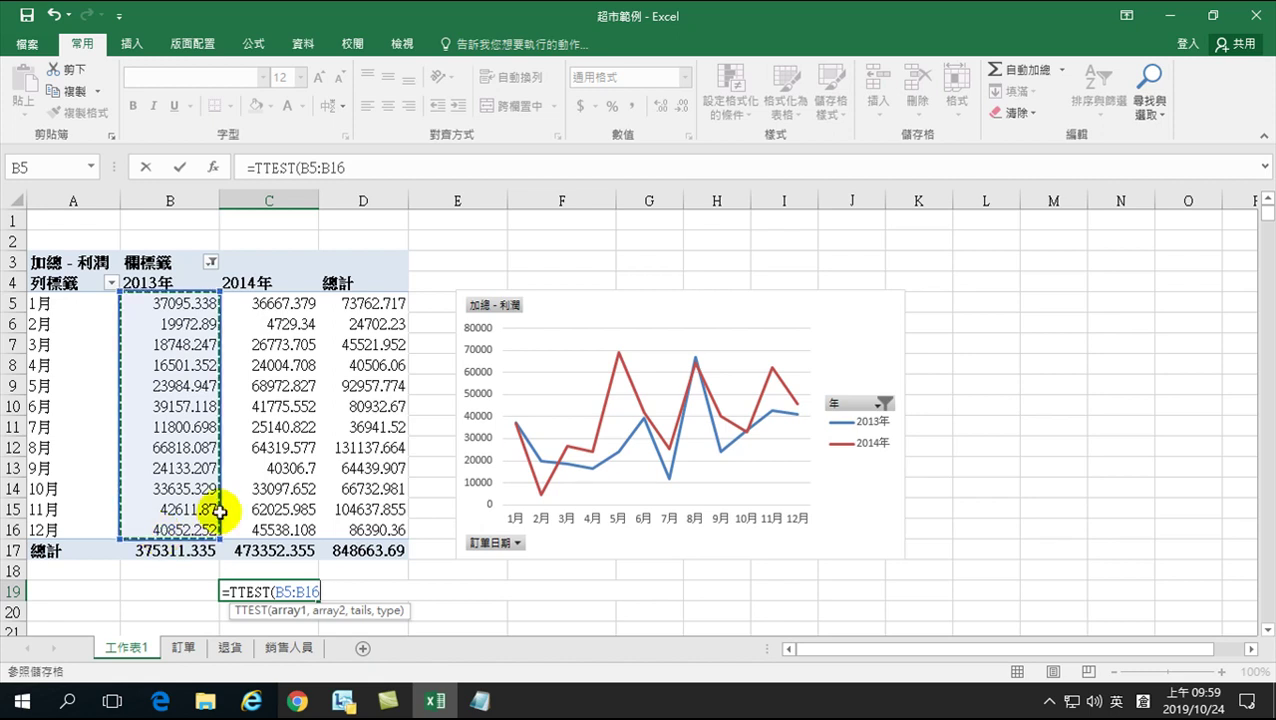
type(",")
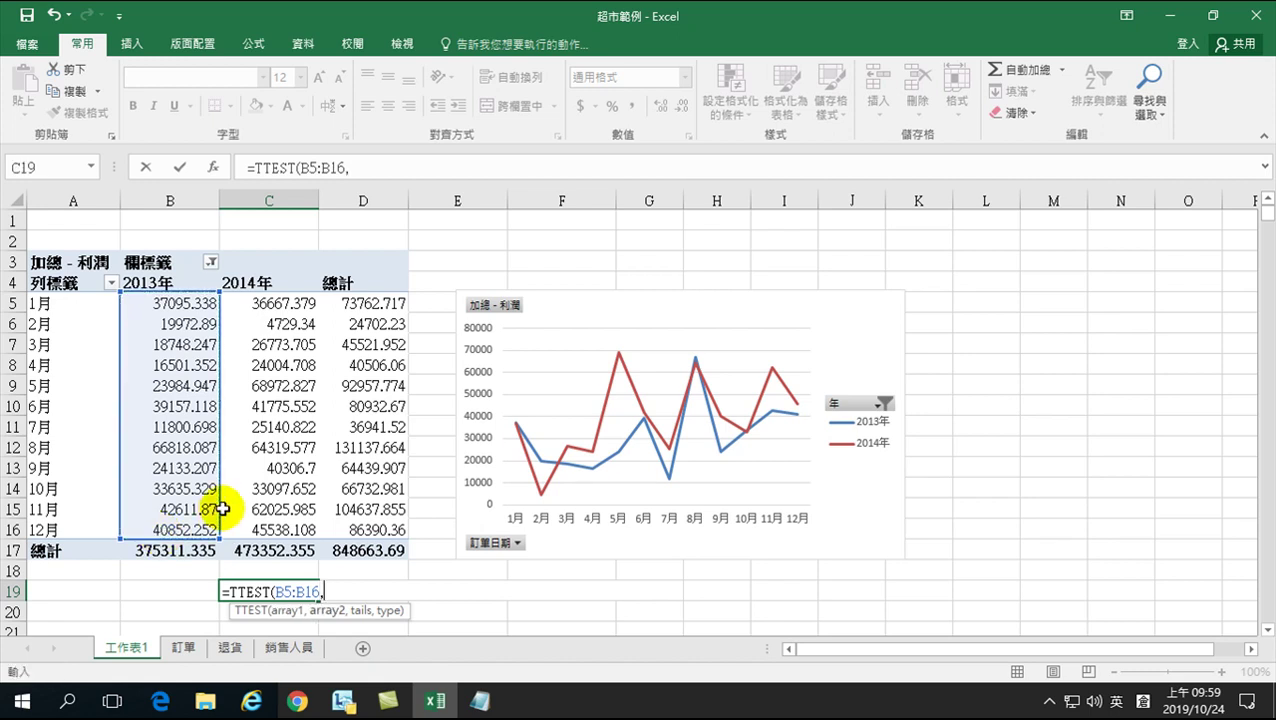
- Complete the TTEST formula with C5:C16 as array2, two-tailed (2) and paired type (1), and reselect C19
left_click_drag(269, 304, 276, 527)
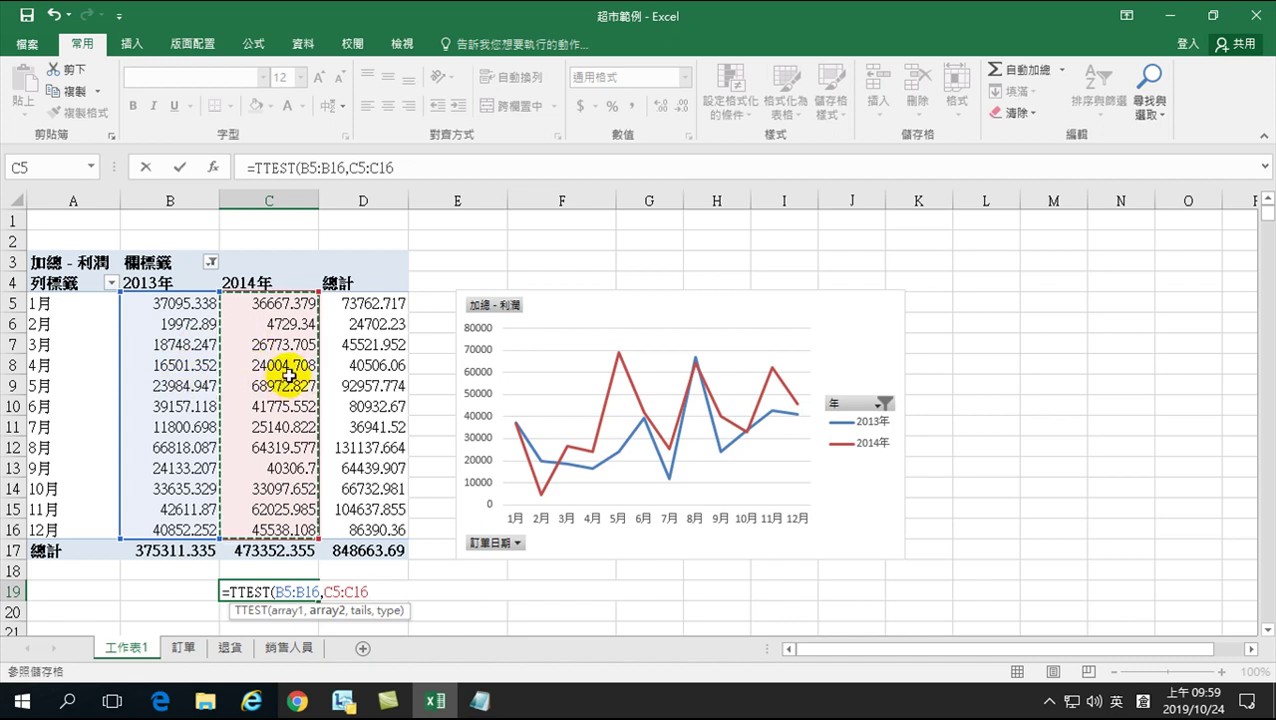
type(",")
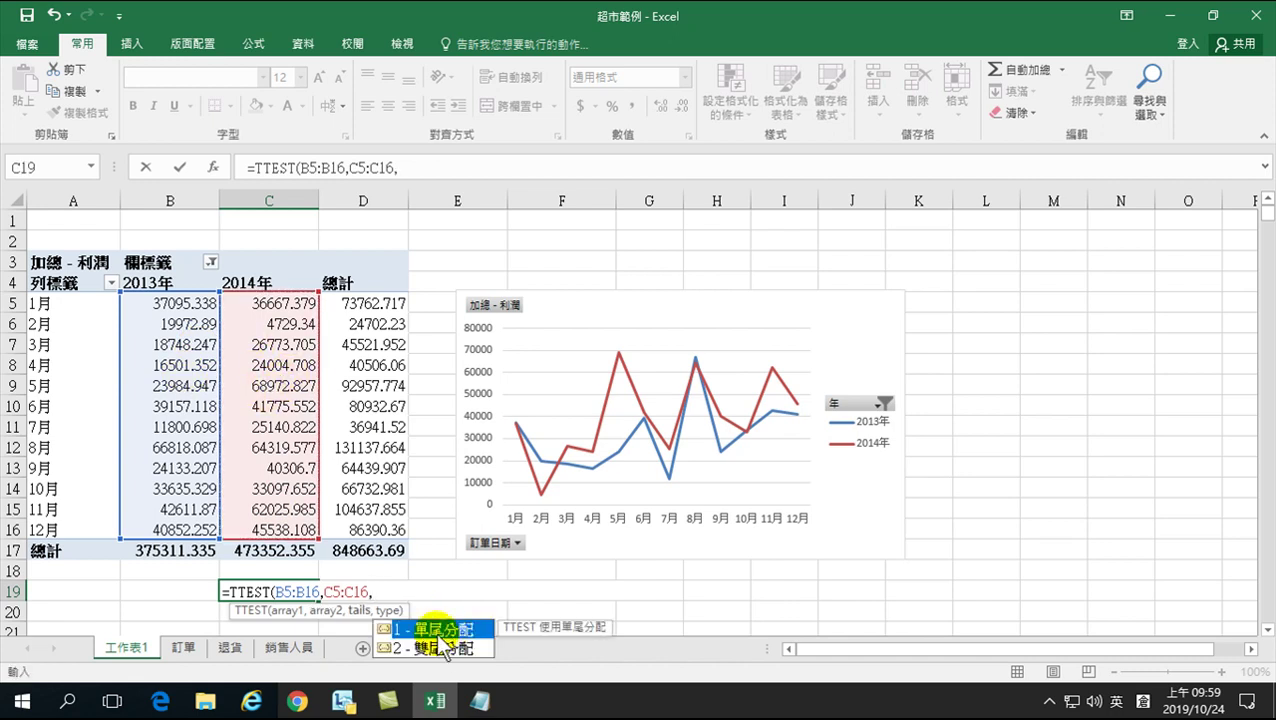
type("2,")
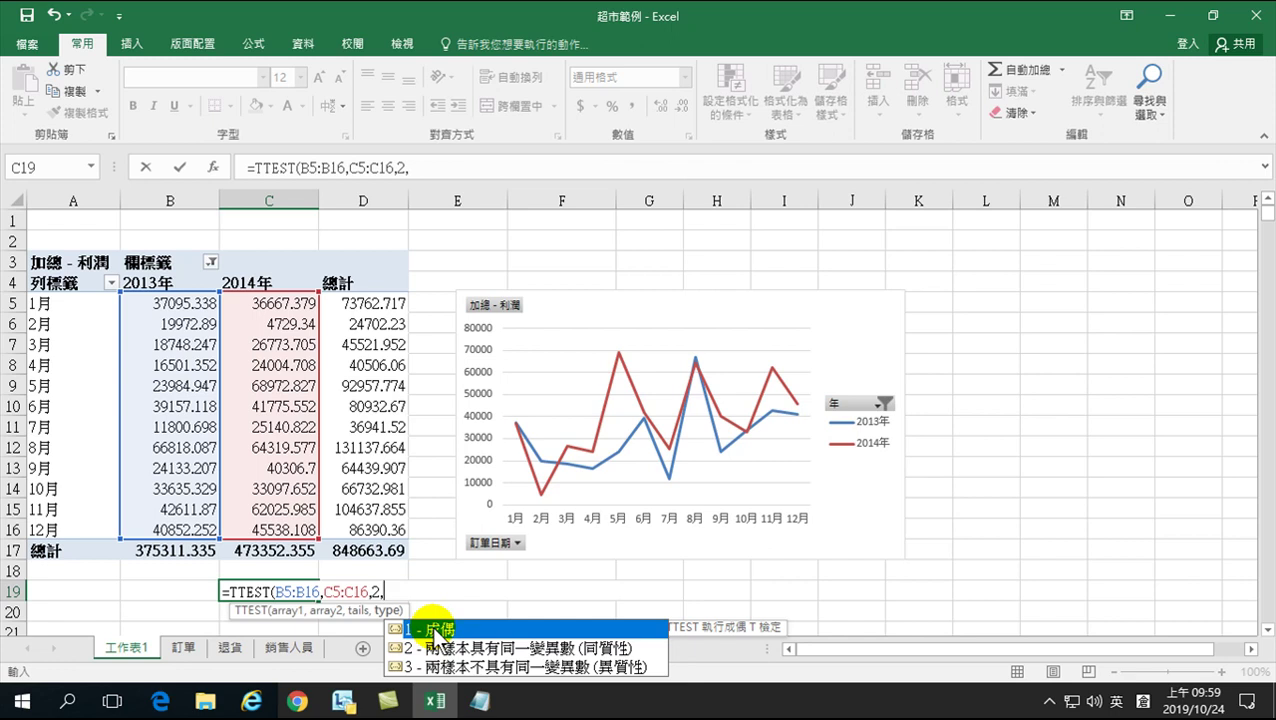
double_click(436, 630)
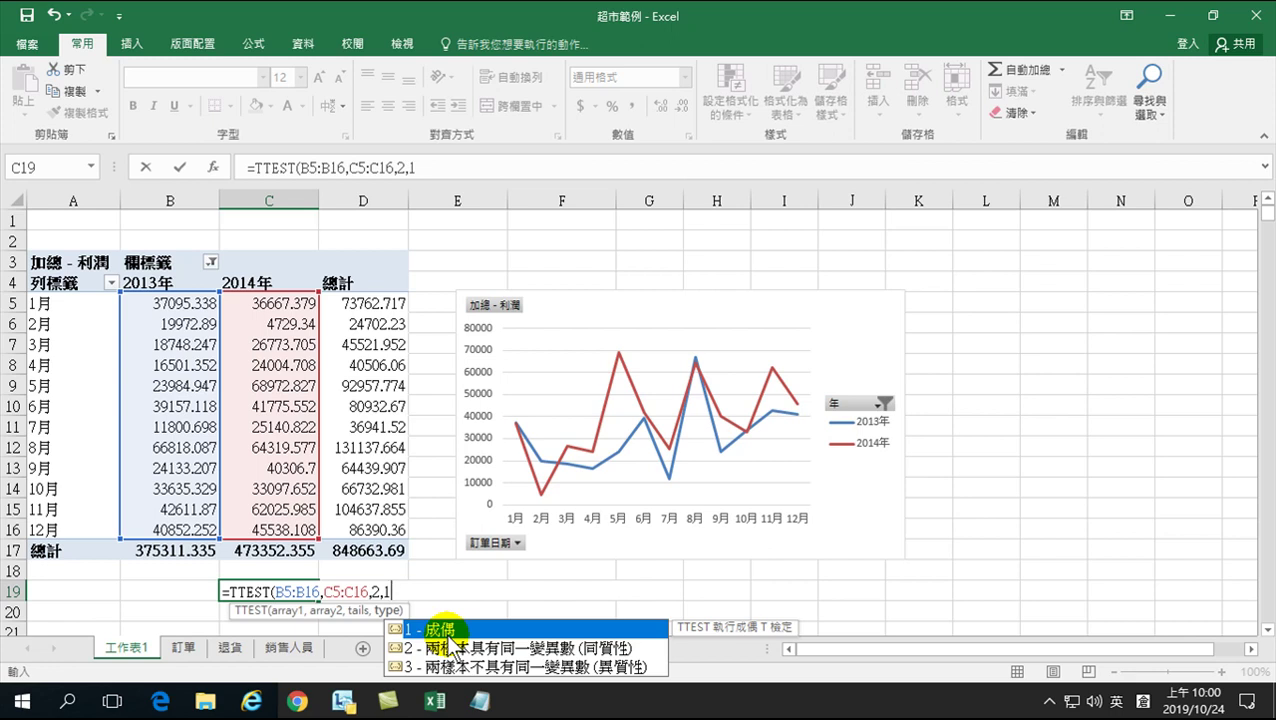
type(")")
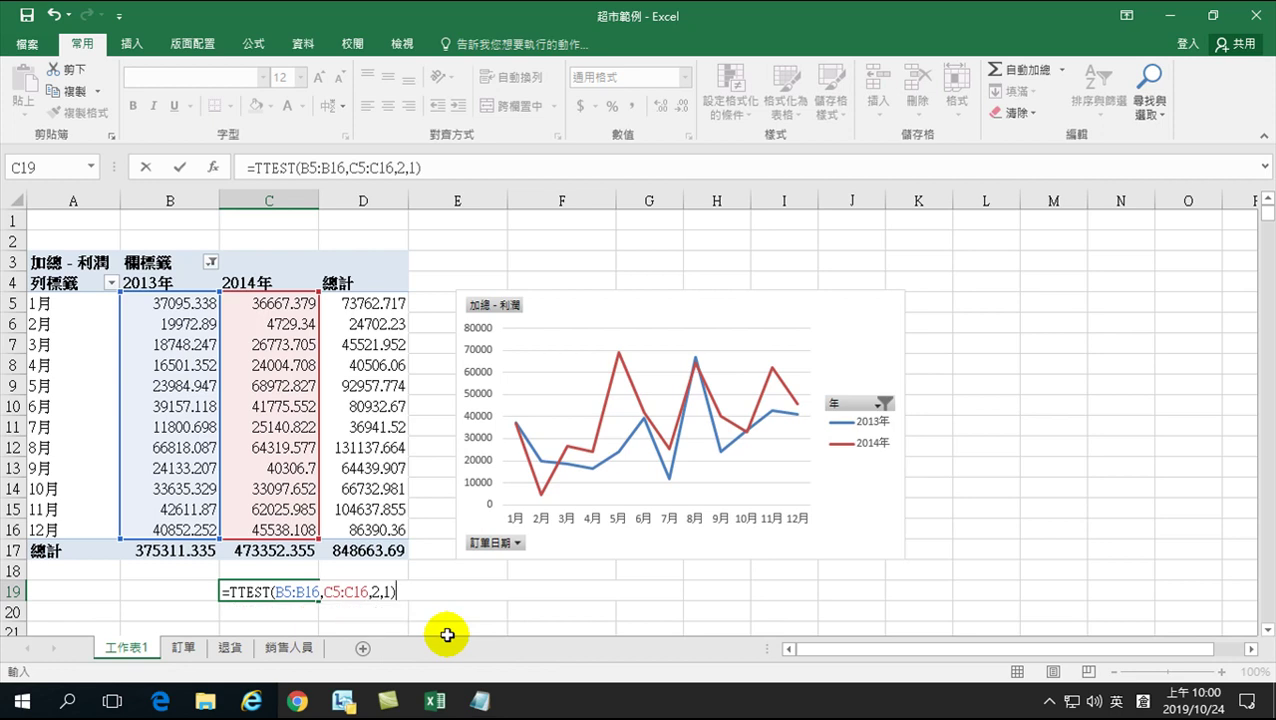
key("Return")
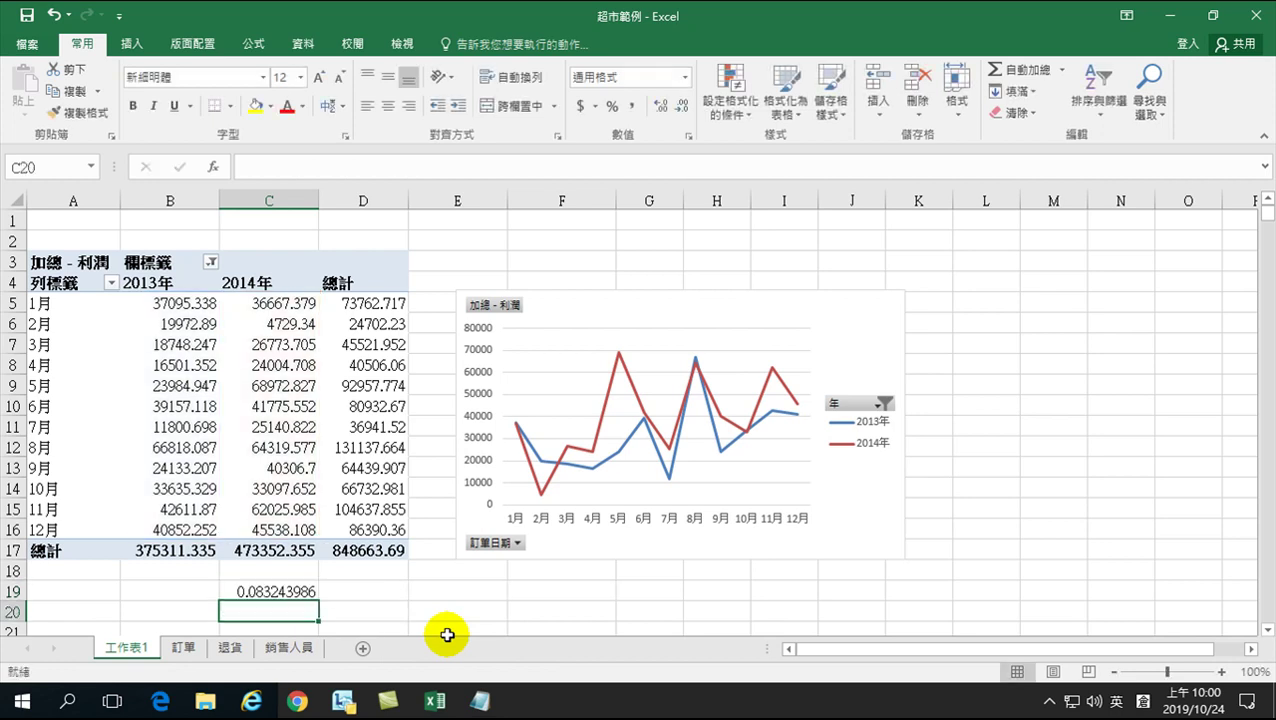
left_click(262, 593)
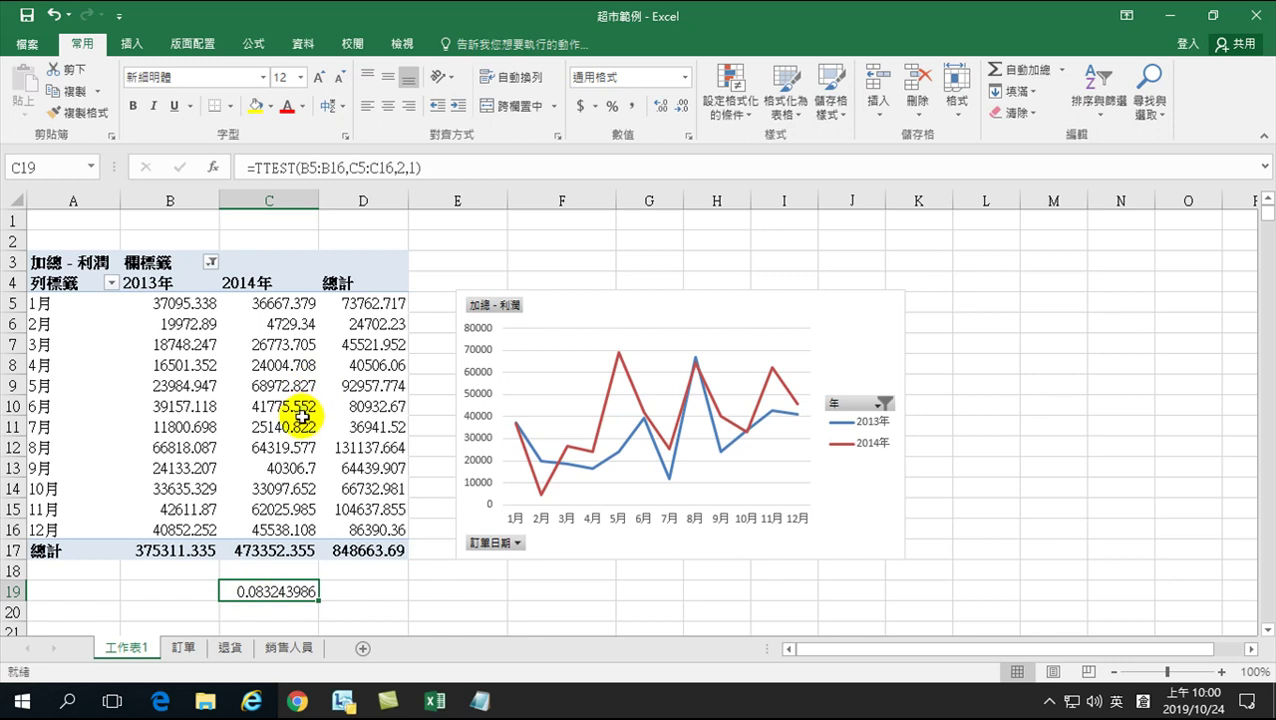
- Add 2015 and 2016 to the pivot table's year filter and move the profit chart clear of the widened table
mouse_move(298, 426)
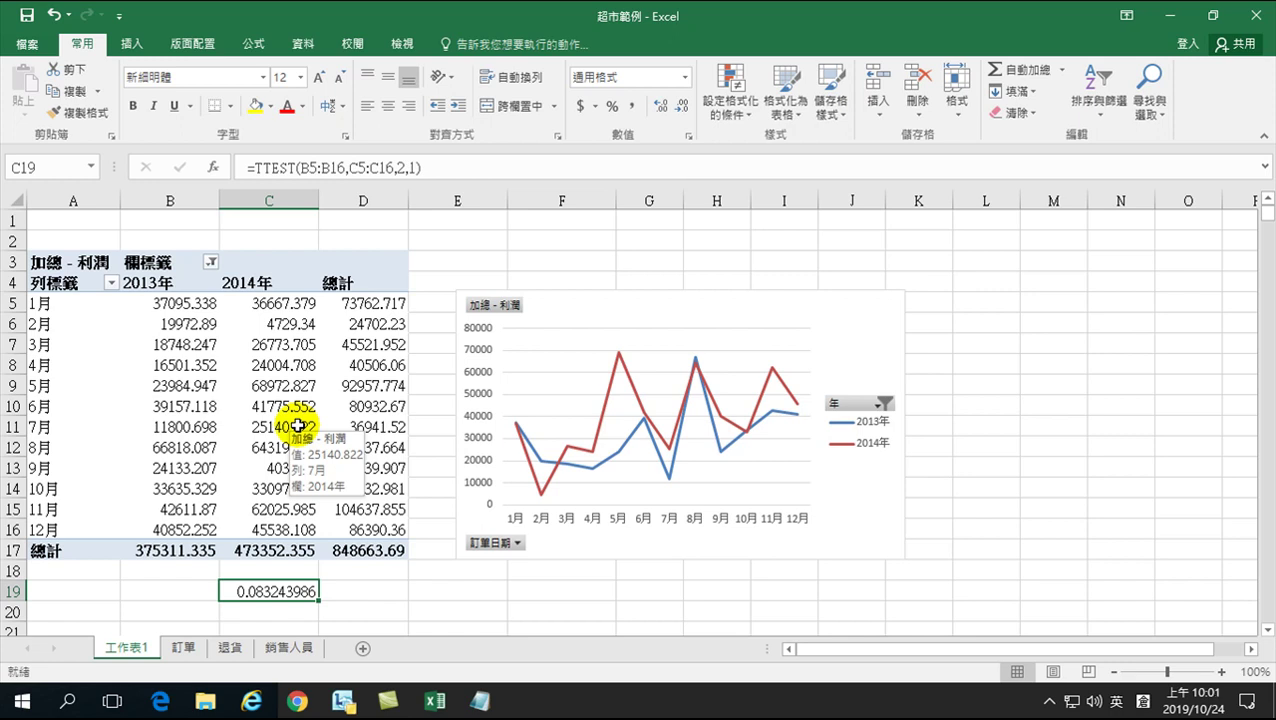
left_click(212, 263)
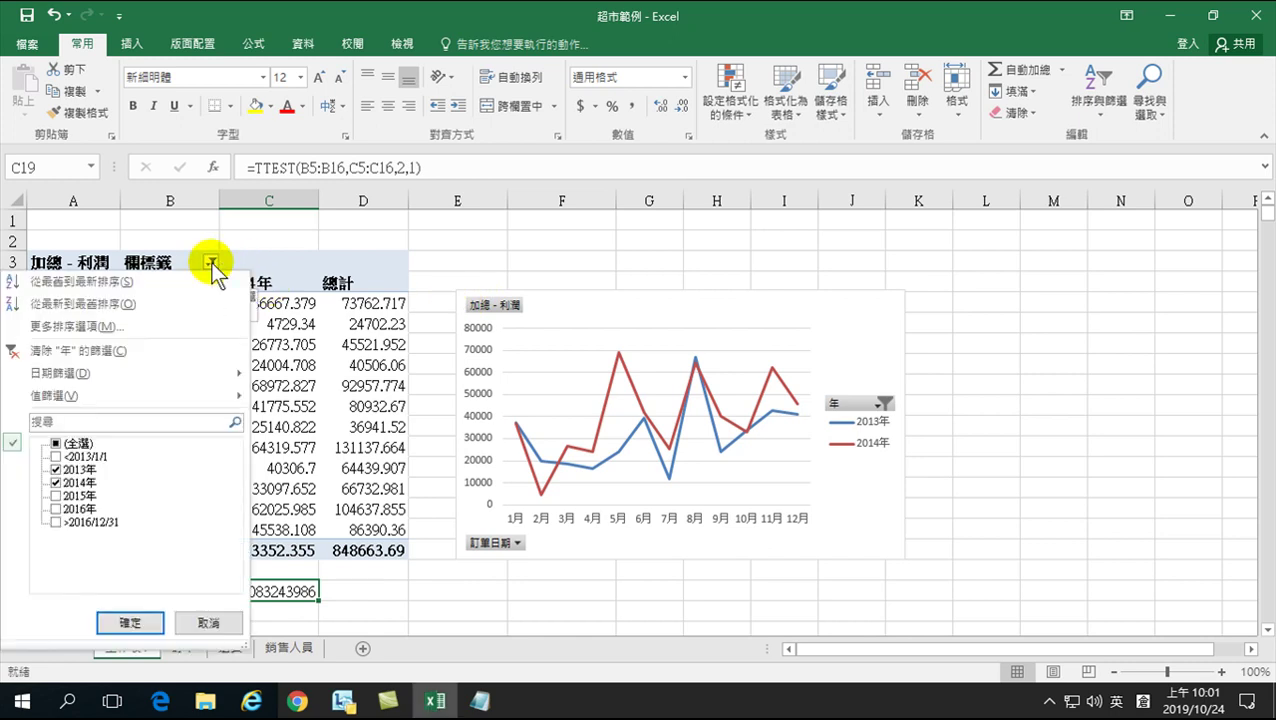
left_click(56, 496)
left_click(55, 509)
left_click(130, 622)
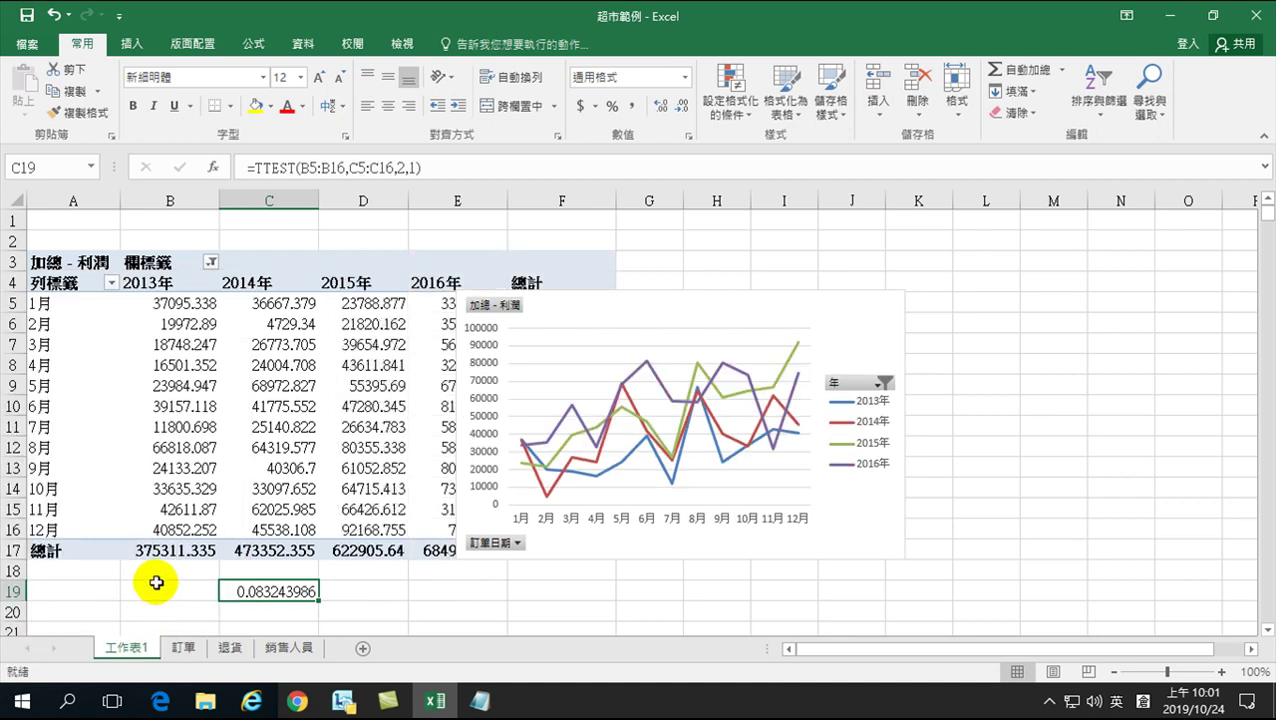
left_click_drag(575, 313, 769, 290)
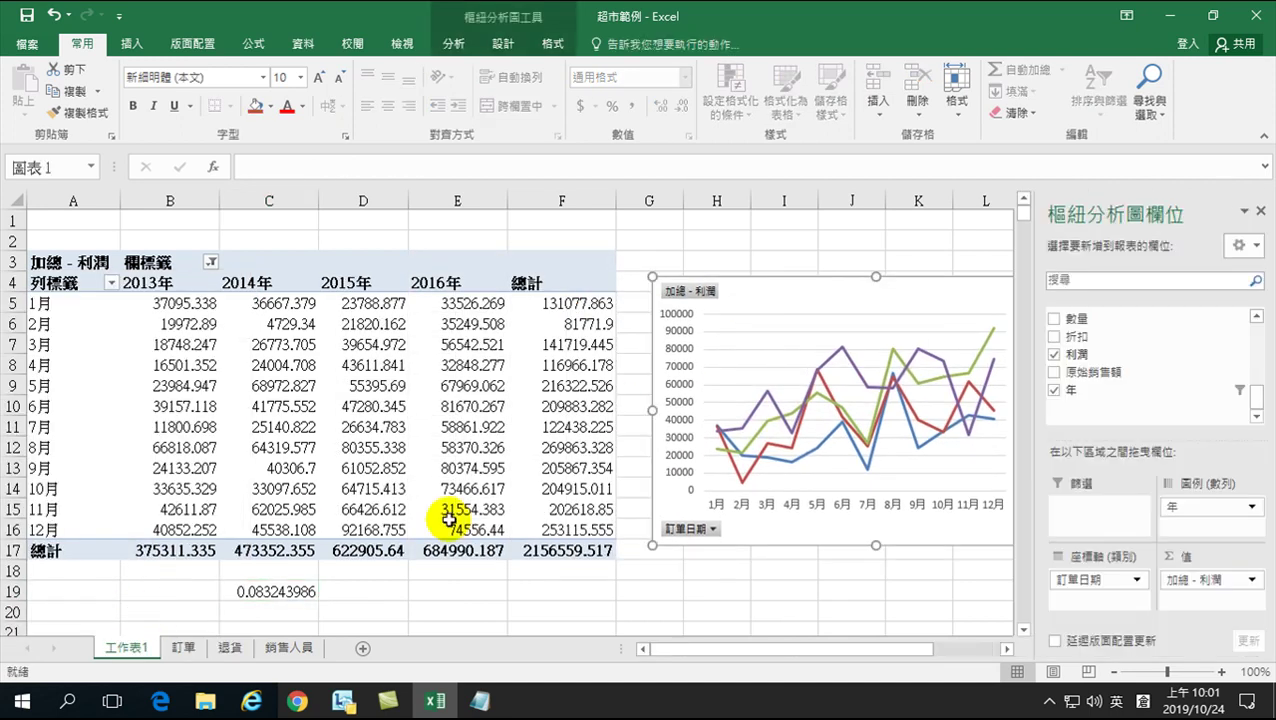
- Fill the TTEST formula from C19 across to D19:E19 for the following year pairs and select D19
left_click(300, 592)
left_click_drag(318, 598, 458, 598)
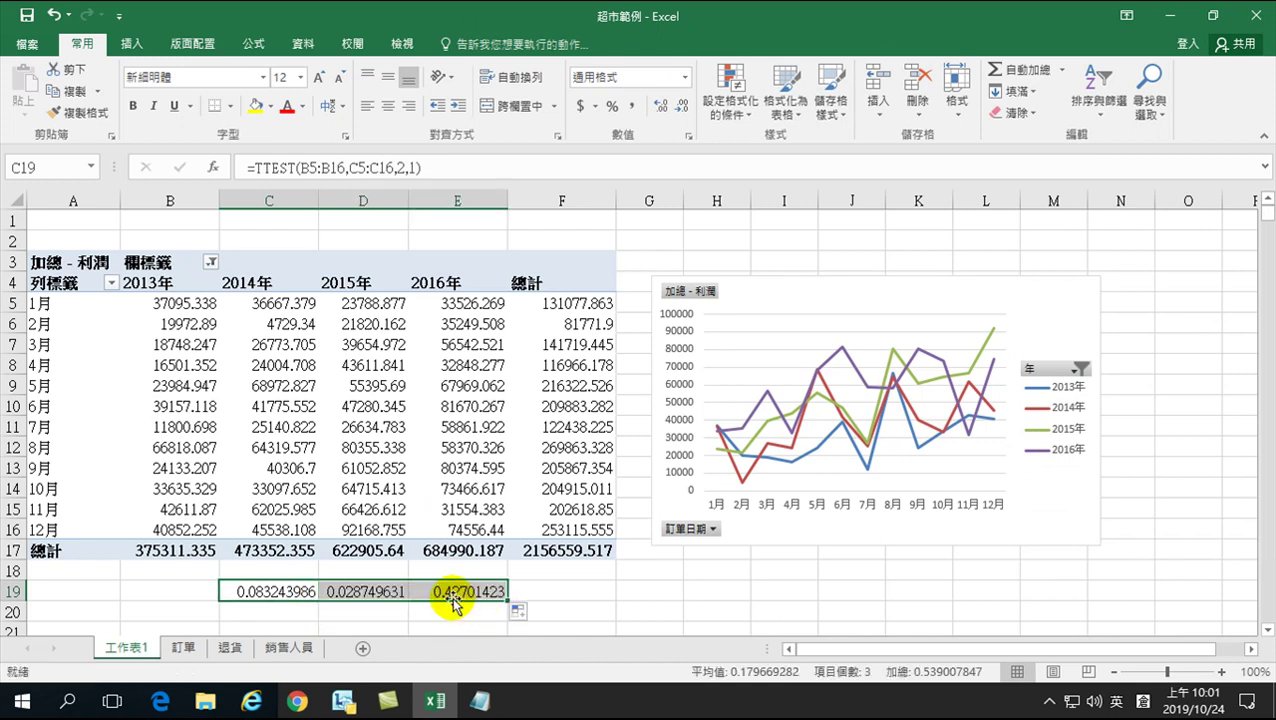
left_click(456, 630)
right_click(452, 628)
key("Escape")
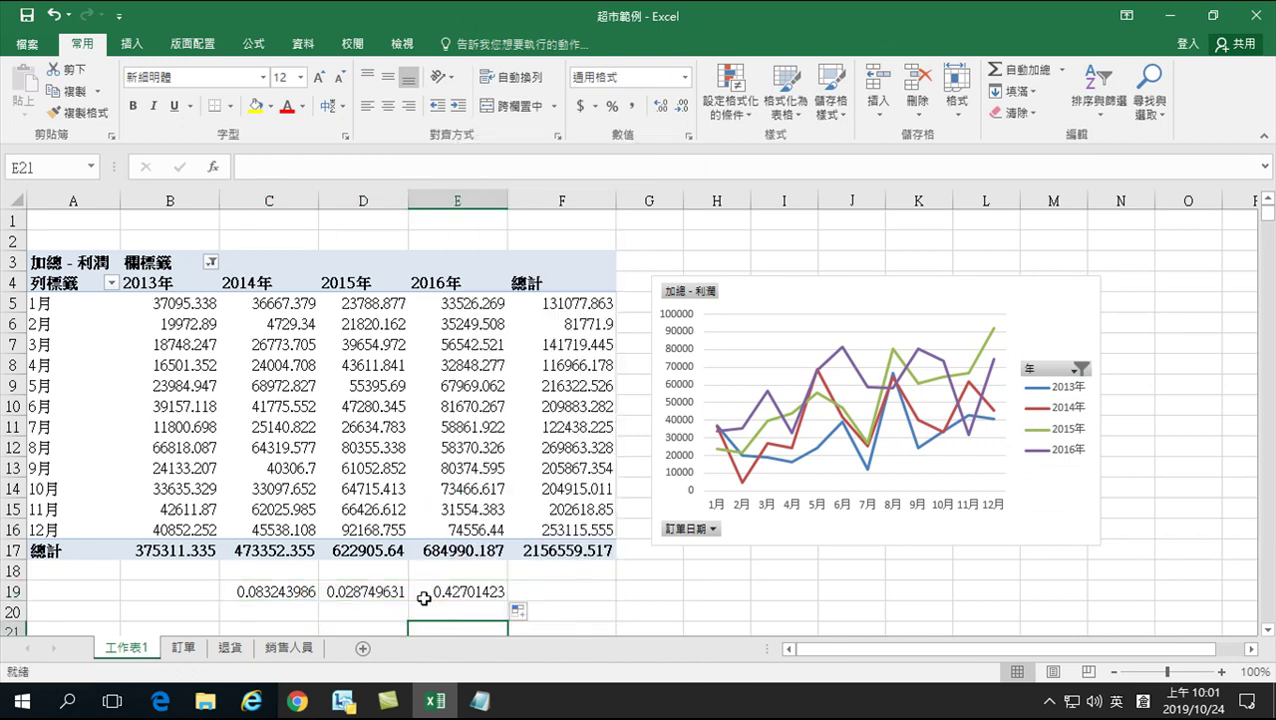
left_click(368, 591)
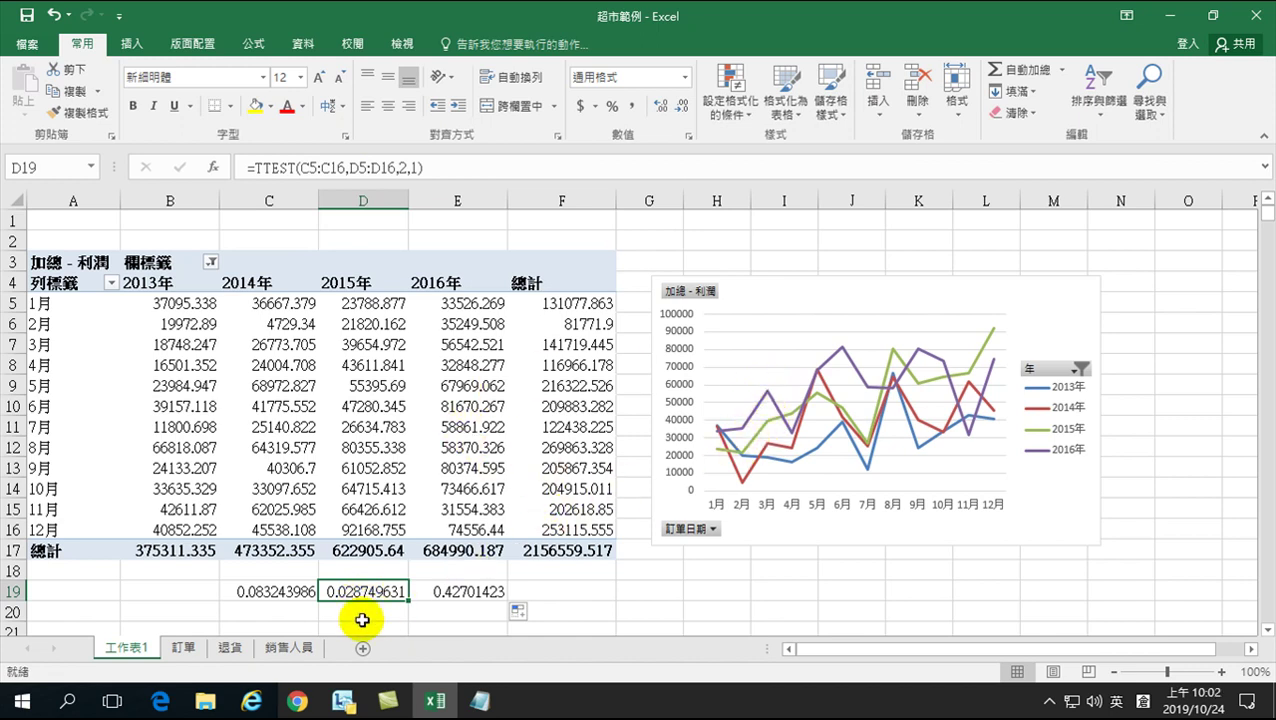
- Filter the profit chart to 2014 and 2015 only and move it closer to the pivot table
left_click(1082, 372)
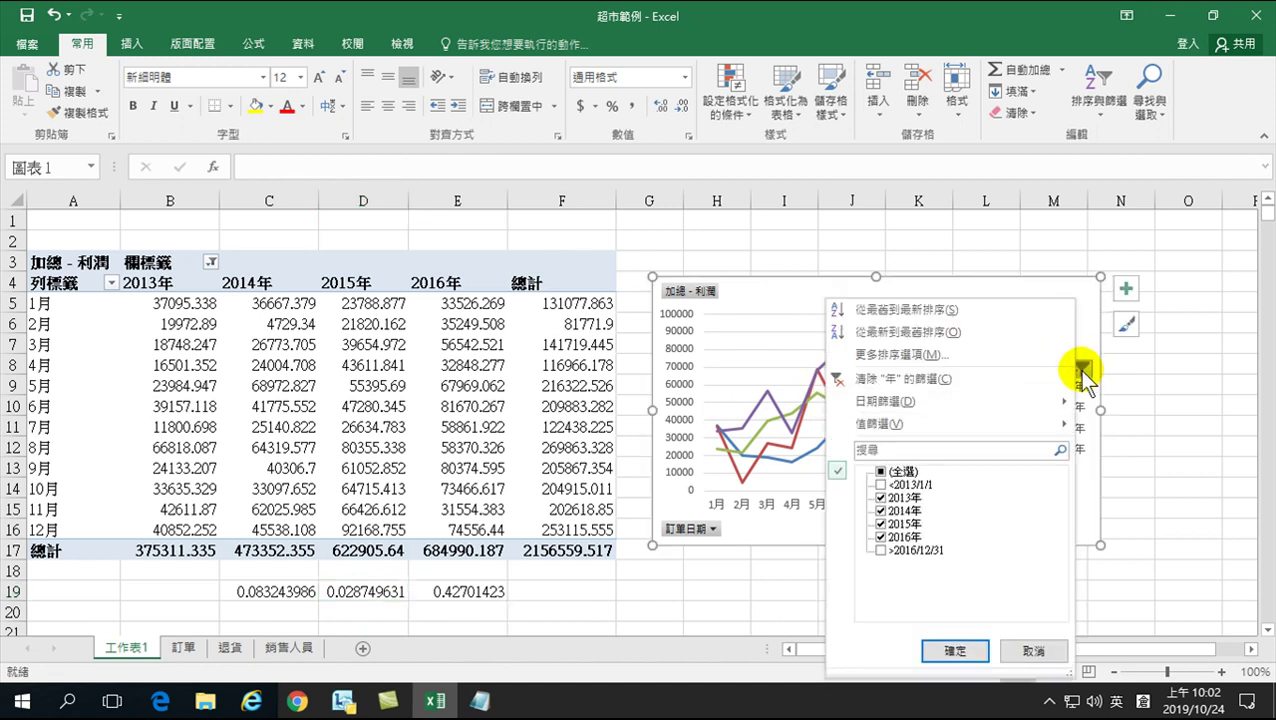
left_click(881, 497)
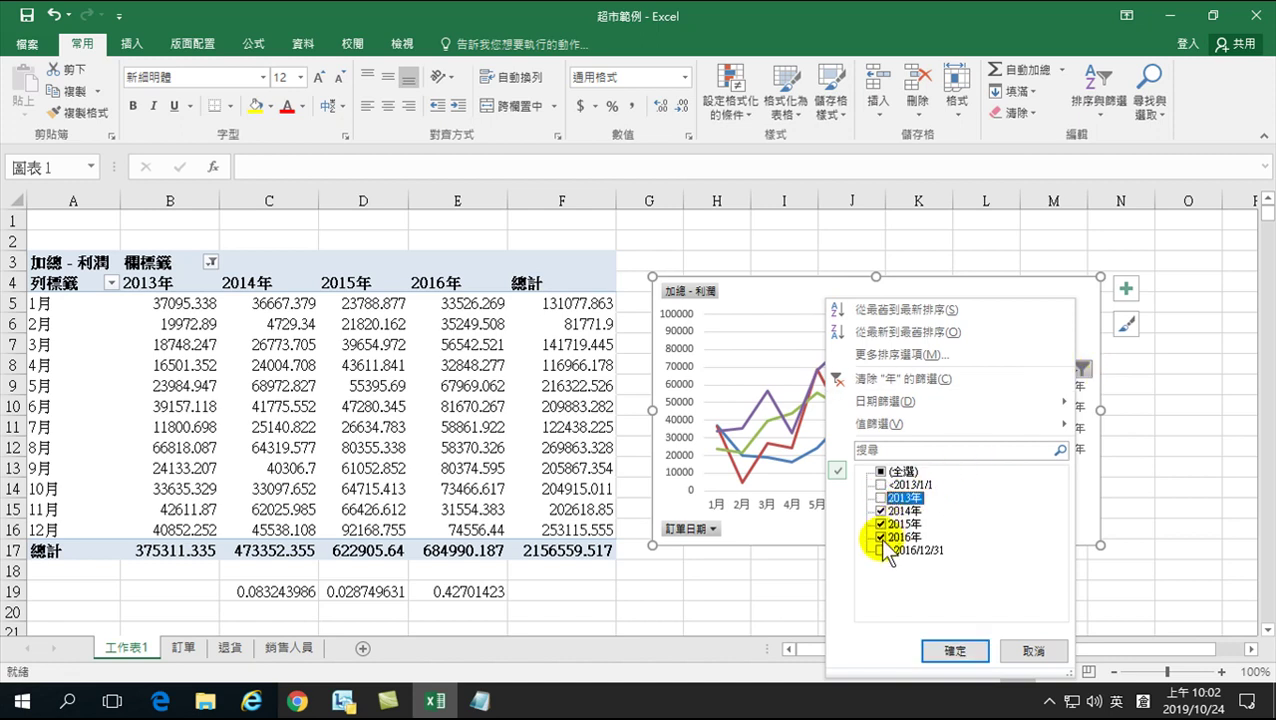
left_click(881, 537)
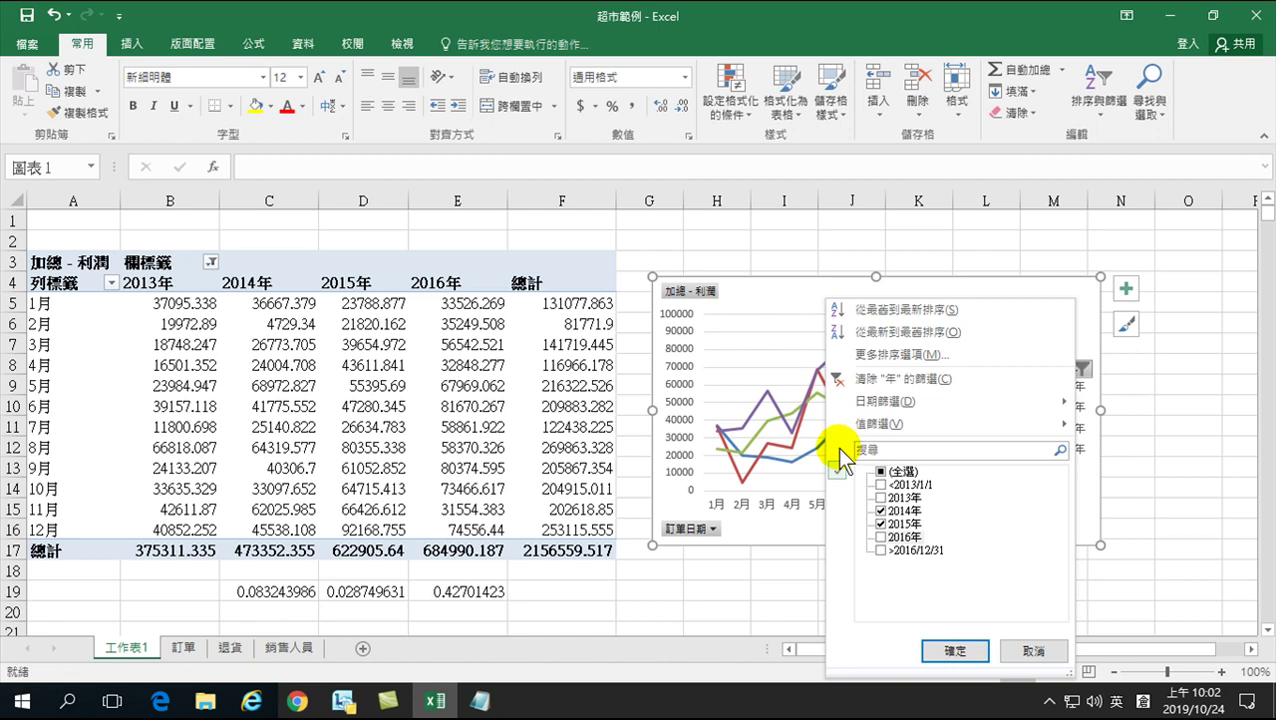
left_click(952, 650)
left_click_drag(775, 288, 595, 263)
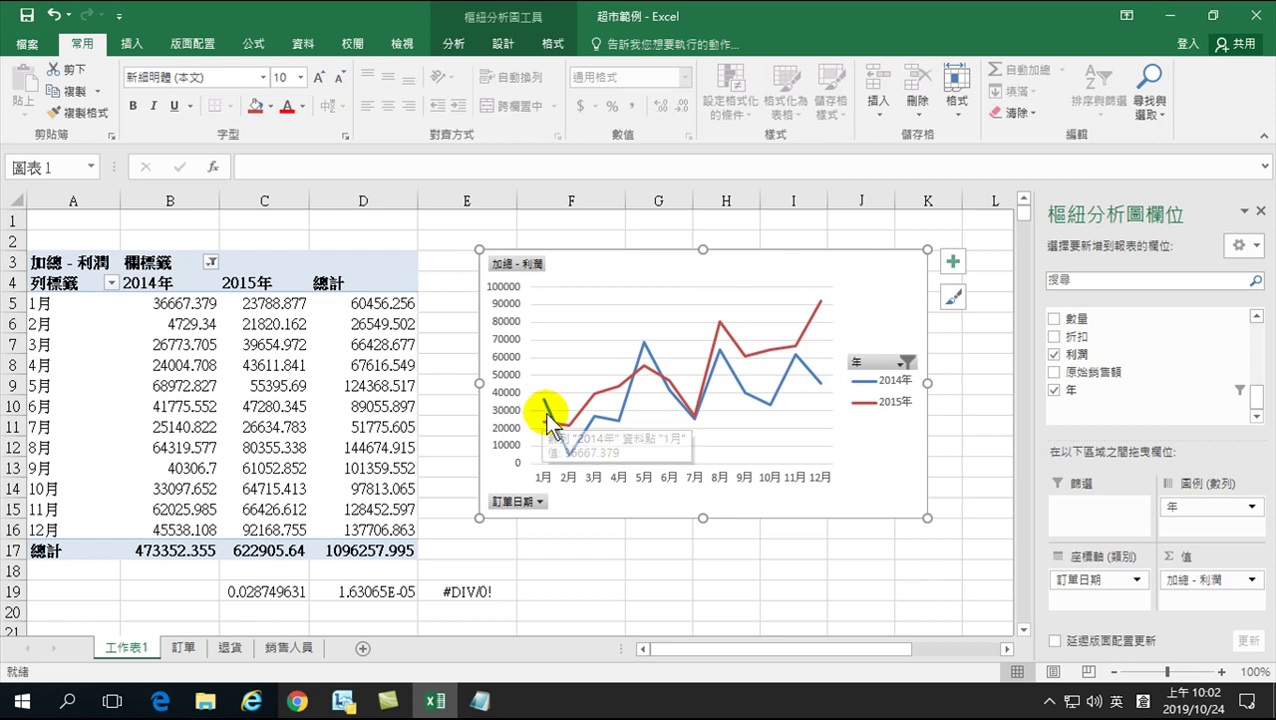
- Change the chart's year filter to compare 2015 and 2016 instead of 2014 and 2015
mouse_move(553, 420)
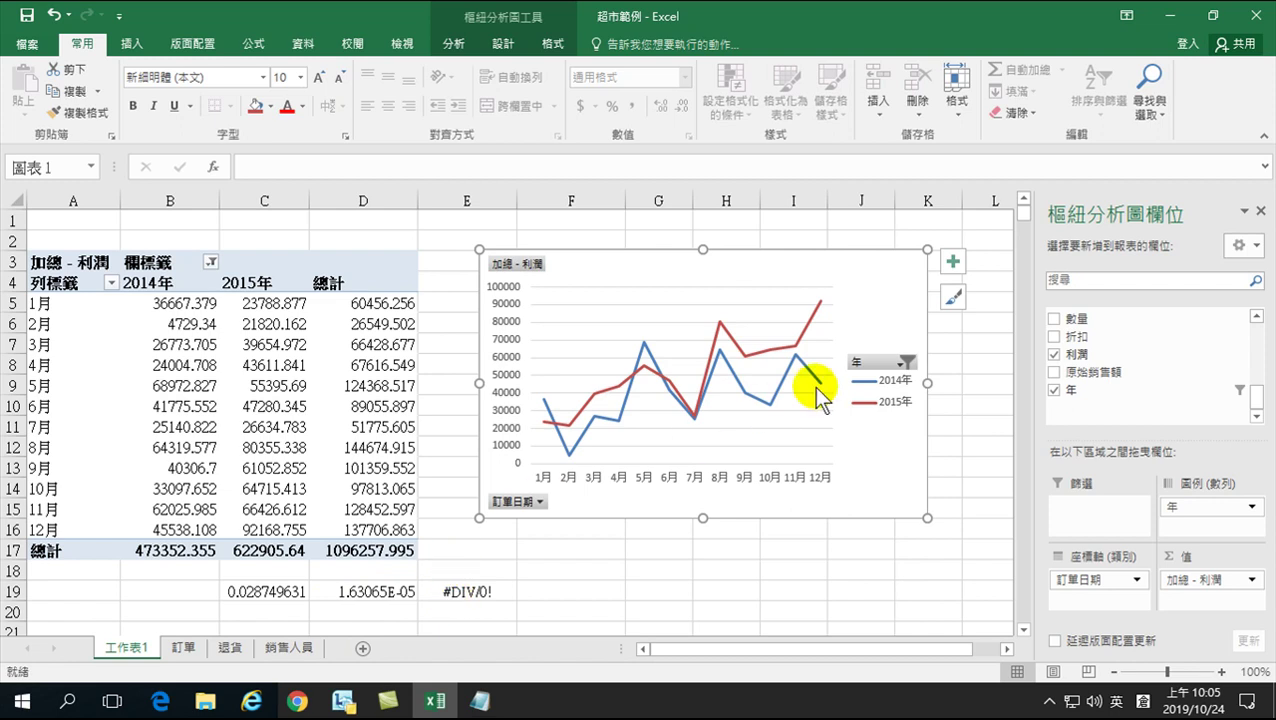
left_click(905, 363)
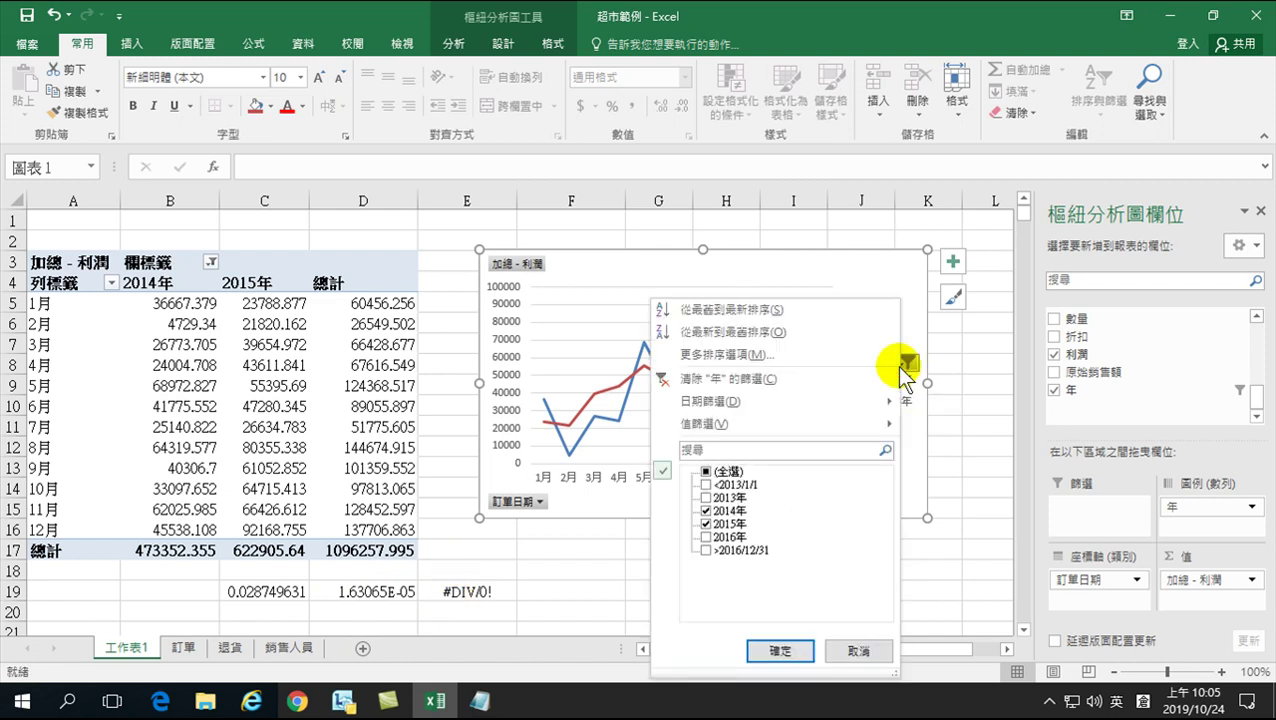
left_click(706, 537)
left_click(706, 510)
left_click(780, 650)
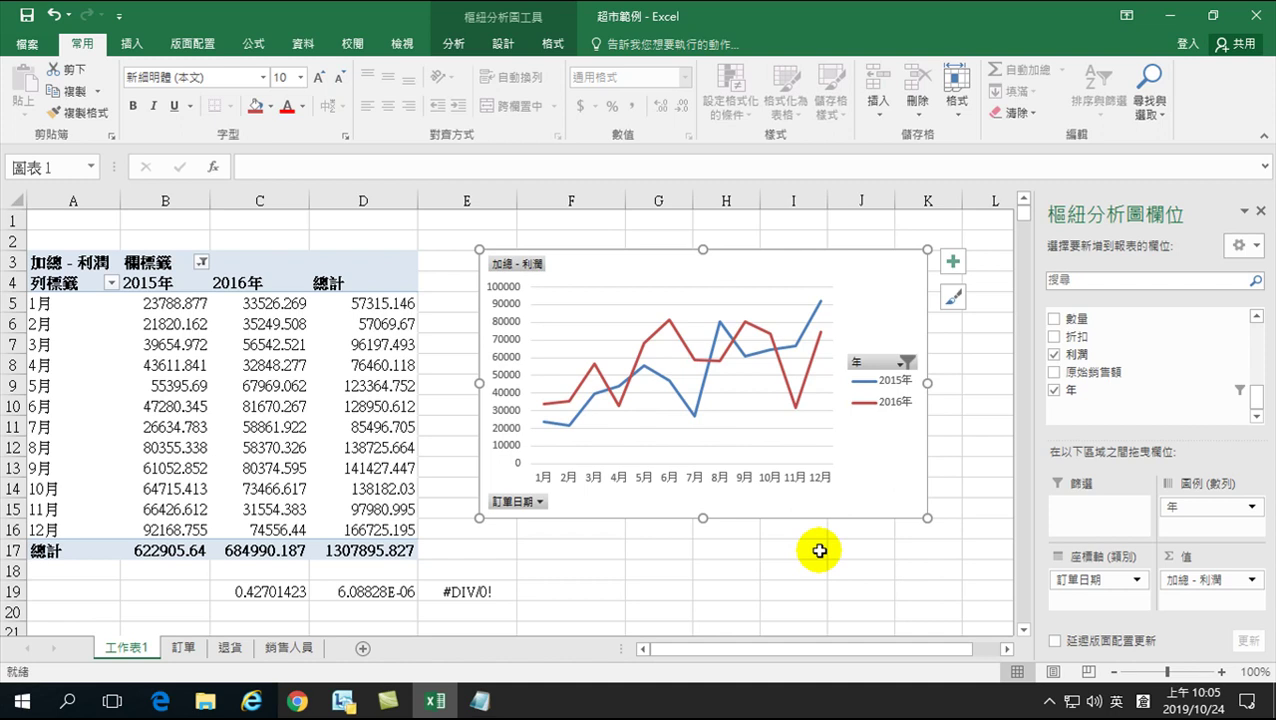
- Set the chart's year filter back to 2014 and 2015
left_click(906, 362)
left_click(703, 510)
left_click(703, 537)
left_click(777, 650)
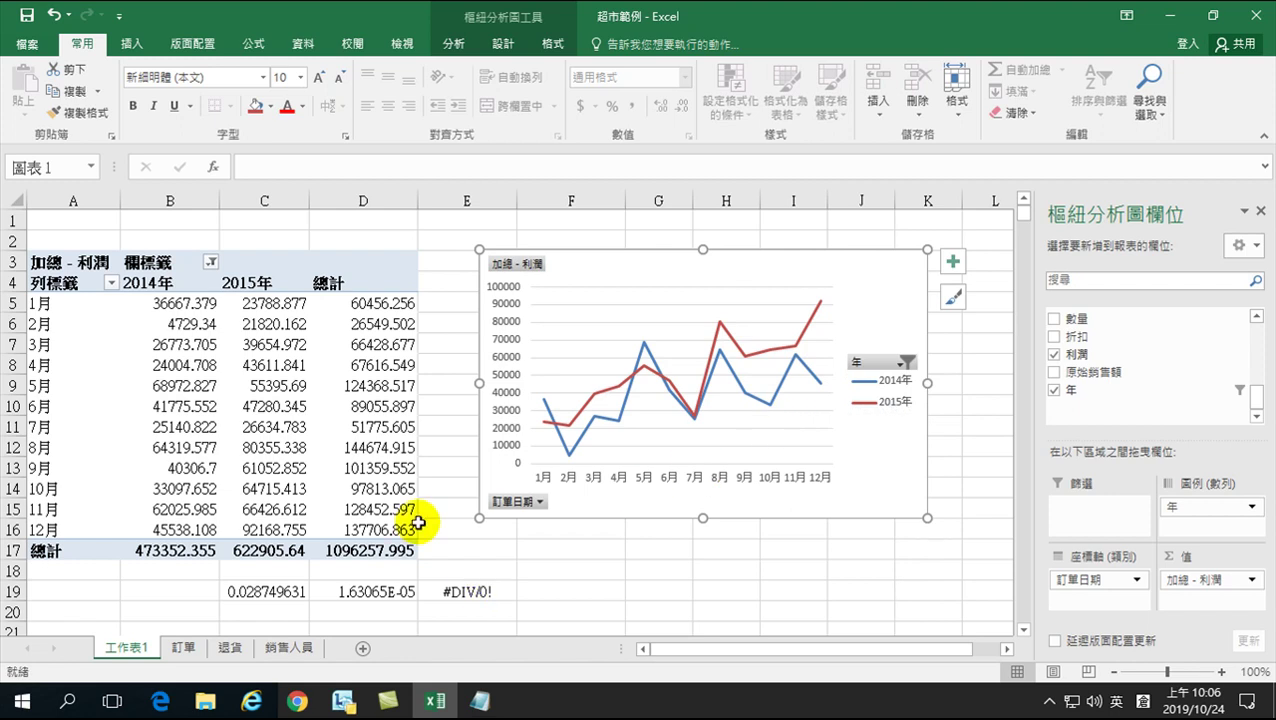
- Filter the chart's years to 2013 and 2014 by including 2013 and excluding 2015
left_click(903, 363)
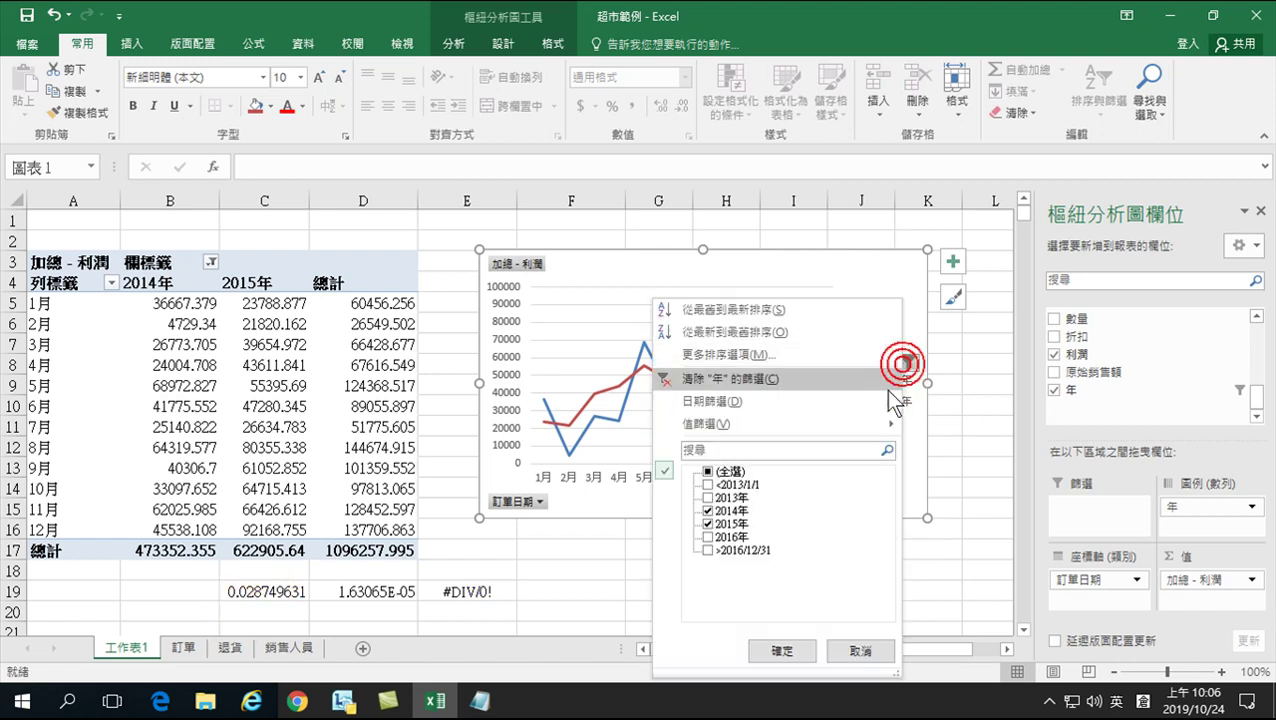
left_click(708, 497)
left_click(708, 523)
left_click(772, 649)
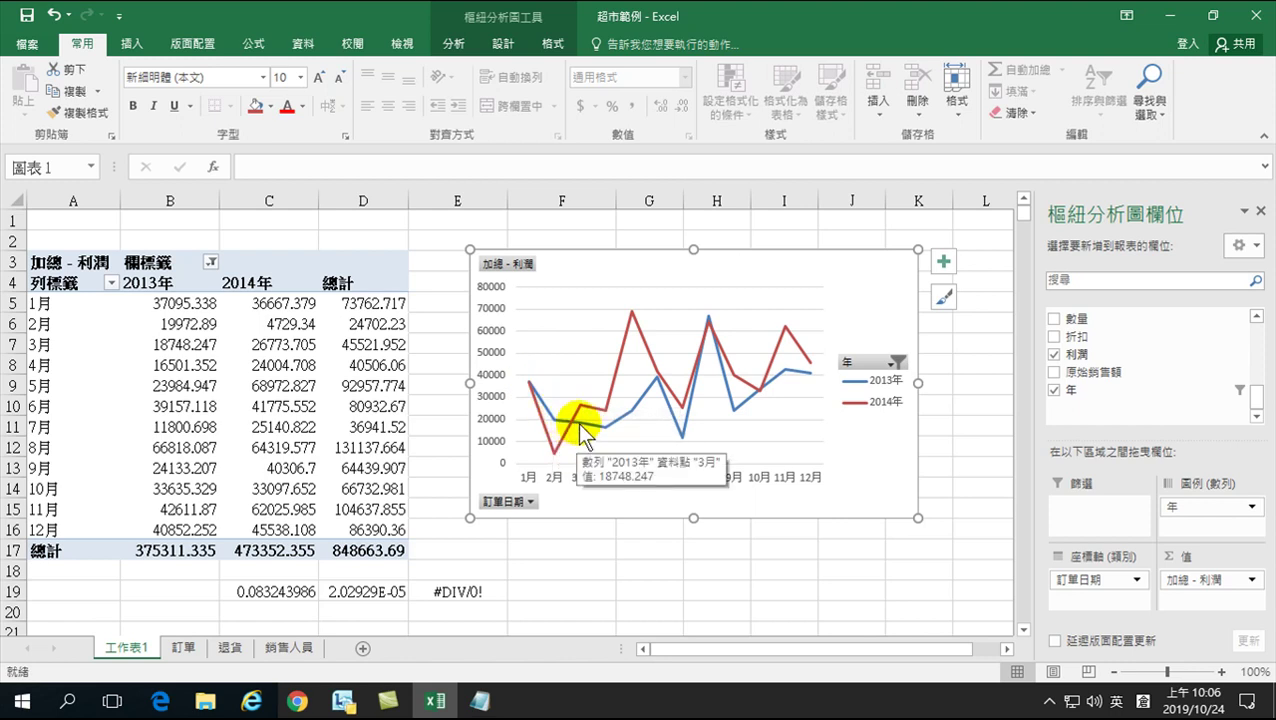
- Examine the monthly data points of the 2013 and 2014 profit lines to compare the two years
mouse_move(583, 425)
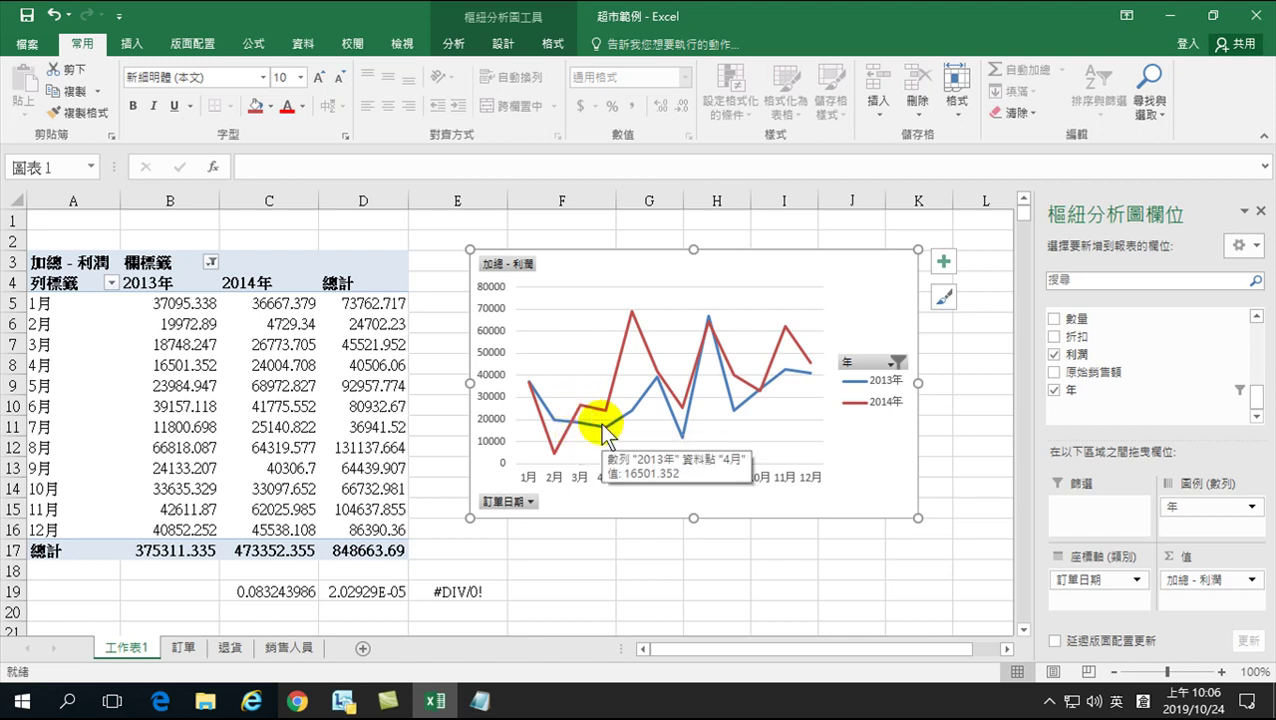
mouse_move(631, 315)
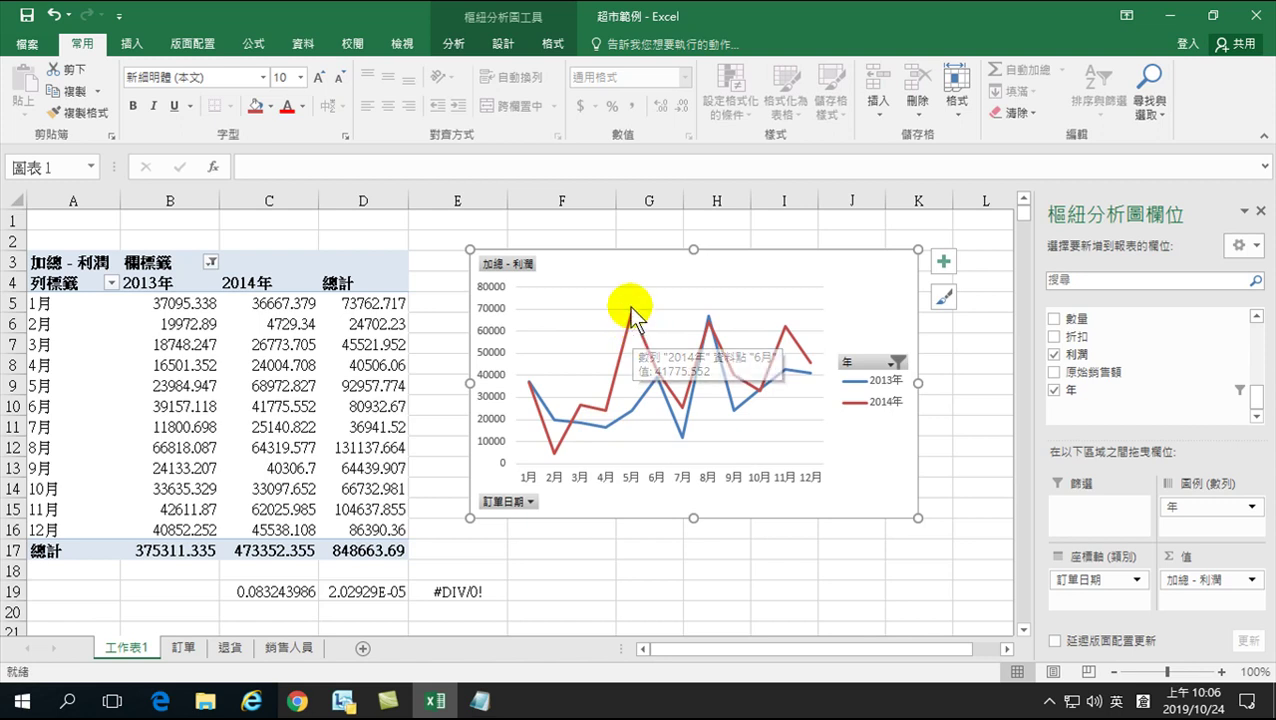
mouse_move(660, 392)
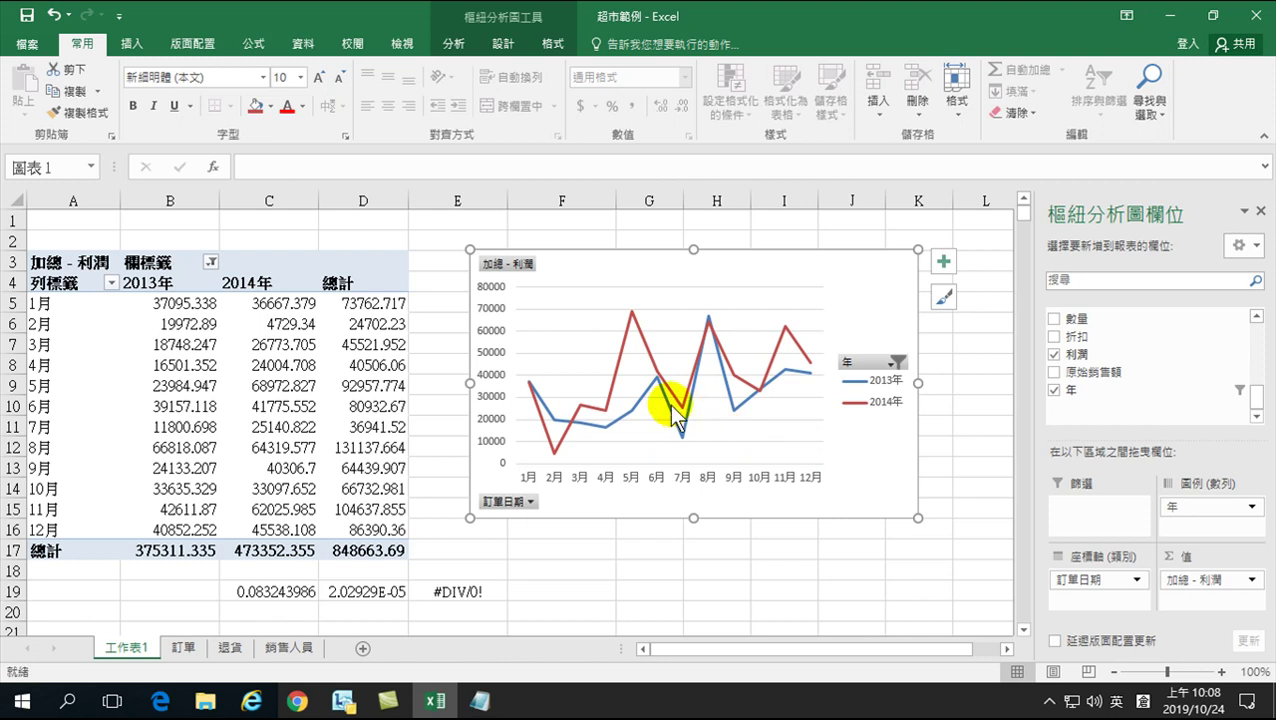
mouse_move(628, 410)
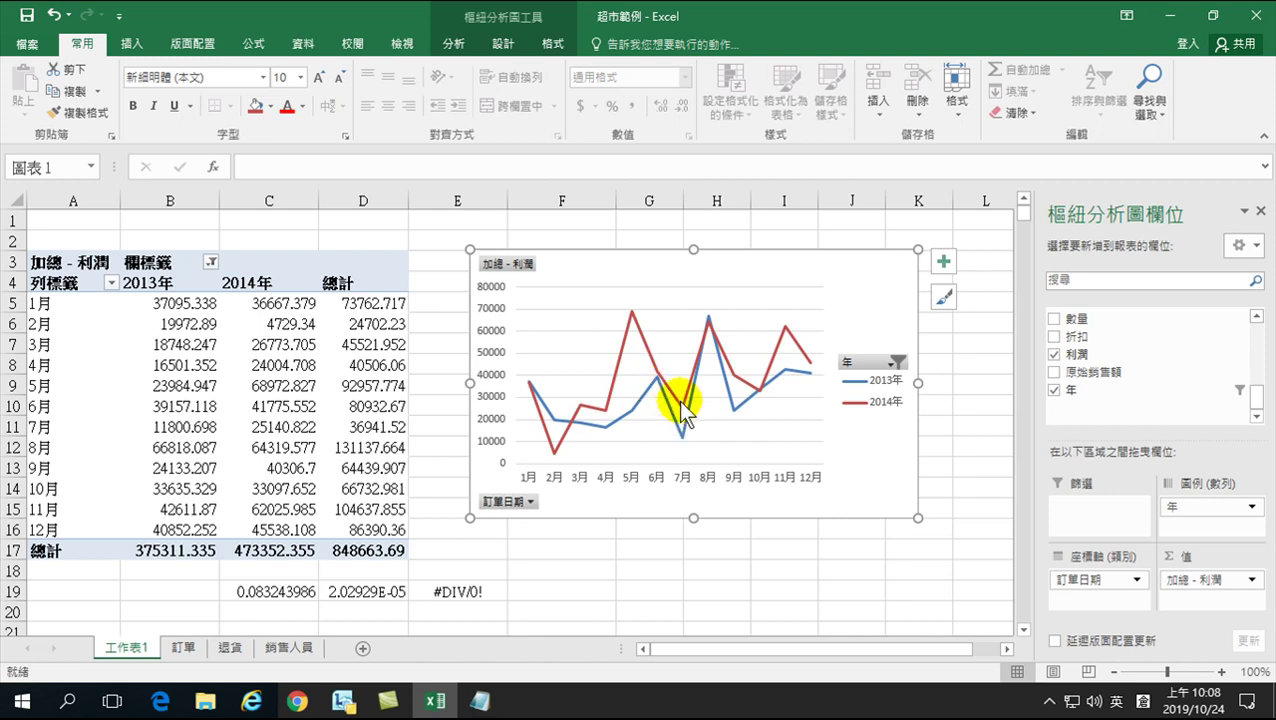
mouse_move(727, 405)
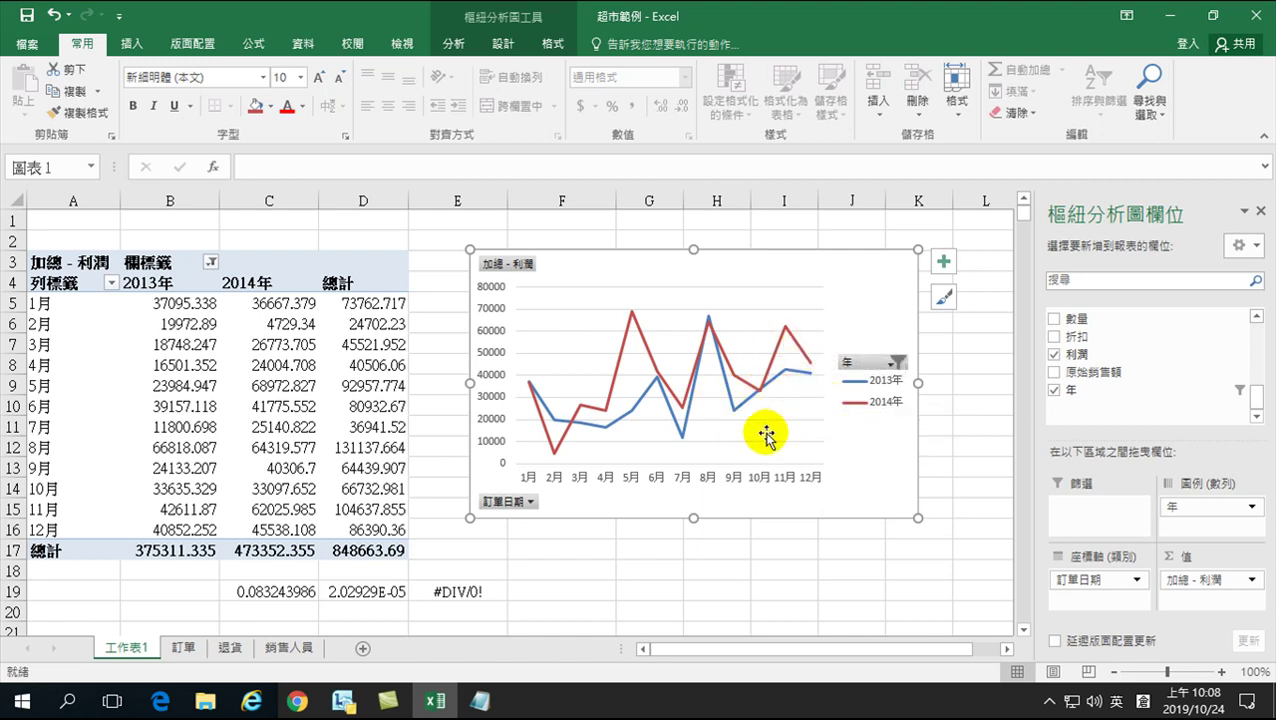
mouse_move(690, 428)
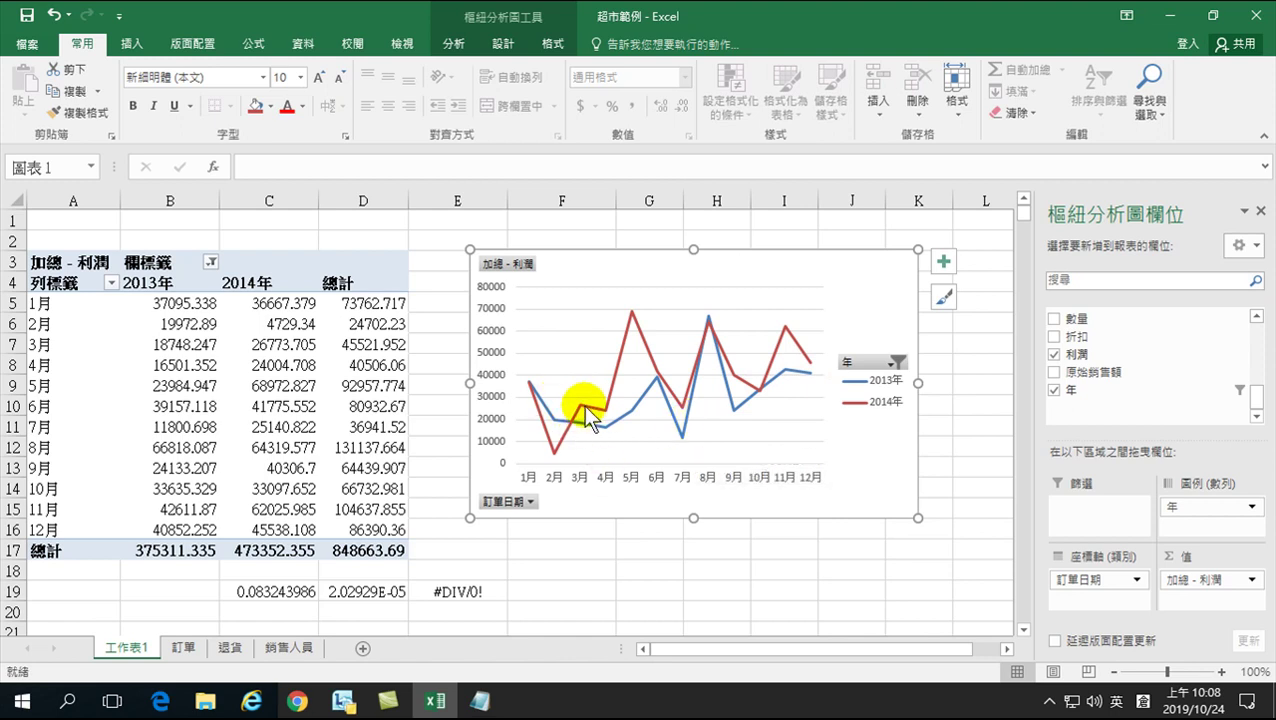
mouse_move(586, 428)
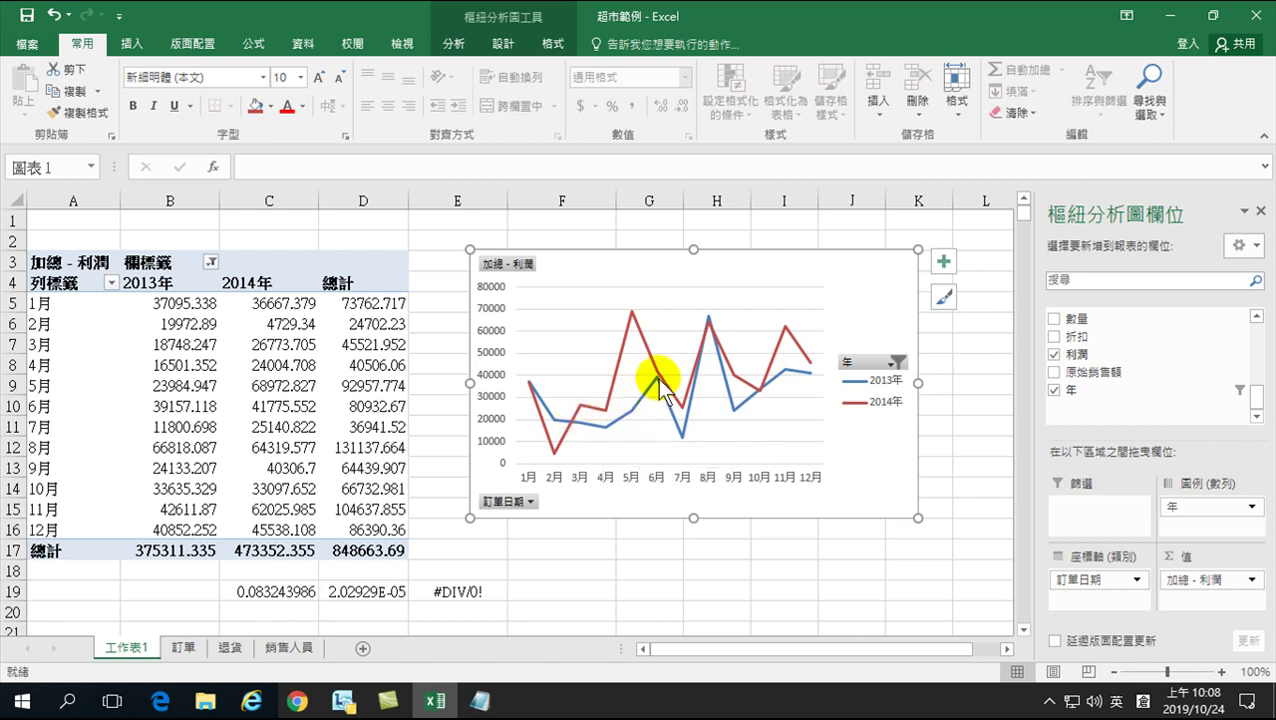
mouse_move(686, 396)
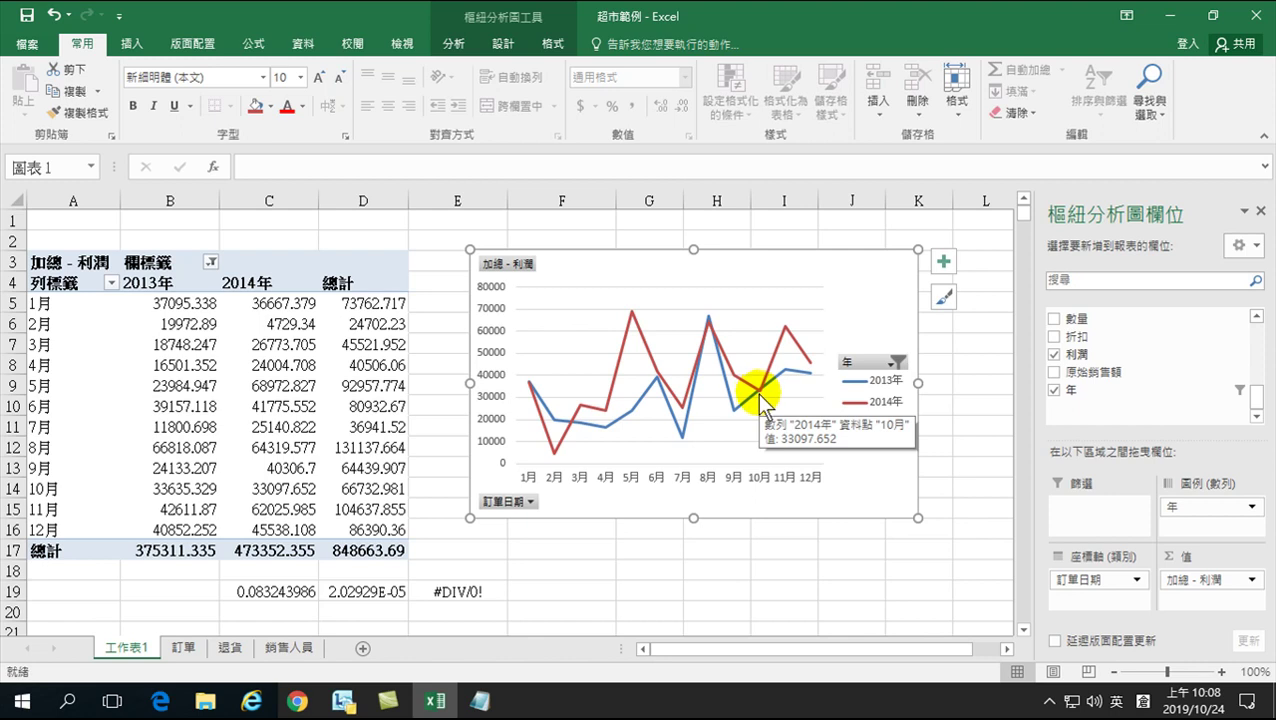
- Switch the chart's year filter from 2013 to 2015 so it compares 2014 with 2015
left_click(895, 364)
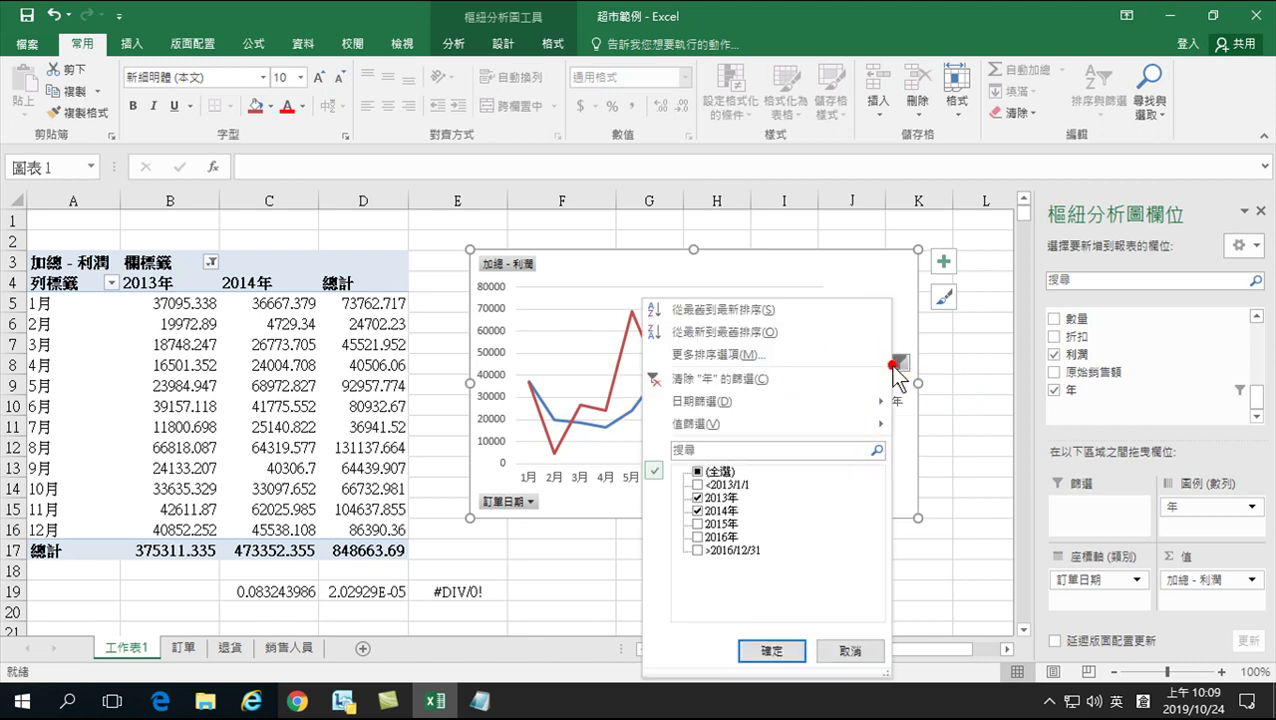
left_click(697, 497)
left_click(697, 523)
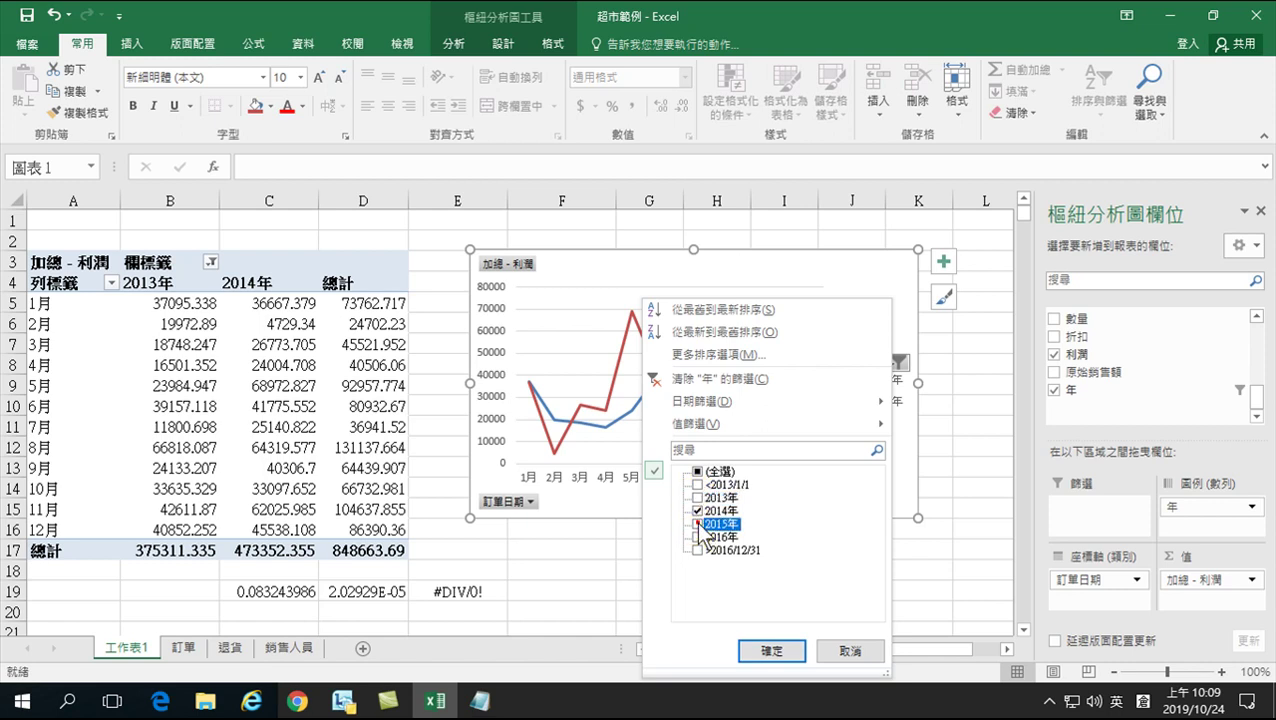
left_click(772, 651)
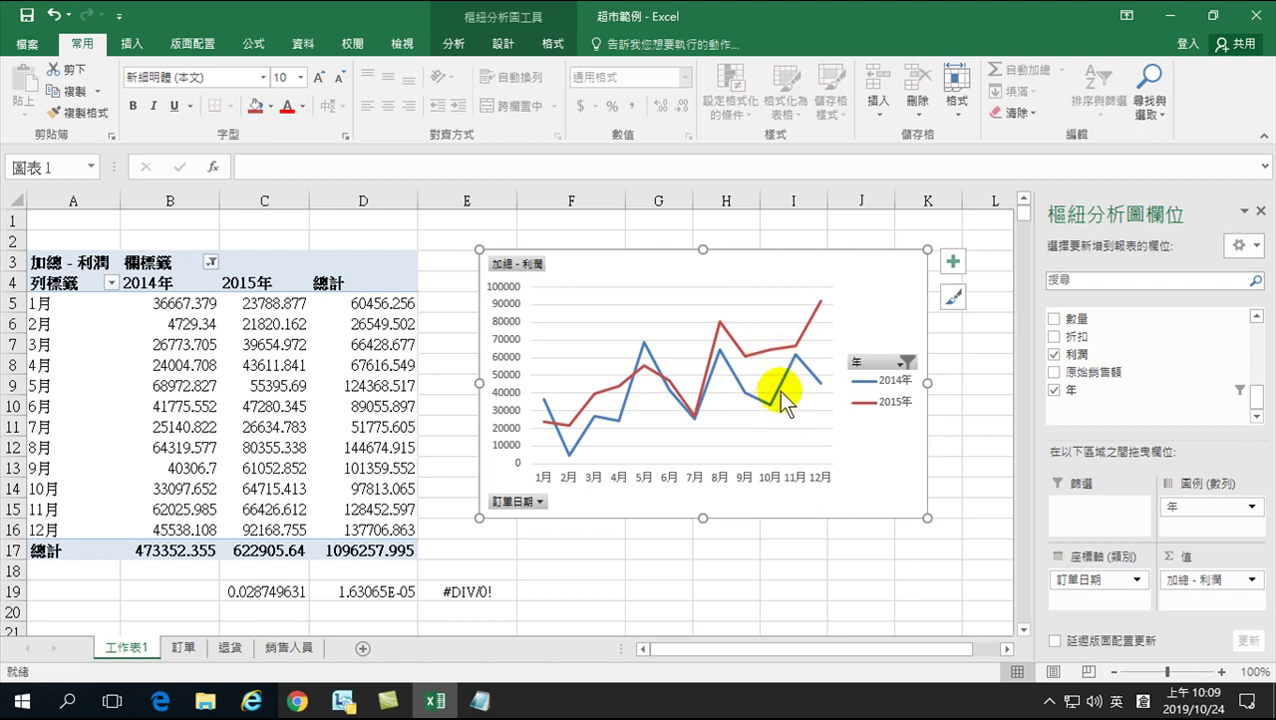
- Replace 2014 with 2016 in the chart's year filter to compare the 2015 and 2016 profits
mouse_move(804, 346)
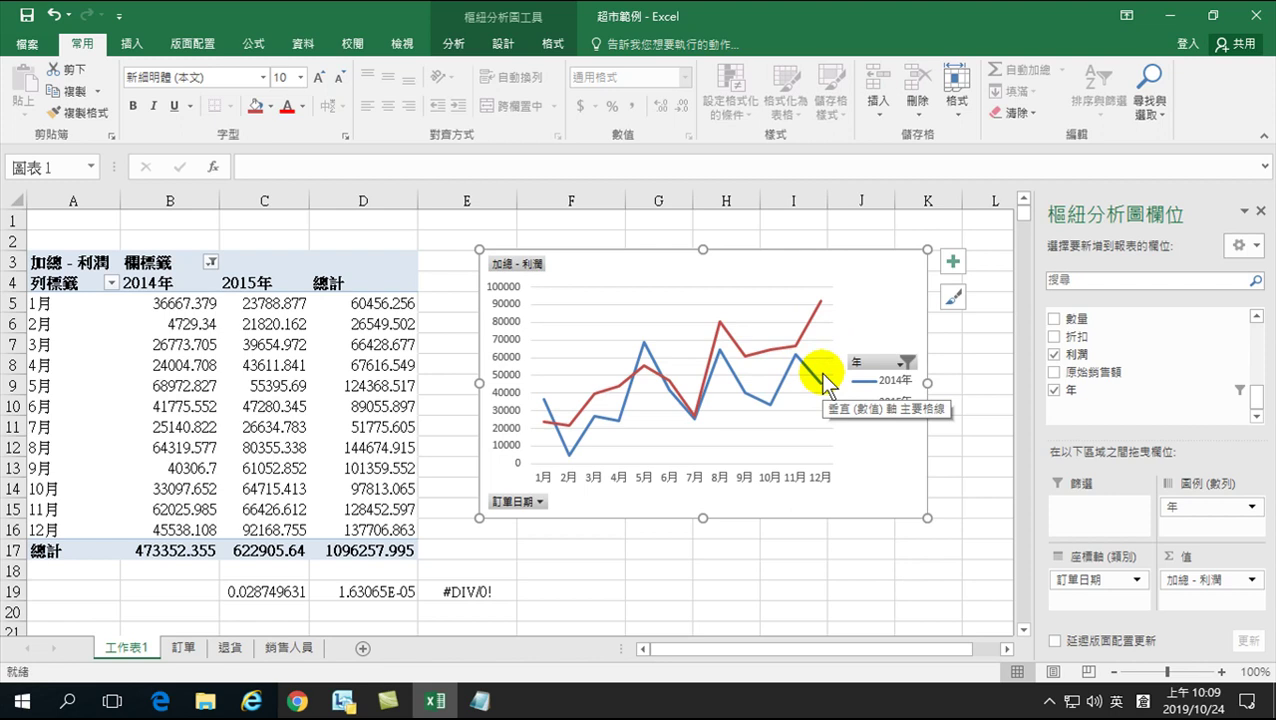
left_click(896, 364)
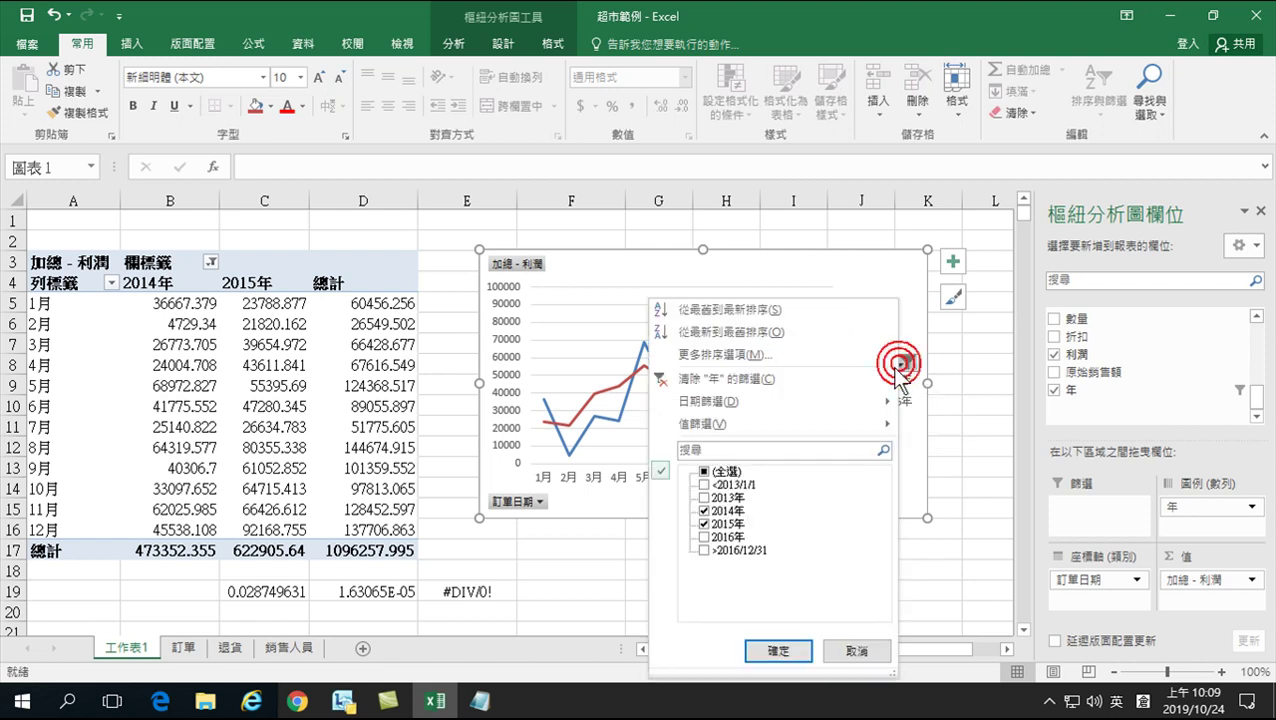
left_click(705, 537)
left_click(705, 511)
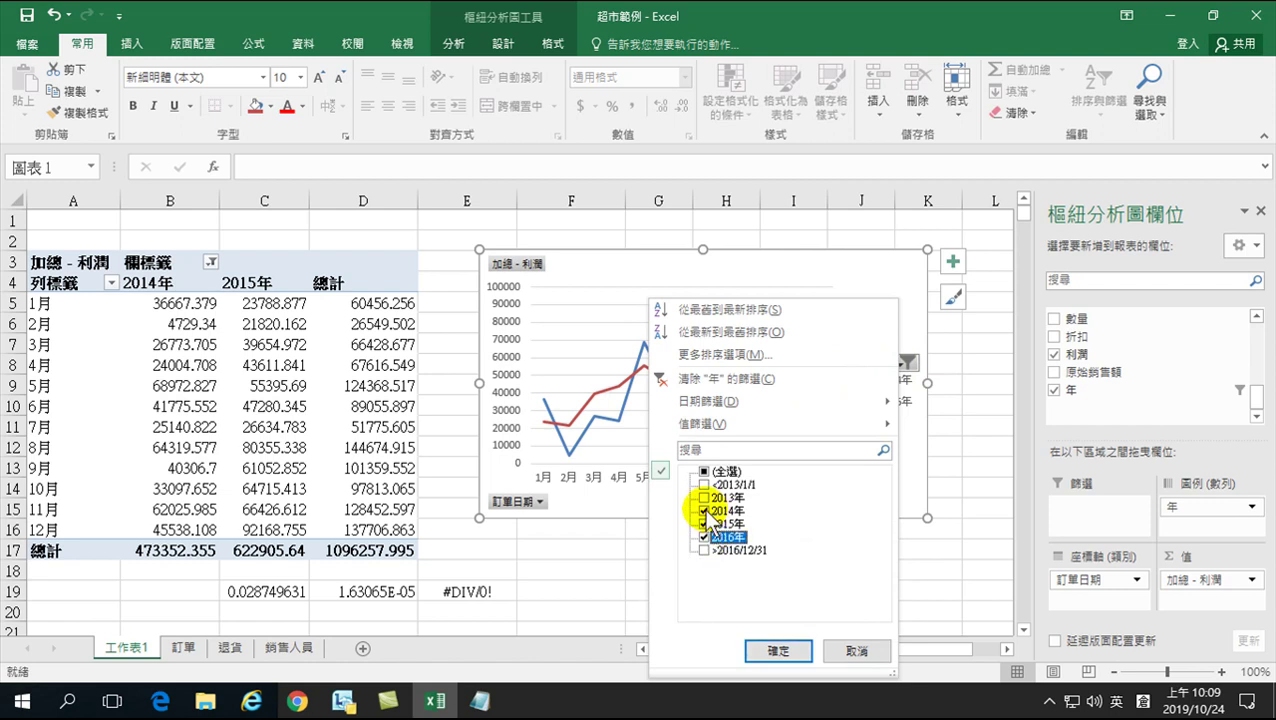
left_click(778, 651)
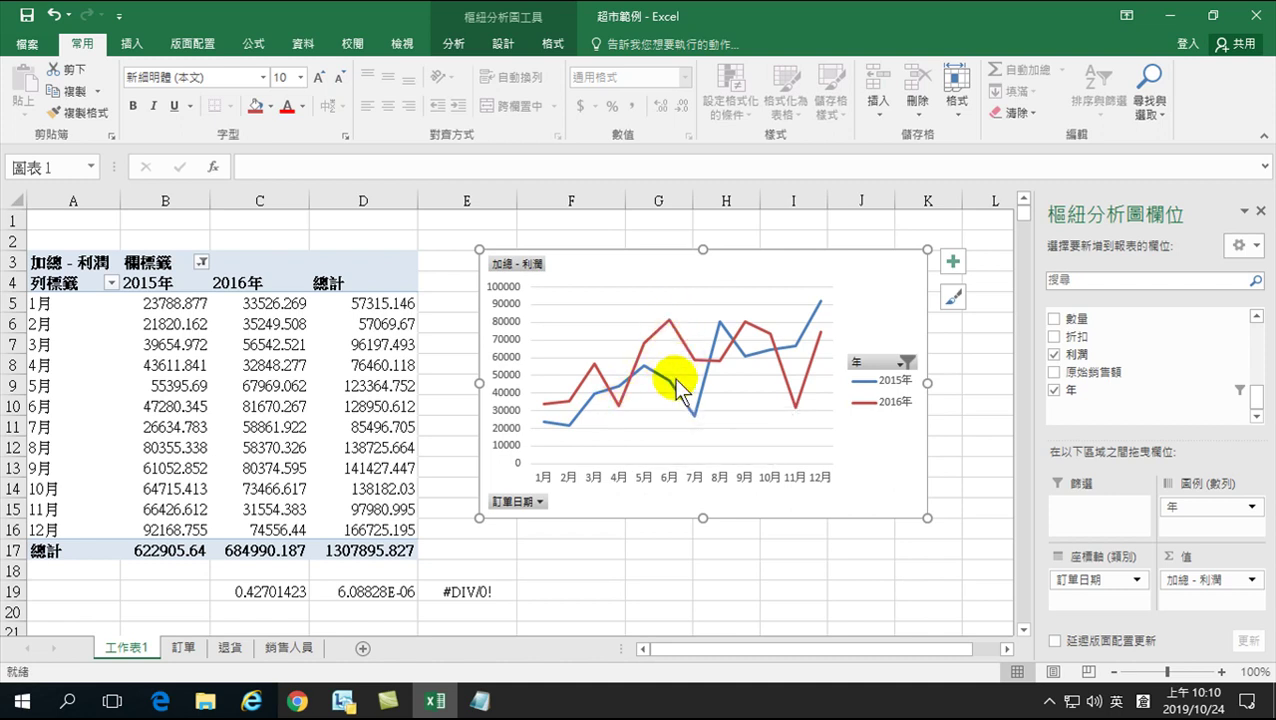
- Include 2013 and 2014 again in the chart's year filter to show all four years from 2013 to 2016
mouse_move(693, 365)
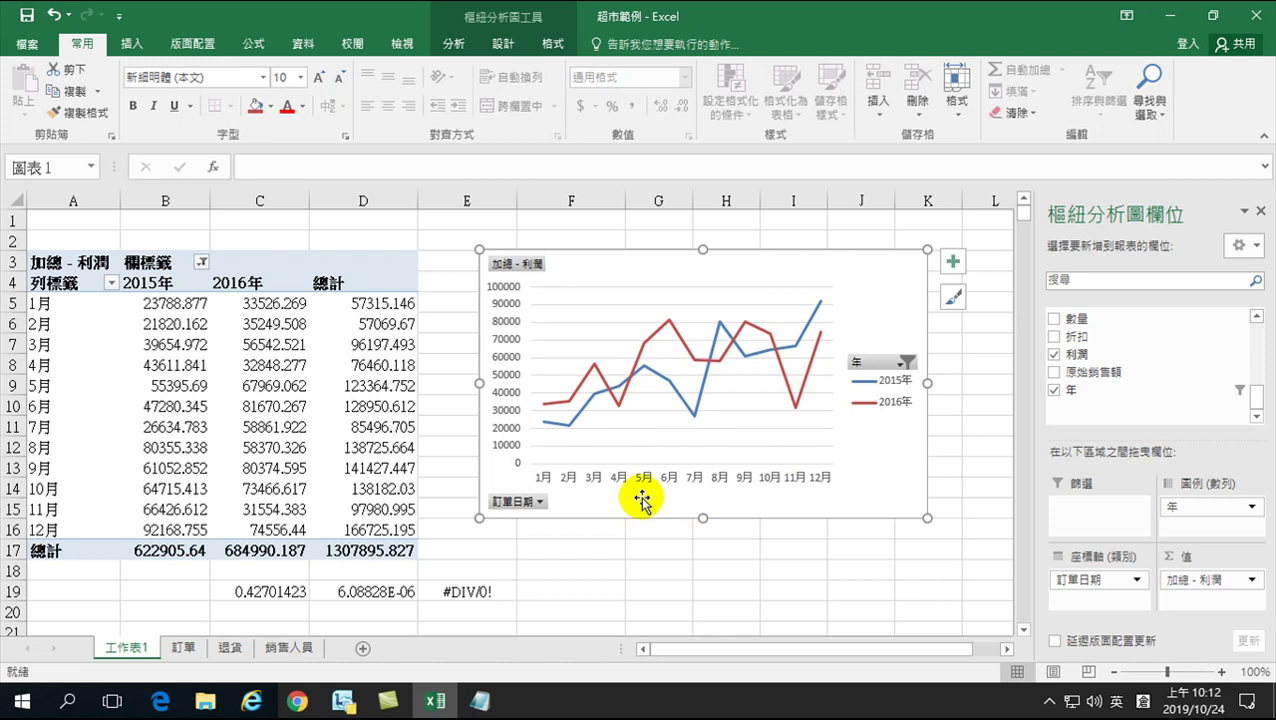
left_click(903, 362)
left_click(708, 497)
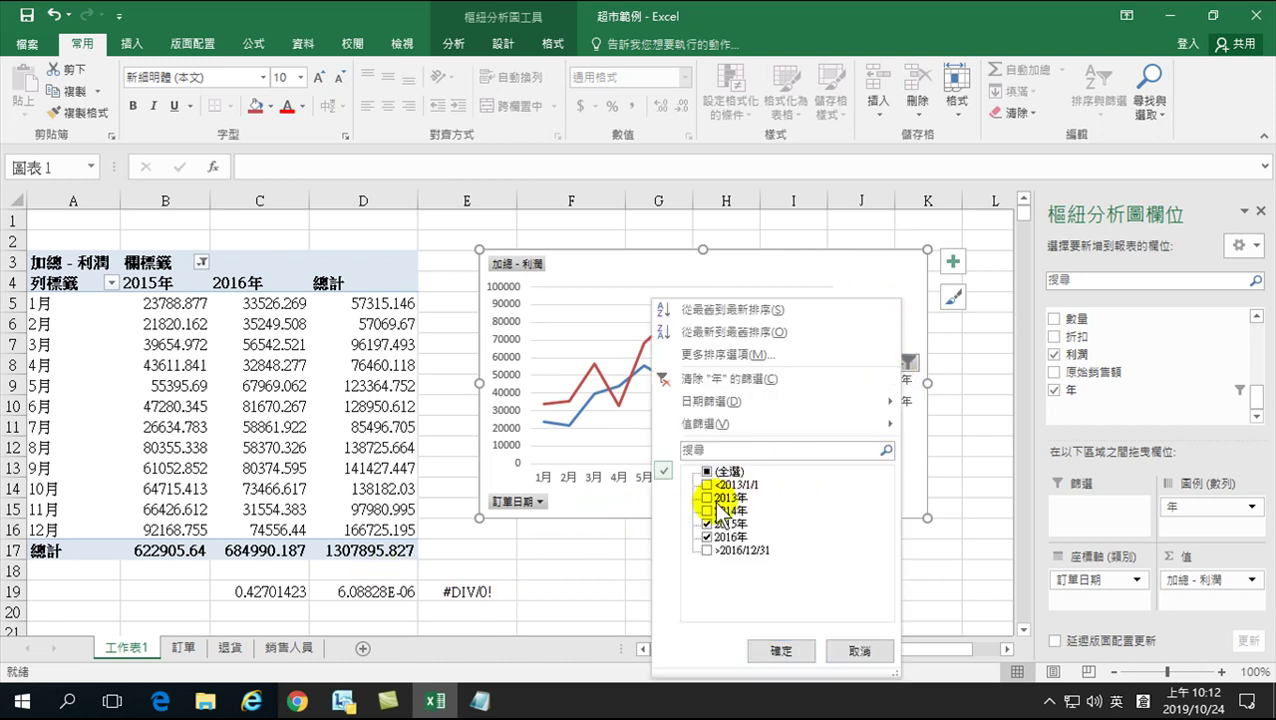
left_click(708, 511)
left_click(780, 651)
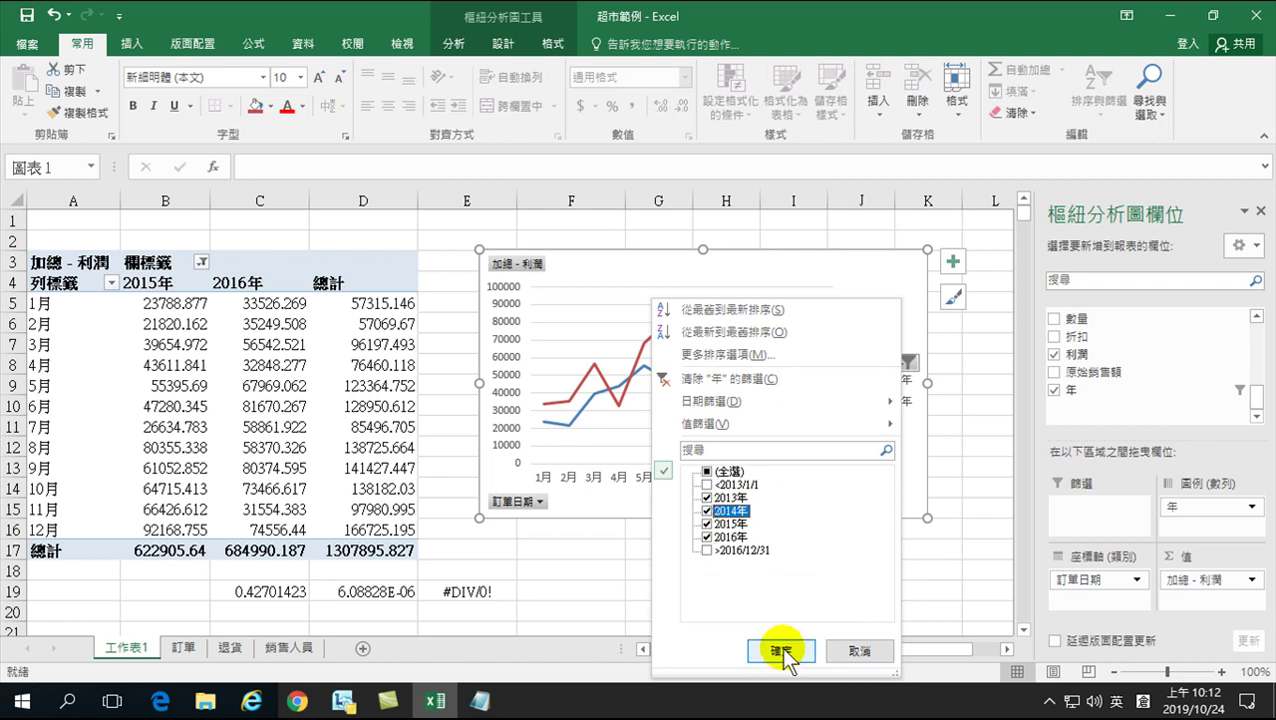
- Move the pivot chart clear of the pivot table and review the monthly profit columns of the years 2013 to 2016
left_click_drag(558, 268, 725, 268)
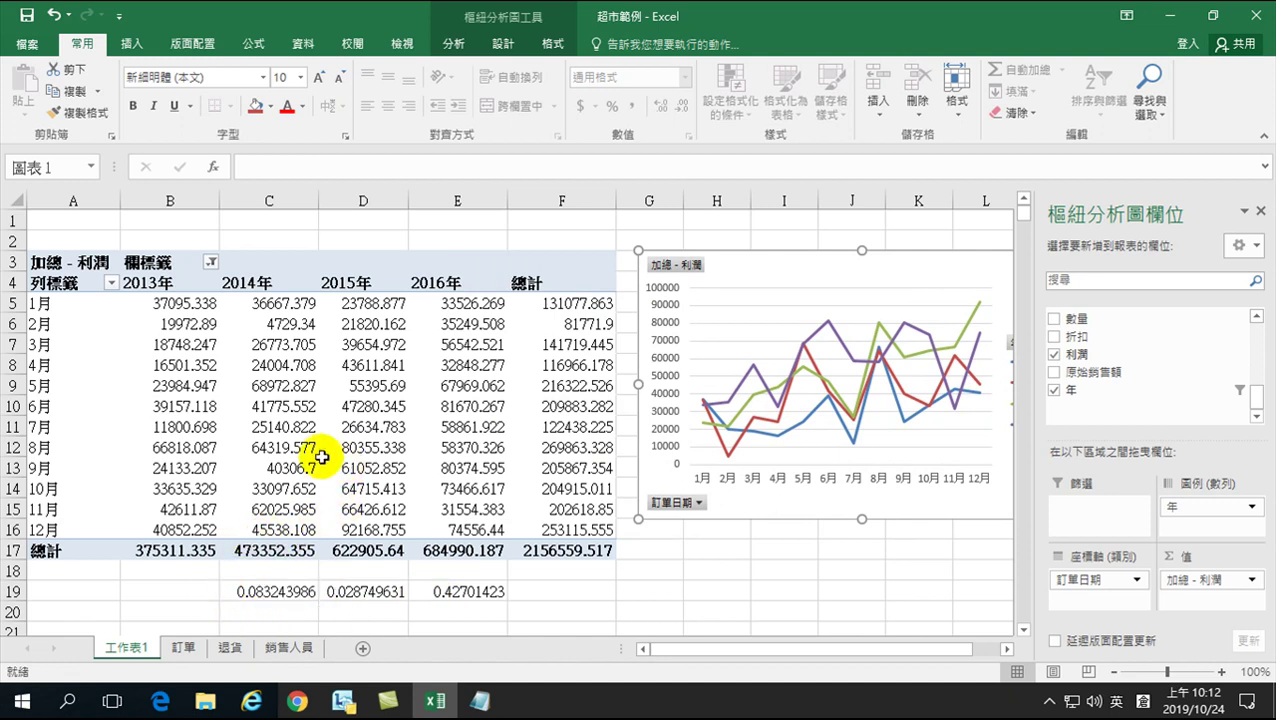
left_click_drag(166, 307, 166, 520)
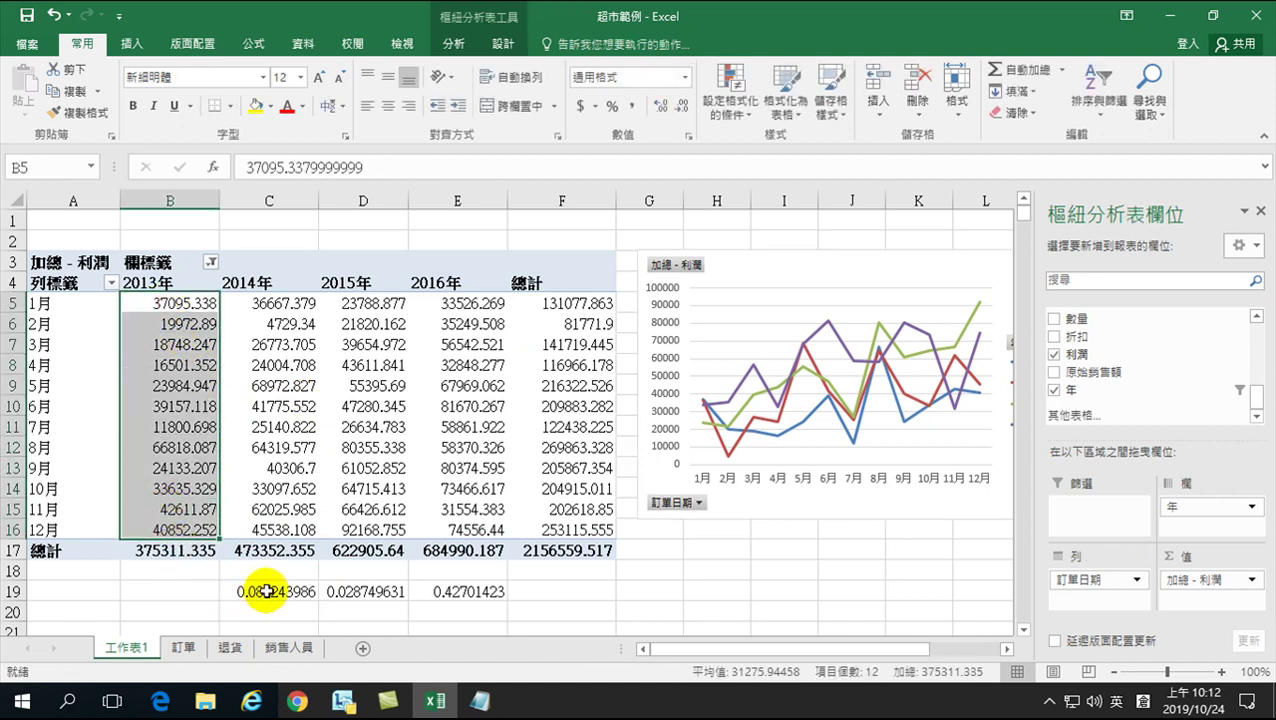
left_click(283, 304)
left_click_drag(283, 304, 283, 541)
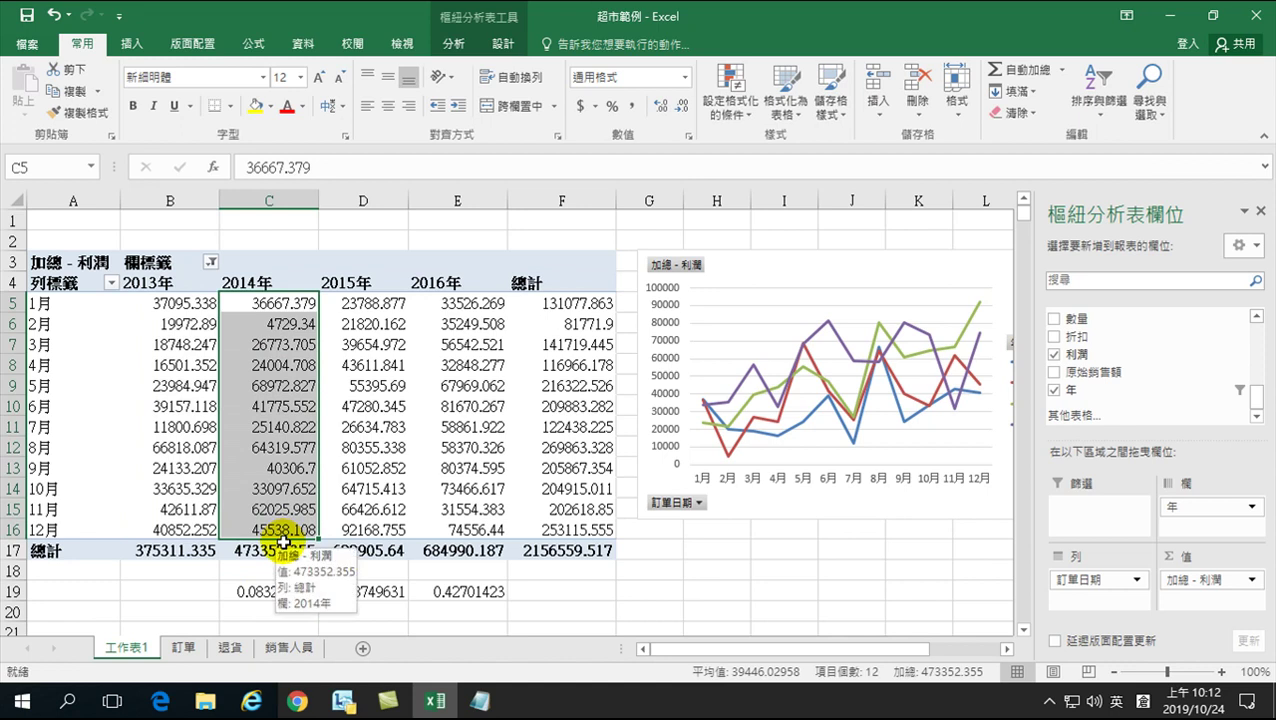
left_click(396, 352)
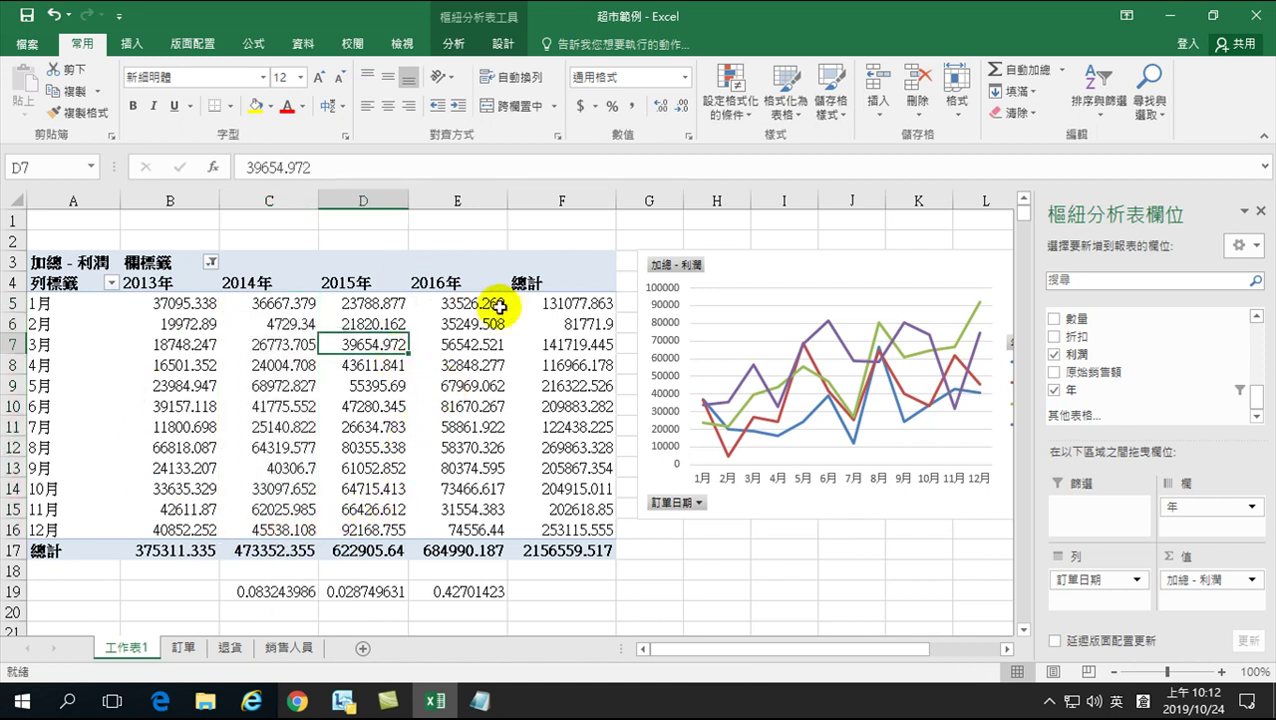
mouse_move(487, 442)
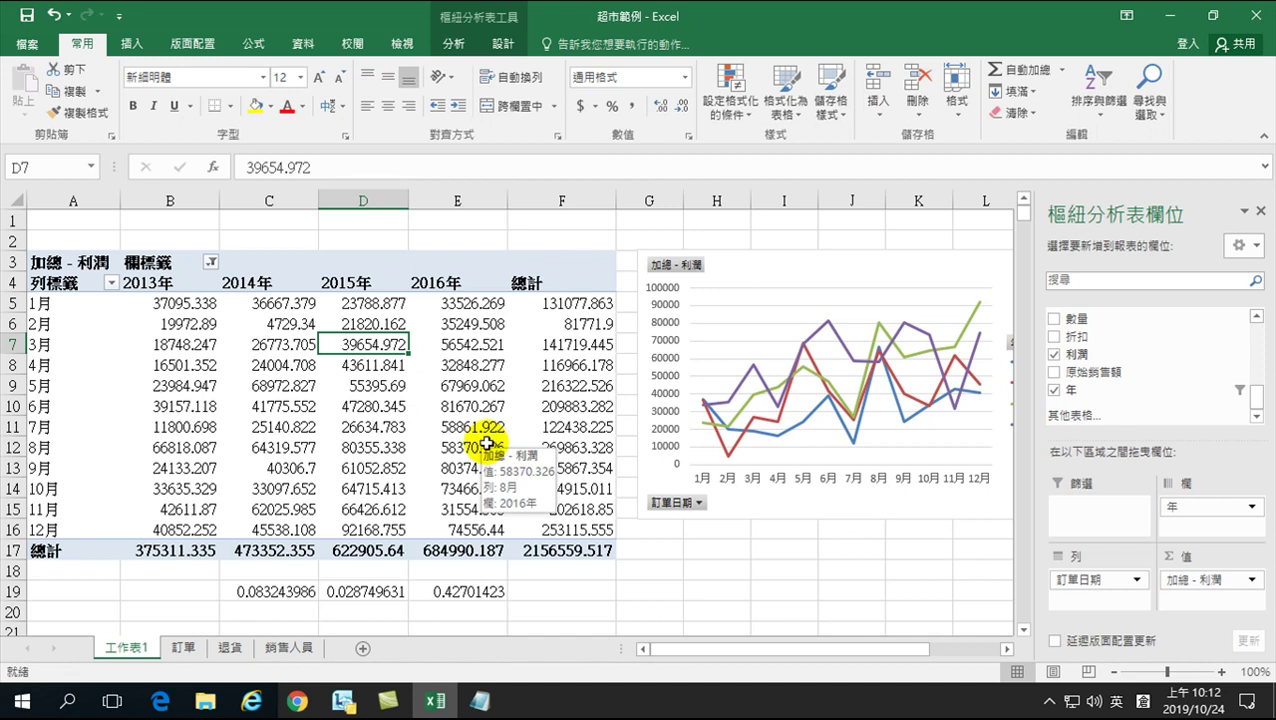
mouse_move(547, 431)
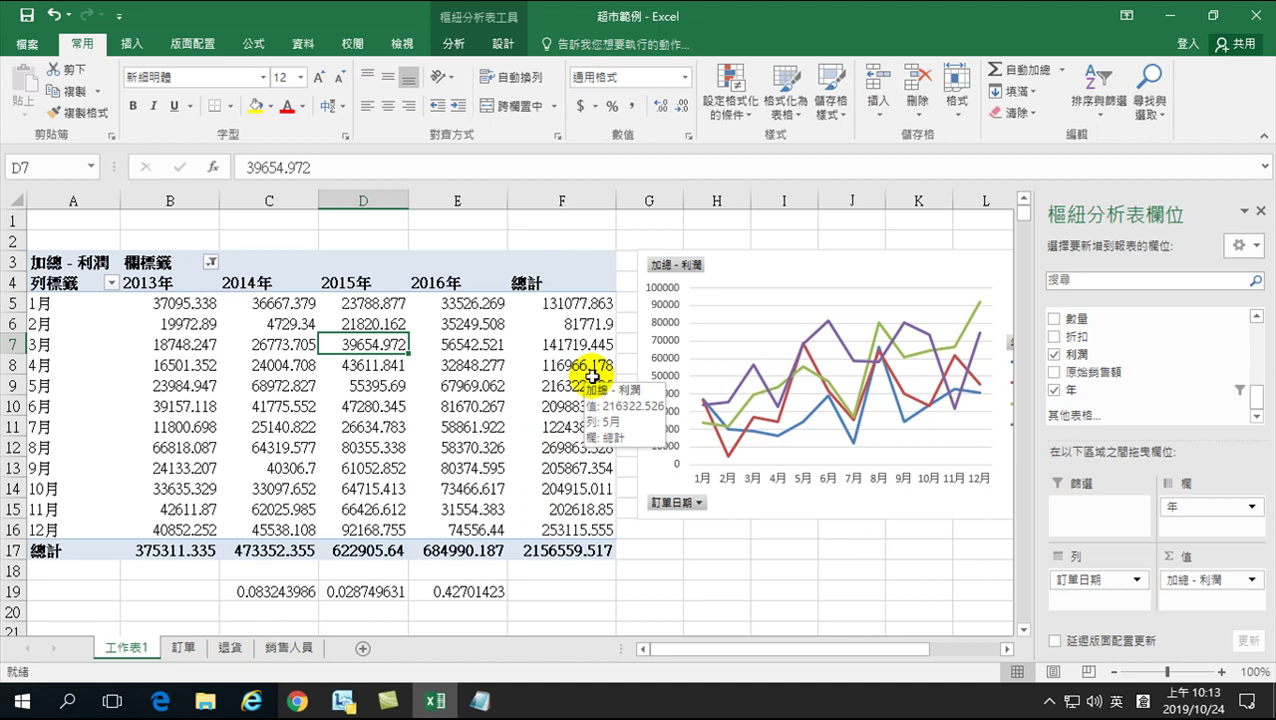
- Convert the table on the 訂單 sheet to a normal range
left_click(181, 647)
scroll(600, 365, "up", 1)
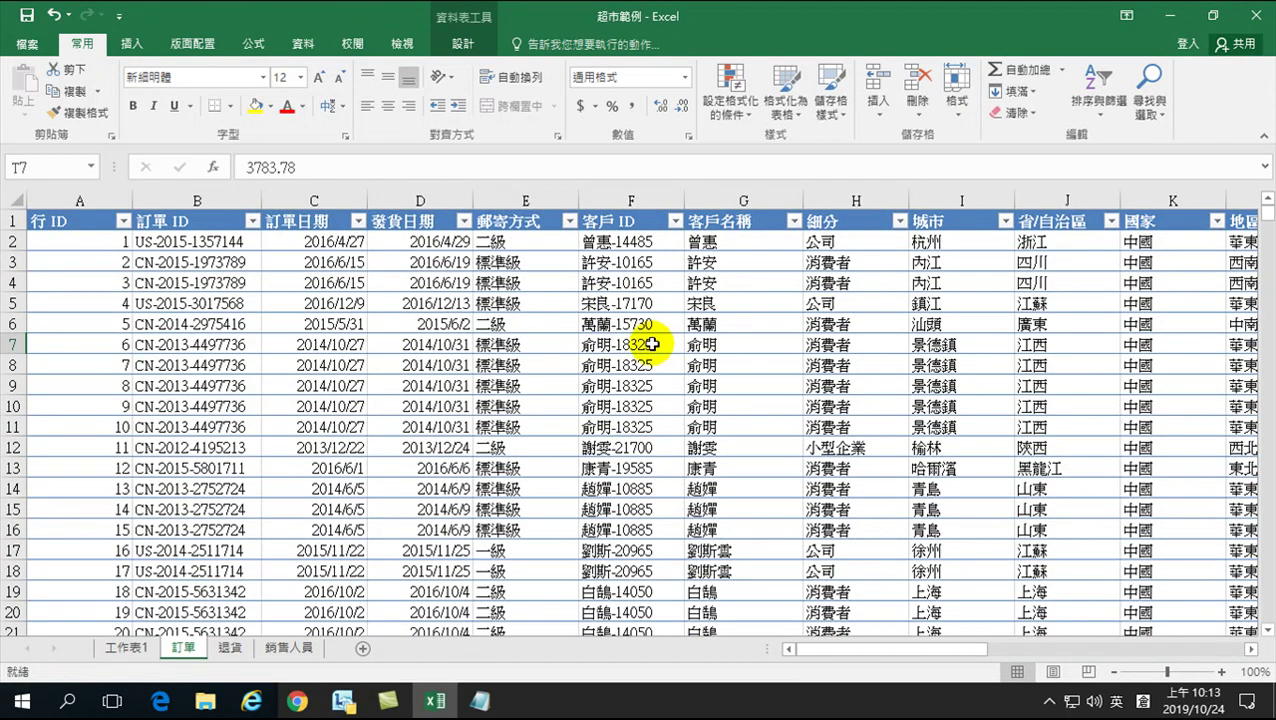
left_click(565, 348)
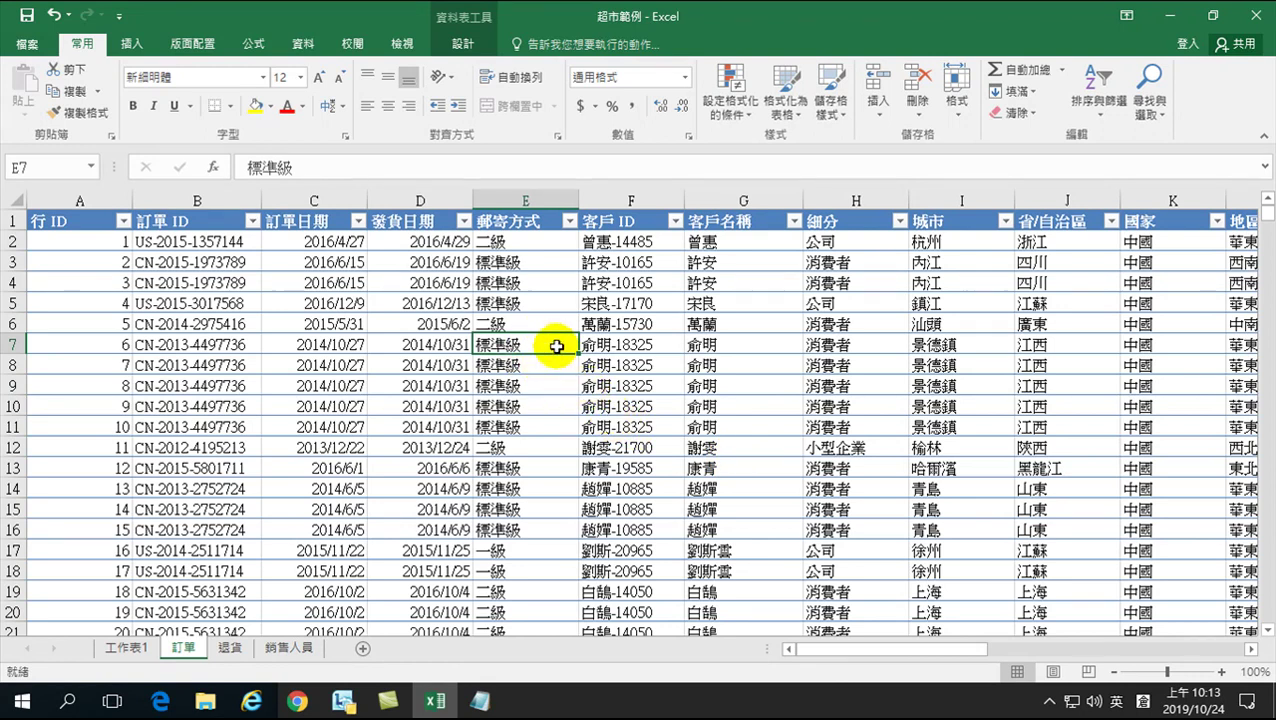
left_click(465, 44)
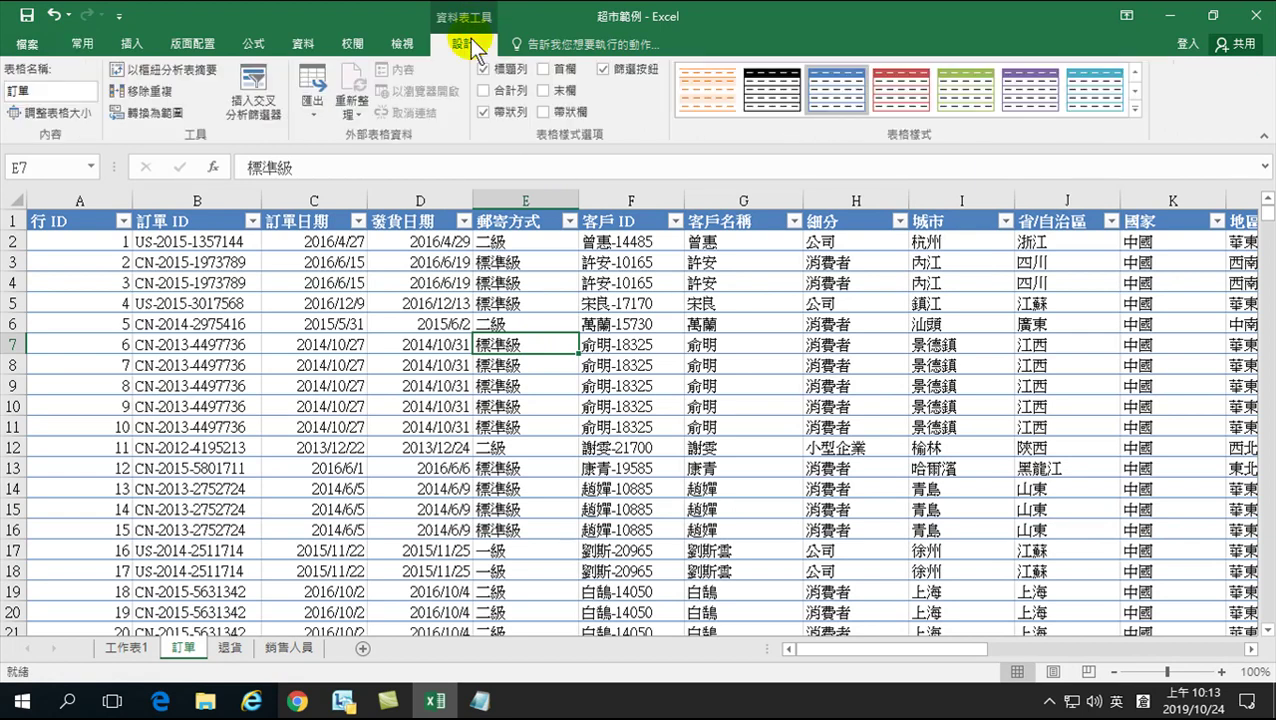
left_click(148, 116)
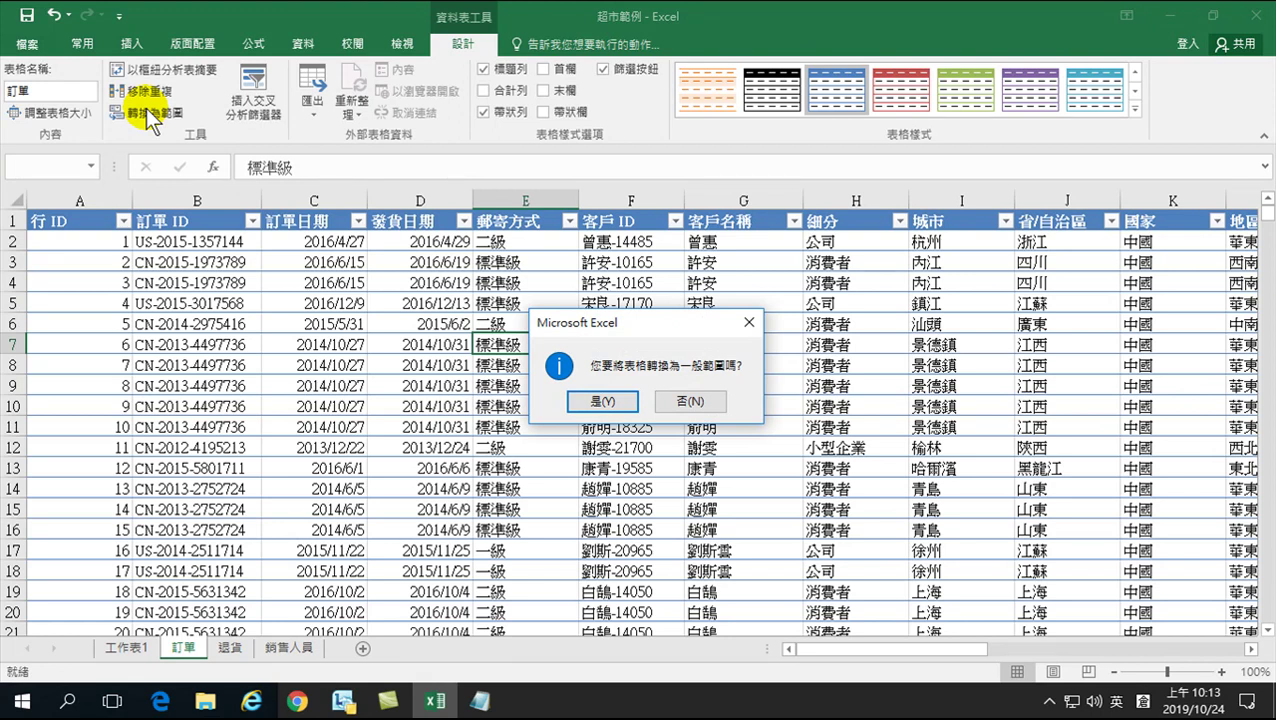
left_click(603, 402)
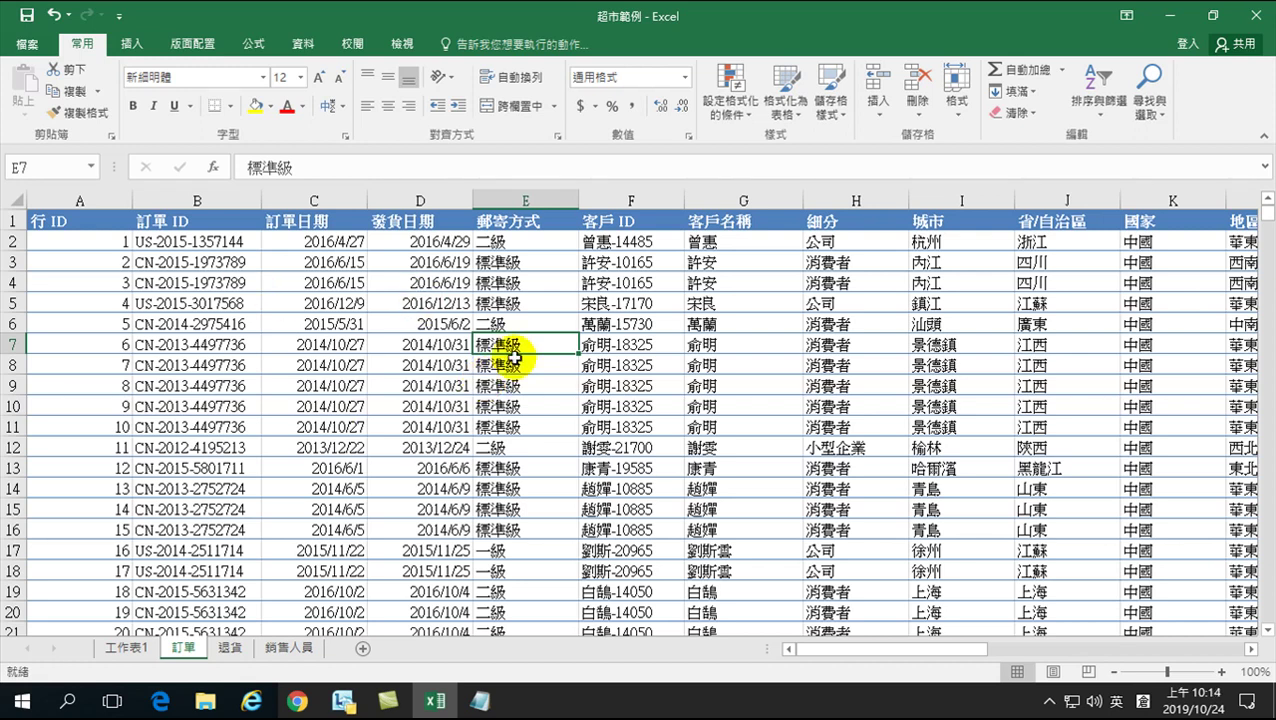
- Clear all formatting from the entire order data range
key("ctrl+a")
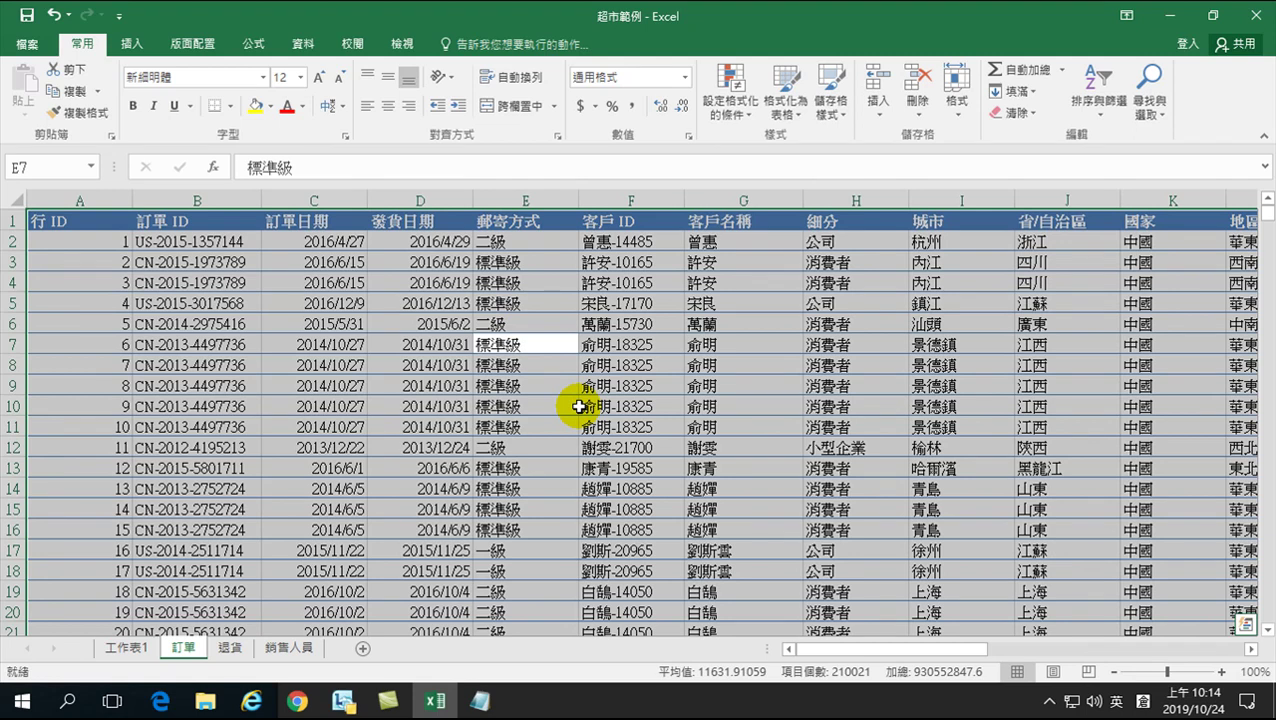
left_click_drag(936, 645, 1255, 652)
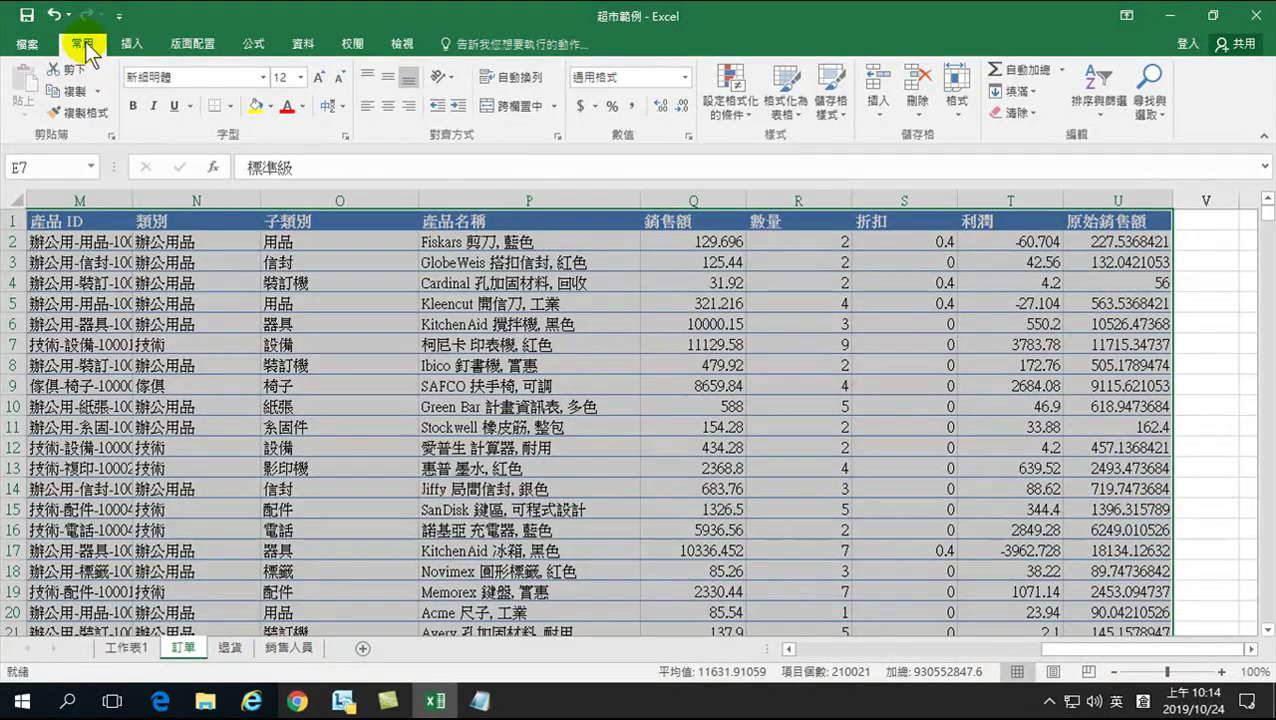
left_click(1032, 113)
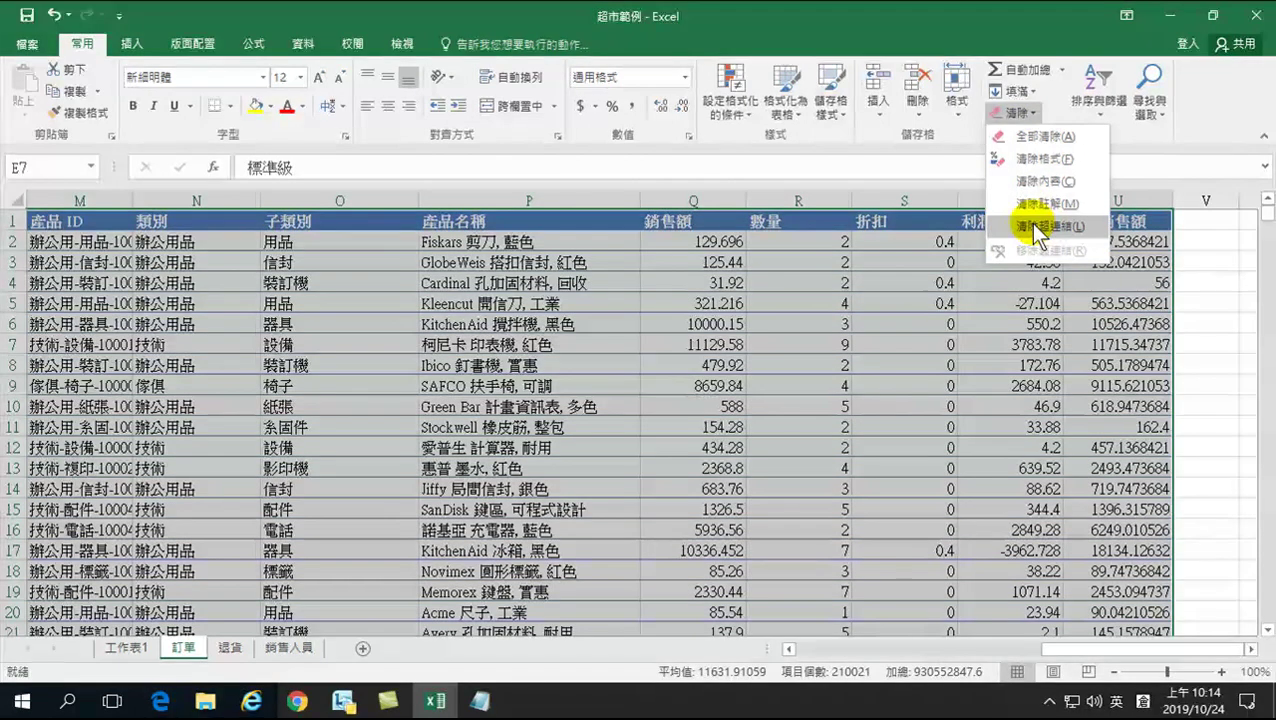
left_click(1034, 162)
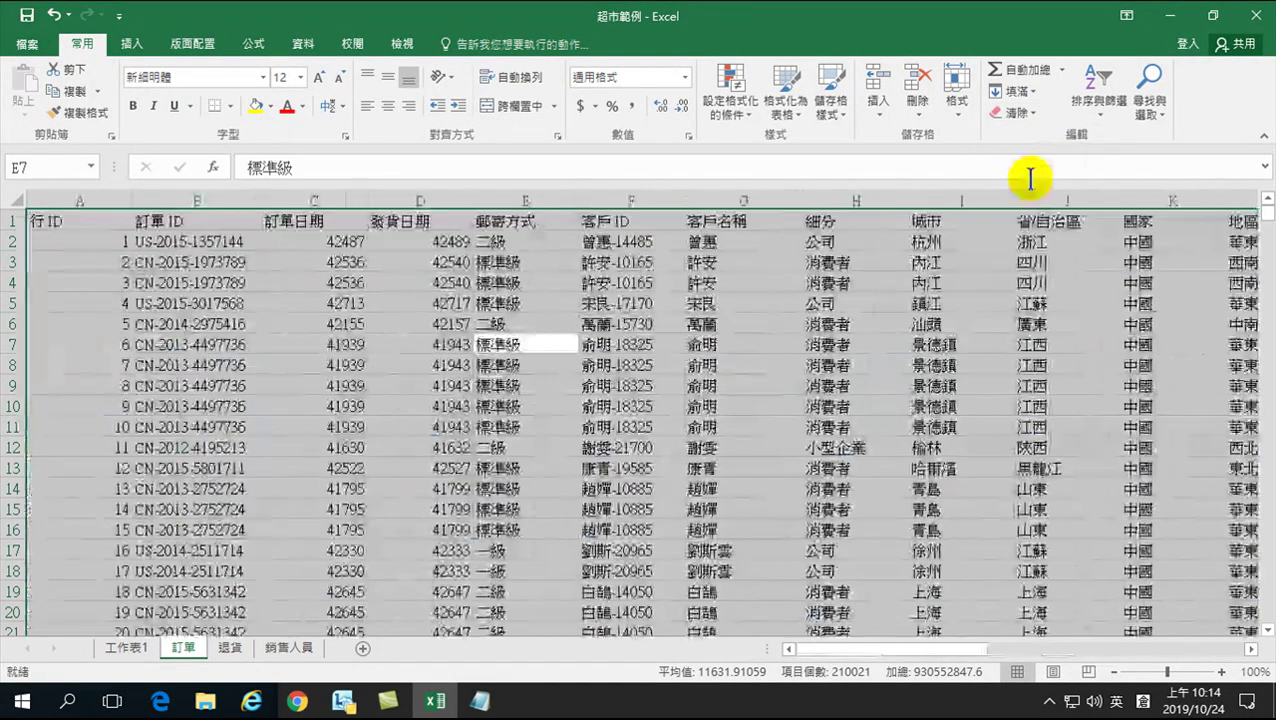
- Examine the unformatted order data across the shipping mode, customer ID and 城市 columns
left_click(659, 345)
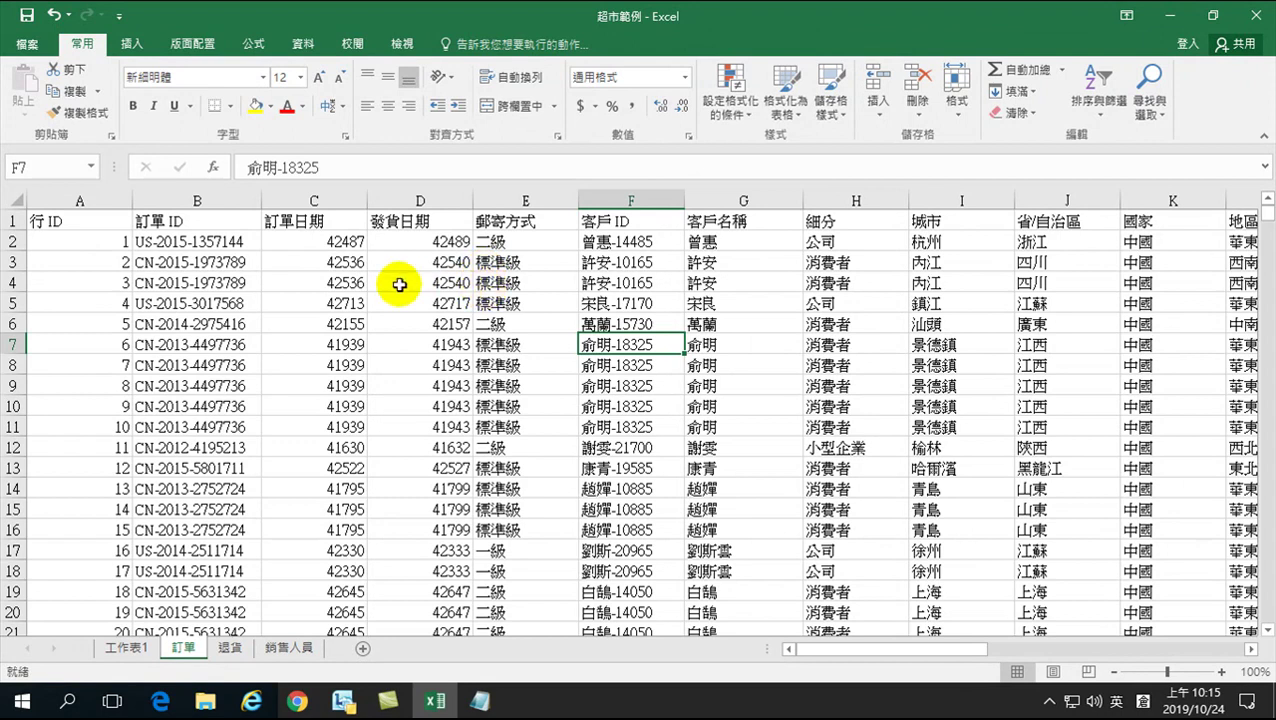
left_click(484, 284)
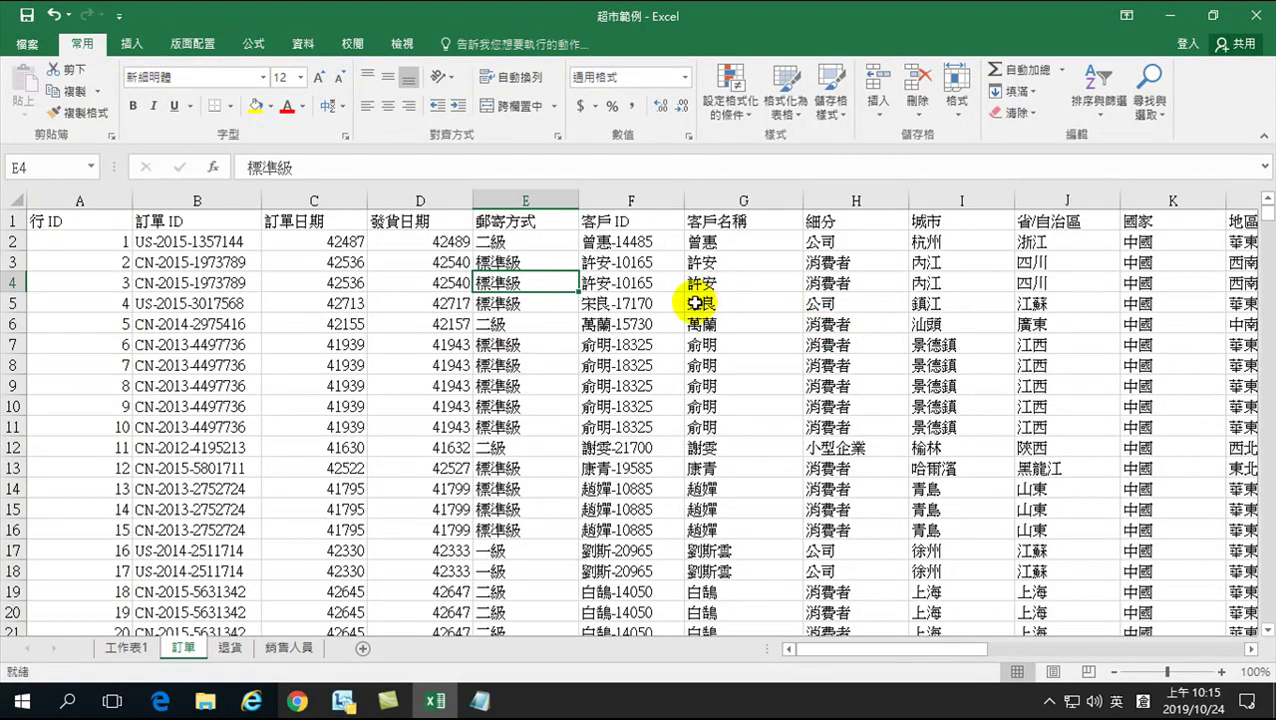
left_click(625, 310)
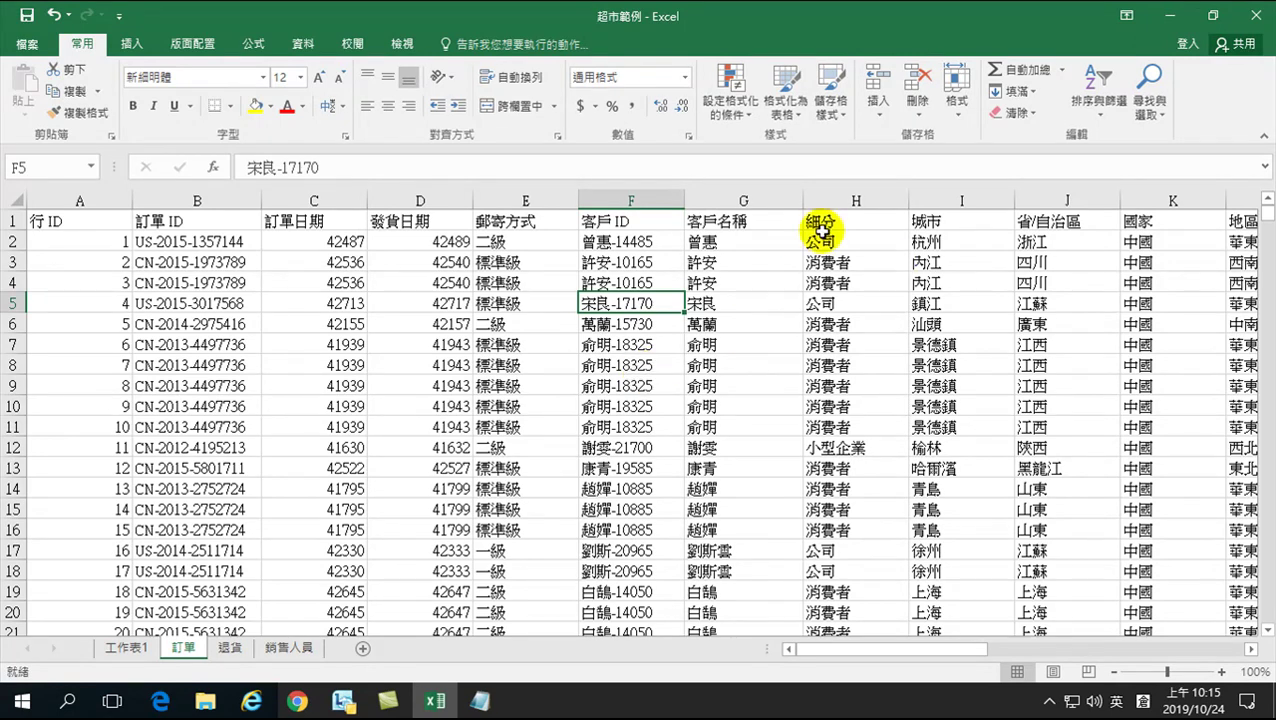
left_click(940, 244)
left_click_drag(940, 244, 963, 472)
left_click(941, 386)
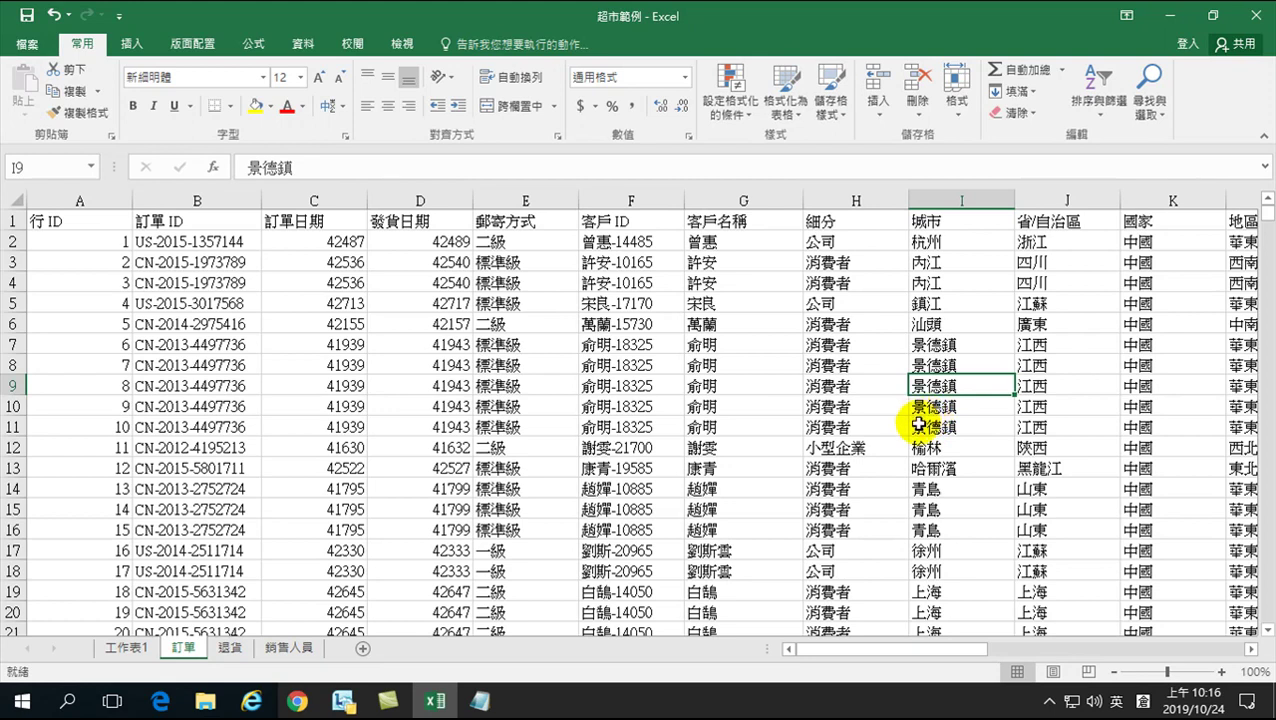
- Format the order data range as a table using the light blue style with a solid header row
left_click(942, 243)
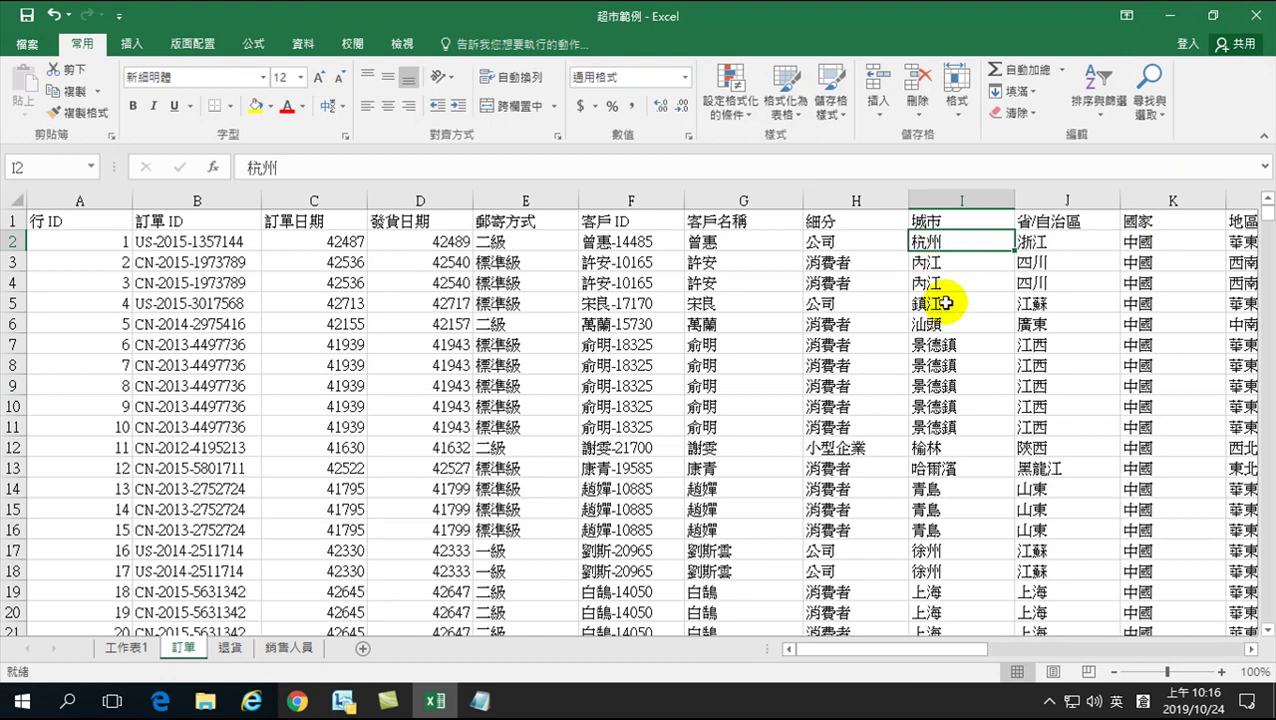
left_click(1098, 108)
left_click(865, 315)
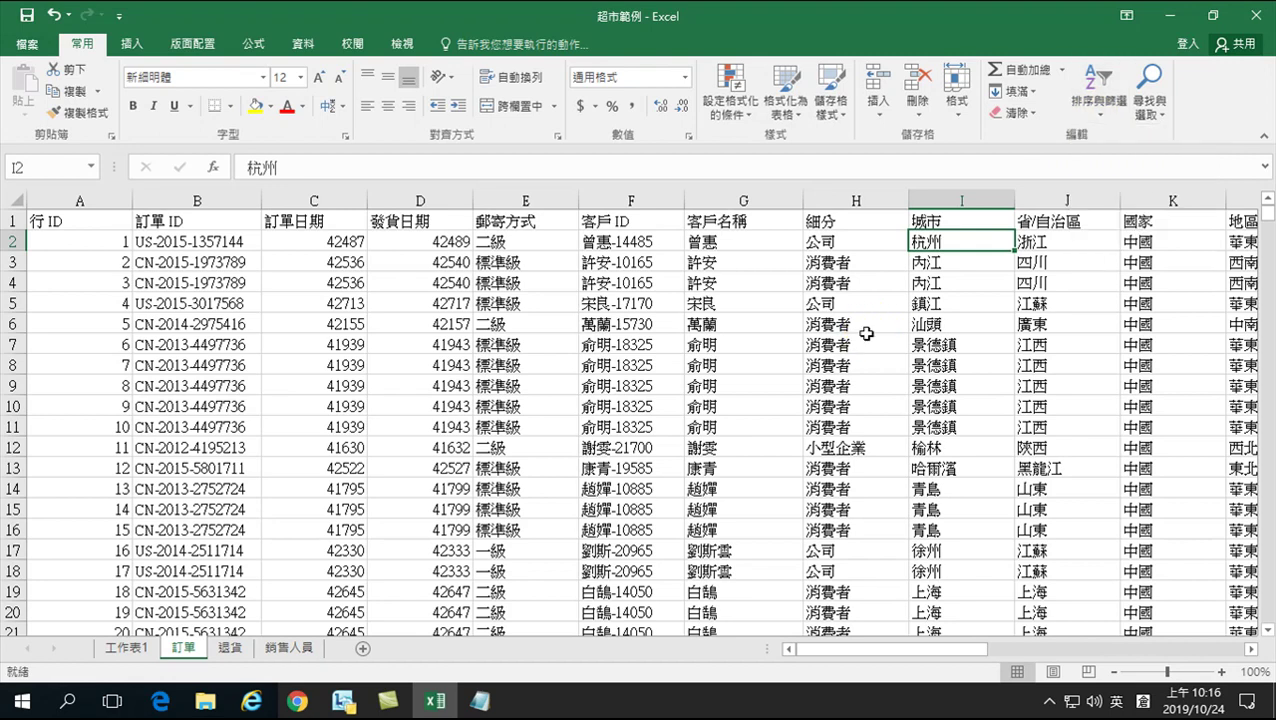
left_click(786, 100)
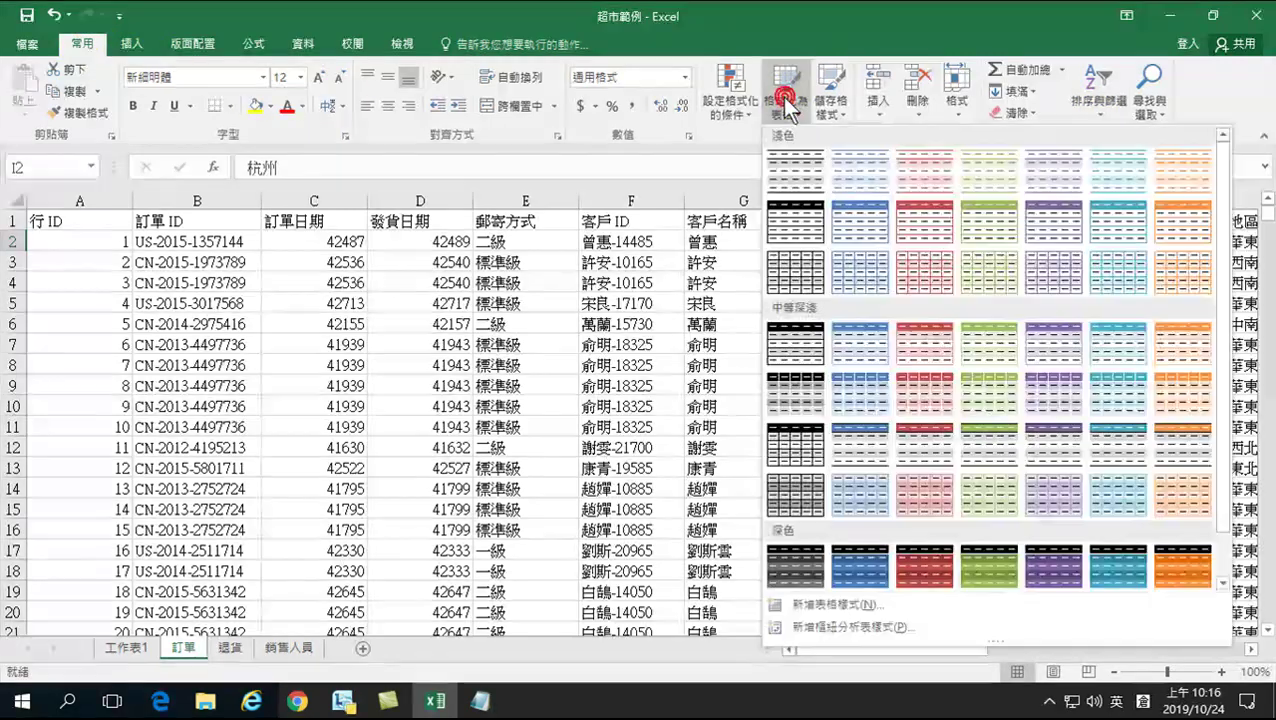
left_click(858, 221)
left_click(778, 394)
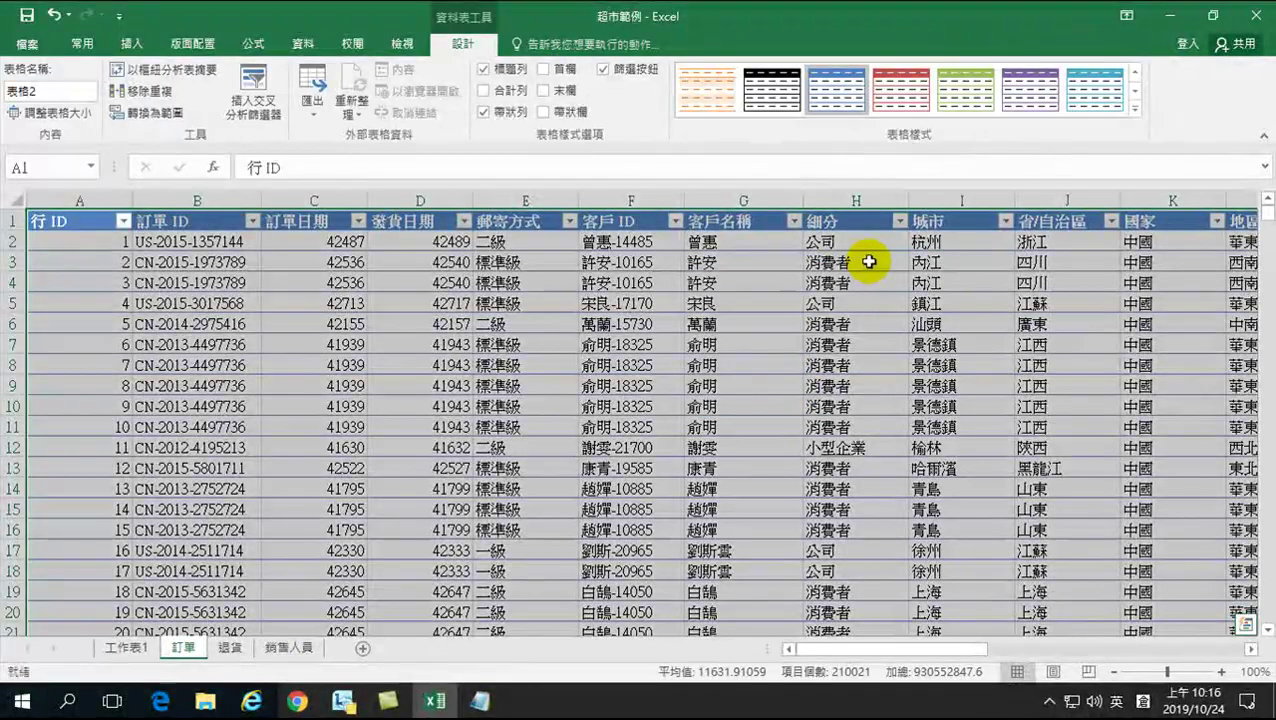
- Filter the 城市 column to show only 上海, searching the city list for 上
left_click(1005, 221)
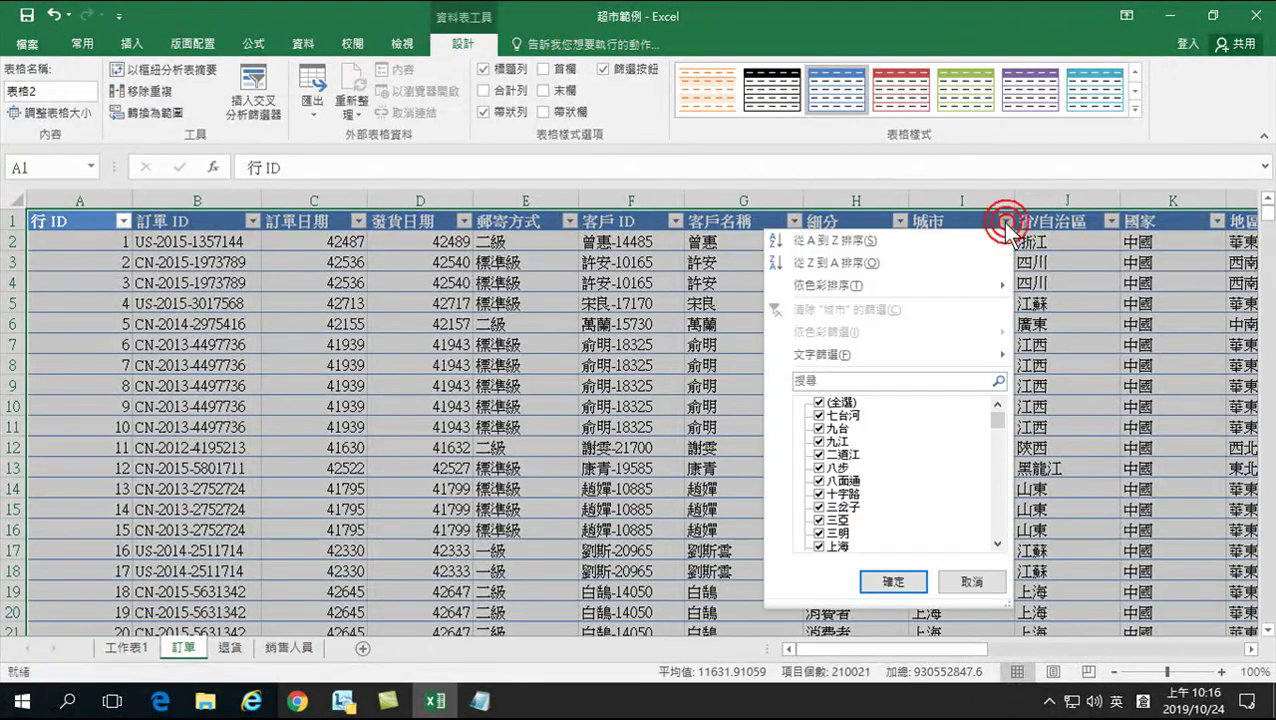
left_click(827, 381)
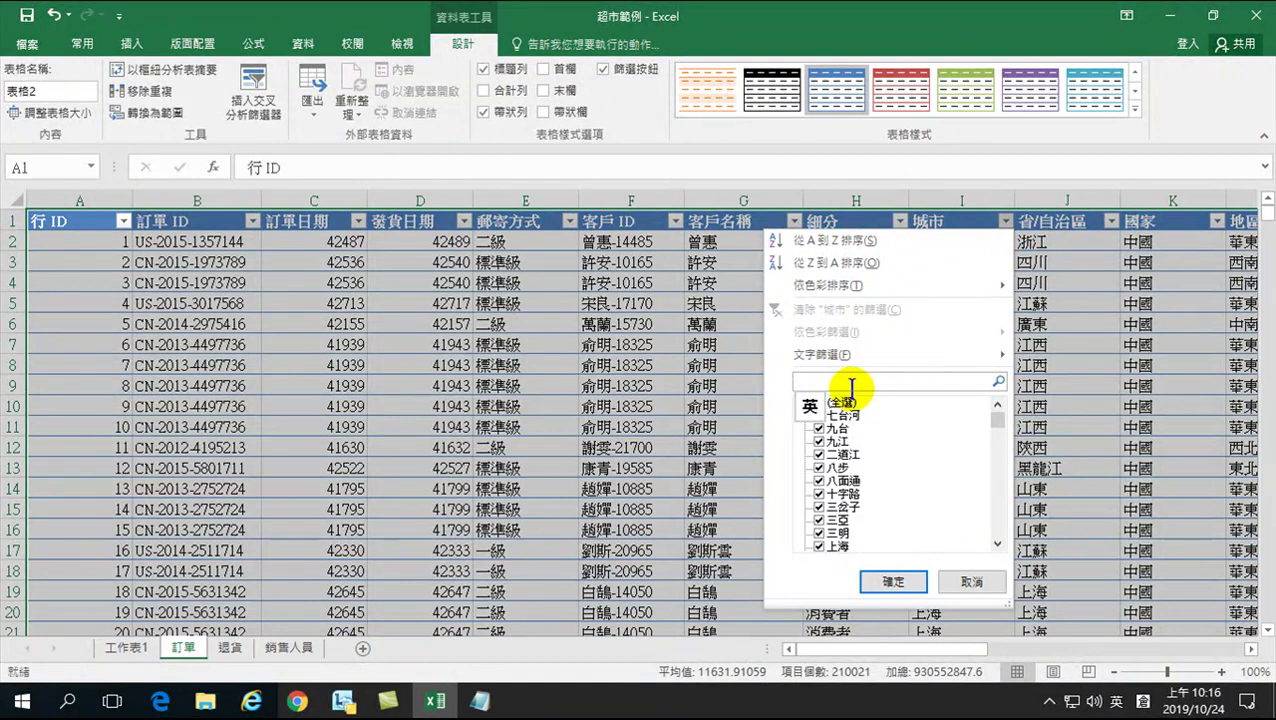
key("shift")
type("上")
key("Return")
key("shift")
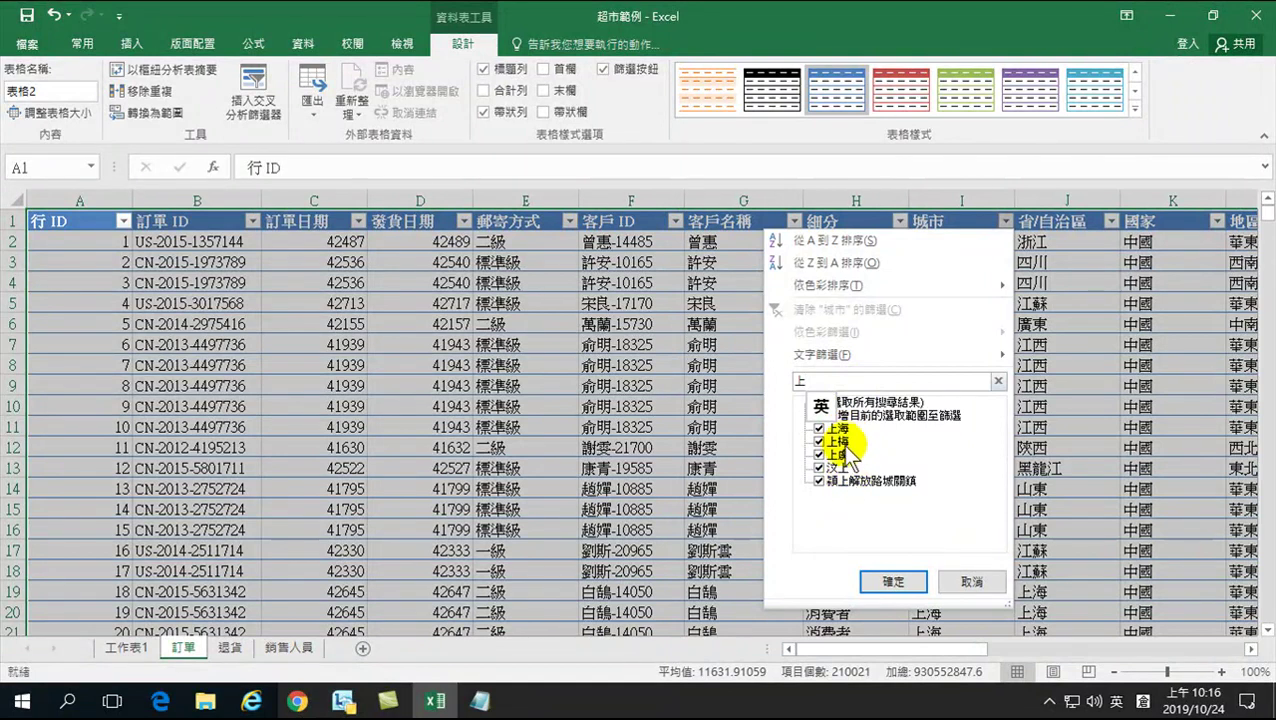
left_click(820, 454)
left_click(820, 467)
left_click(820, 482)
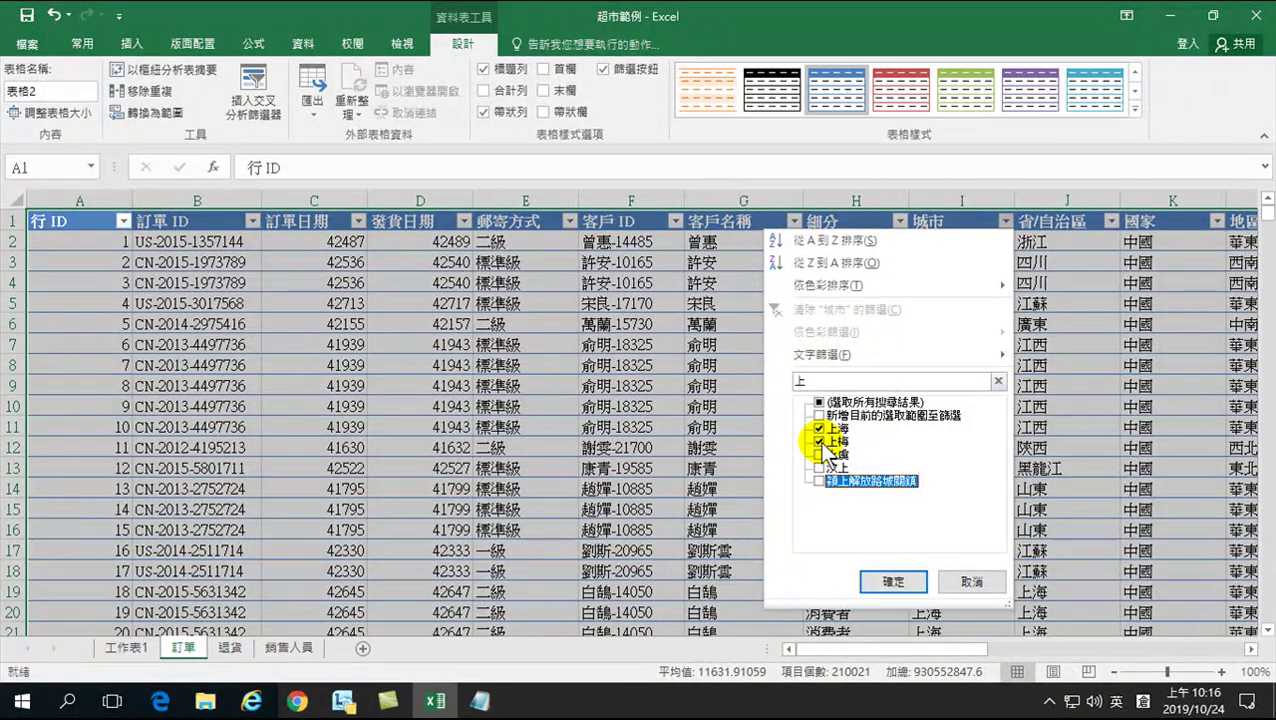
left_click(820, 442)
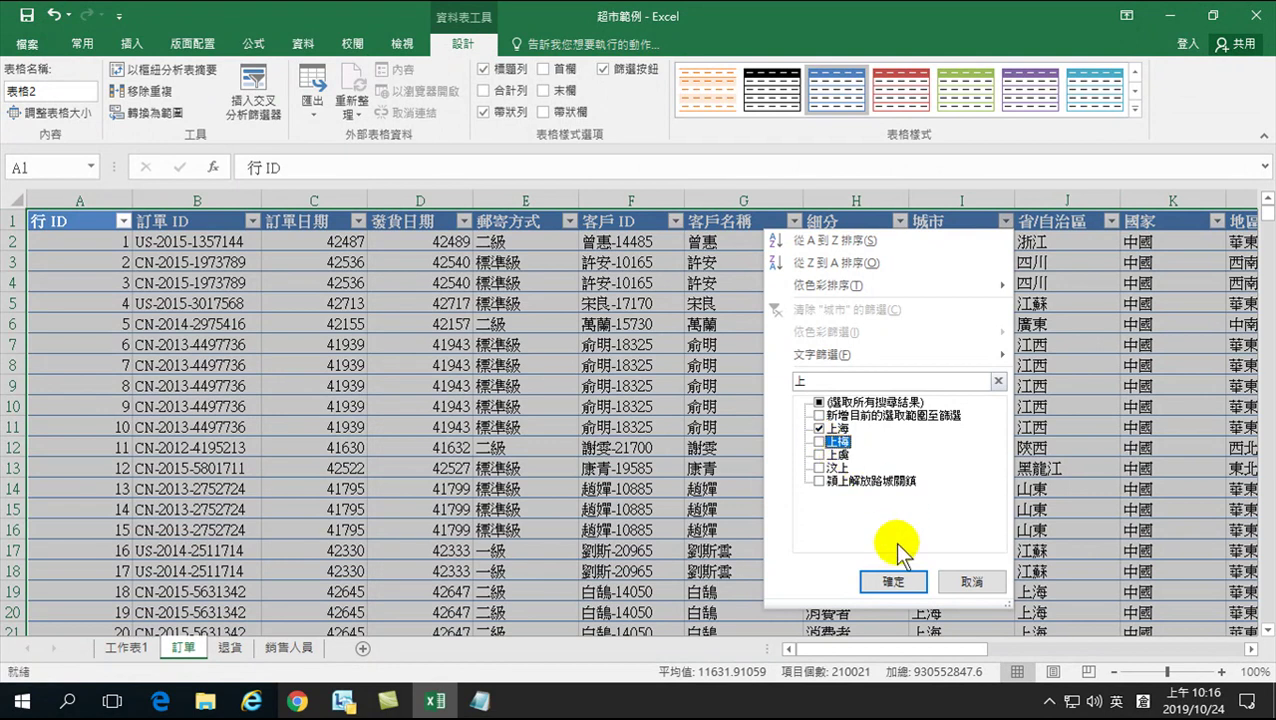
left_click(893, 581)
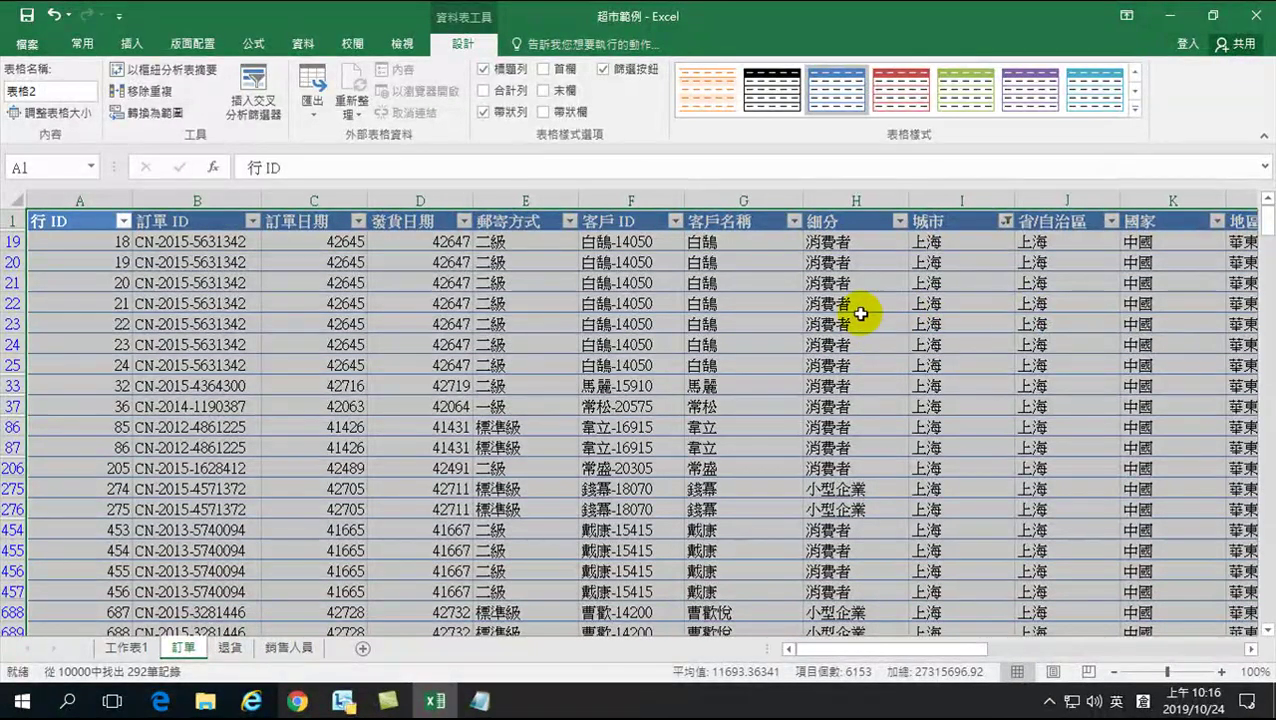
- Clear the filter on the 城市 column so all orders are listed again
left_click(1005, 220)
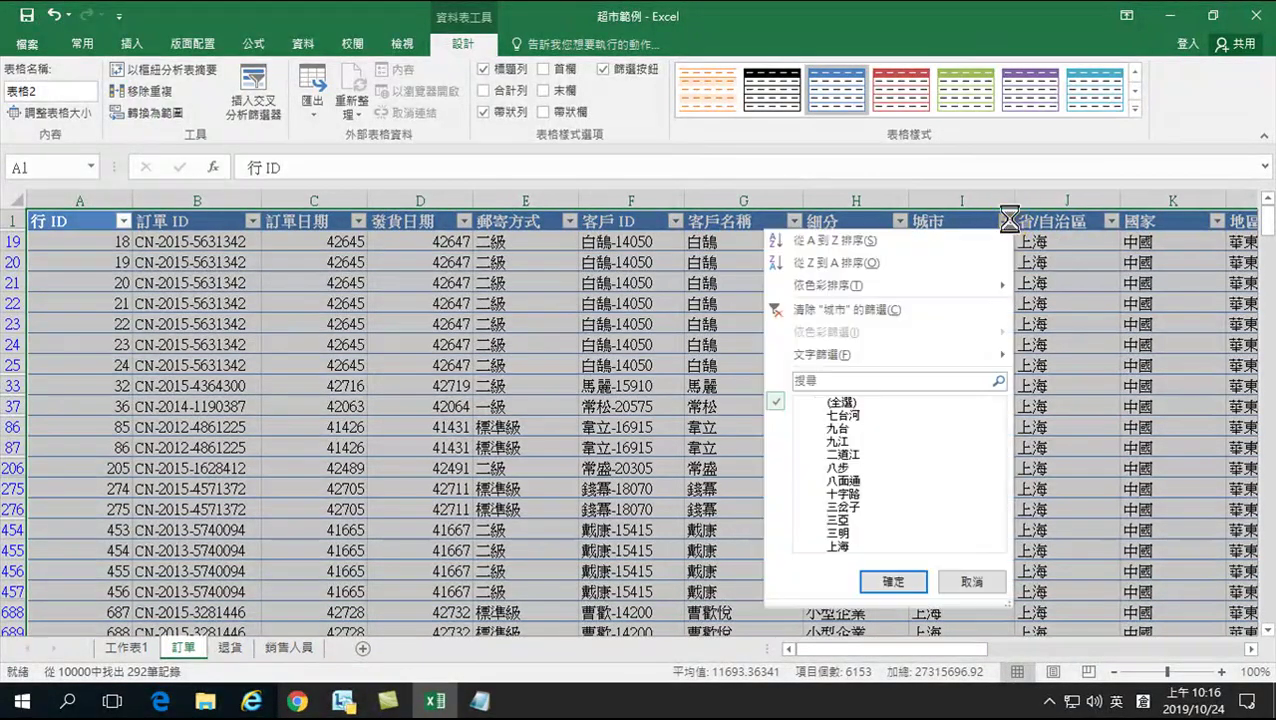
left_click(825, 310)
left_click(946, 274)
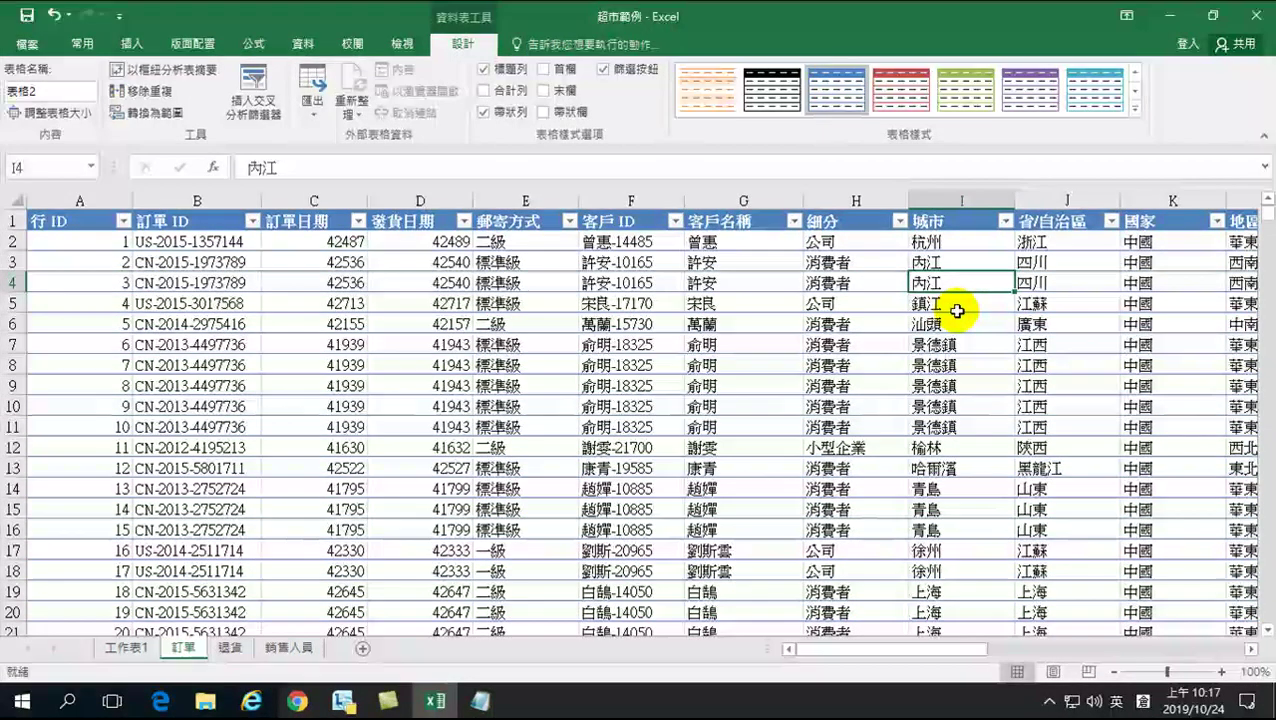
- Create a pivot table from the 表格2 order data on a new worksheet
left_click(937, 243)
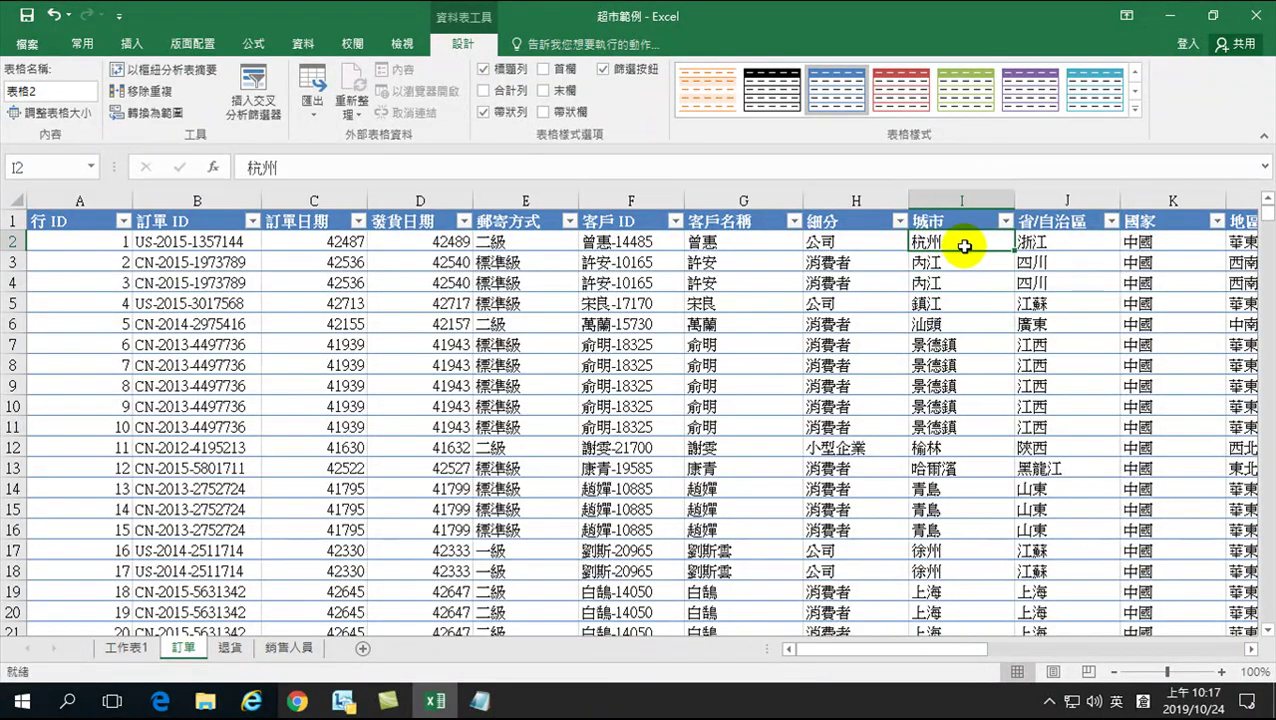
left_click(952, 283)
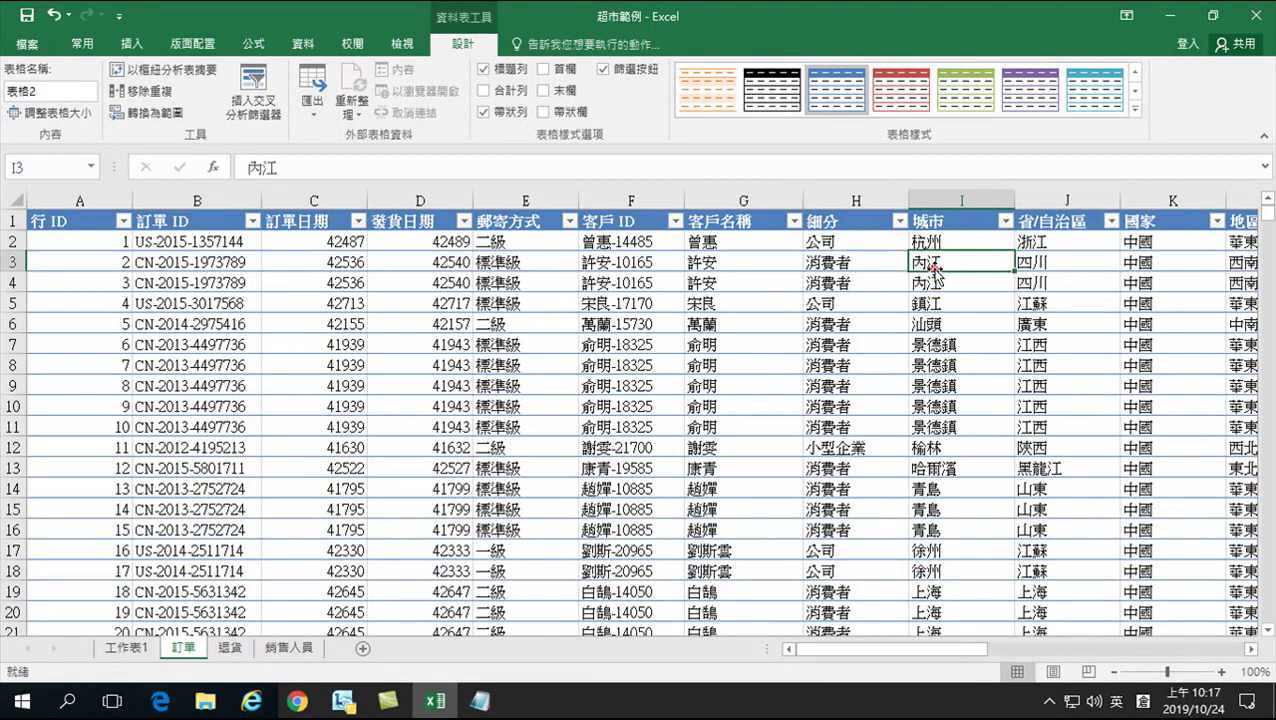
left_click(945, 306)
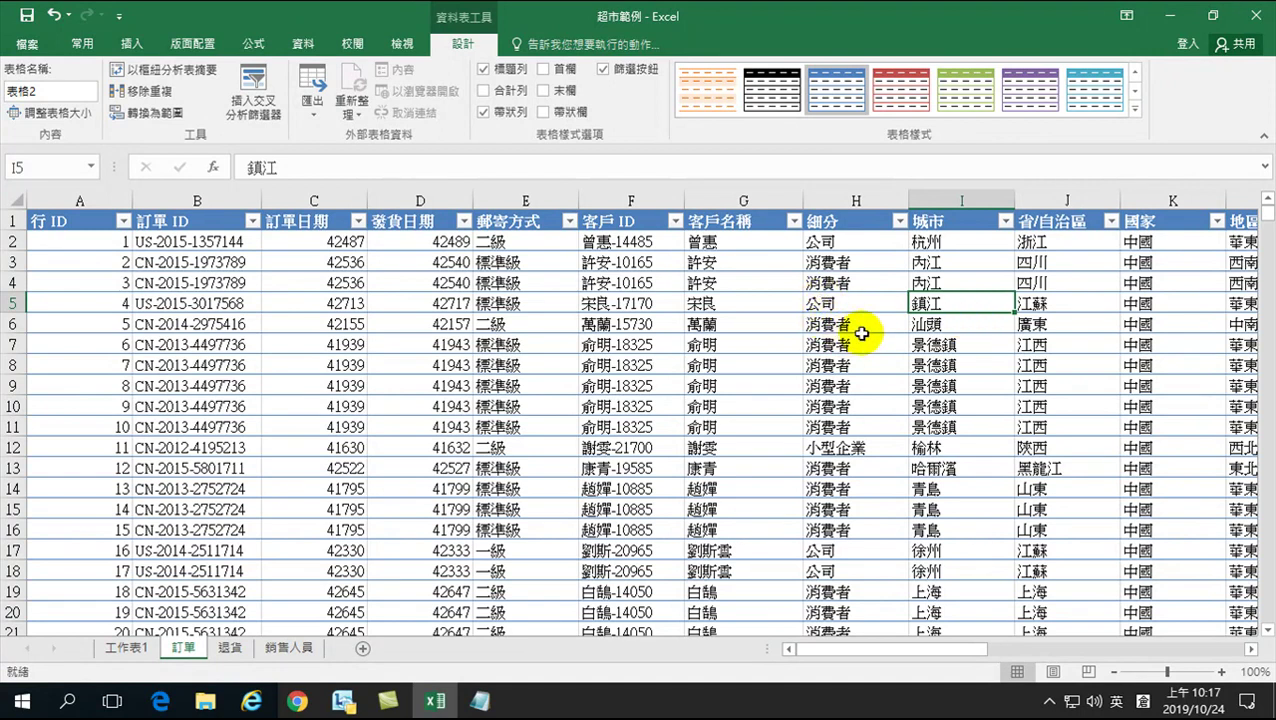
left_click(132, 42)
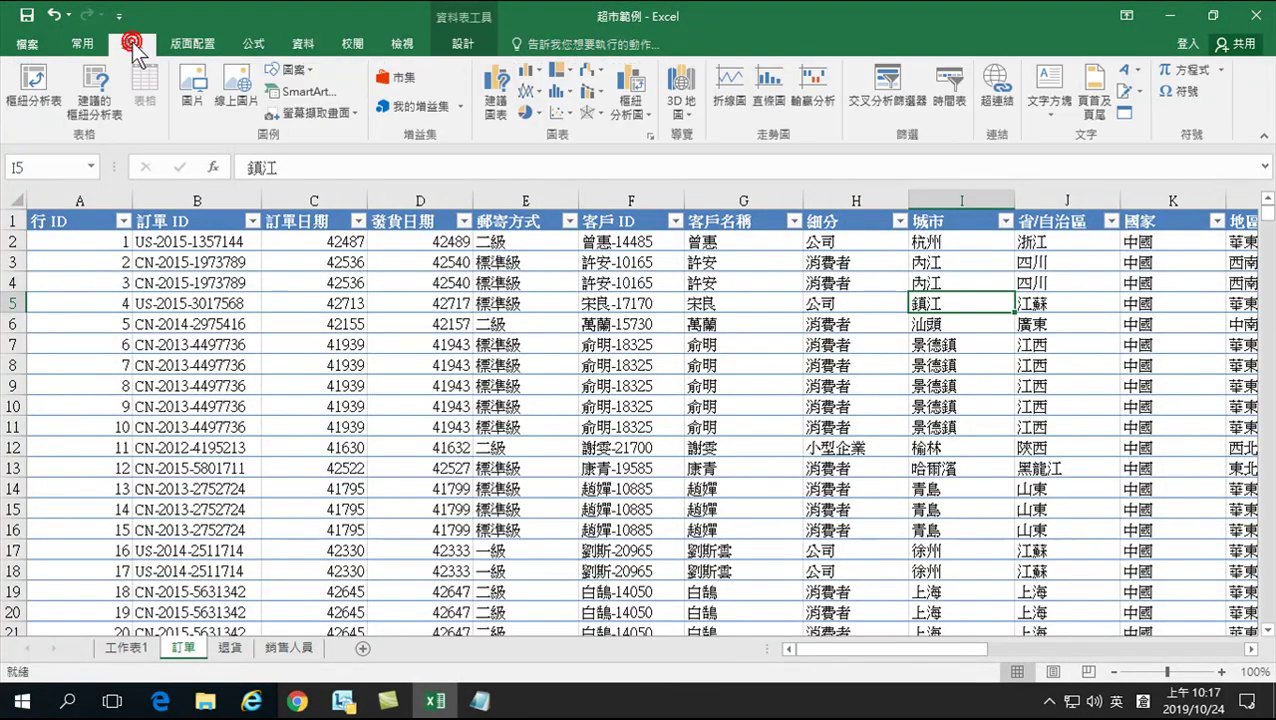
left_click(52, 92)
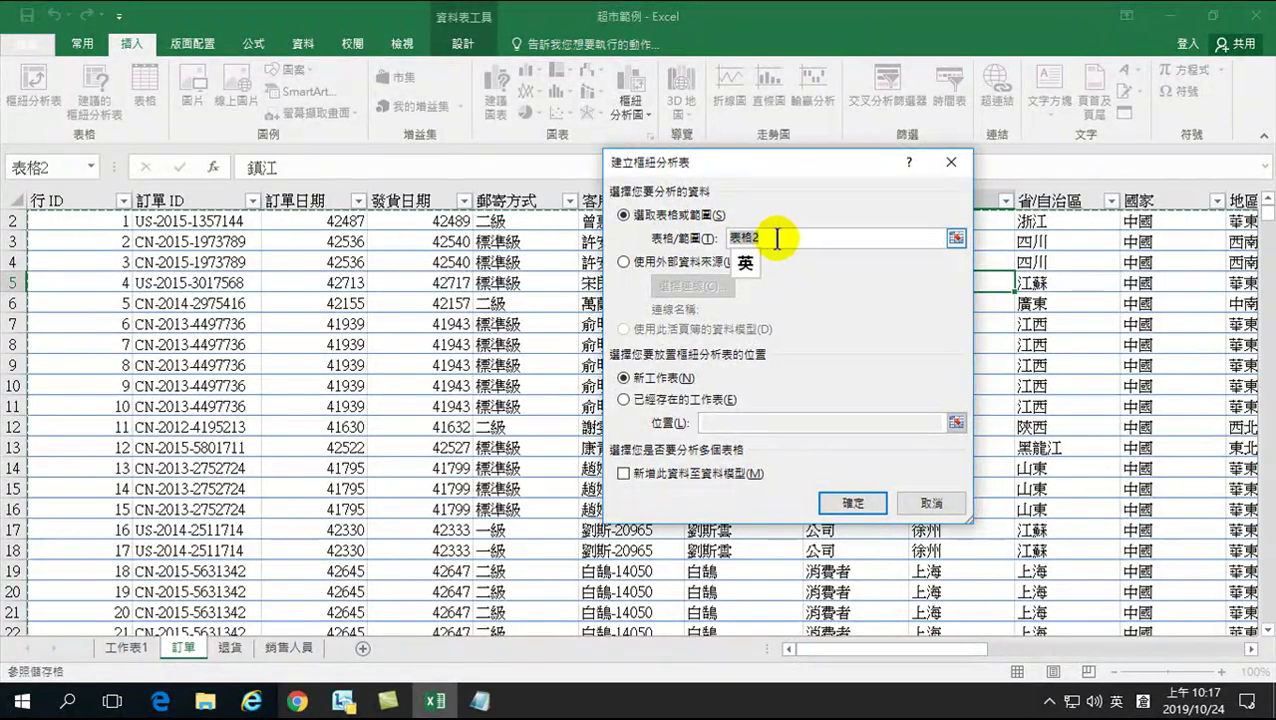
left_click(849, 502)
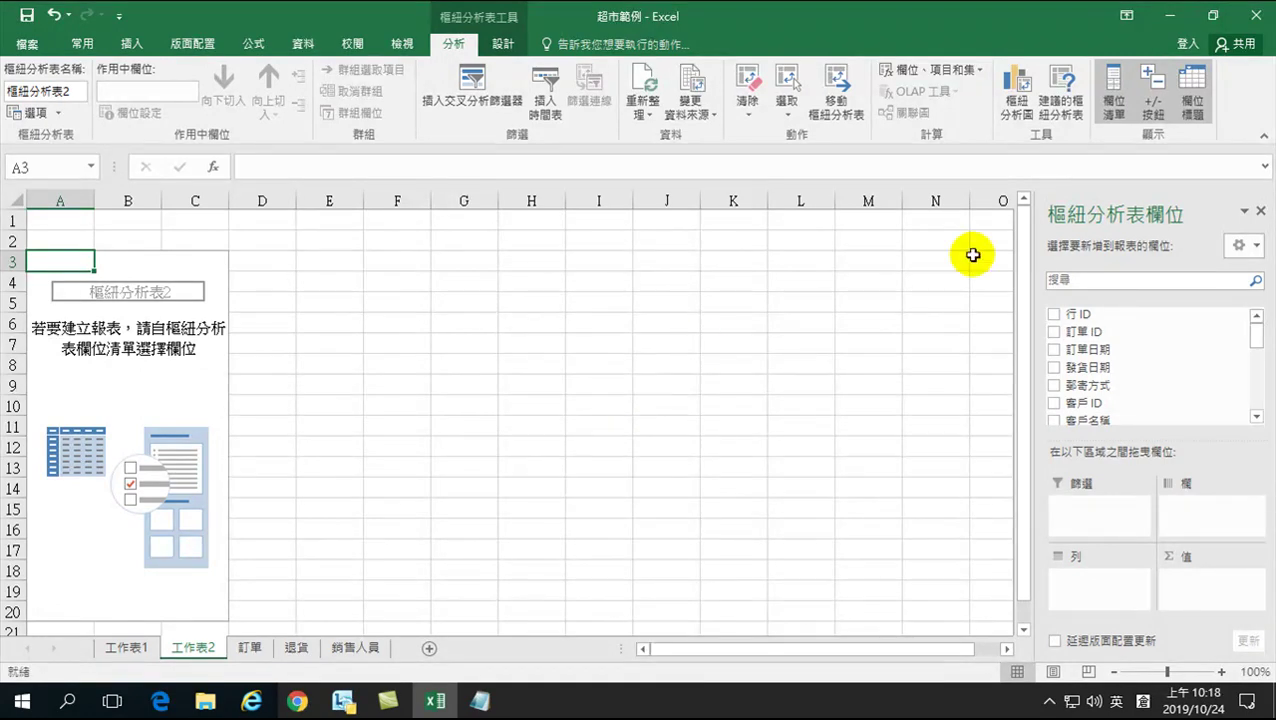
- Add 城市 as the pivot table's row field and 銷售額 as its summed value field
left_click_drag(1256, 340, 1259, 360)
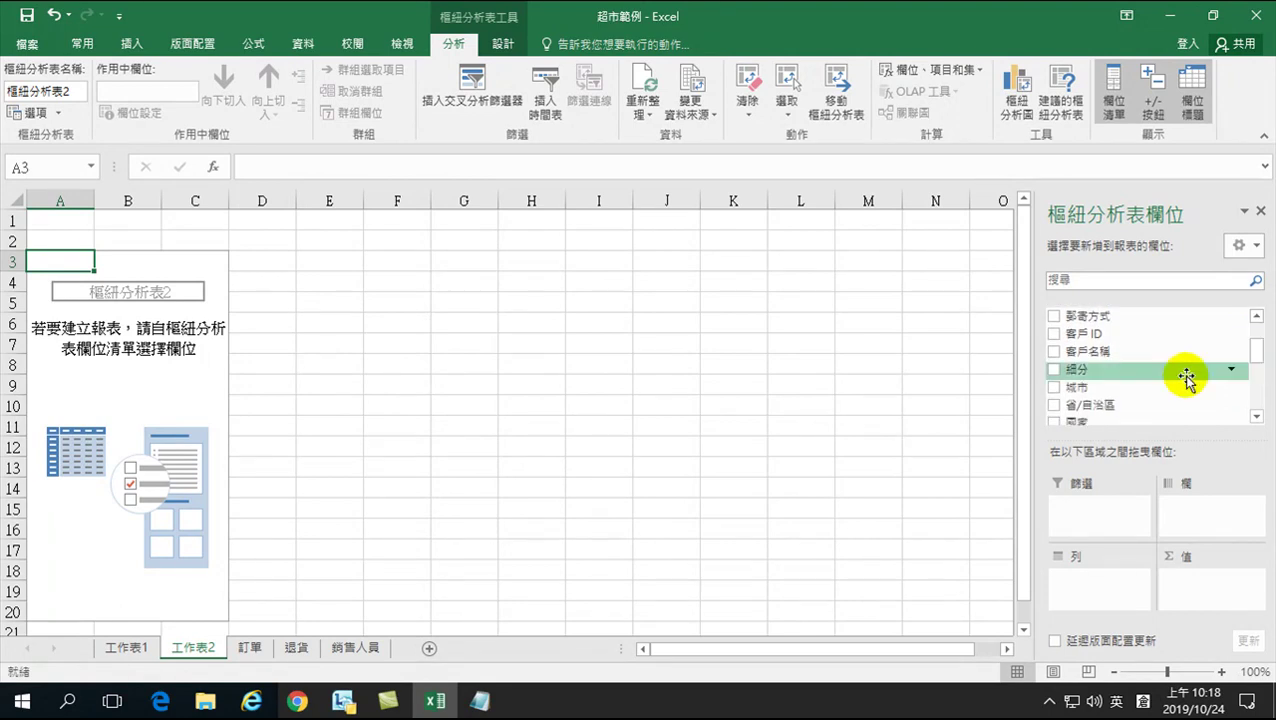
left_click(1054, 387)
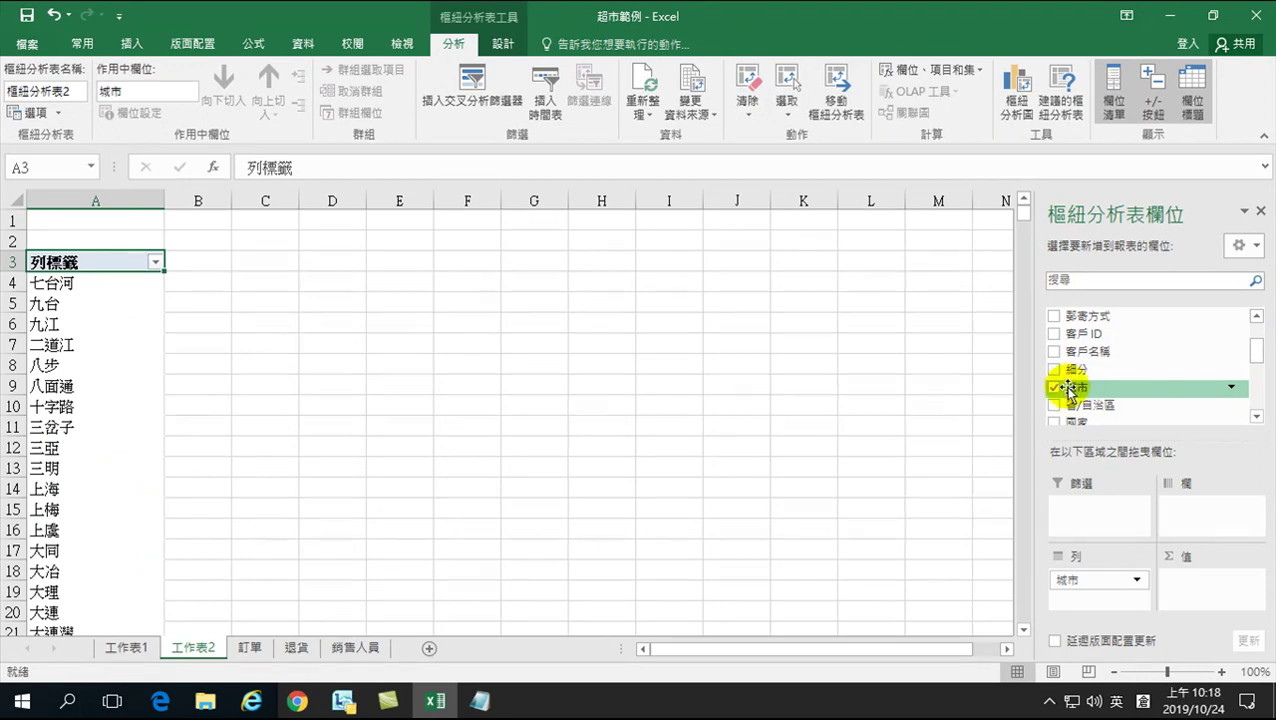
mouse_move(1250, 372)
left_mouse_down()
mouse_move(1251, 412)
mouse_move(1253, 390)
left_mouse_up()
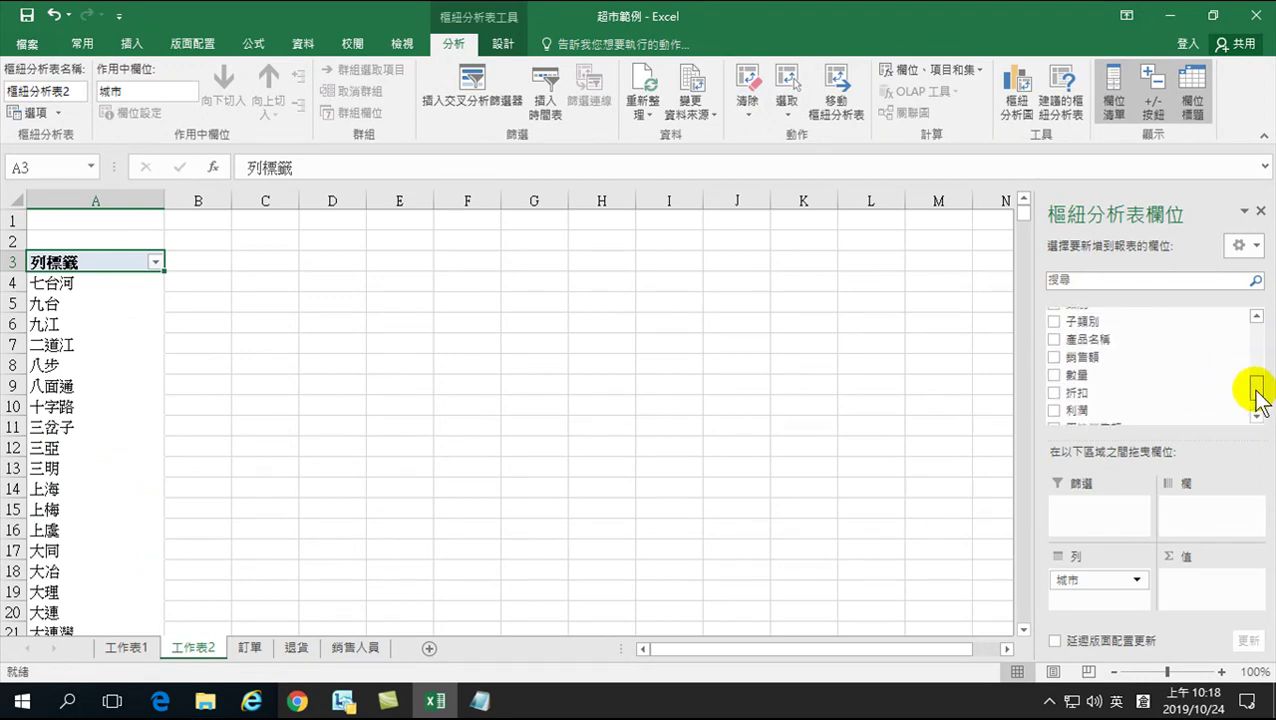
left_click(1054, 357)
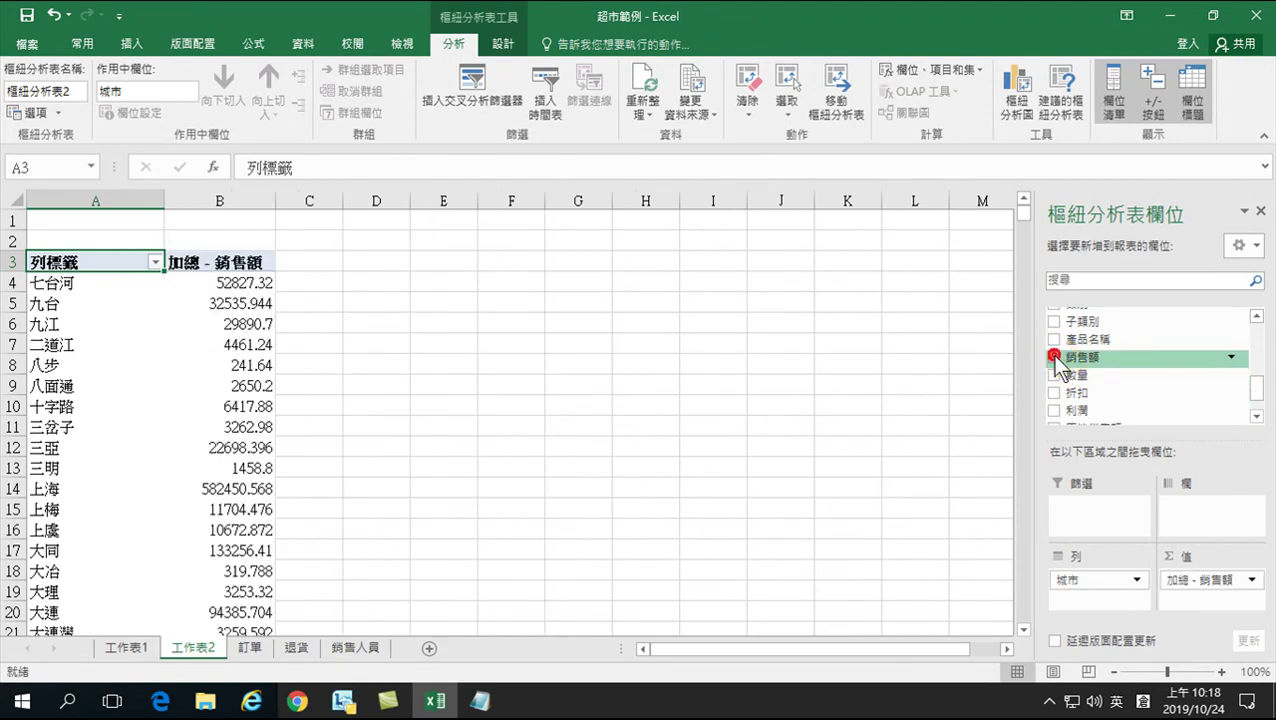
- Sort the cities in the pivot table by summed 銷售額 from largest to smallest
left_click(206, 286)
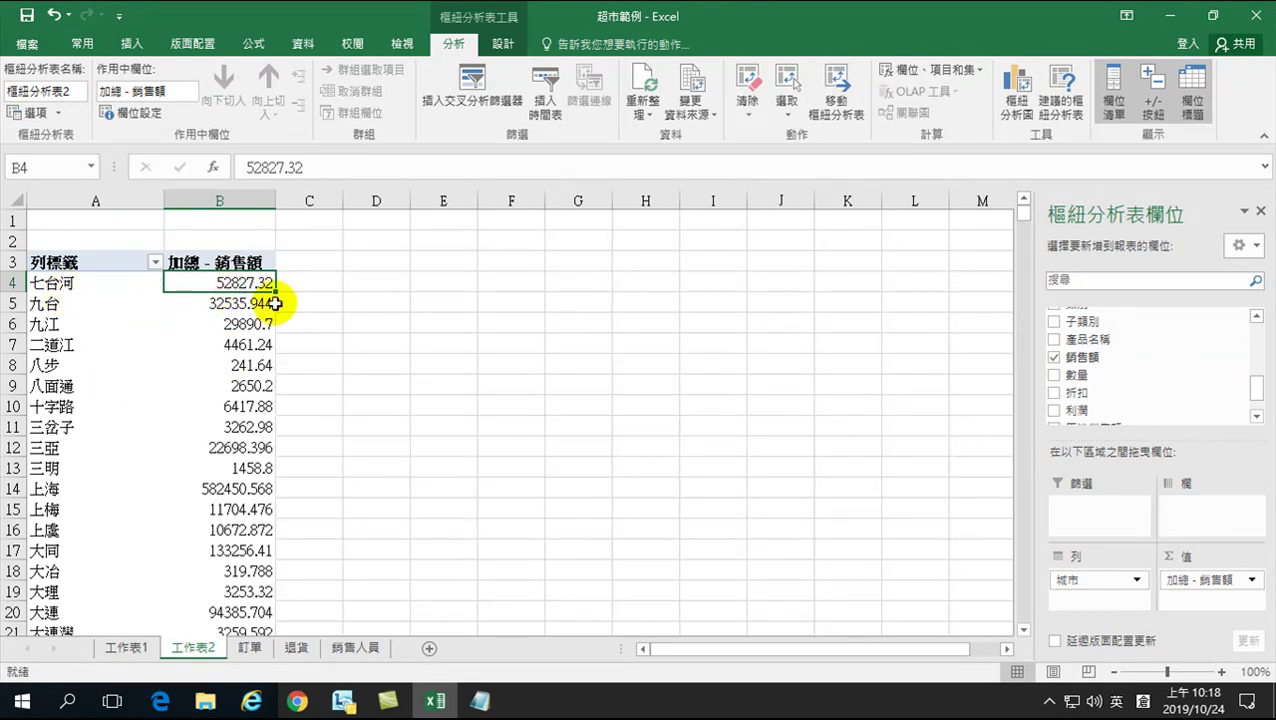
mouse_move(268, 310)
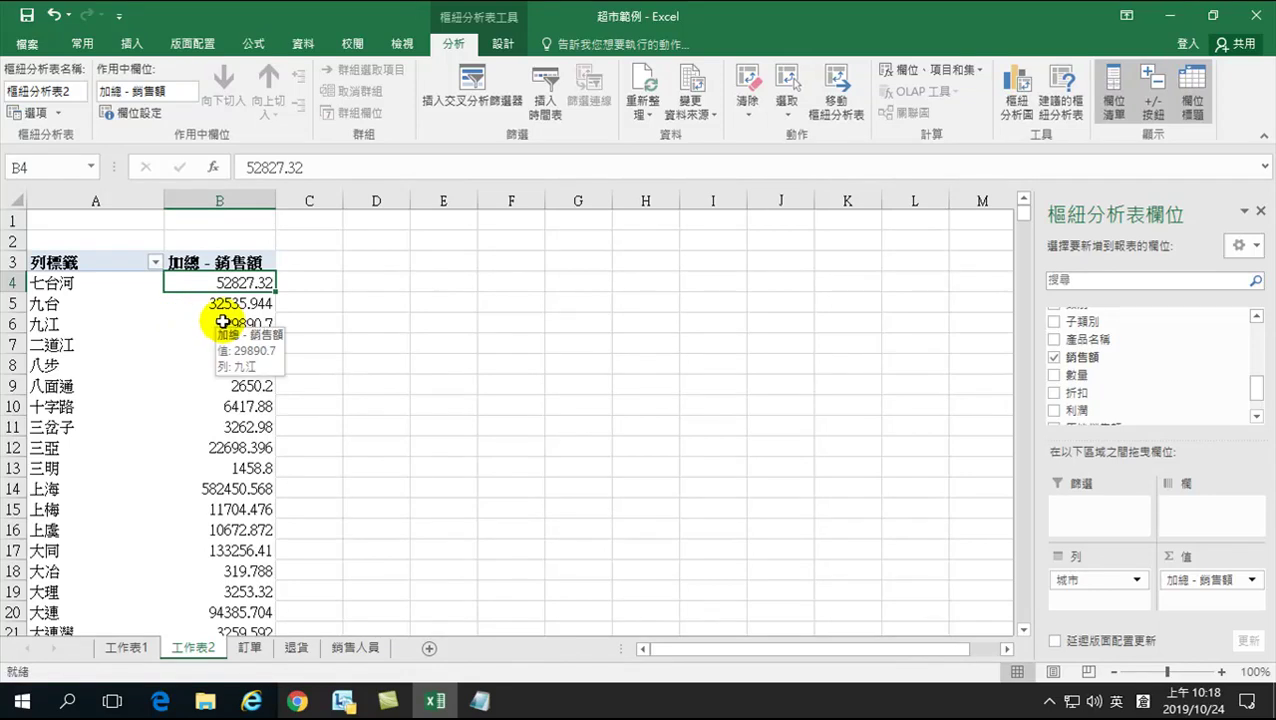
left_click(83, 38)
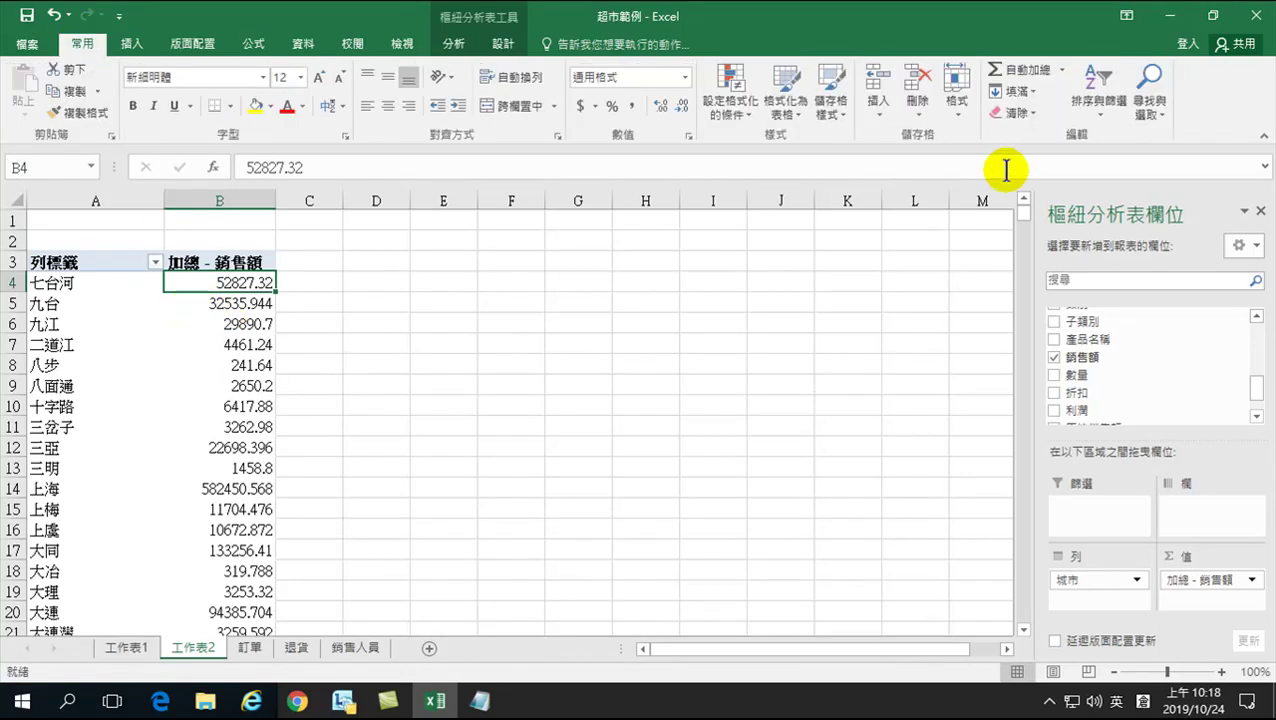
left_click(1094, 84)
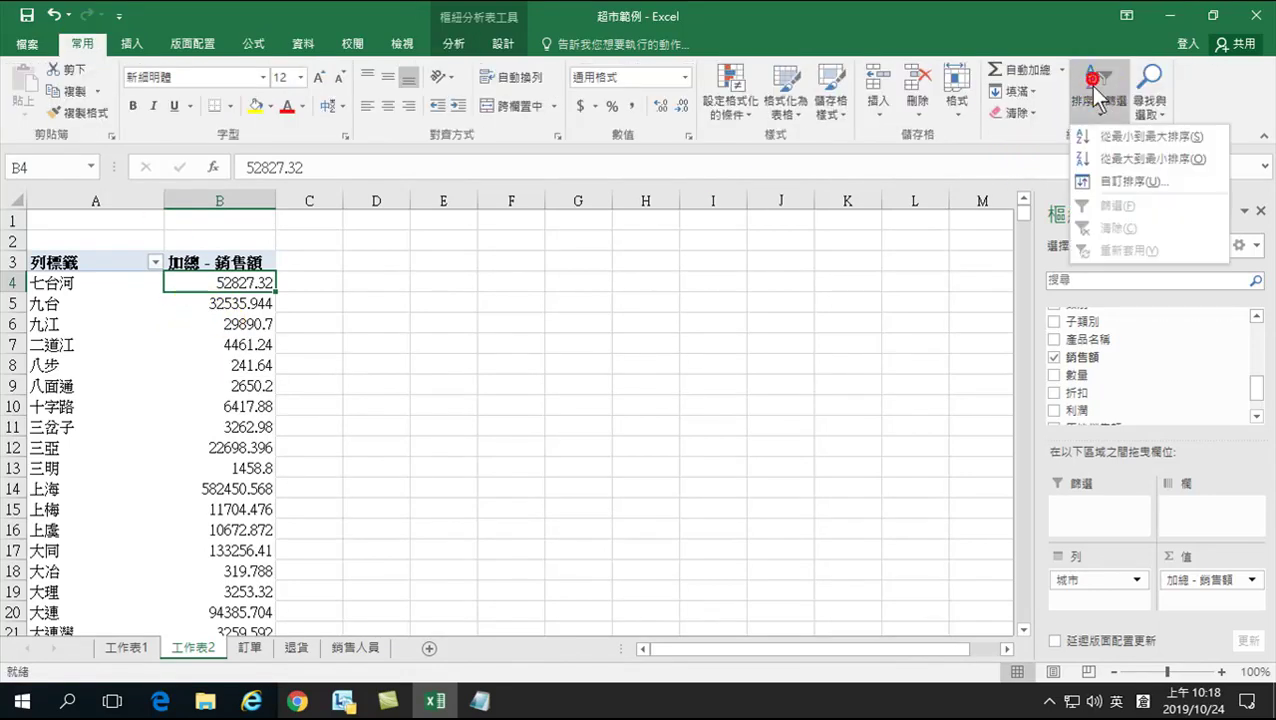
left_click(1118, 160)
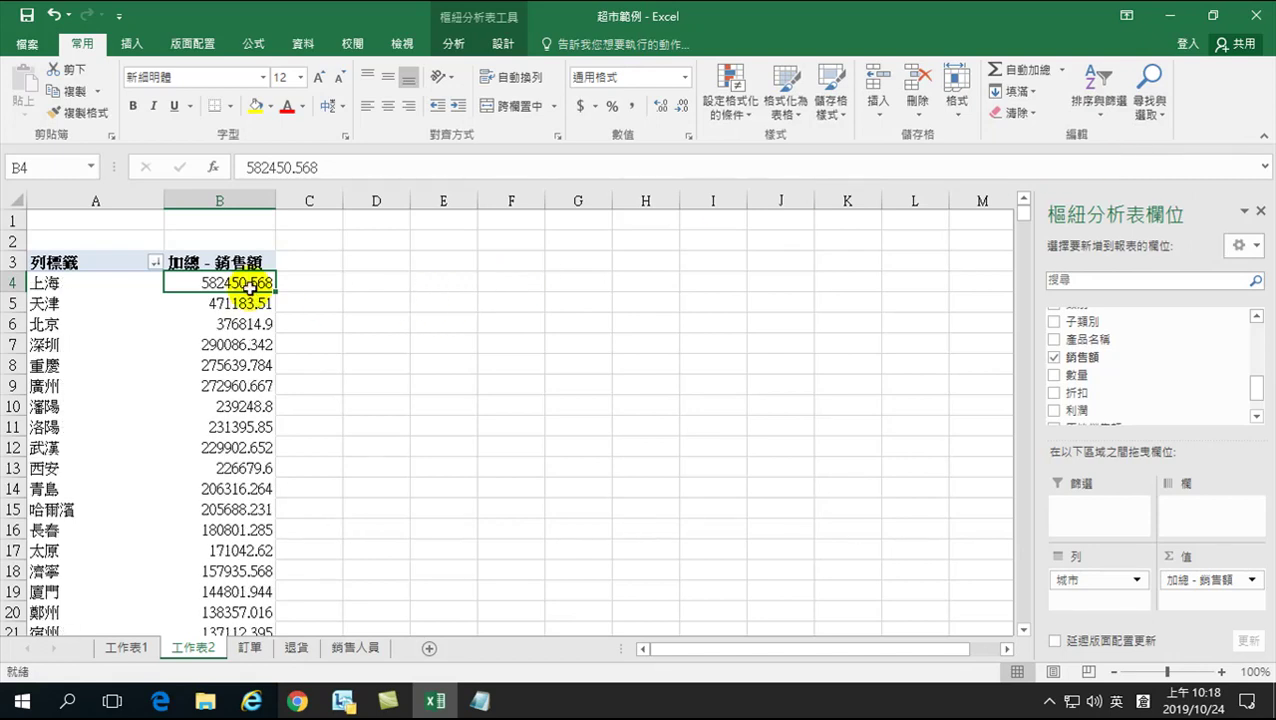
- Format all summed 銷售額 values, including the grand total, with thousands separators and no decimal places
left_click(235, 250)
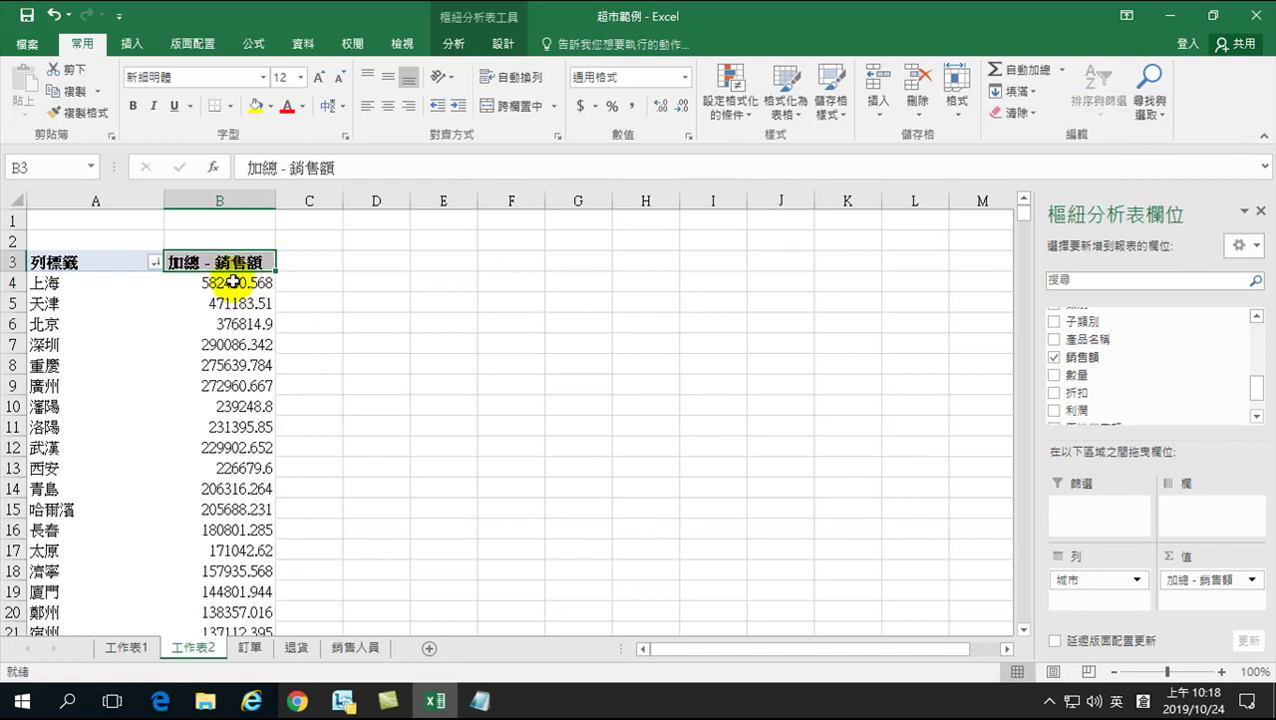
left_click_drag(222, 283, 250, 584)
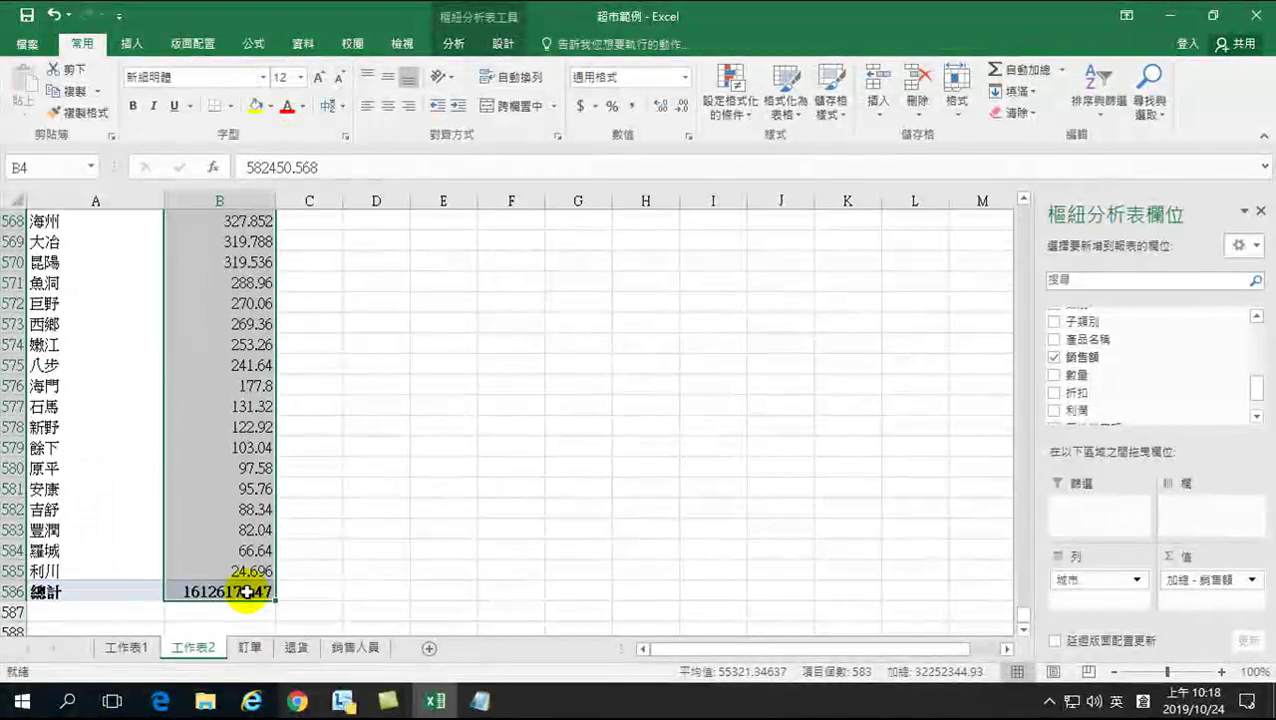
left_click(632, 106)
left_click(677, 105)
left_click(677, 105)
left_click(245, 287)
left_click(245, 287)
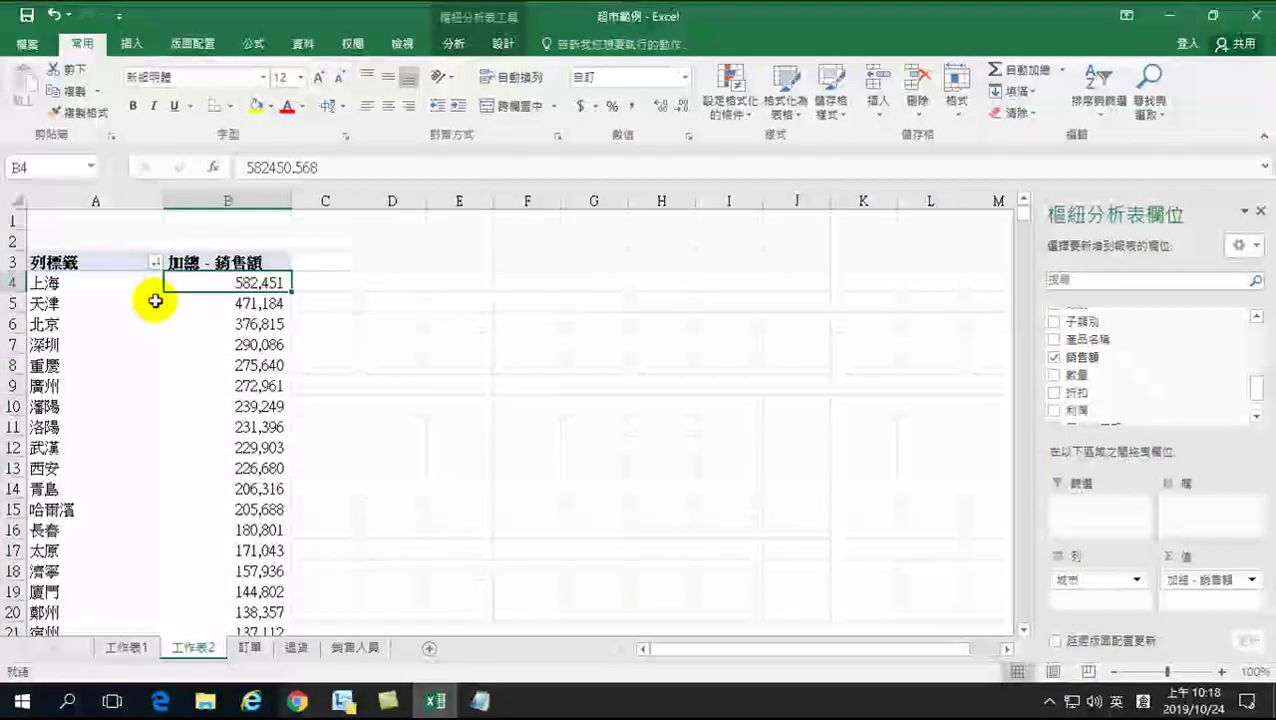
- Show the detail records behind 上海's summed 銷售額 on a separate worksheet
left_click(56, 283)
left_click(231, 286)
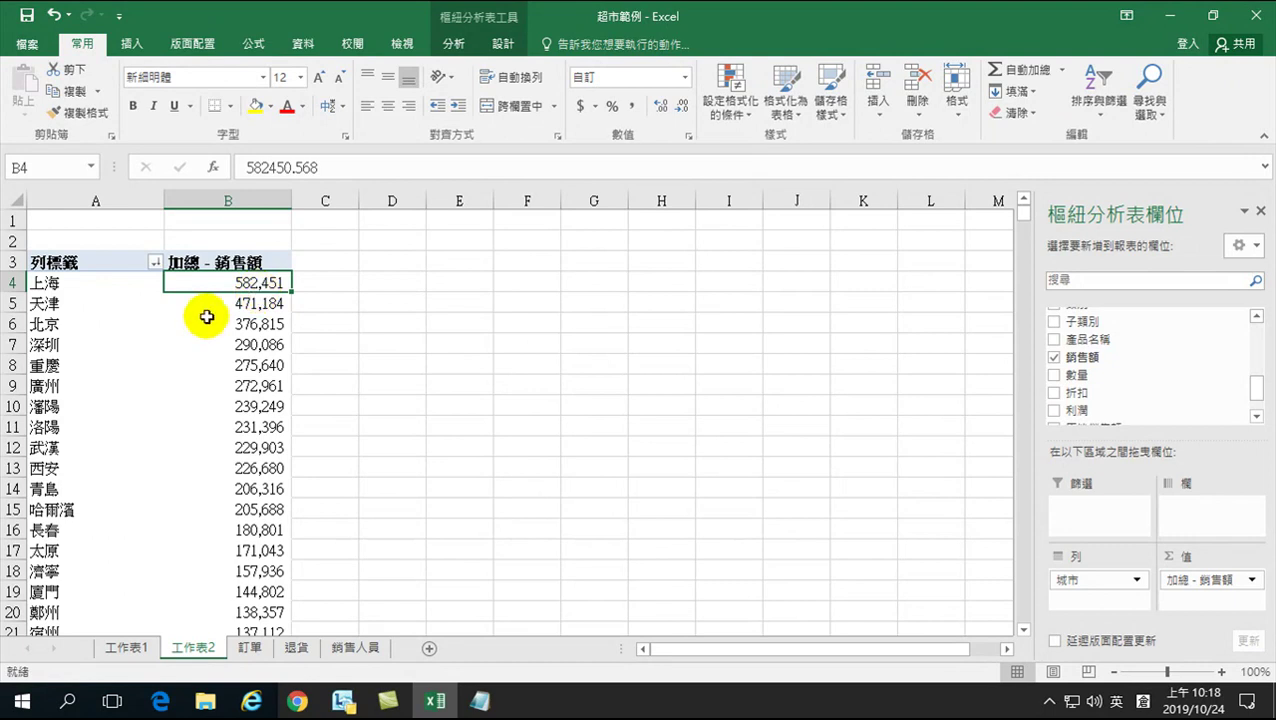
right_click(233, 288)
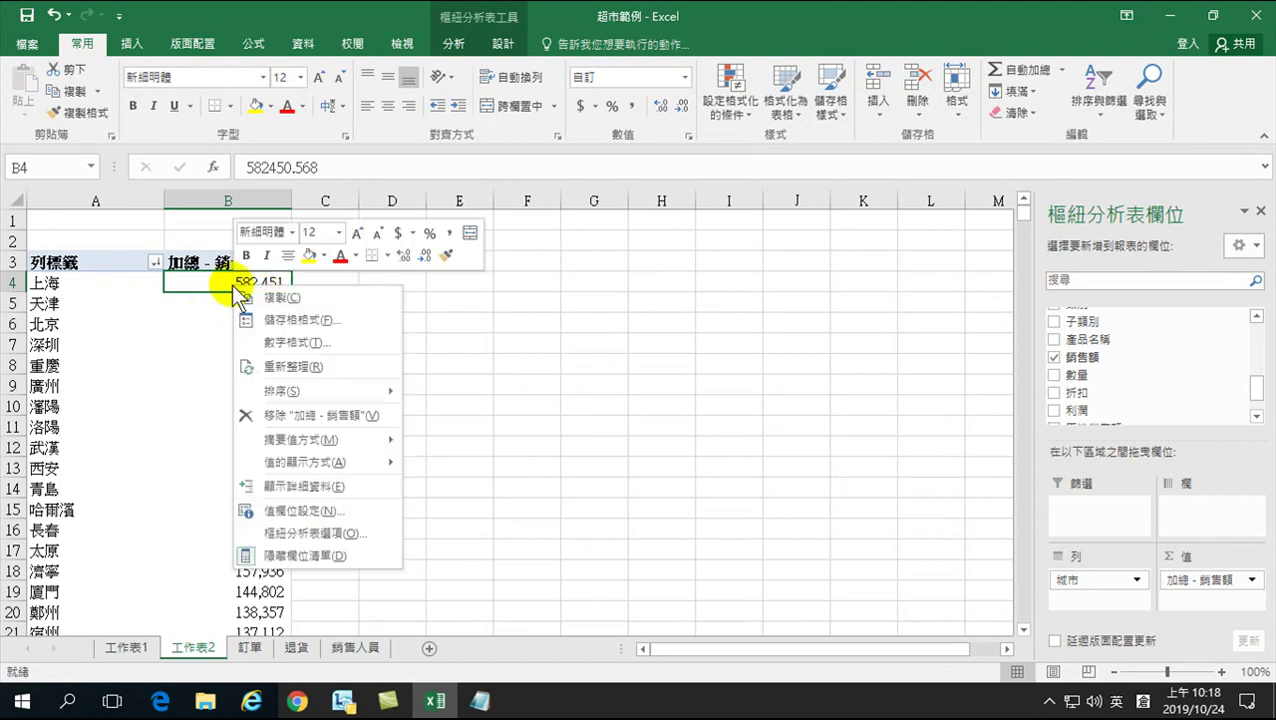
left_click(298, 486)
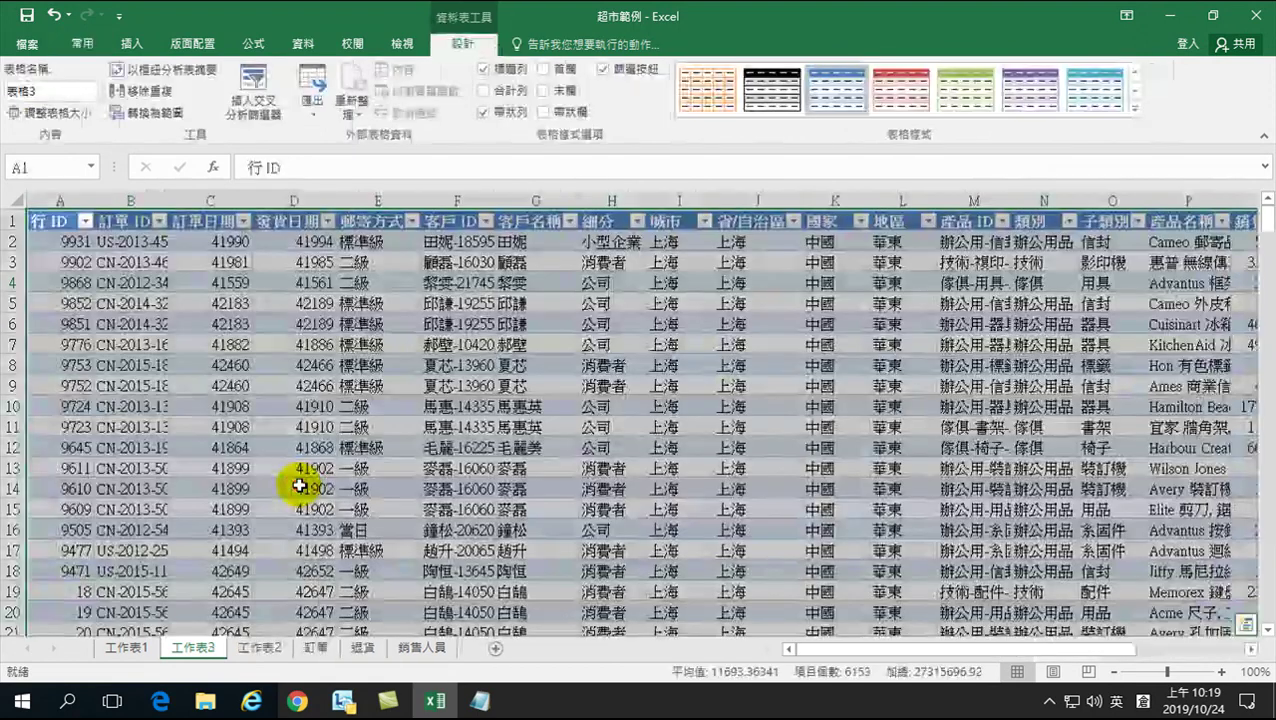
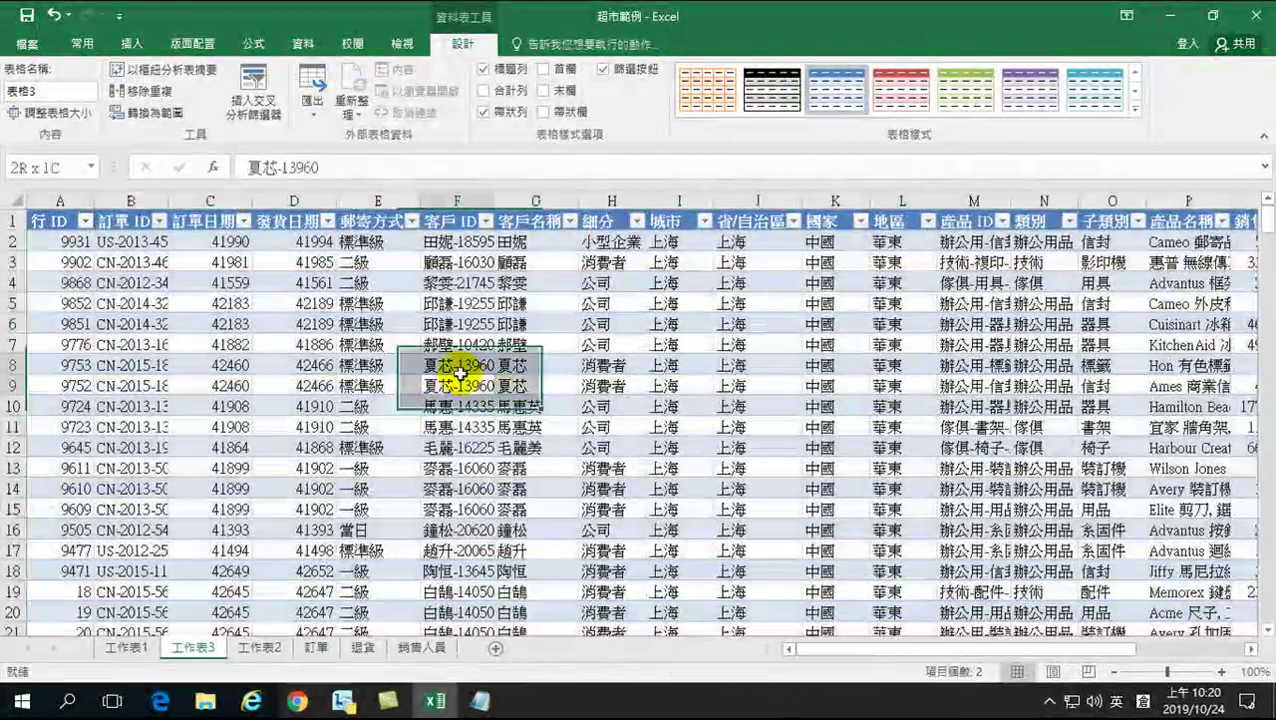
- Look over the customer ID entries in the 上海 detail records, then return to the start of the 訂單 sheet
left_click_drag(470, 365, 468, 386)
left_click(460, 447)
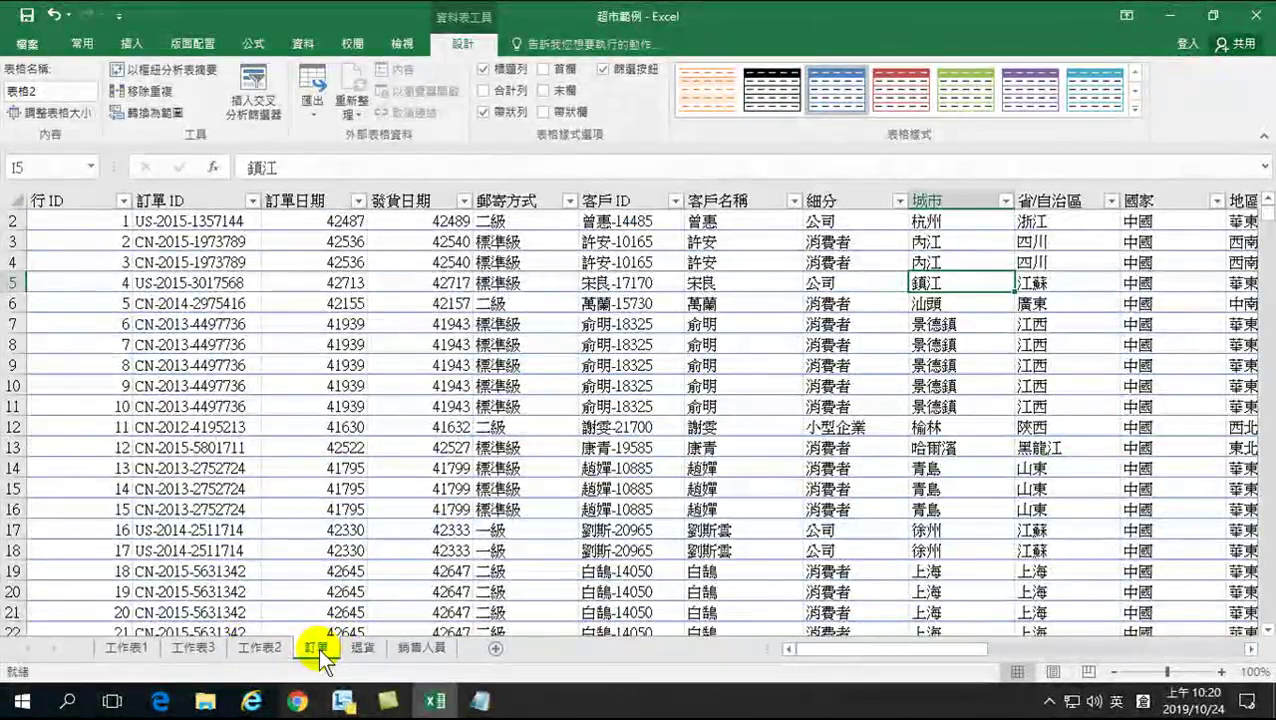
left_click(463, 466)
scroll(497, 481, "up", 1)
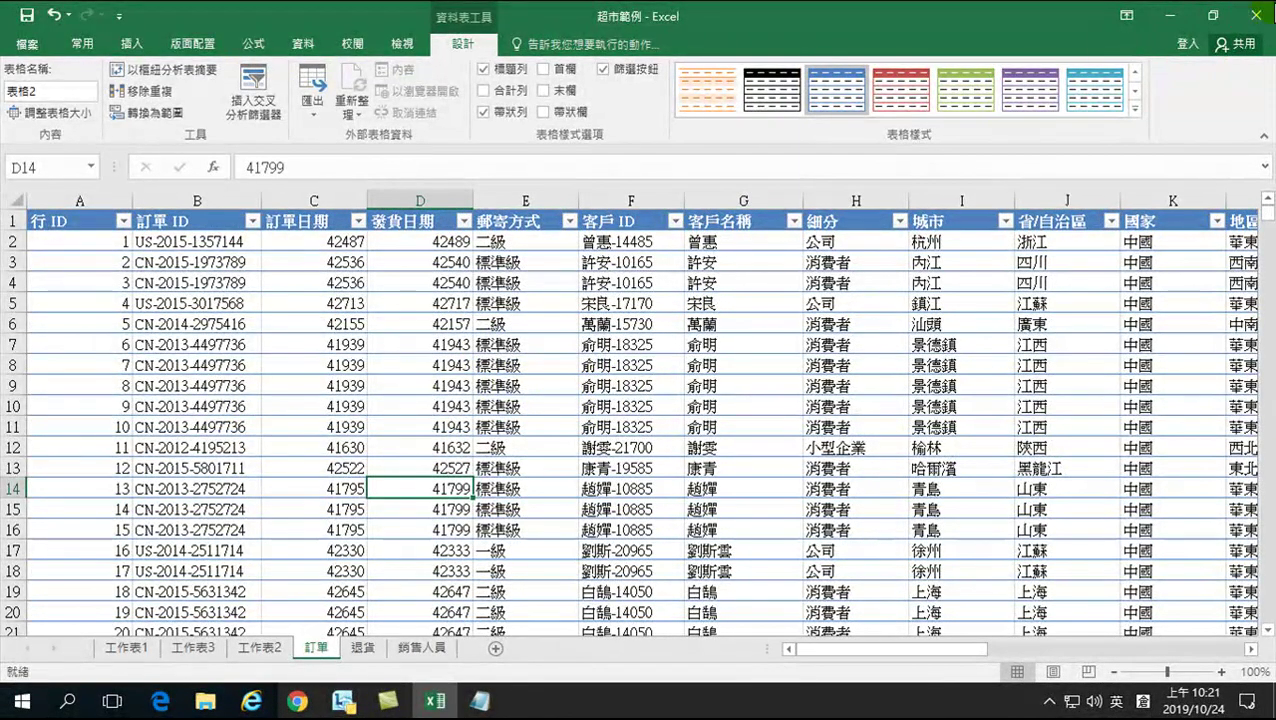
- Close the 超市範例 workbook without saving the changes and close the T.TEST help page in the browser
left_click(1260, 16)
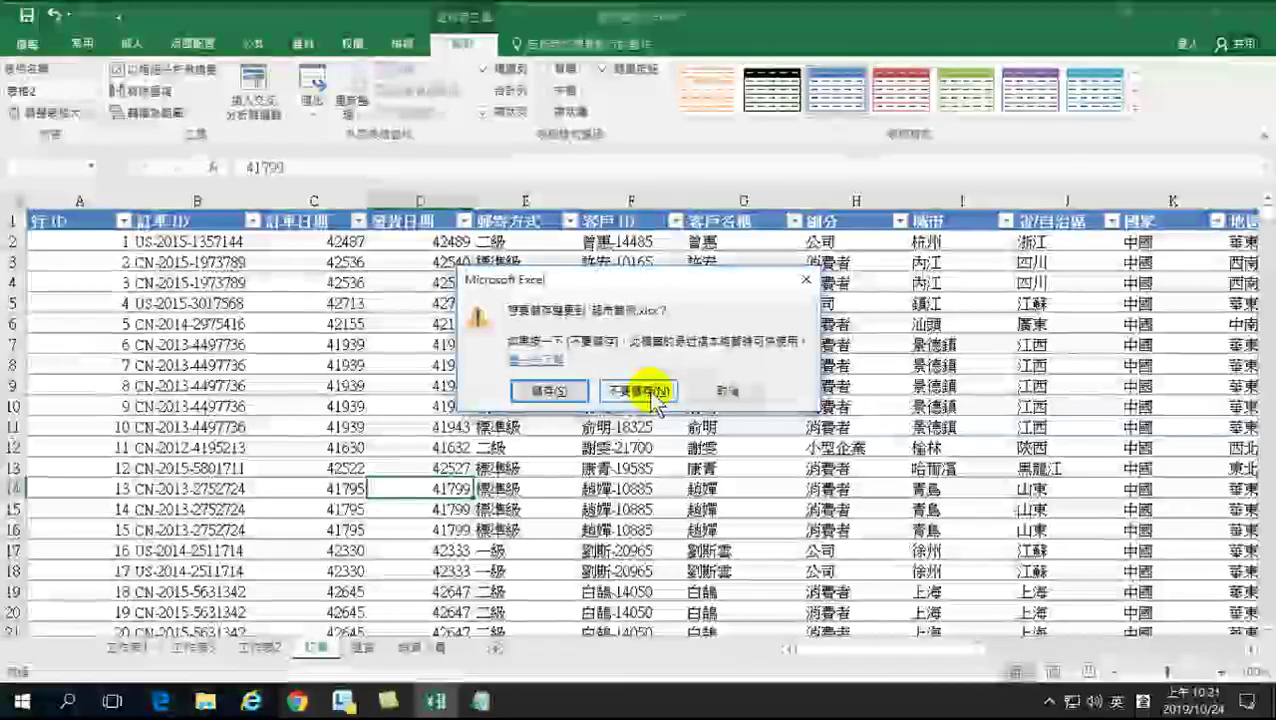
left_click(649, 391)
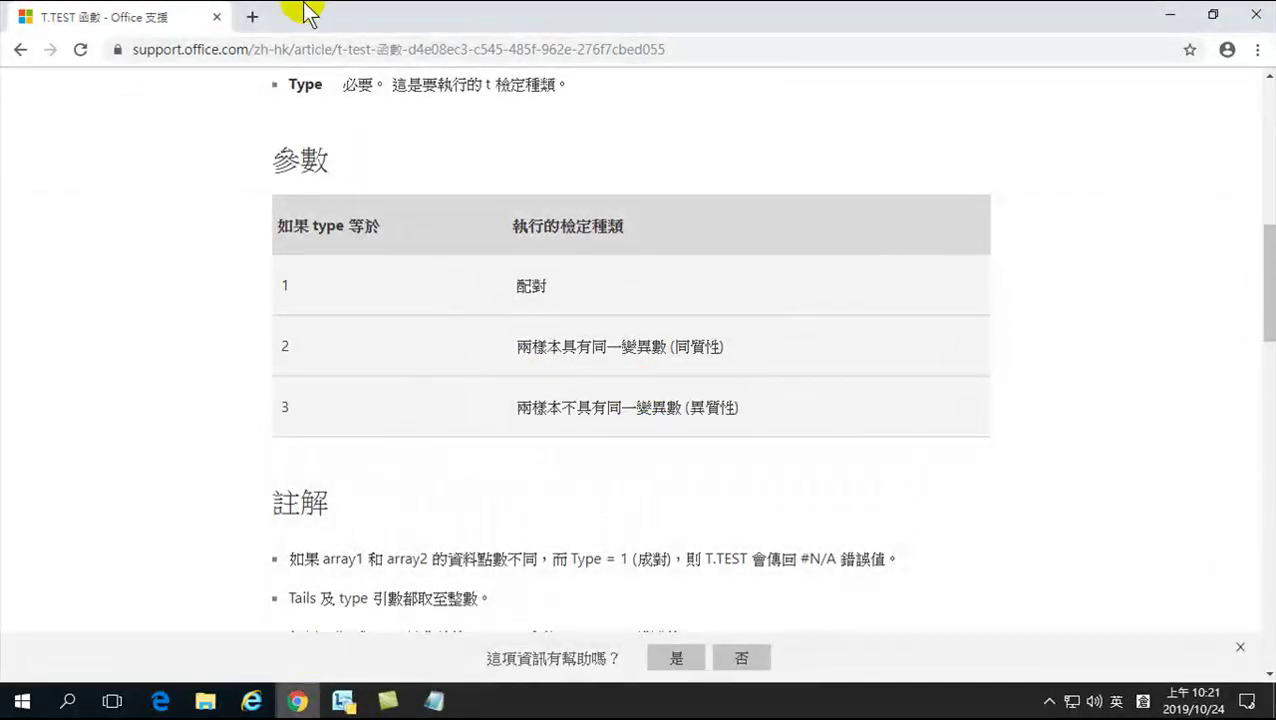
left_click(1256, 14)
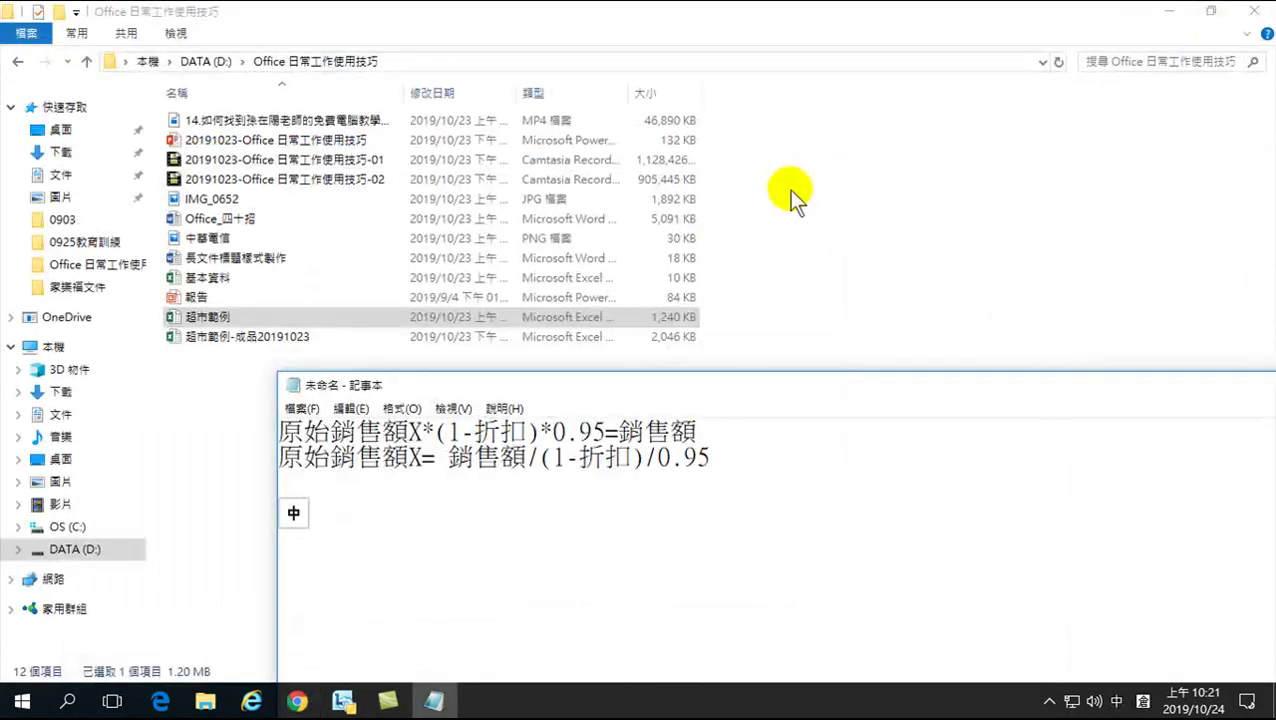
- Minimize the Notepad formula notes and reopen the 超市範例 workbook in Excel from the Office 日常工作使用技巧 folder
left_click_drag(1060, 390, 815, 242)
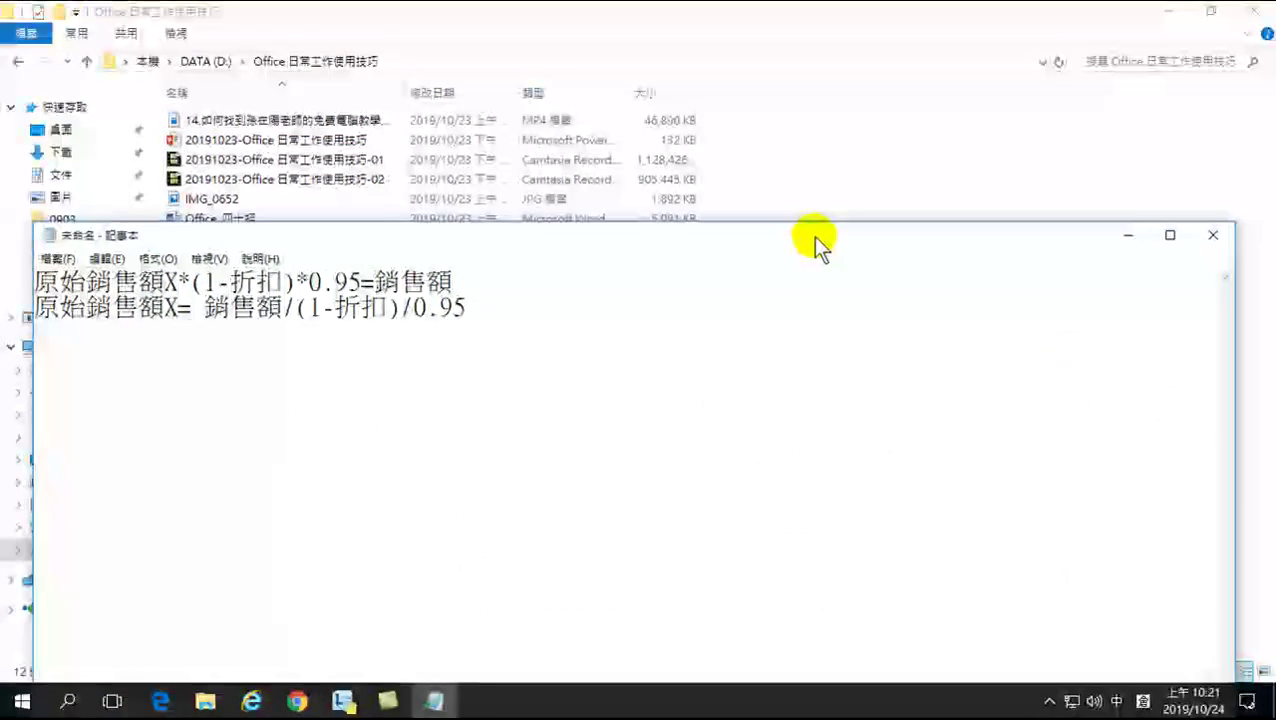
left_click(1113, 240)
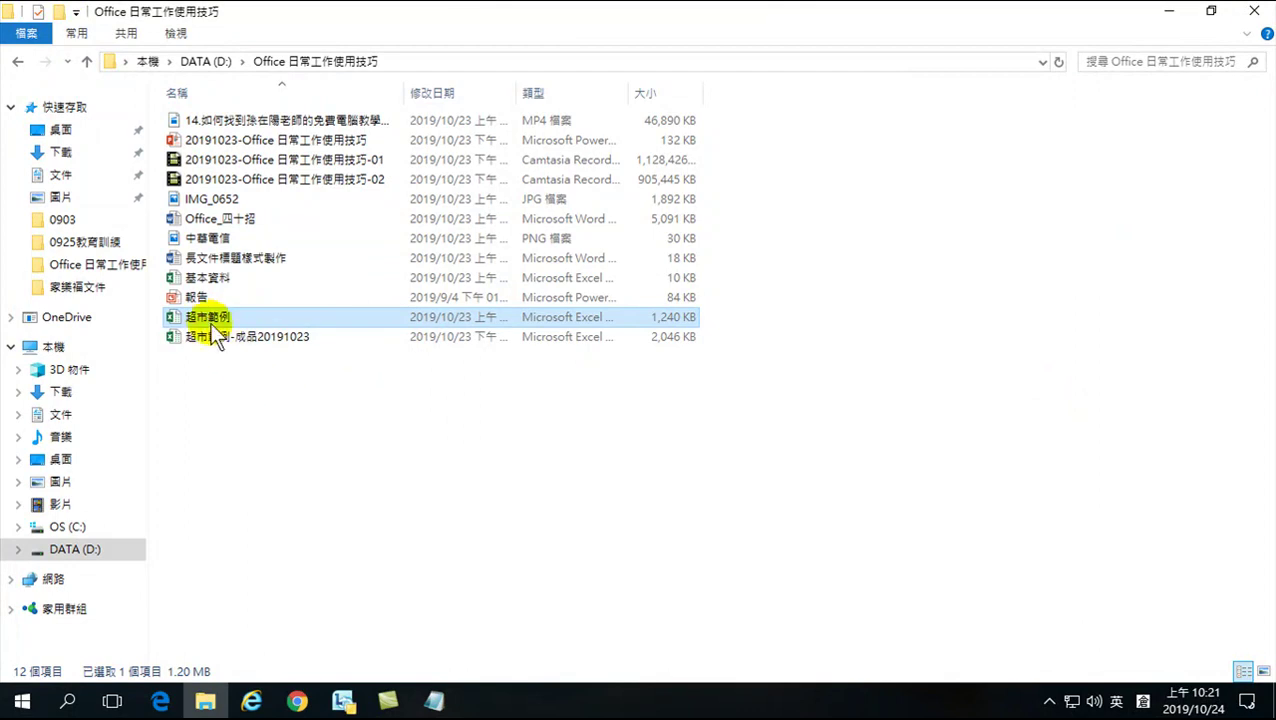
double_click(193, 316)
right_click(193, 316)
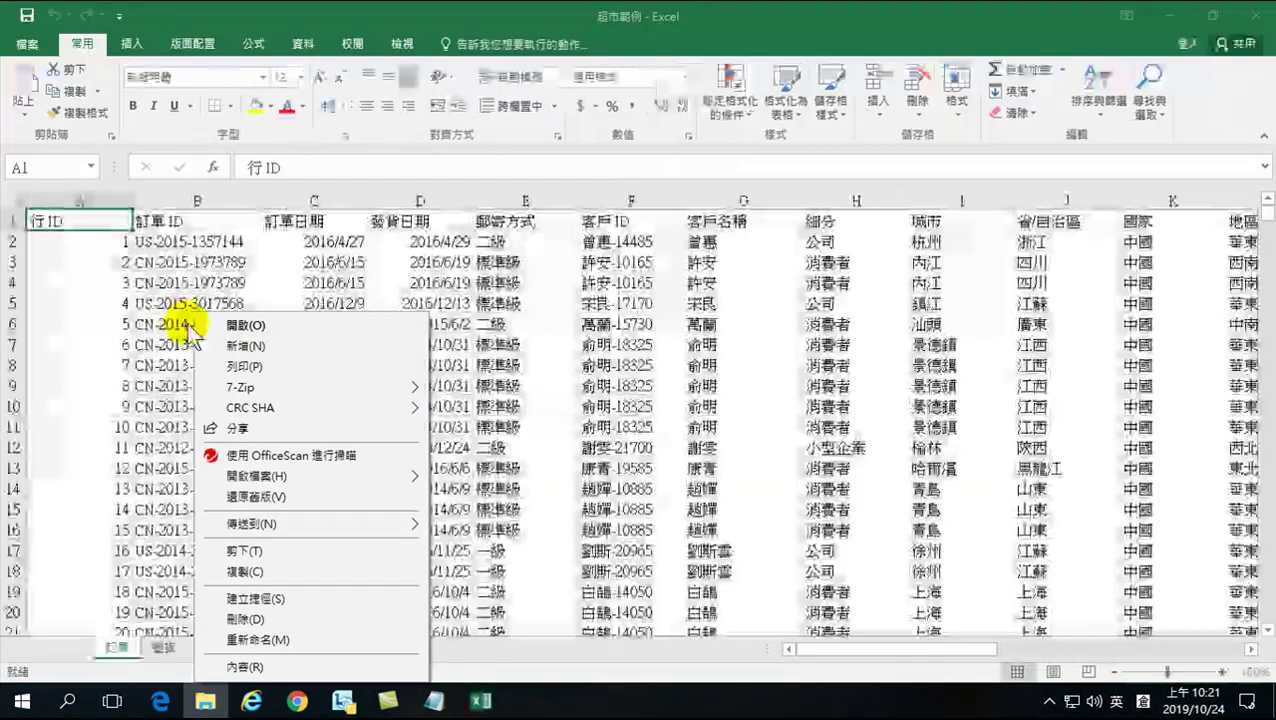
left_click(558, 408)
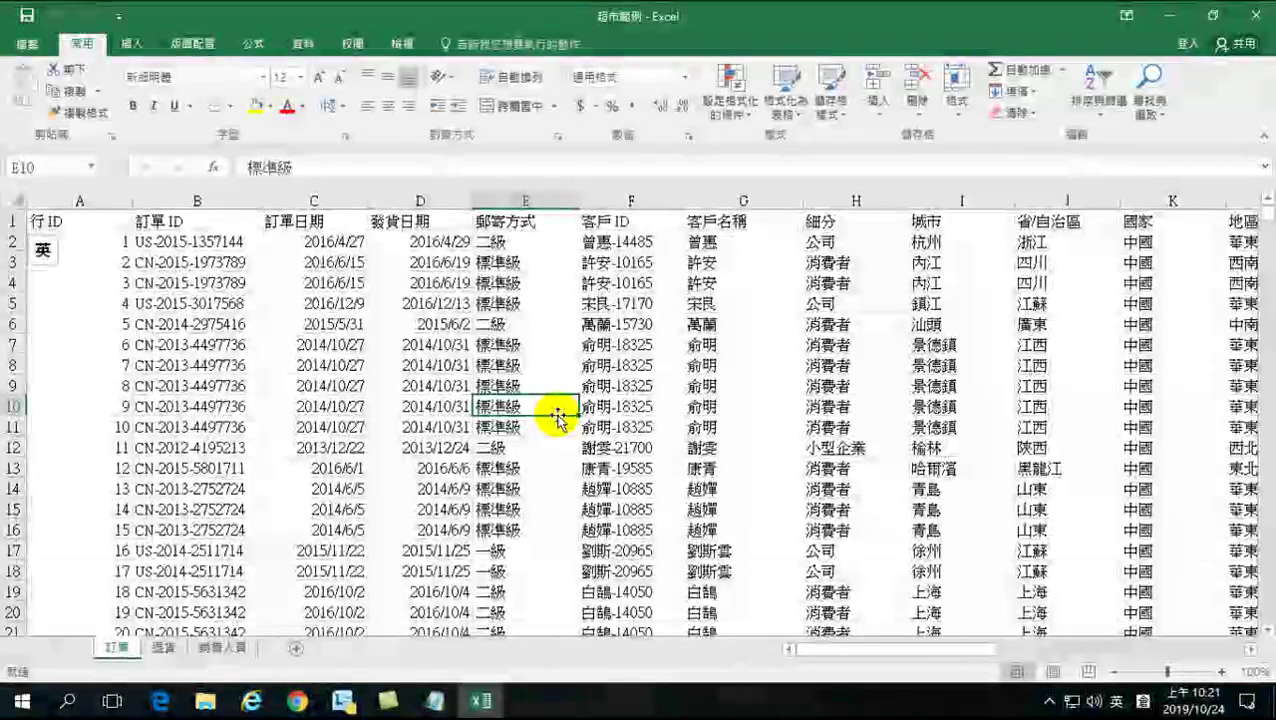
- Examine the 數量 column beside 銷售額, 折扣 and 利潤 in the 訂單 sheet
left_click_drag(840, 655, 1110, 625)
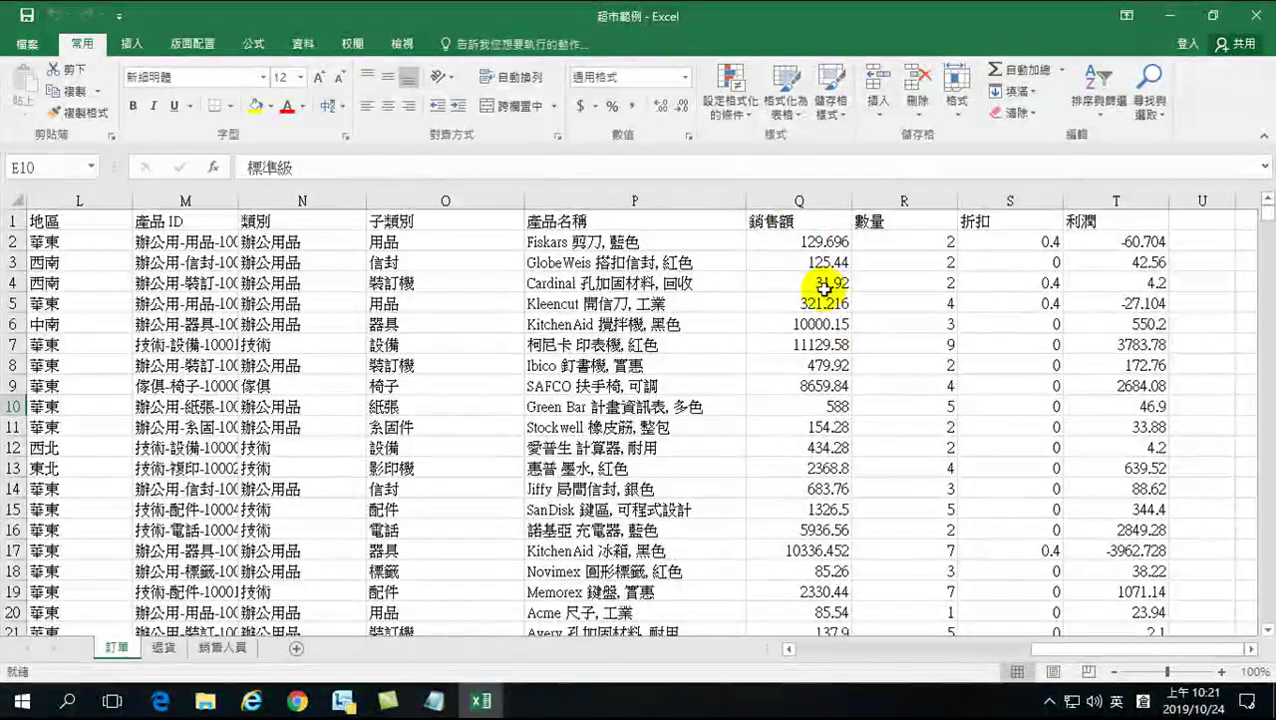
left_click(884, 201)
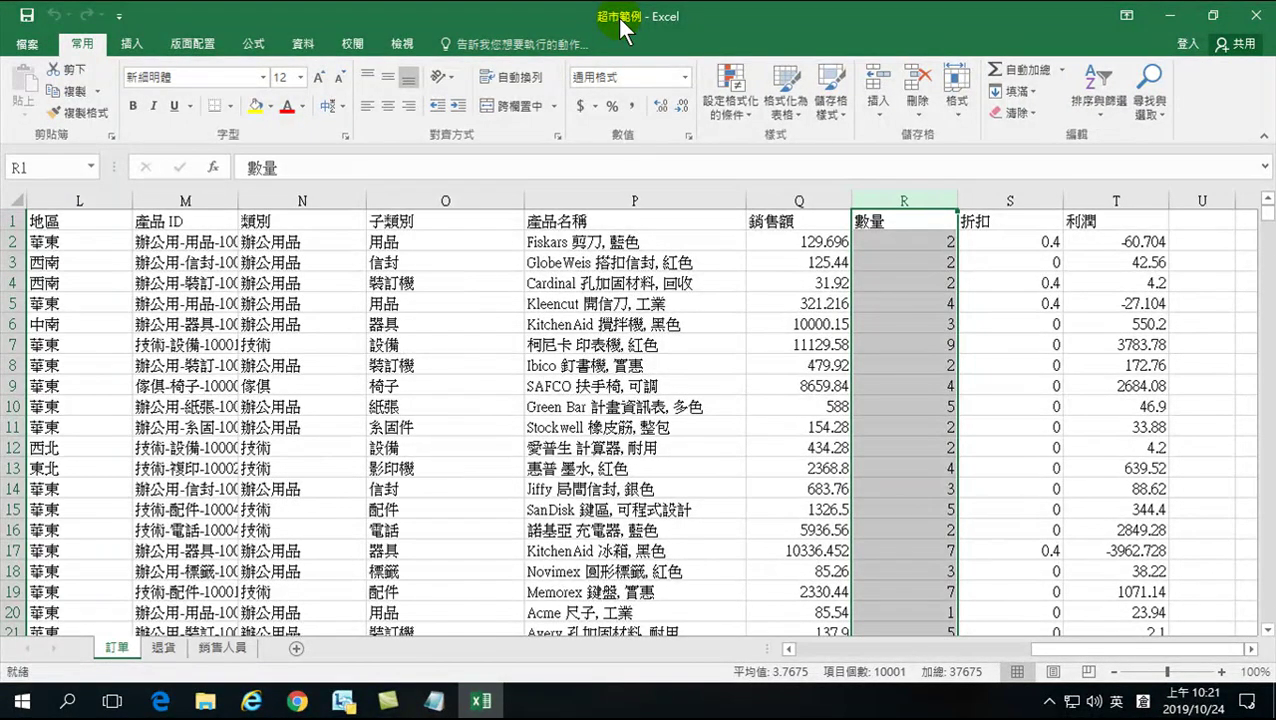
left_click(880, 240)
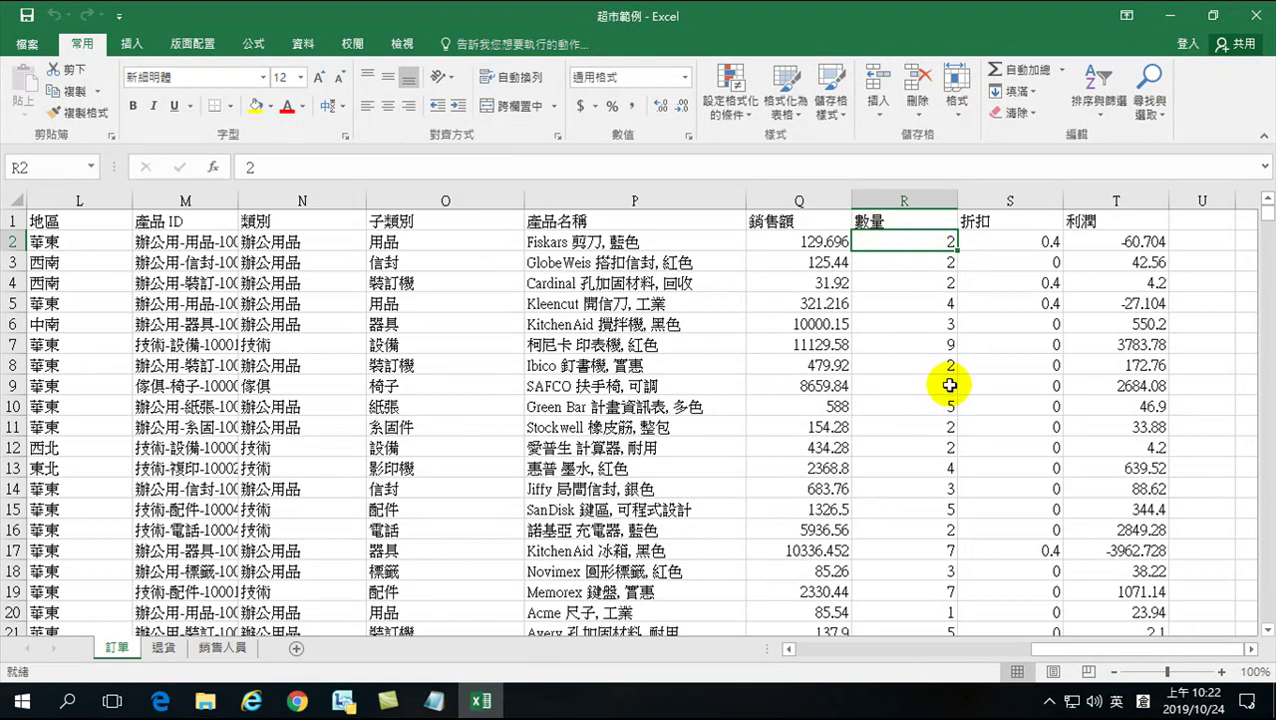
left_click(908, 302)
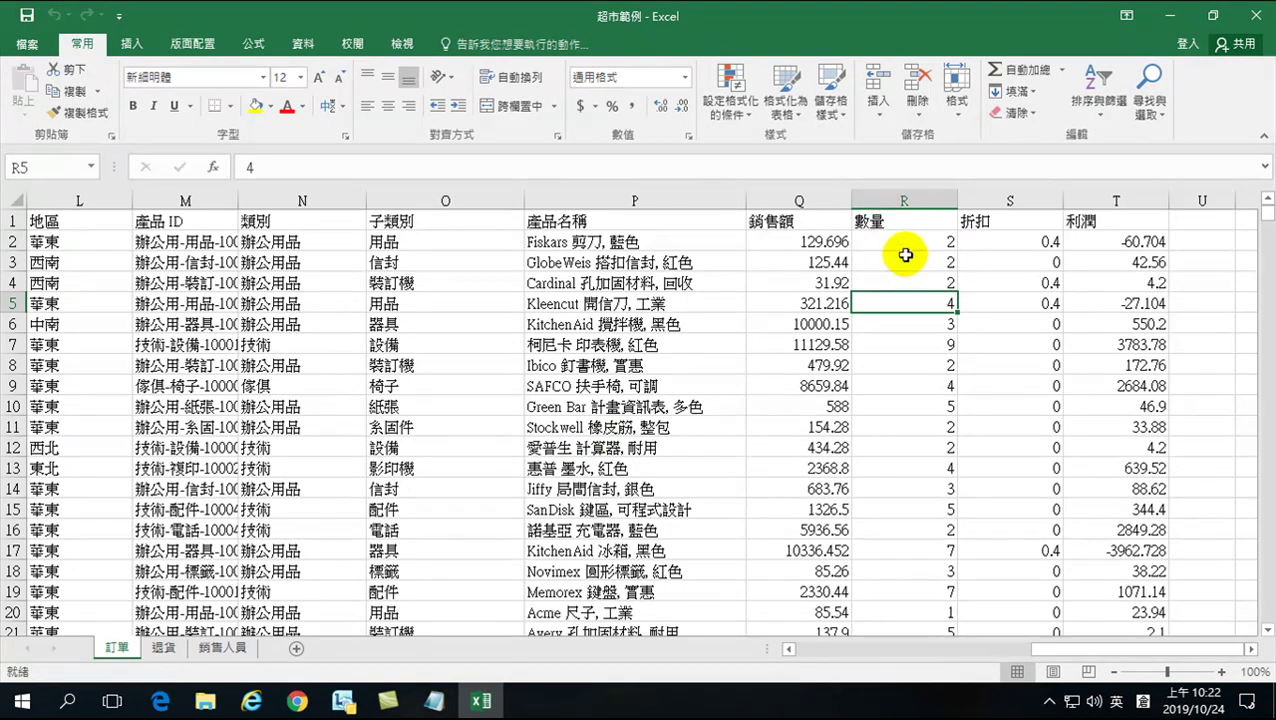
- Insert a histogram of the 數量 column, move it over the product columns and enlarge it
left_click(899, 200)
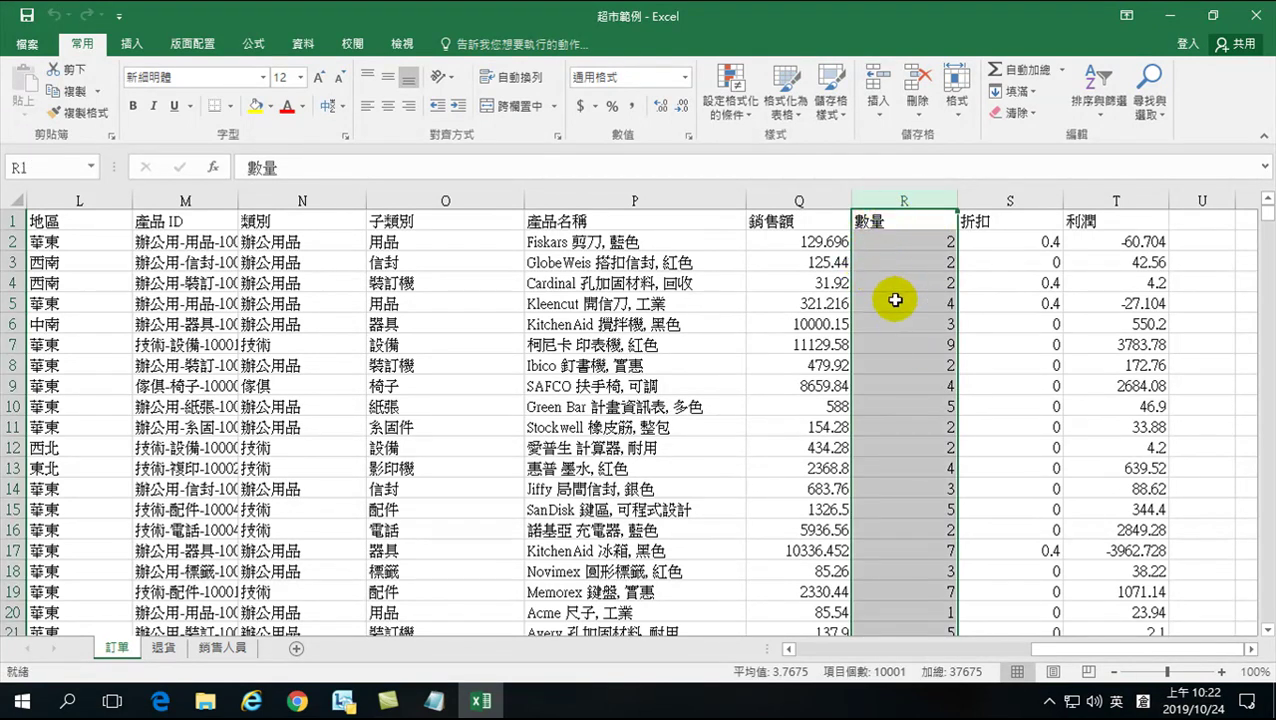
left_click(132, 45)
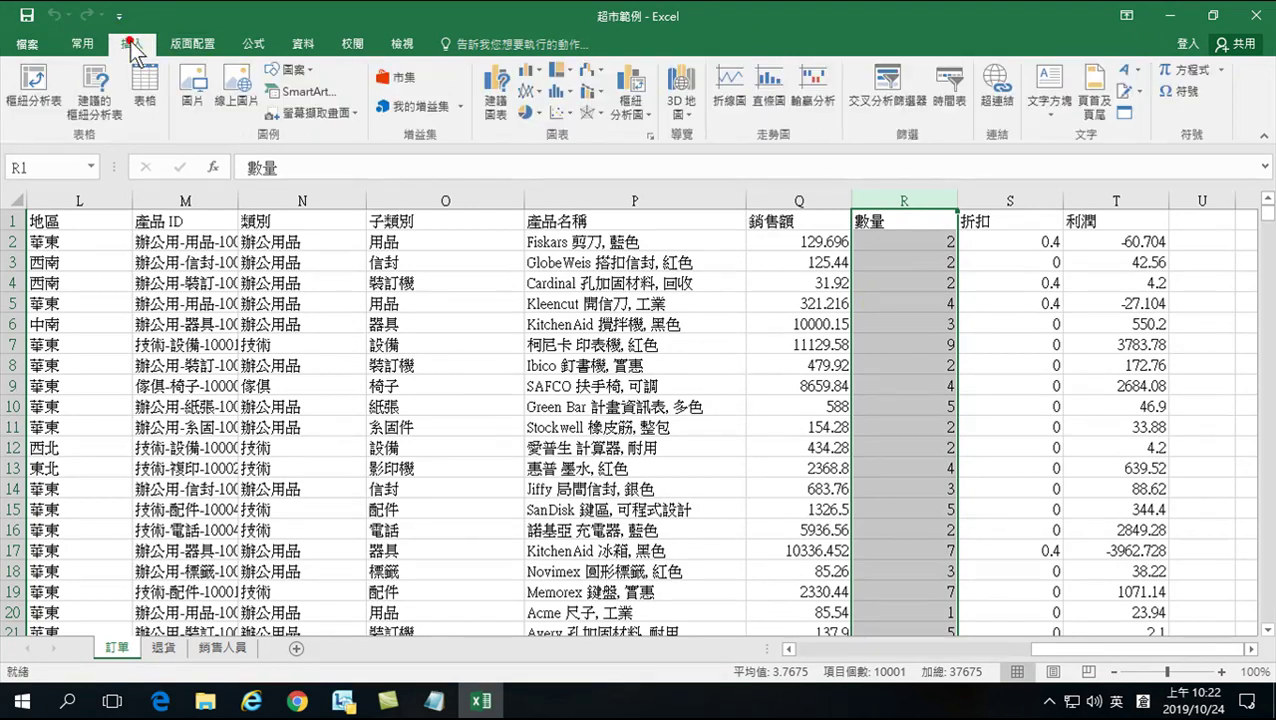
left_click(561, 93)
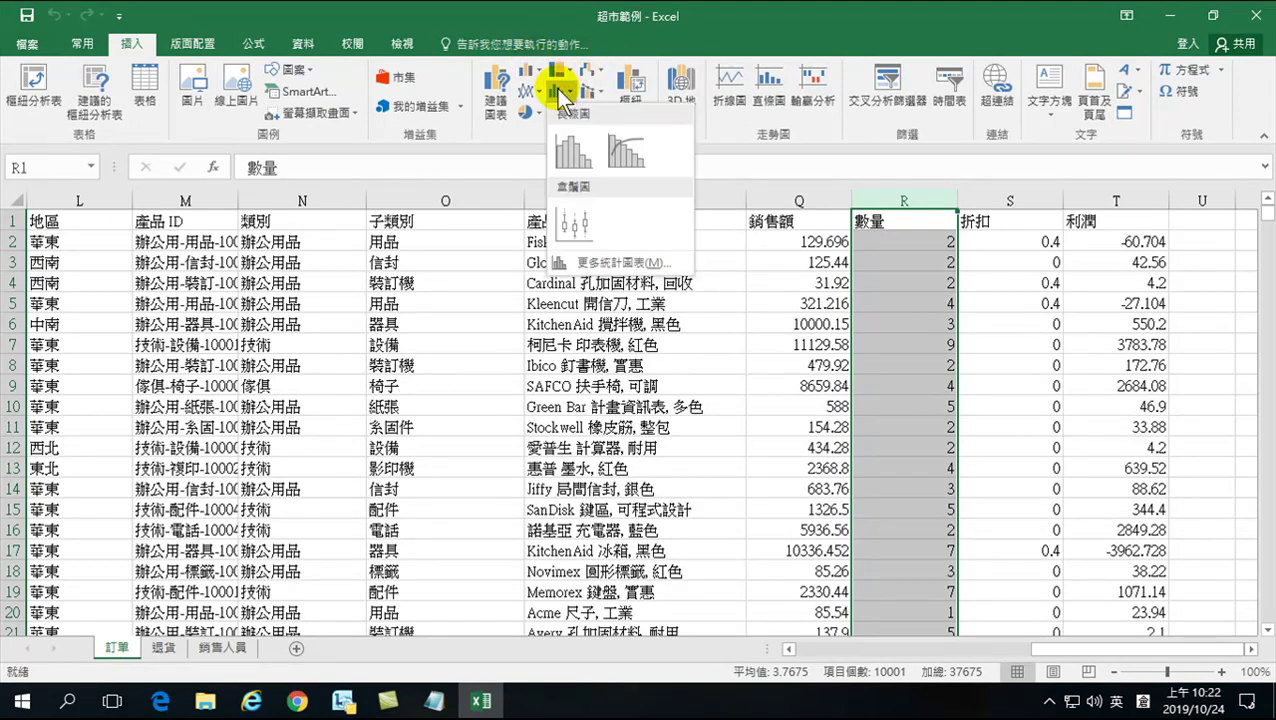
left_click(571, 151)
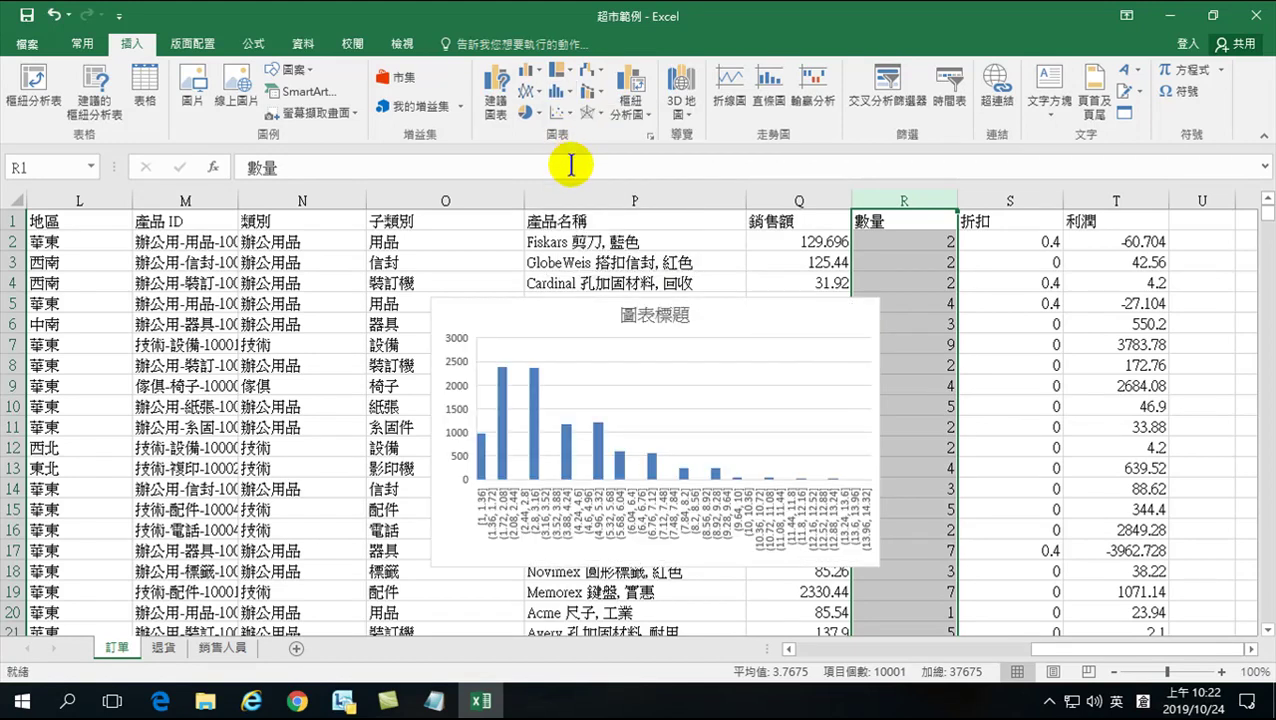
mouse_move(498, 318)
left_mouse_down()
mouse_move(333, 247)
mouse_move(313, 256)
left_mouse_up()
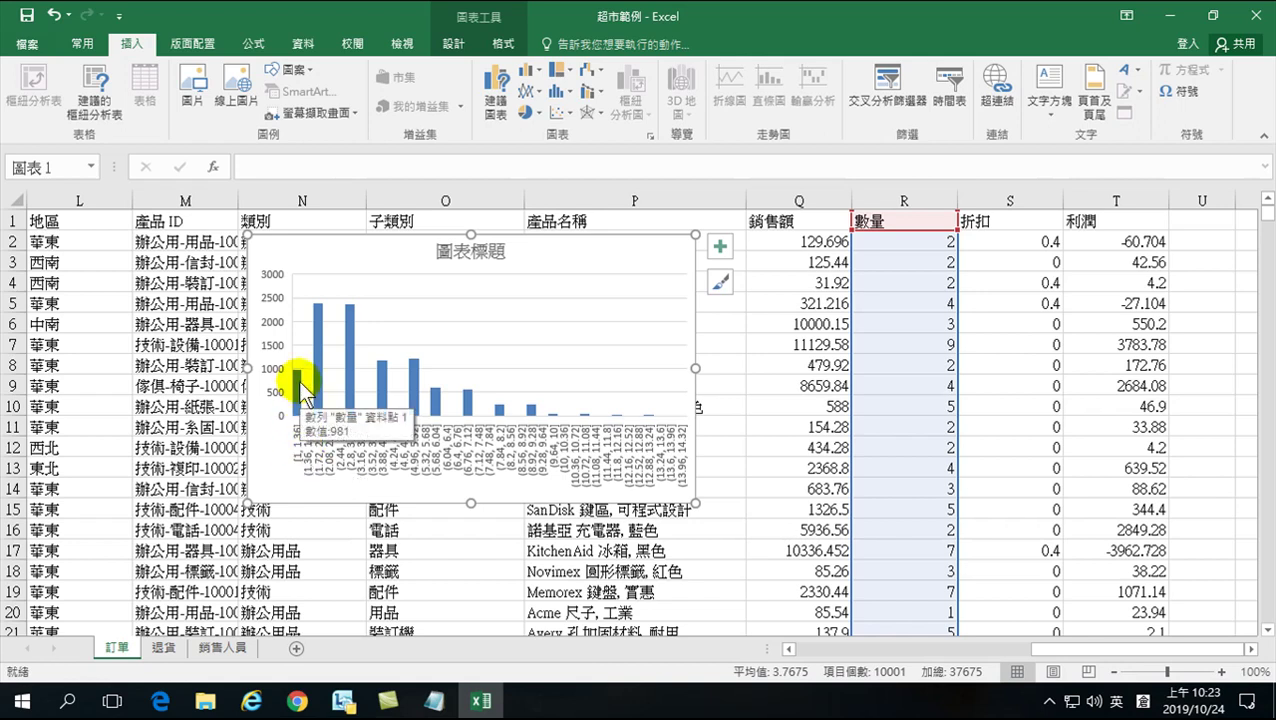
left_click_drag(696, 503, 852, 561)
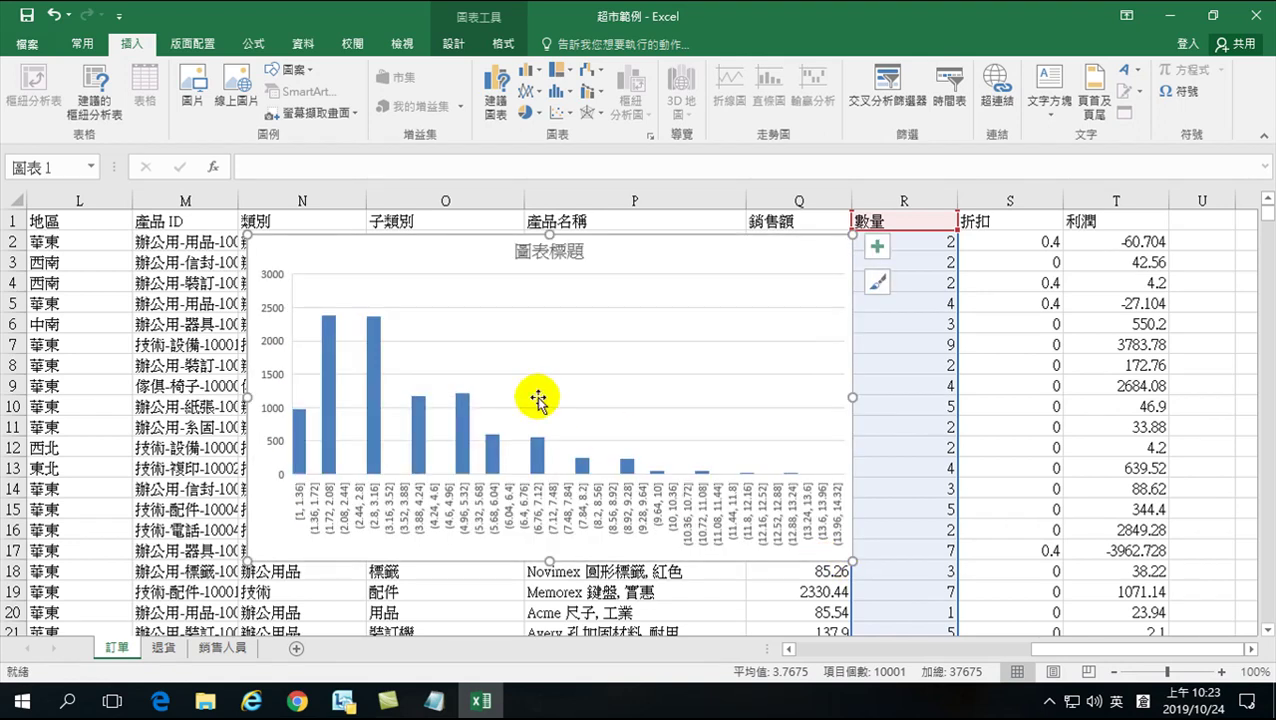
- Open the formatting options for the histogram's 數量 data series and look at its series settings
right_click(374, 350)
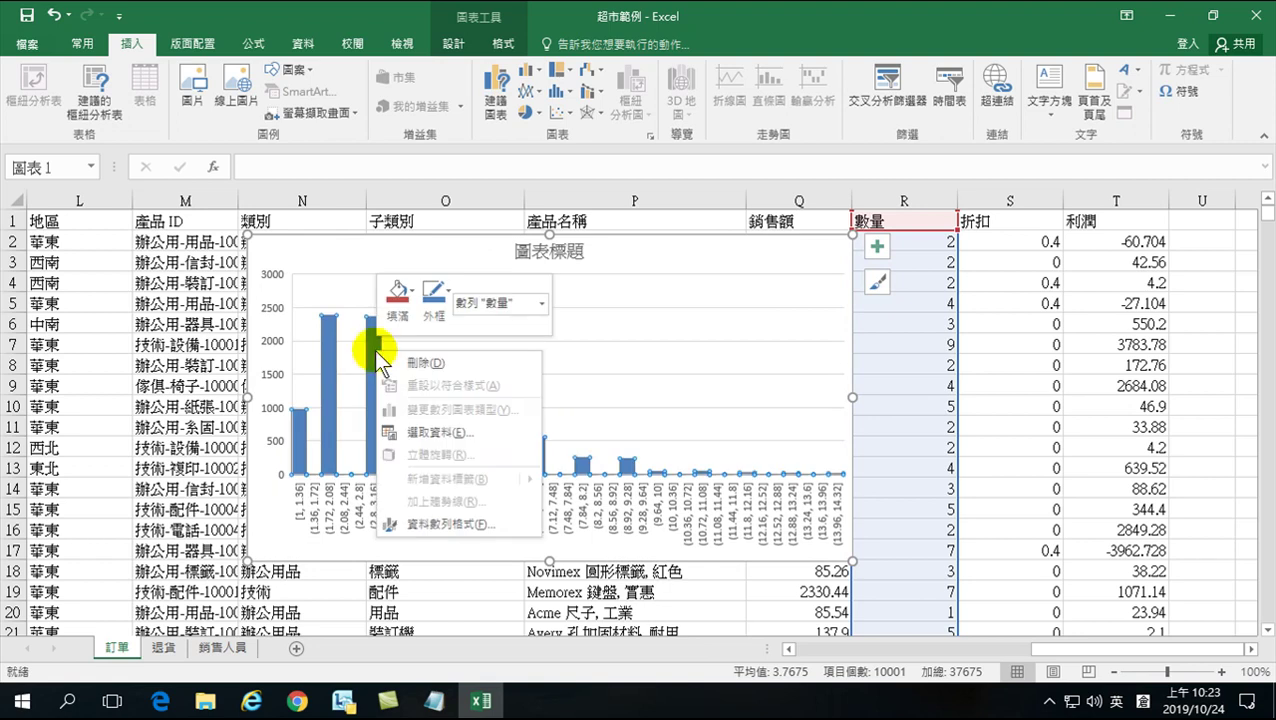
left_click(432, 522)
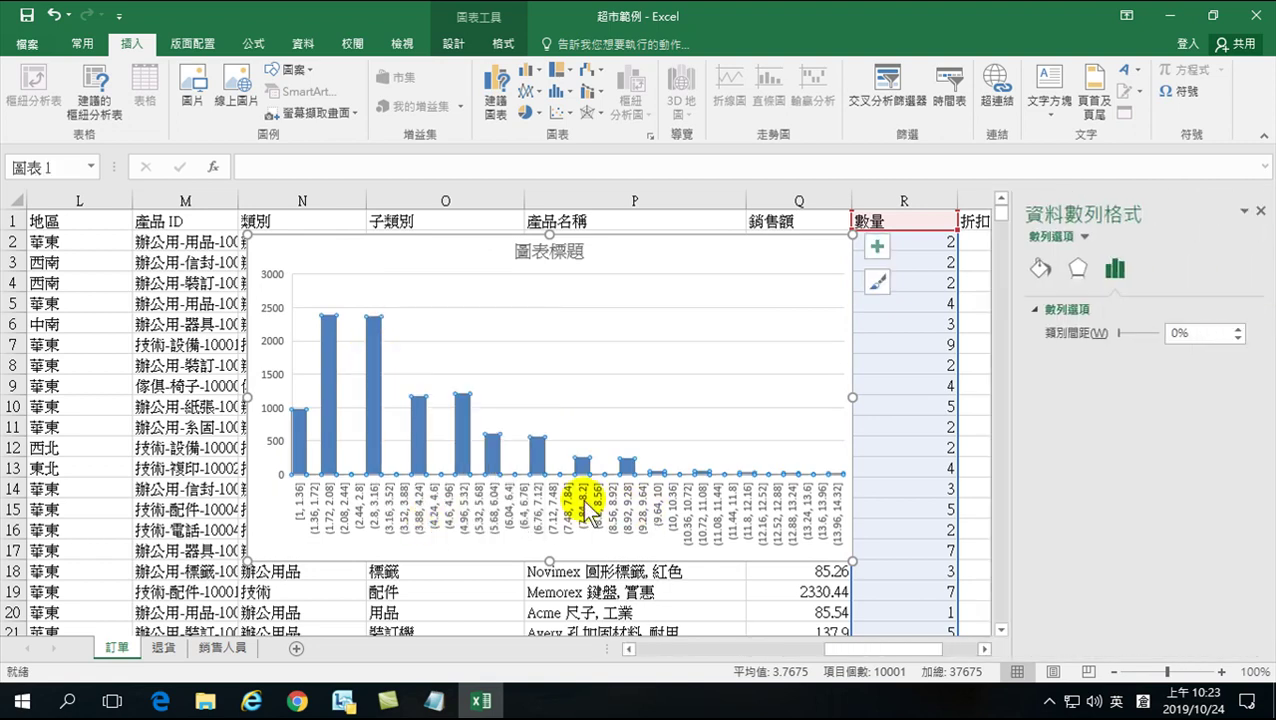
left_click(236, 388)
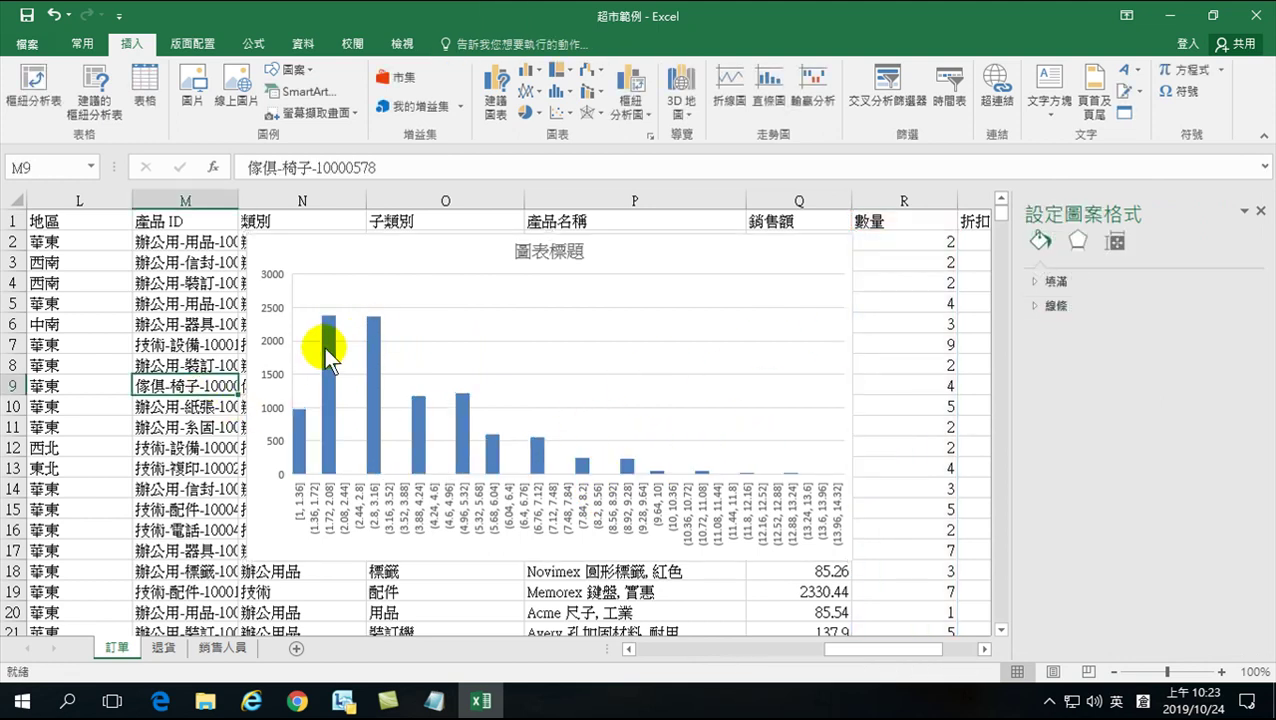
right_click(300, 440)
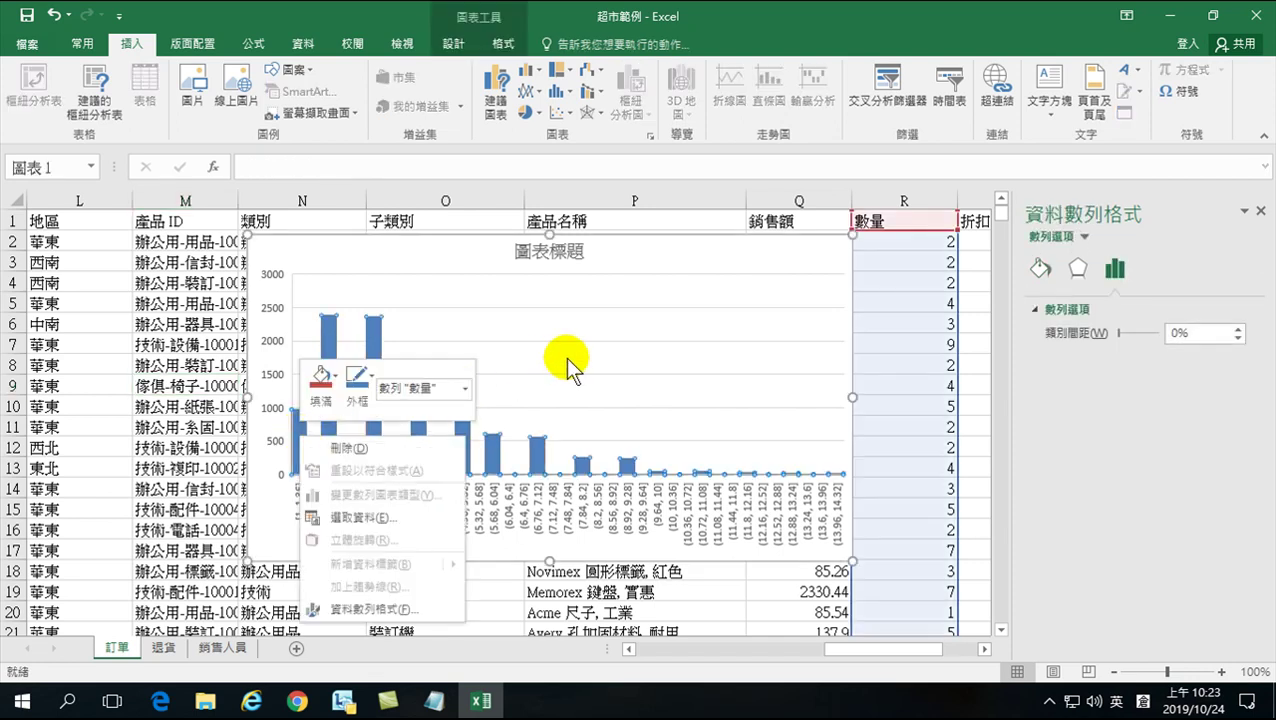
left_click(490, 360)
left_click(290, 426)
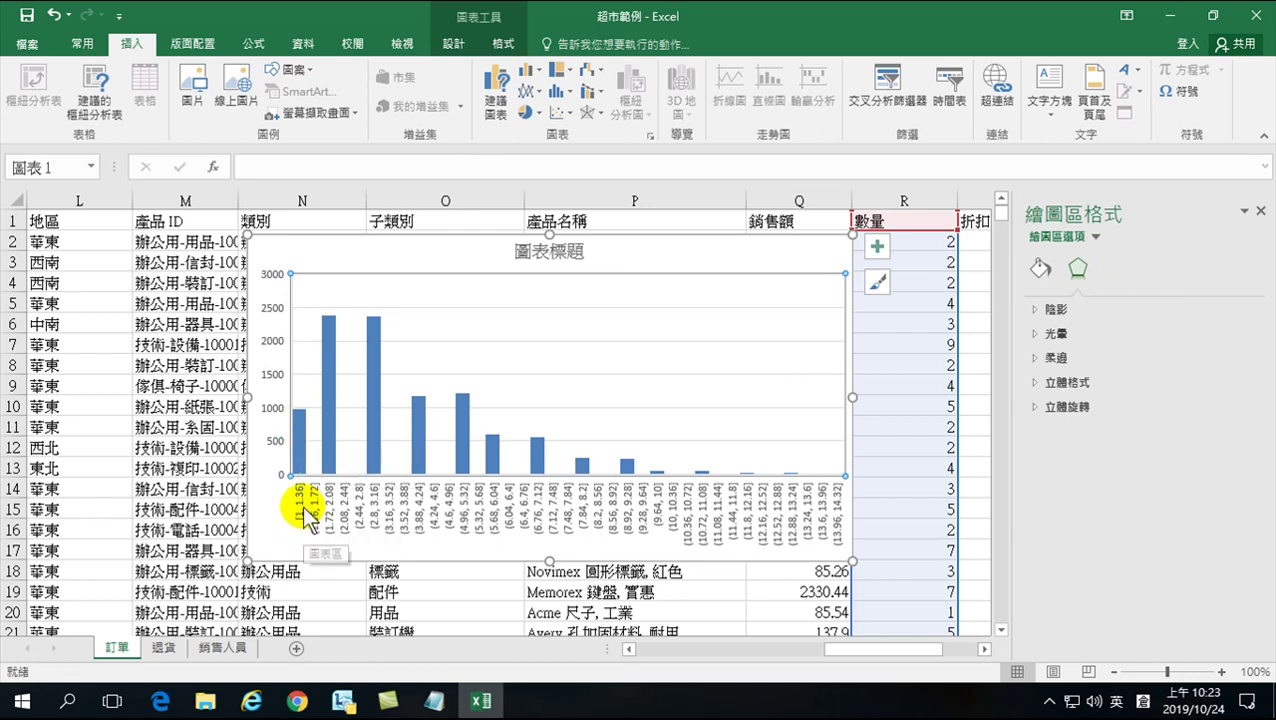
- Examine the count of each histogram bar and its quantity interval, including the smallest bars at the high end of the axis
mouse_move(303, 465)
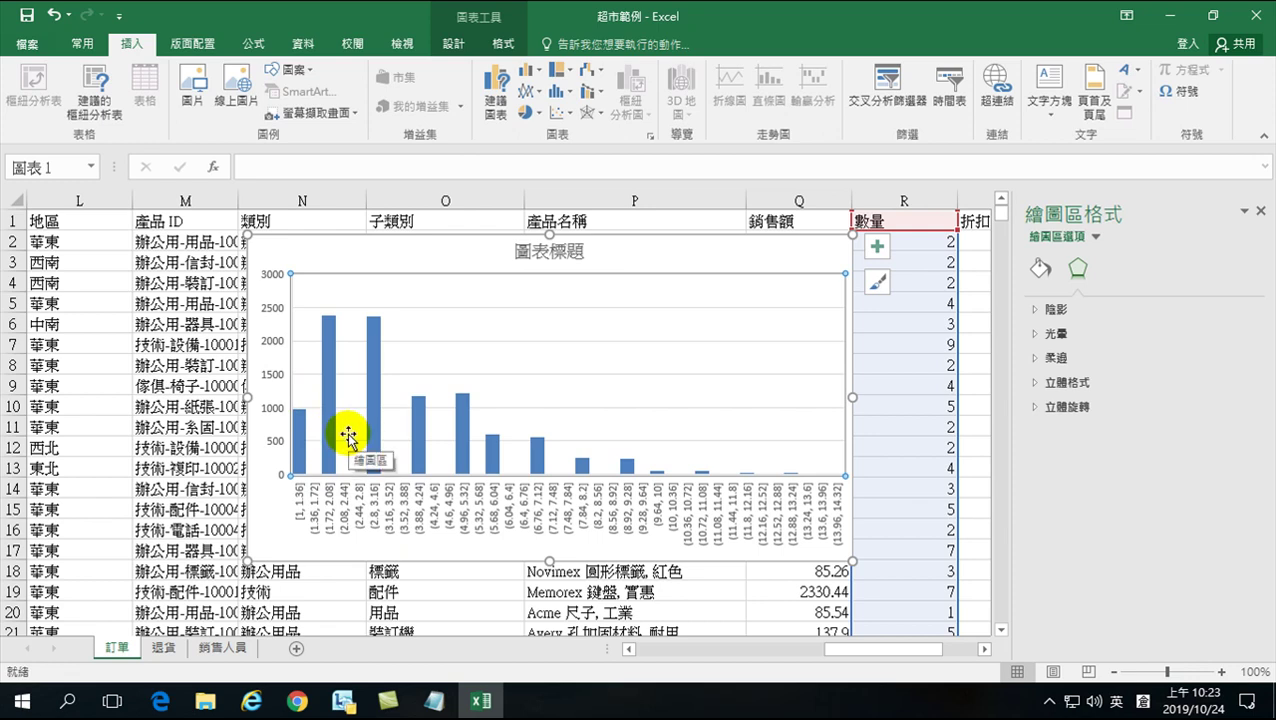
mouse_move(303, 425)
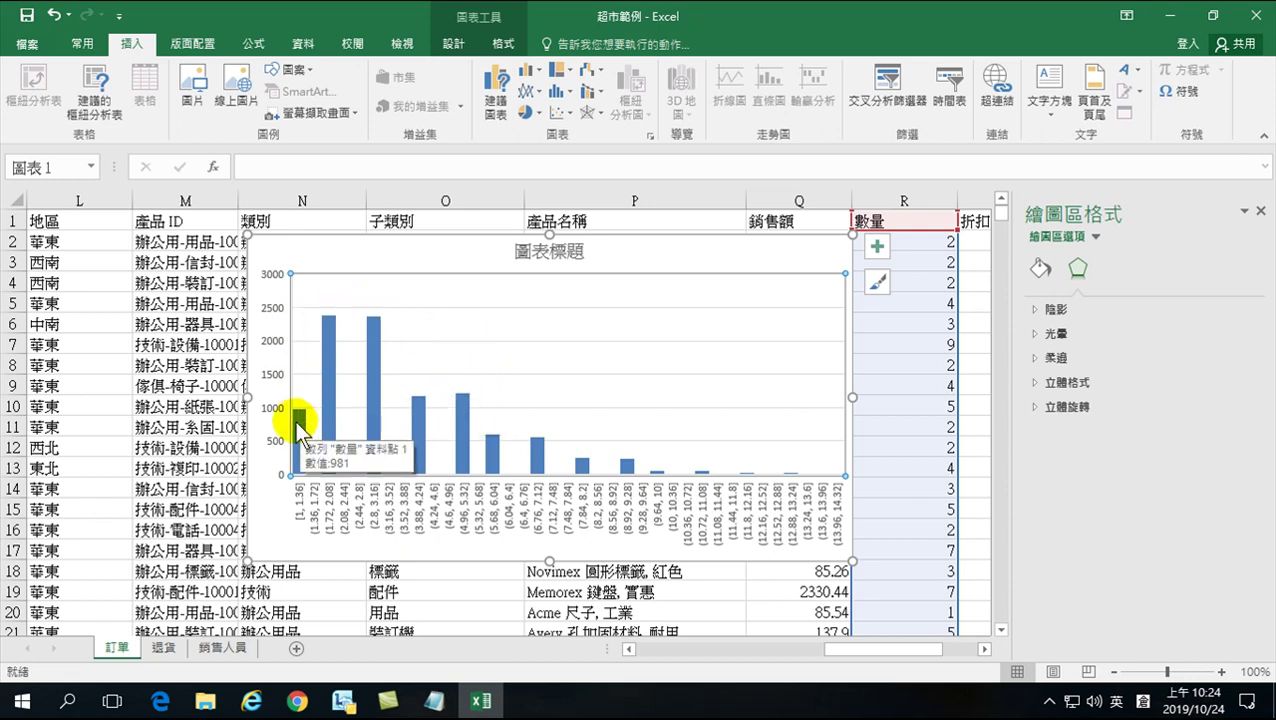
mouse_move(330, 338)
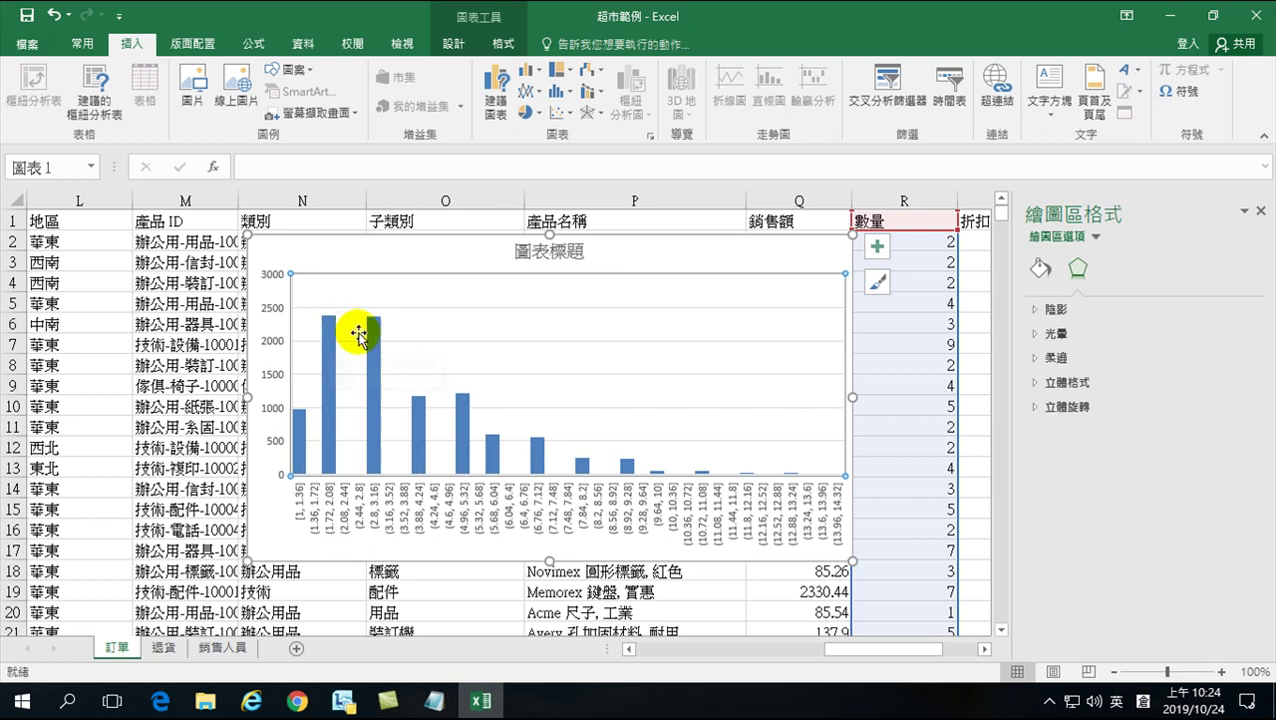
mouse_move(377, 342)
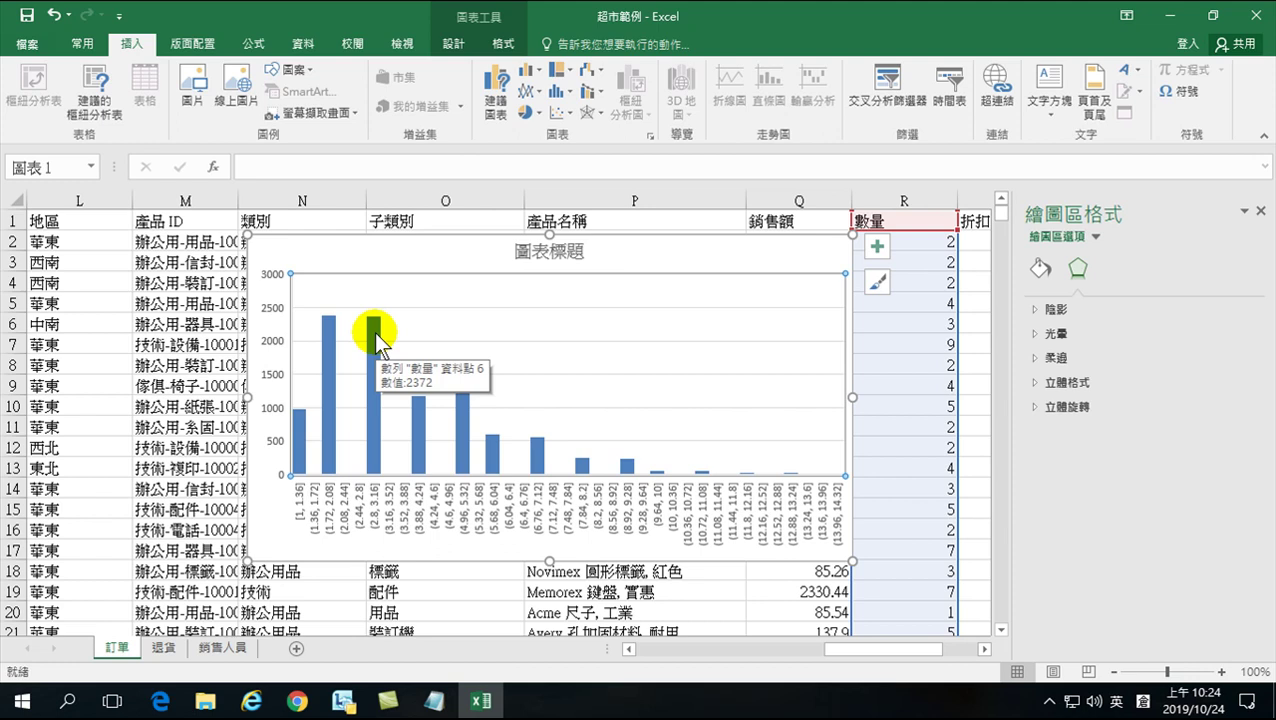
mouse_move(418, 408)
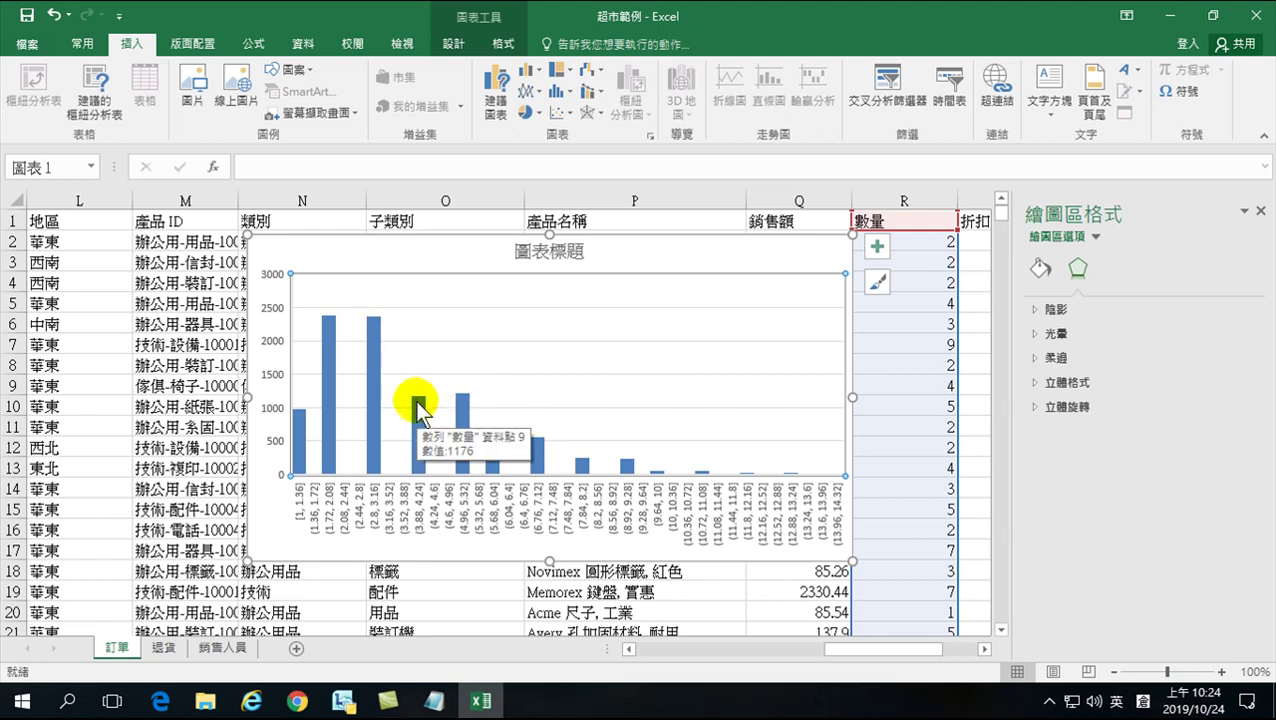
mouse_move(468, 403)
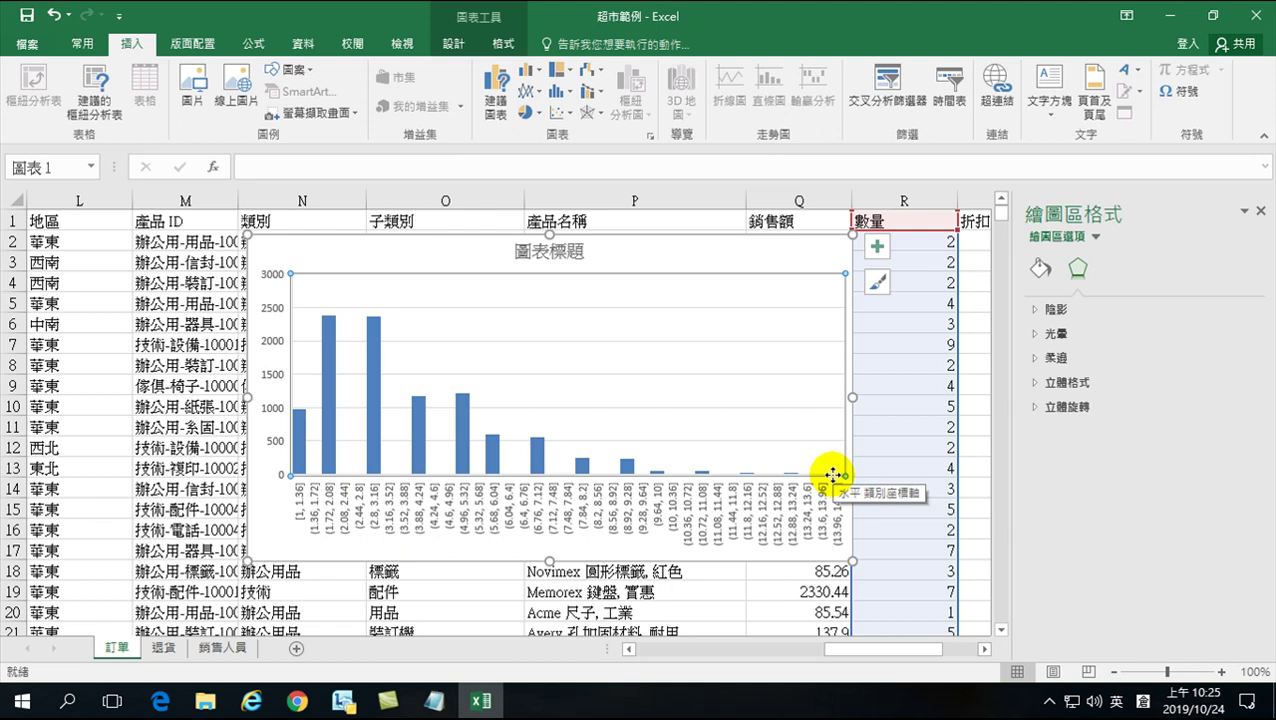
left_click(746, 473)
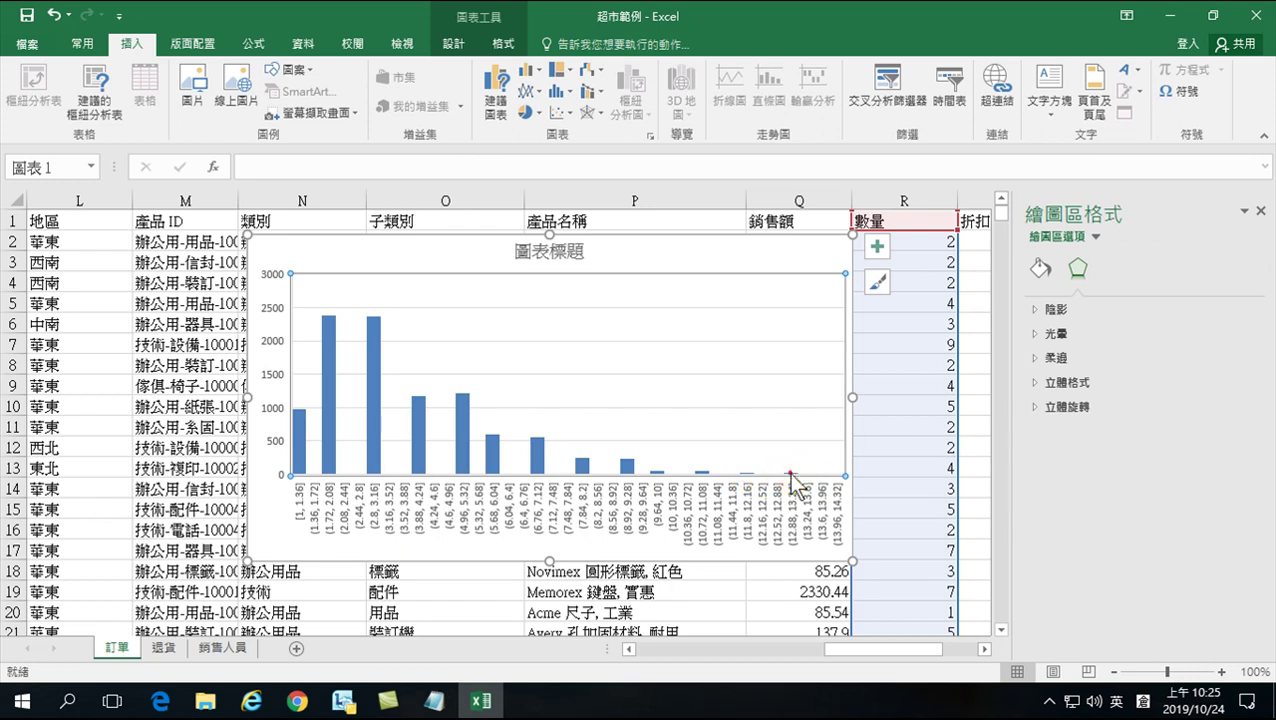
left_click(790, 474)
scroll(922, 531, "down", 3)
scroll(911, 541, "up", 3)
left_click(830, 474)
left_click(832, 490)
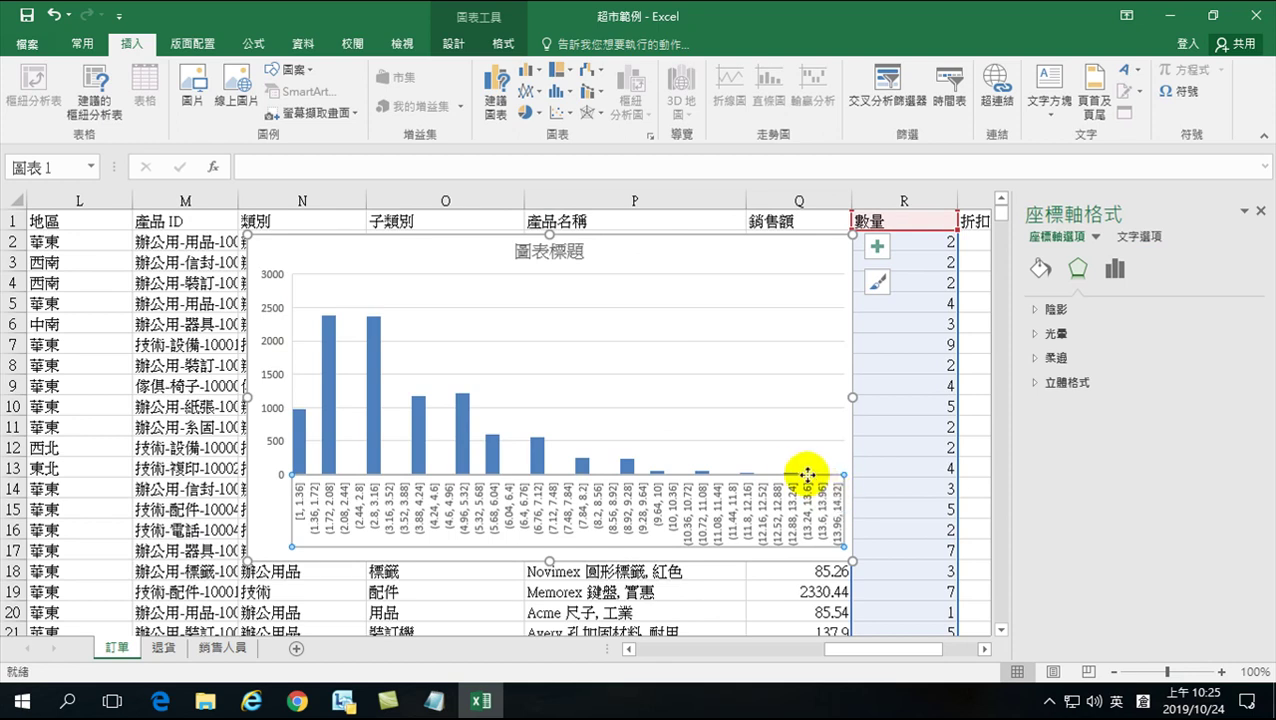
left_click(795, 474)
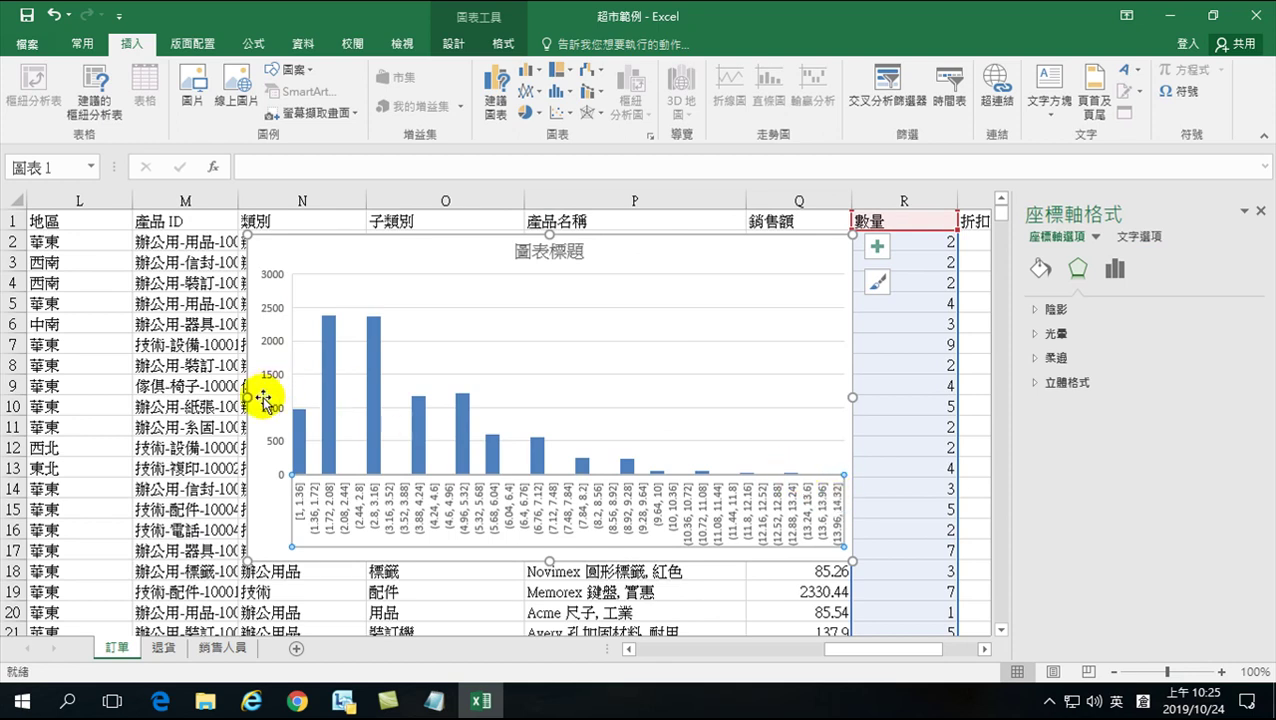
- Widen the histogram across columns L to Q and shift it slightly down and away from the 數量 column
left_click_drag(248, 400, 64, 400)
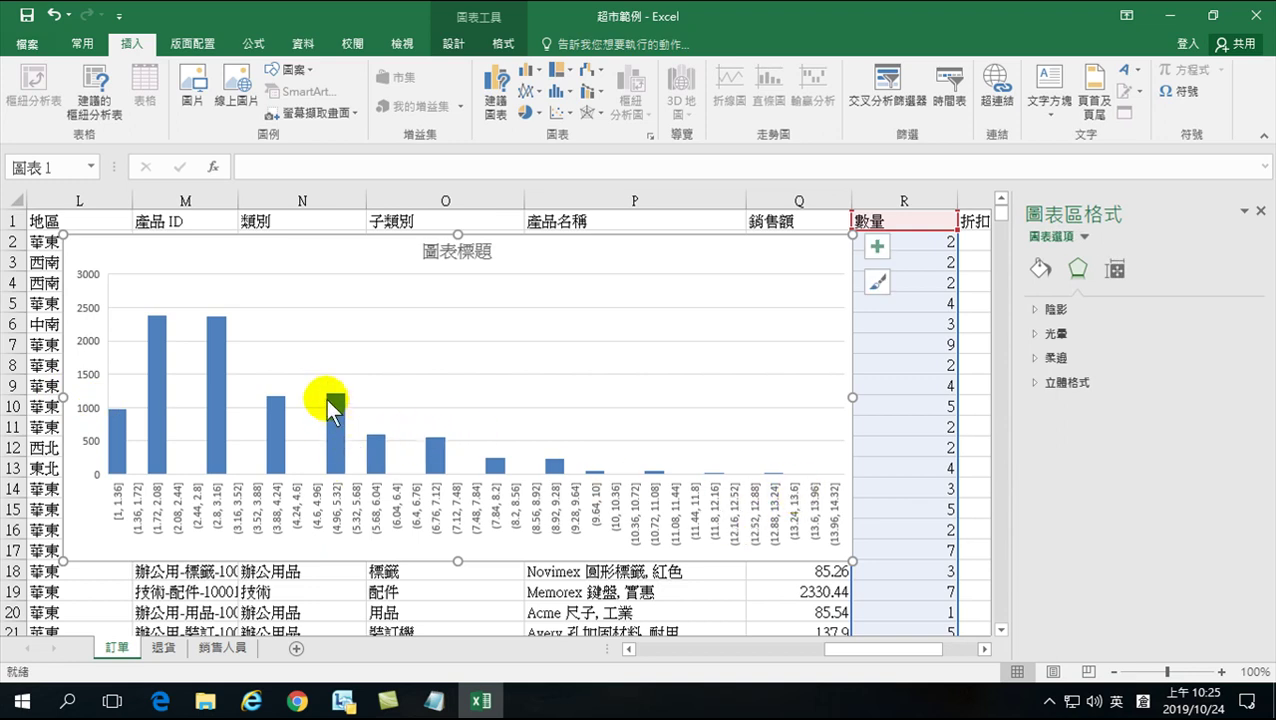
mouse_move(334, 401)
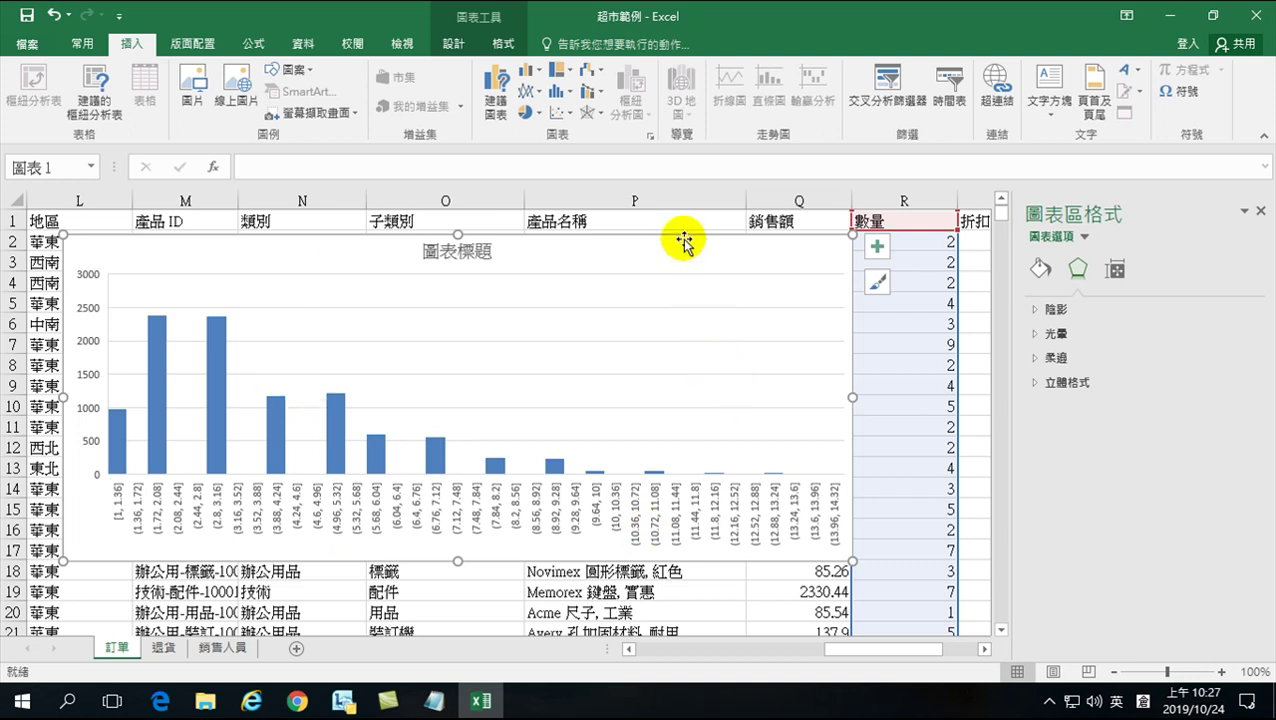
left_click_drag(672, 245, 644, 274)
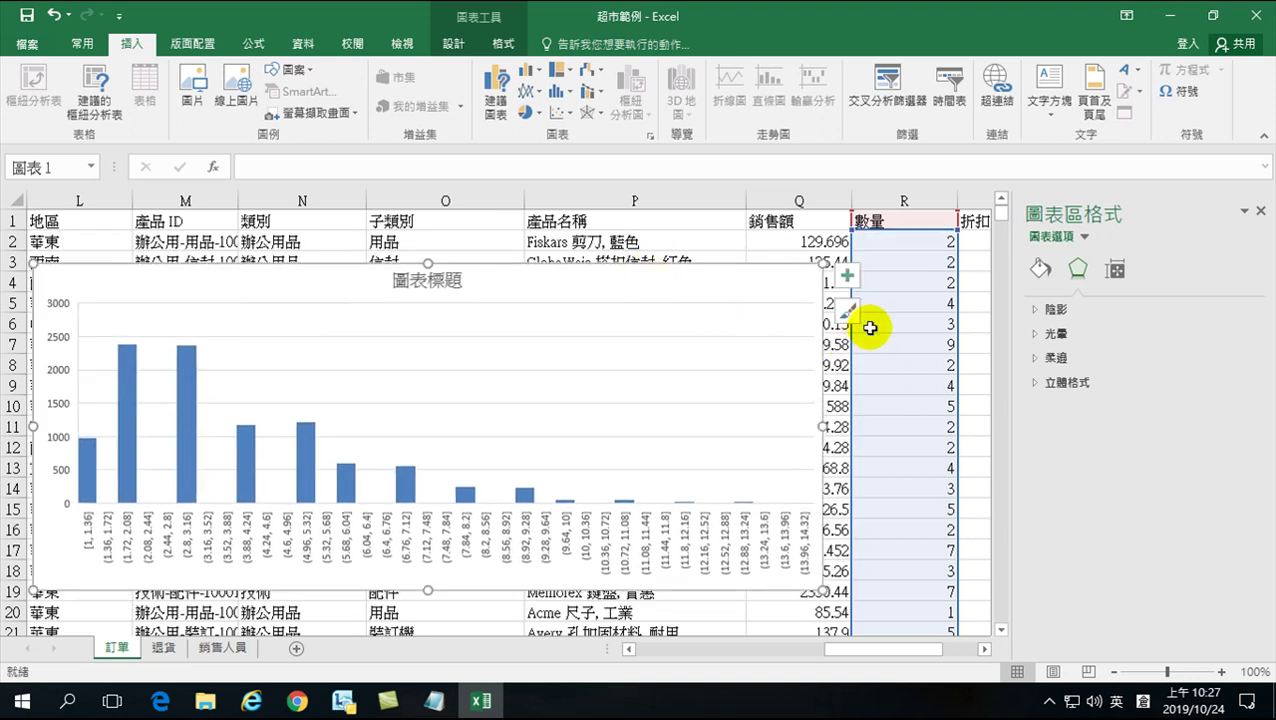
- Set the quantity in cell R7 to 90 and inspect how the histogram's bars and intervals respond
left_click(920, 246)
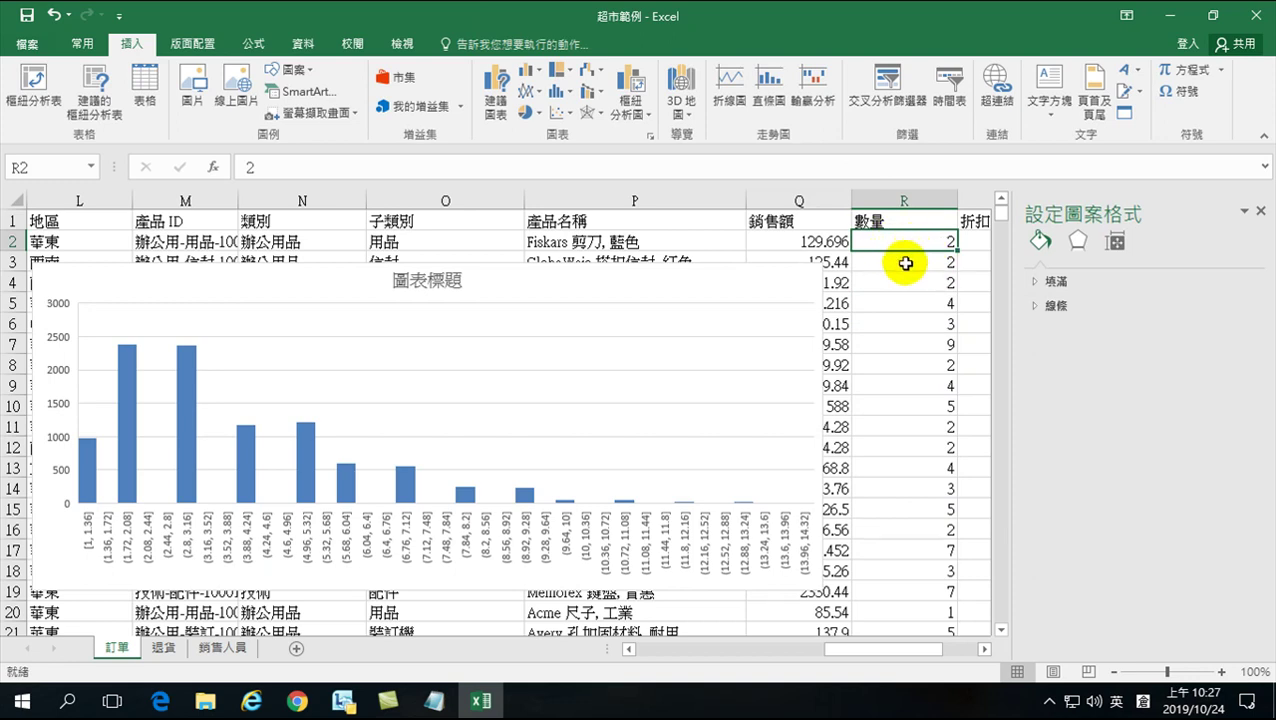
left_click(913, 343)
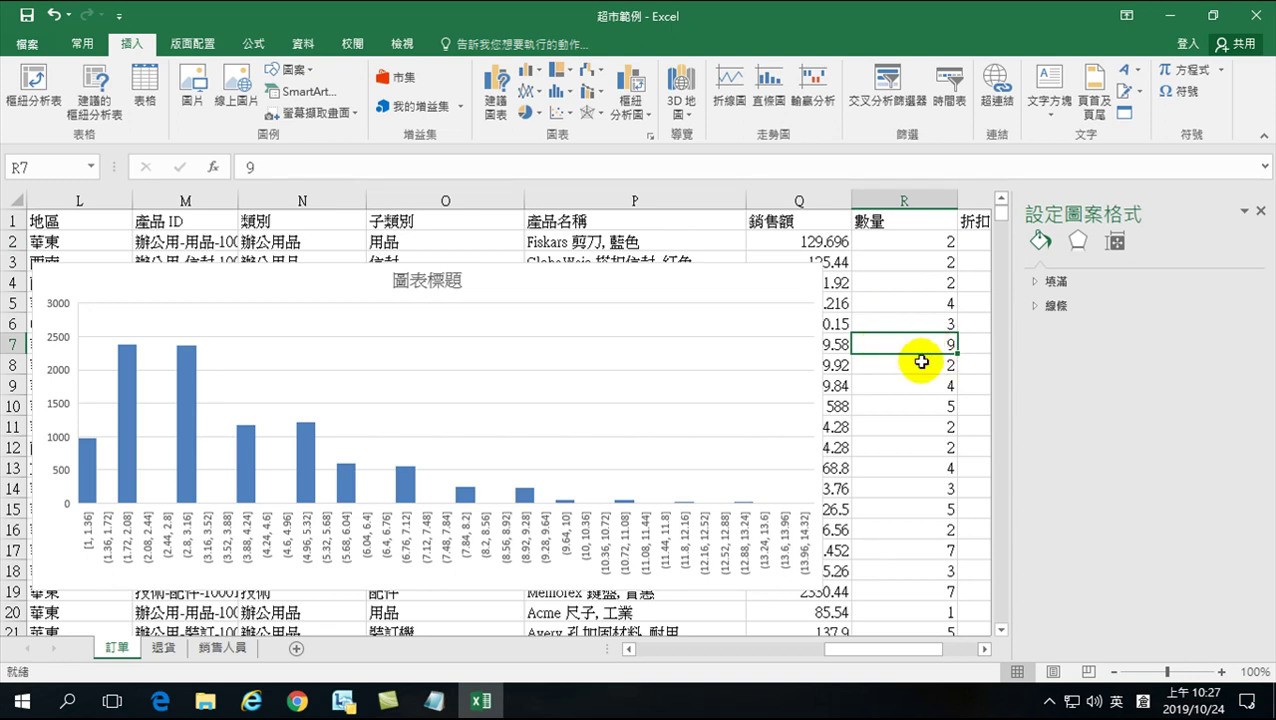
double_click(921, 362)
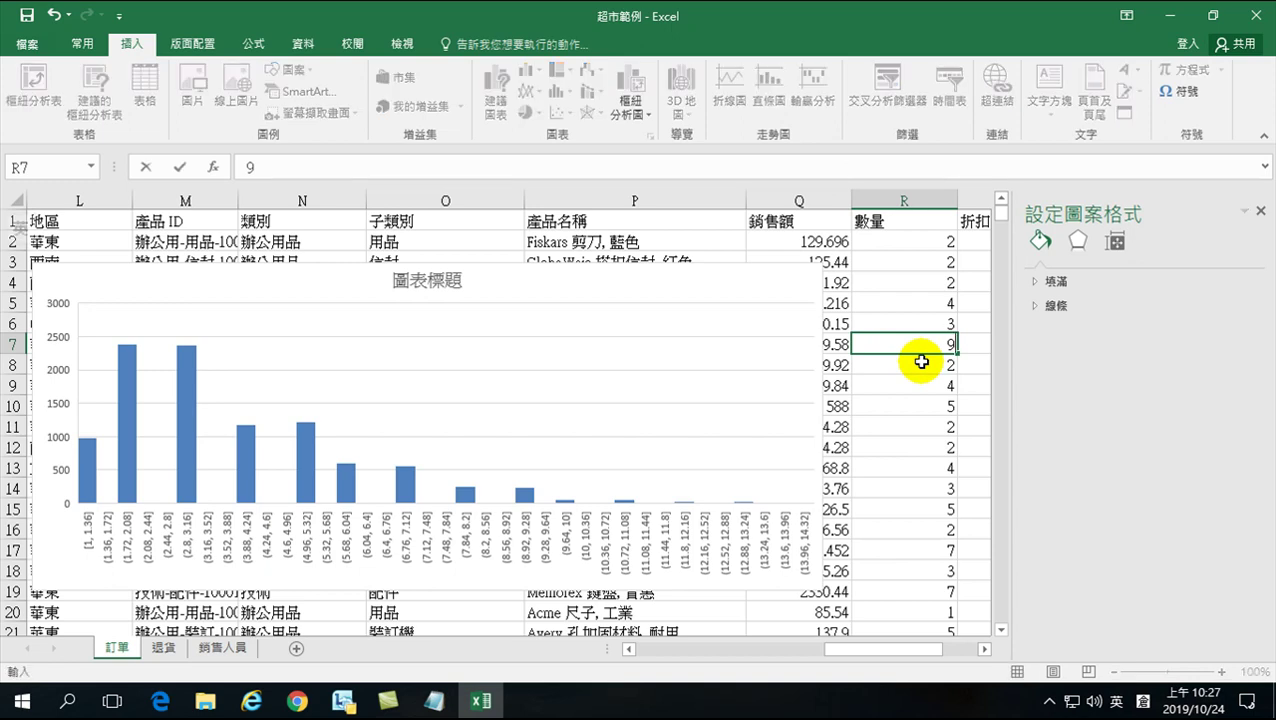
key("Return")
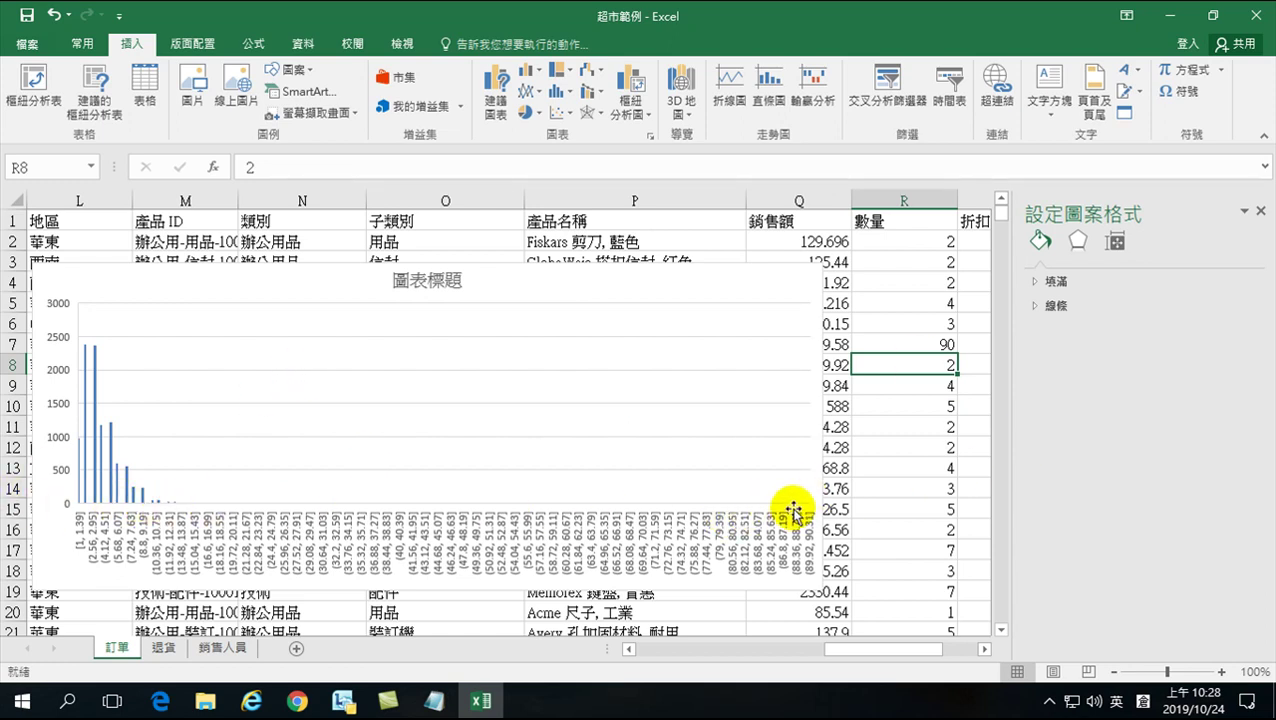
left_click(550, 395)
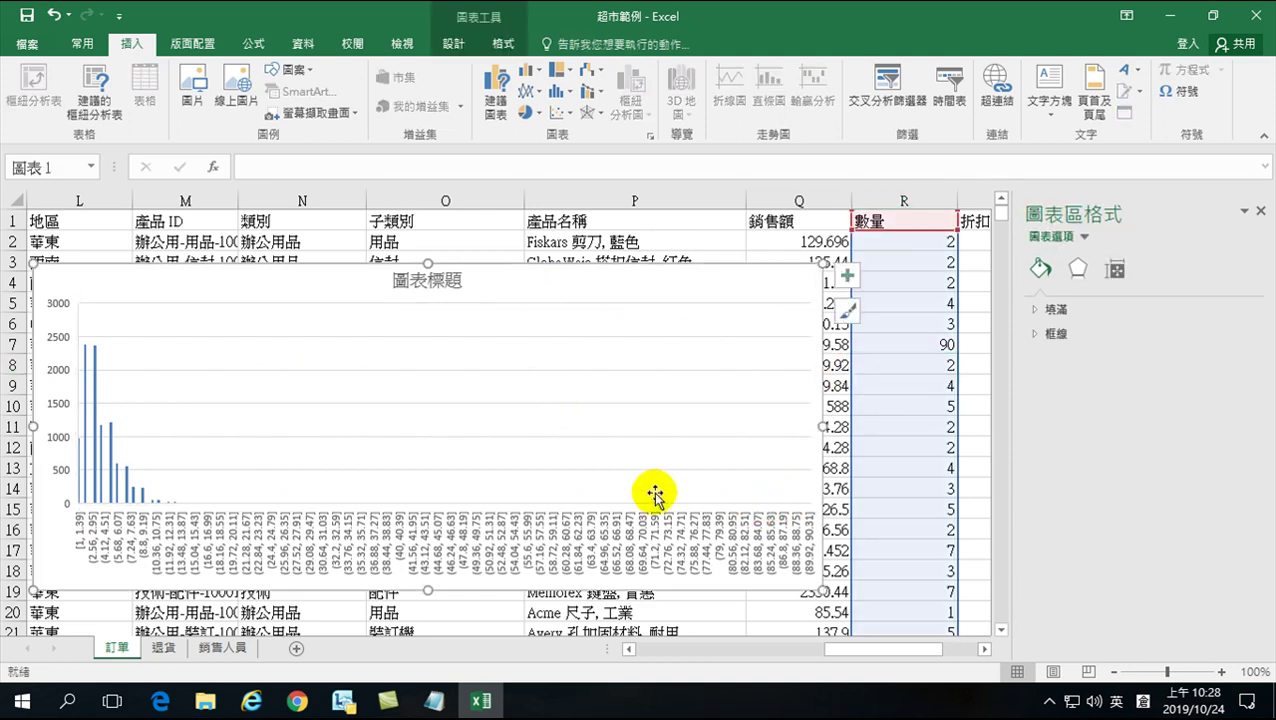
left_click(128, 483)
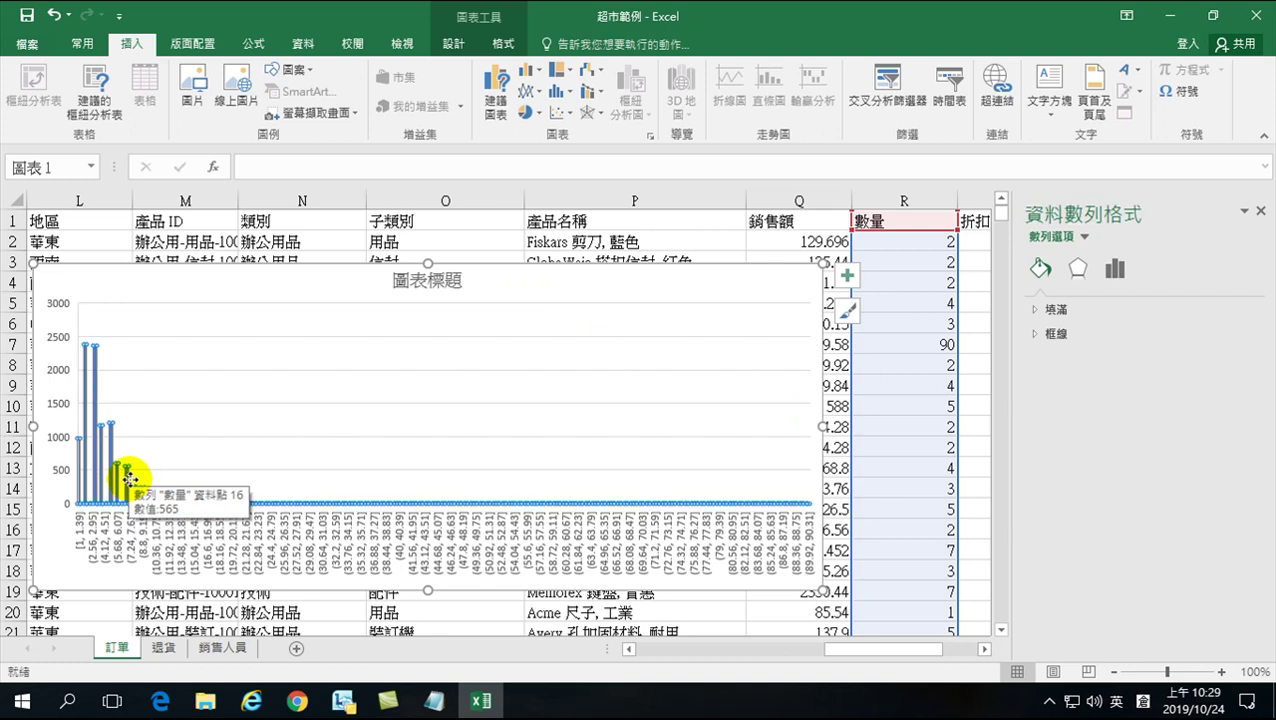
right_click(129, 480)
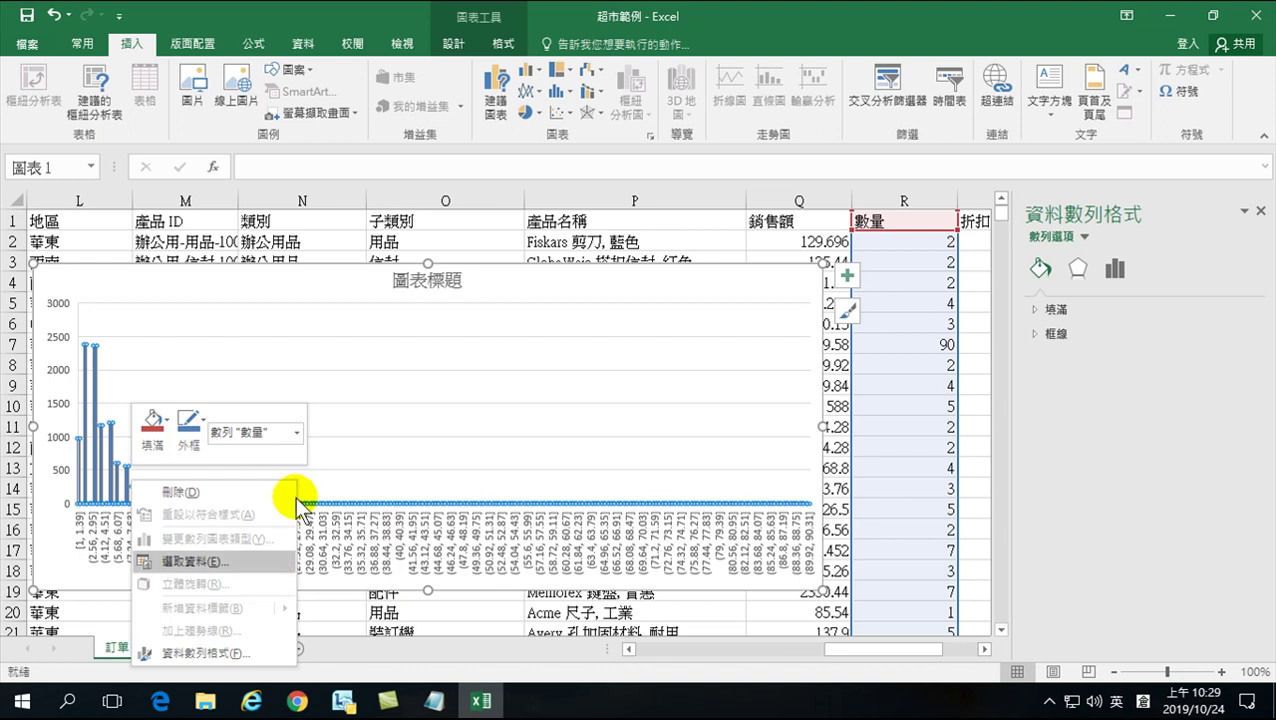
left_click(495, 276)
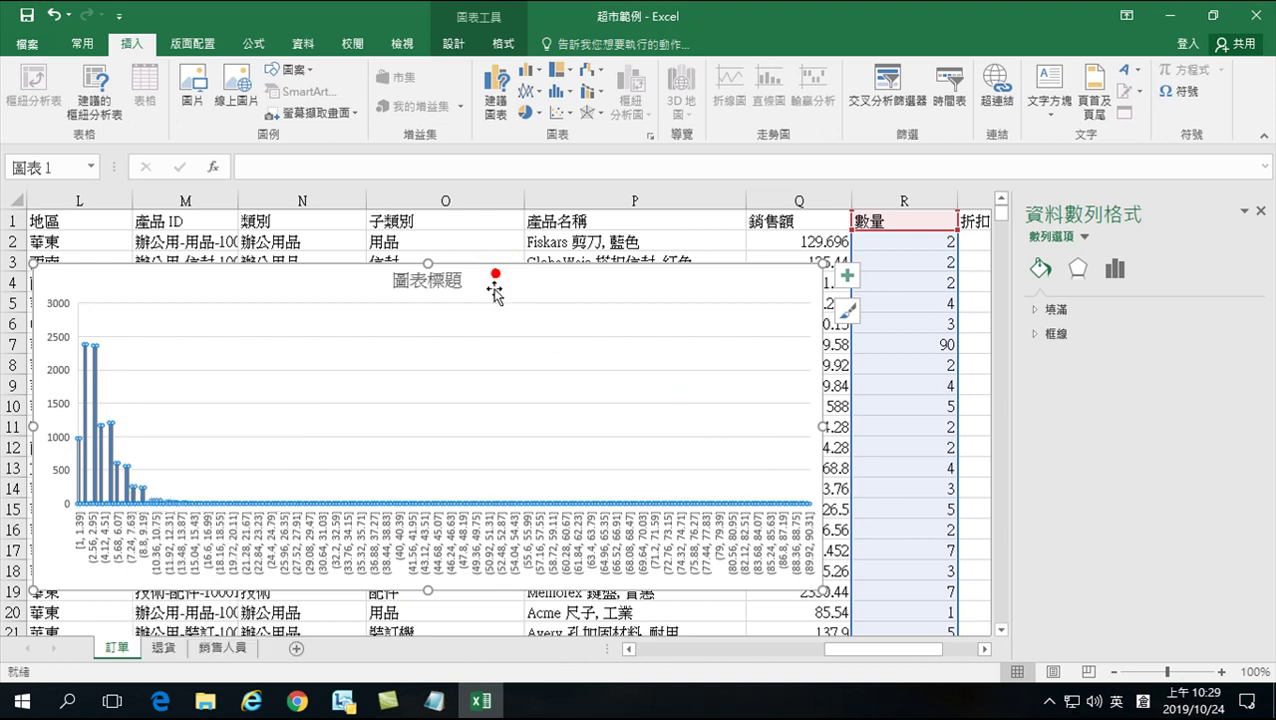
- Set the quantity in cell R7 to 30
left_click(935, 344)
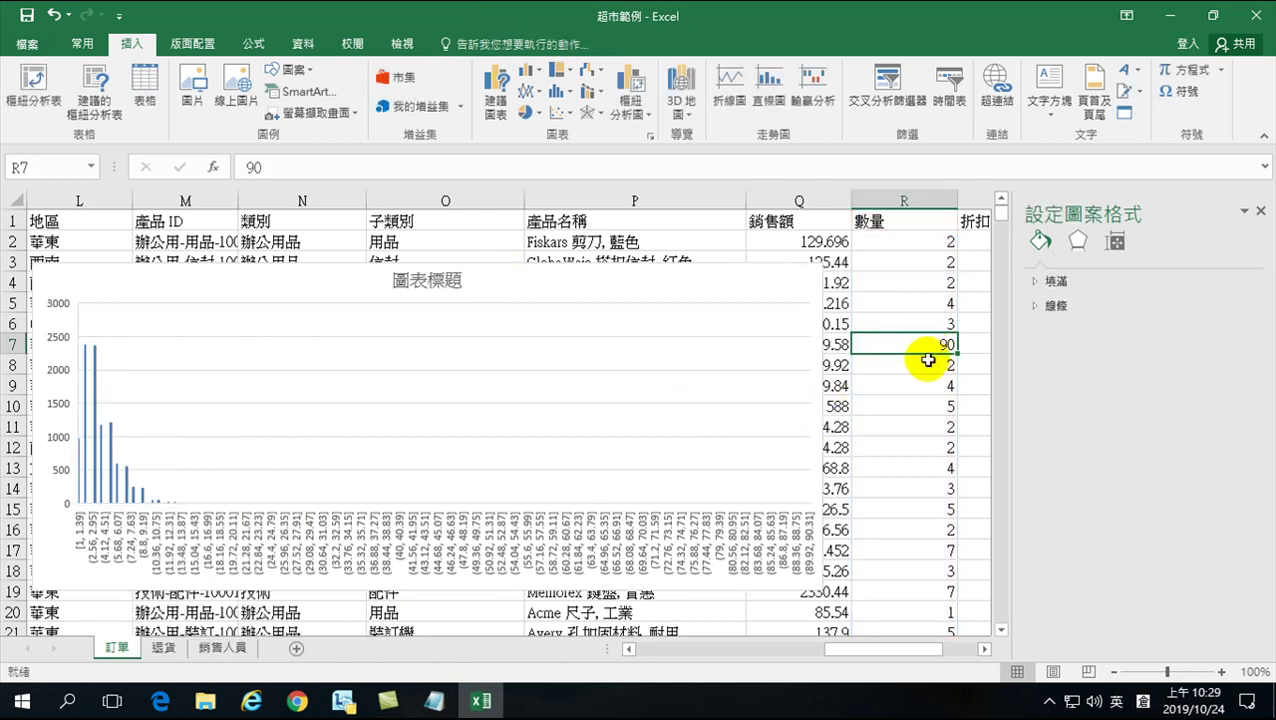
type("3")
key("Return")
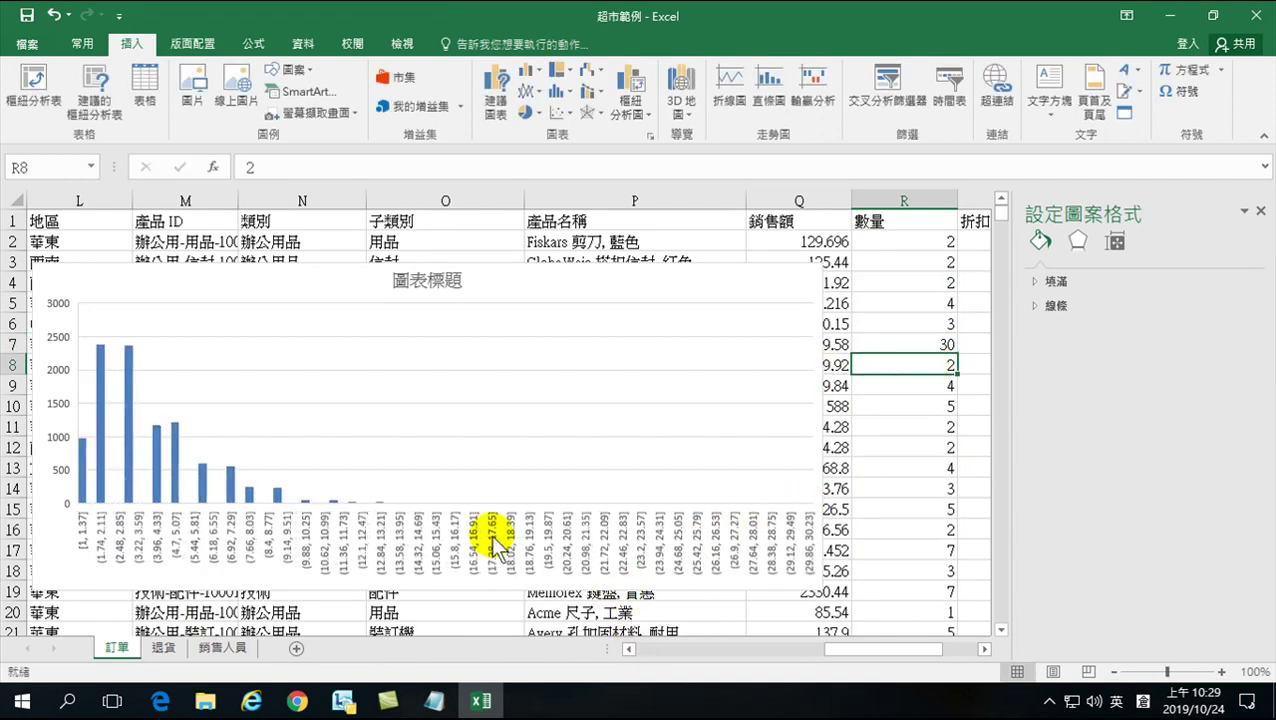
- Enlarge the histogram over the 數量 column and select its horizontal axis to check the highest interval
left_click(356, 287)
left_click_drag(822, 590, 925, 622)
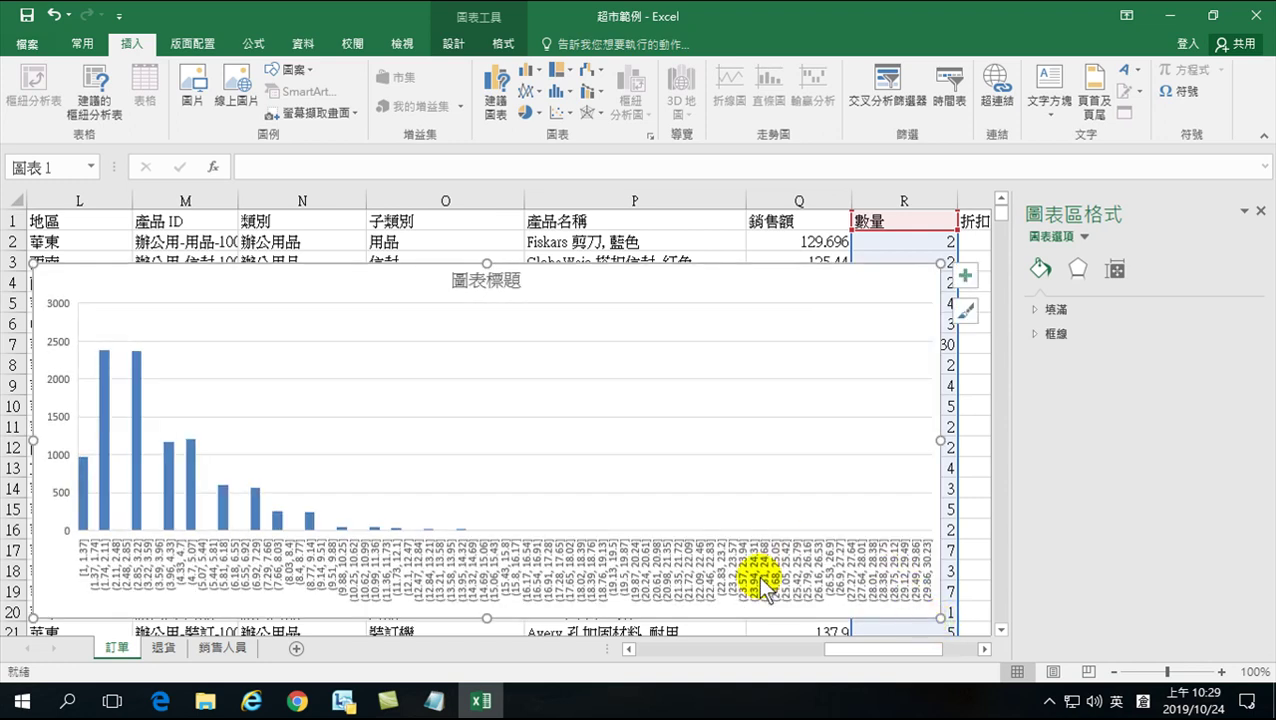
left_click(925, 531)
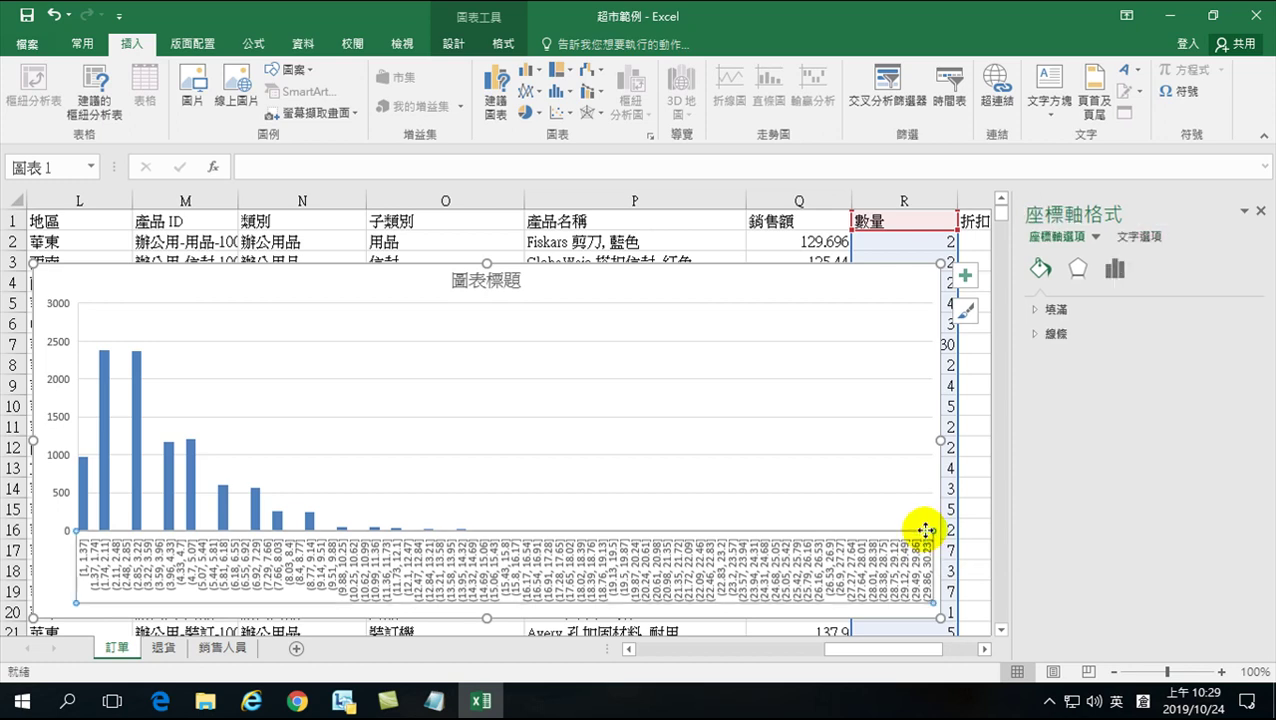
- Stretch the histogram upward over the header row and select its horizontal axis
left_click(925, 522)
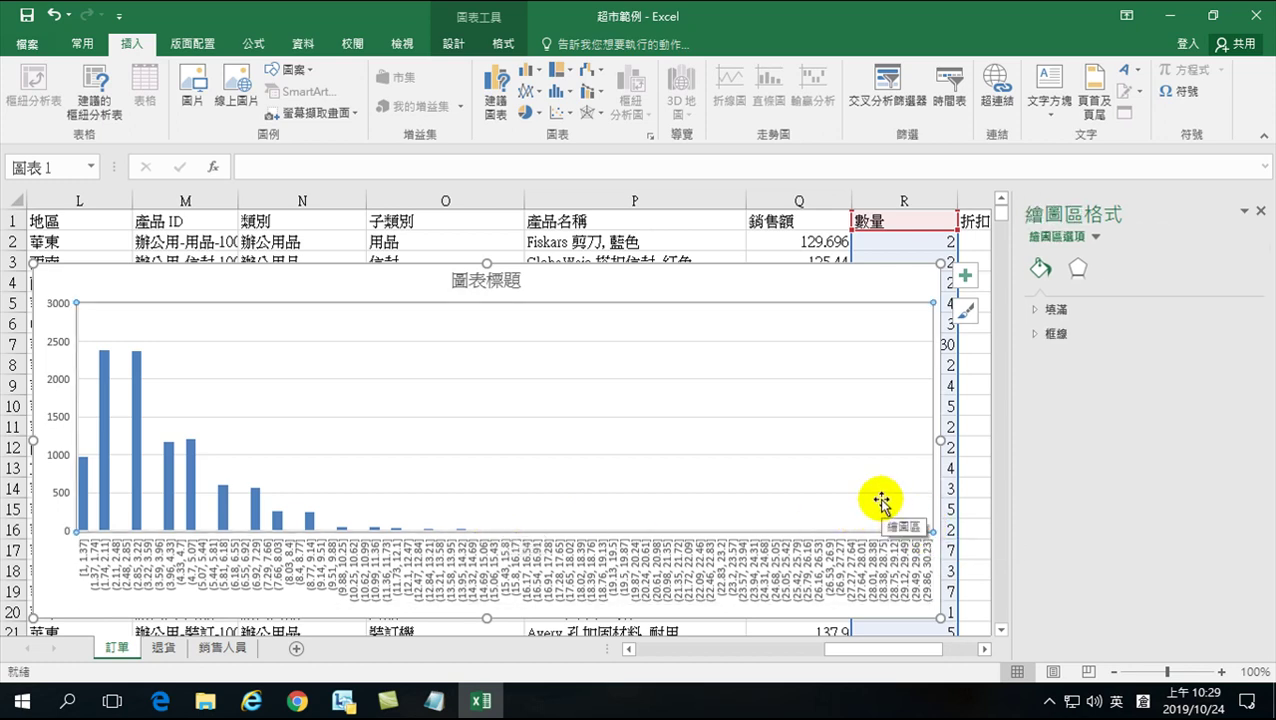
left_click_drag(488, 262, 489, 224)
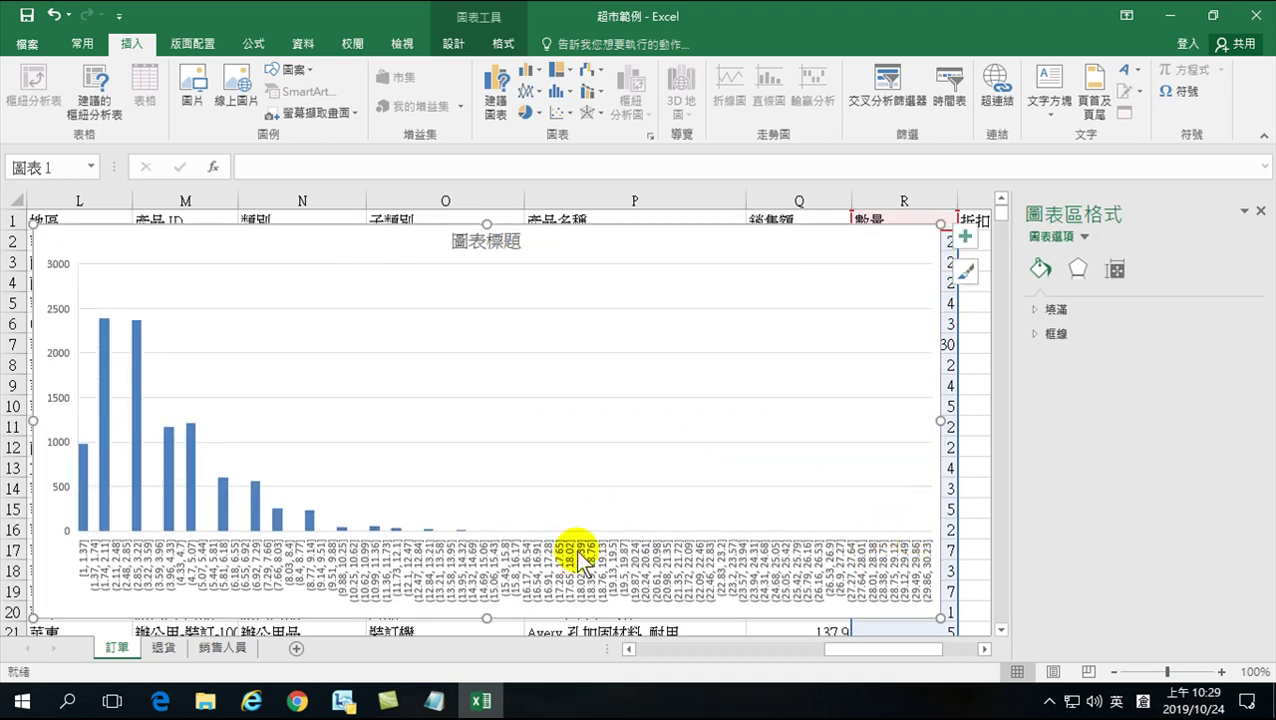
right_click(463, 540)
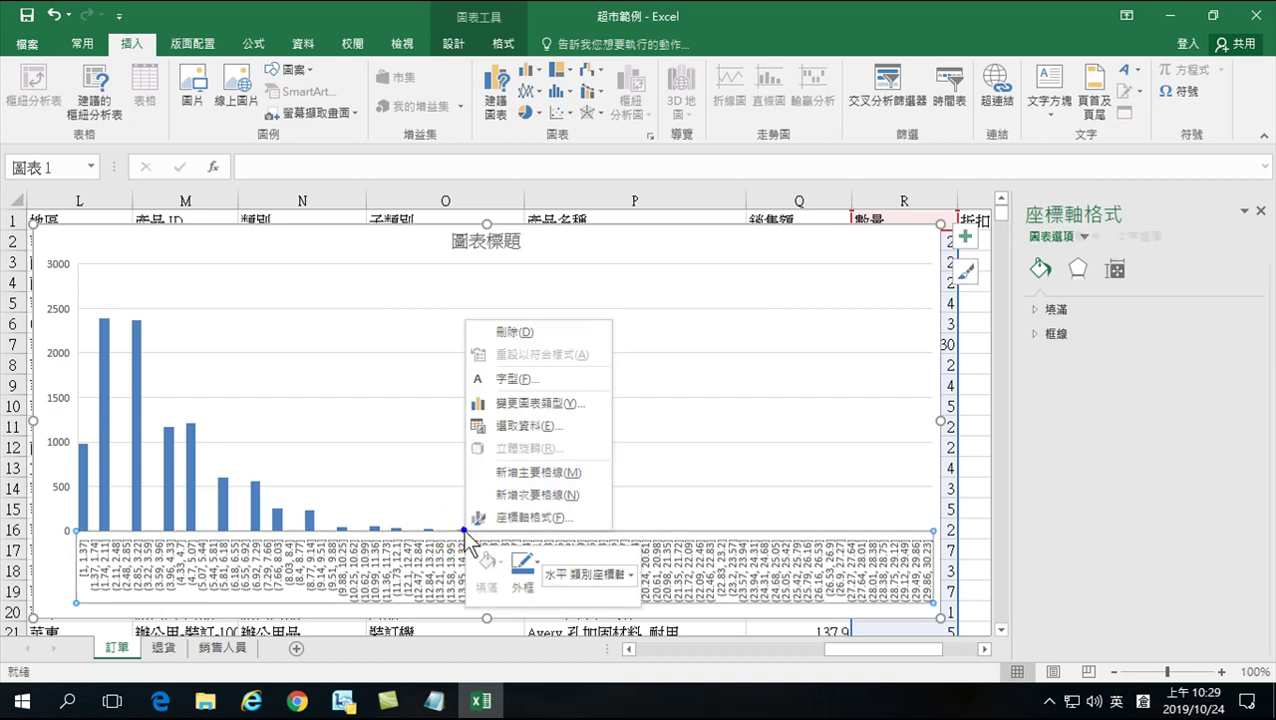
left_click(458, 529)
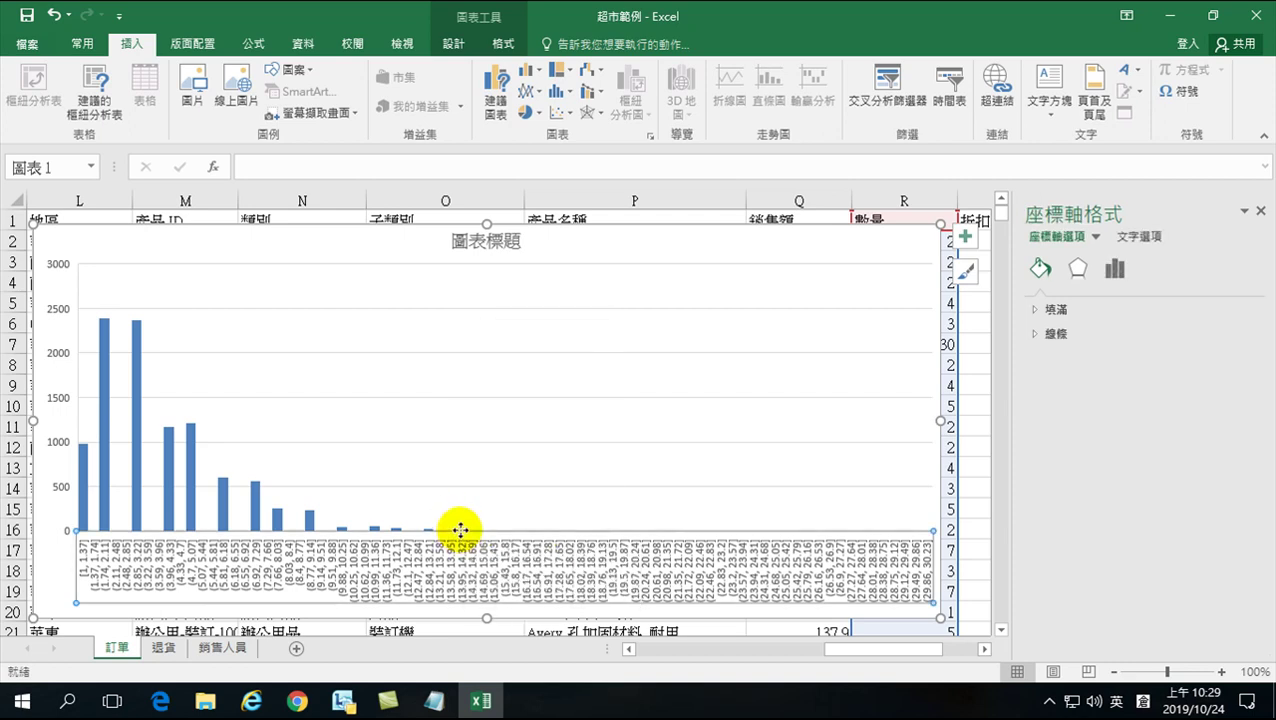
- Examine the data source settings of the histogram's 數量 series and leave them unchanged
left_click(184, 432)
left_click(191, 441)
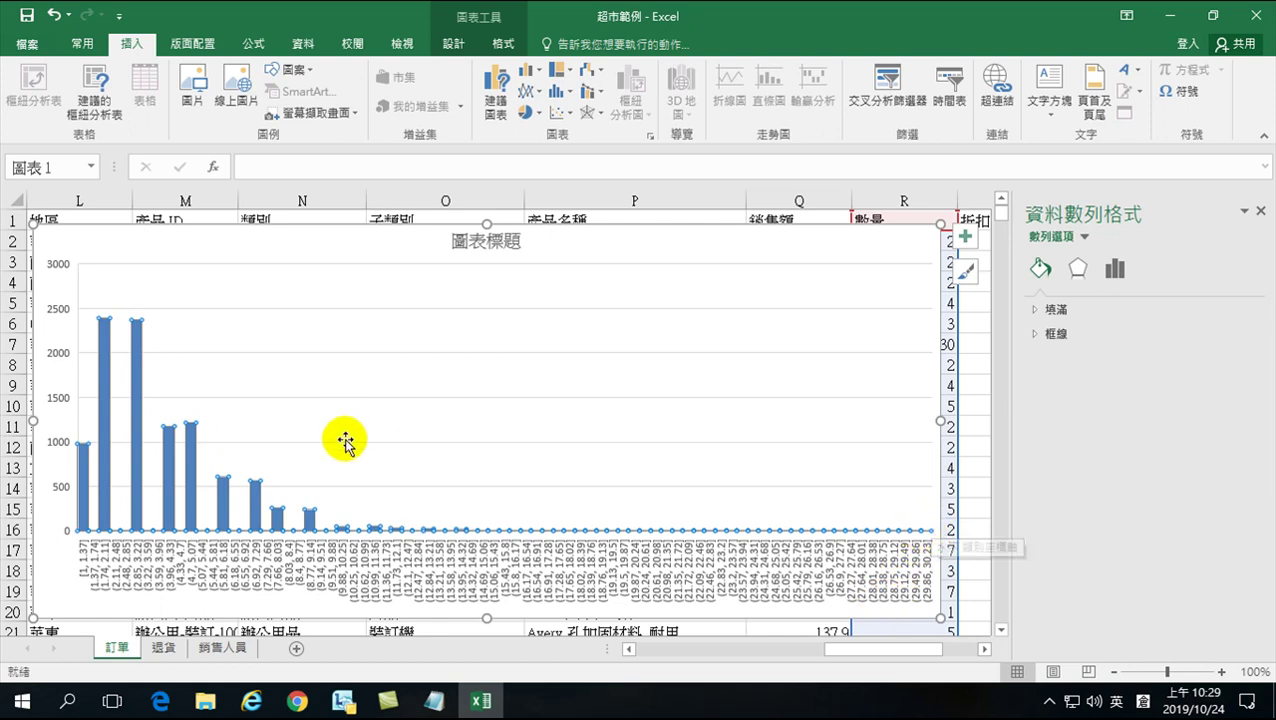
right_click(309, 518)
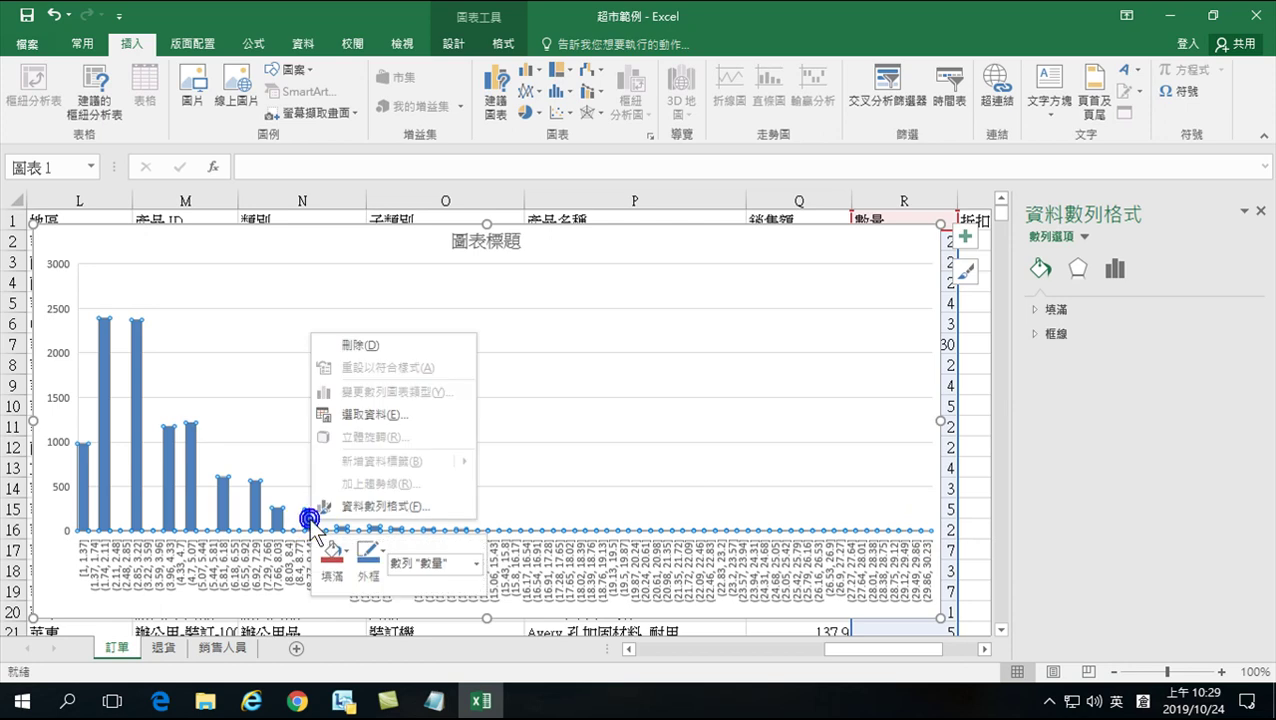
left_click(372, 414)
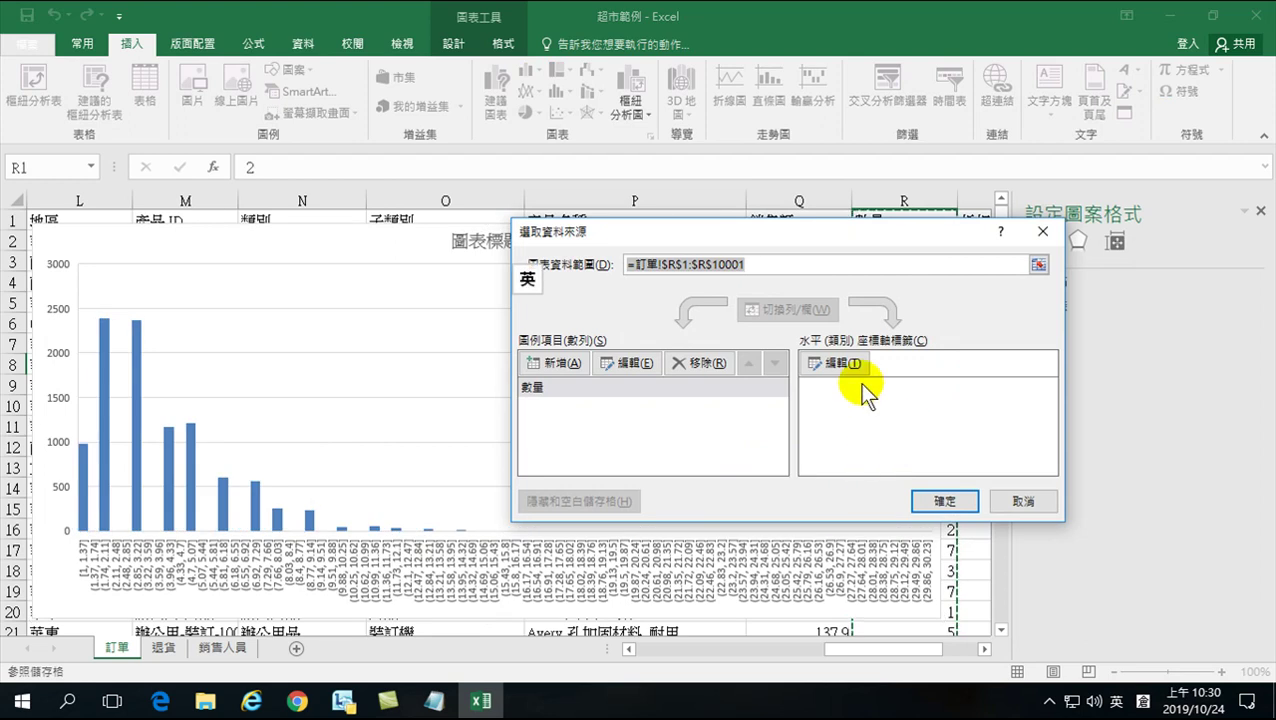
left_click(1023, 501)
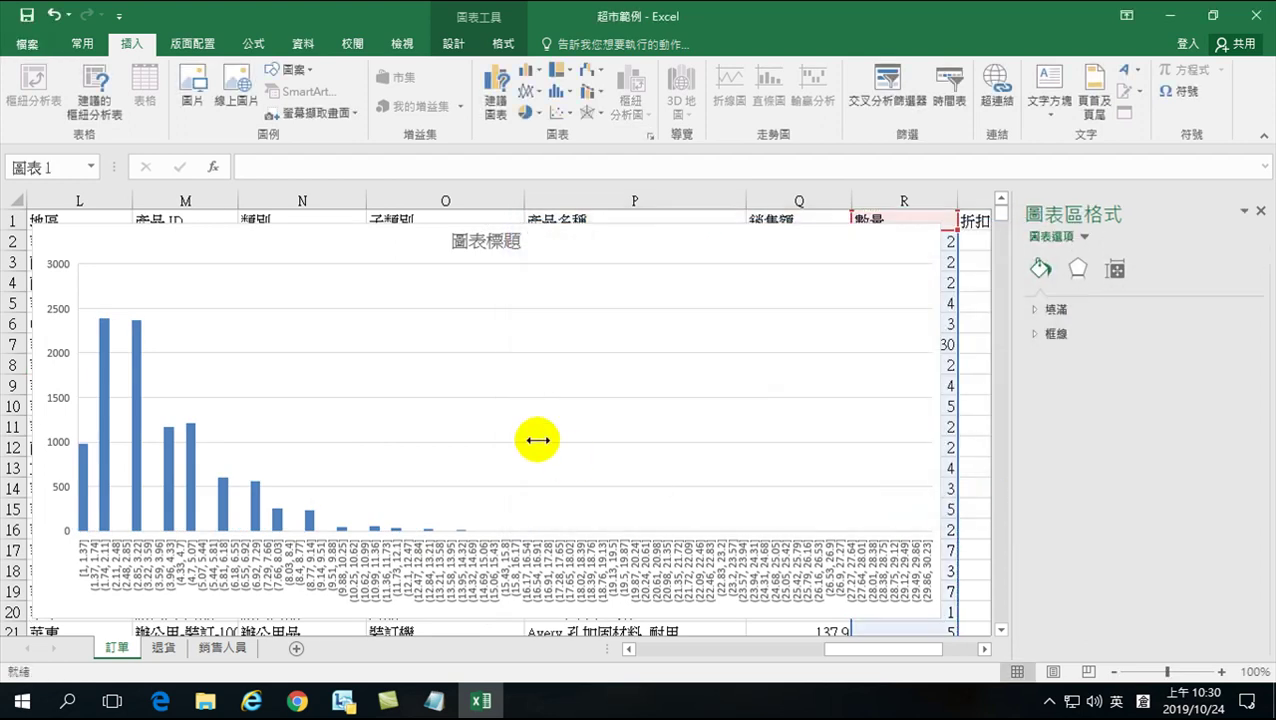
- Narrow the histogram and shift it over columns M to Q so that the values in the 數量 column are uncovered
left_click(535, 437)
left_click_drag(834, 646, 854, 656)
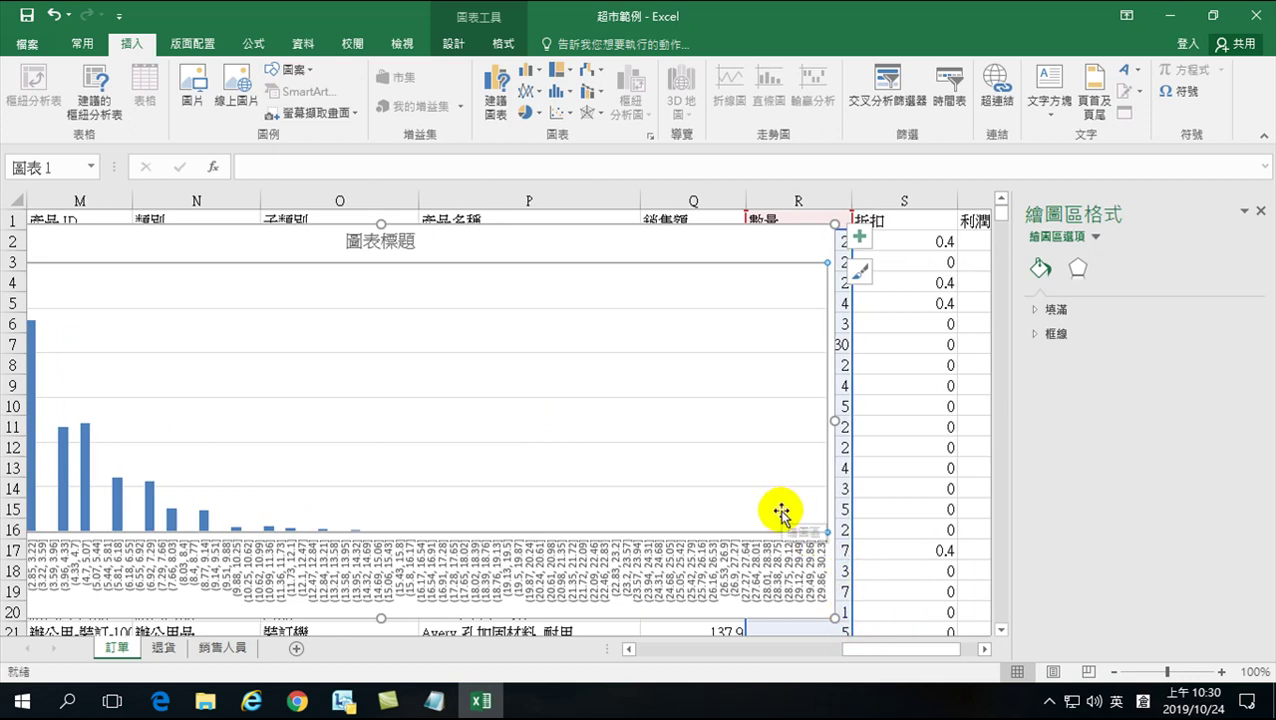
left_click_drag(285, 239, 370, 245)
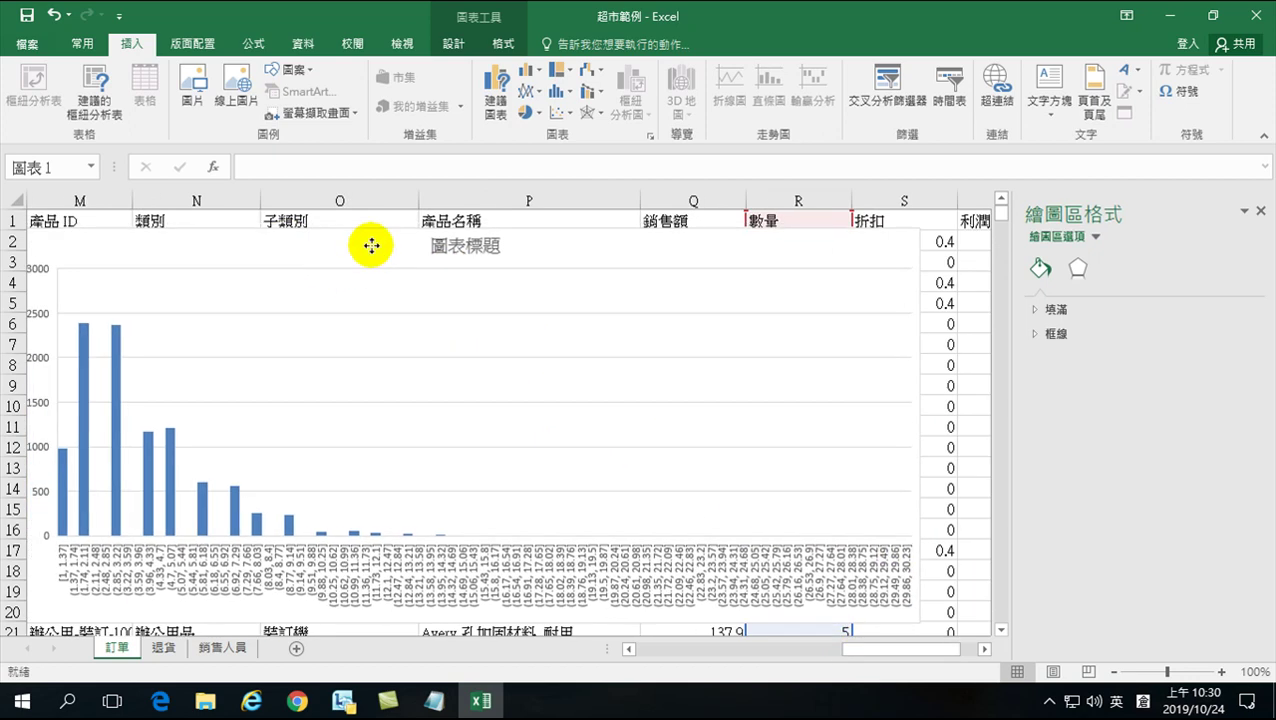
left_click_drag(919, 425, 677, 425)
left_click_drag(251, 248, 364, 258)
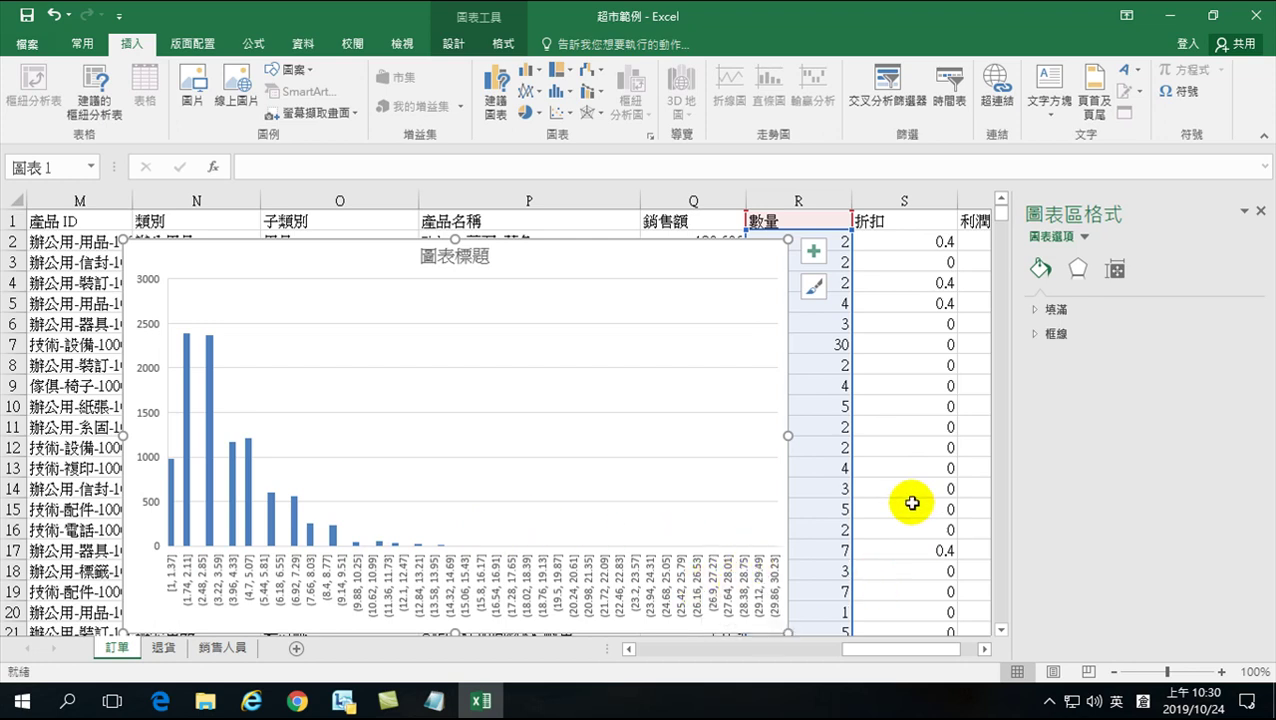
left_click(655, 263)
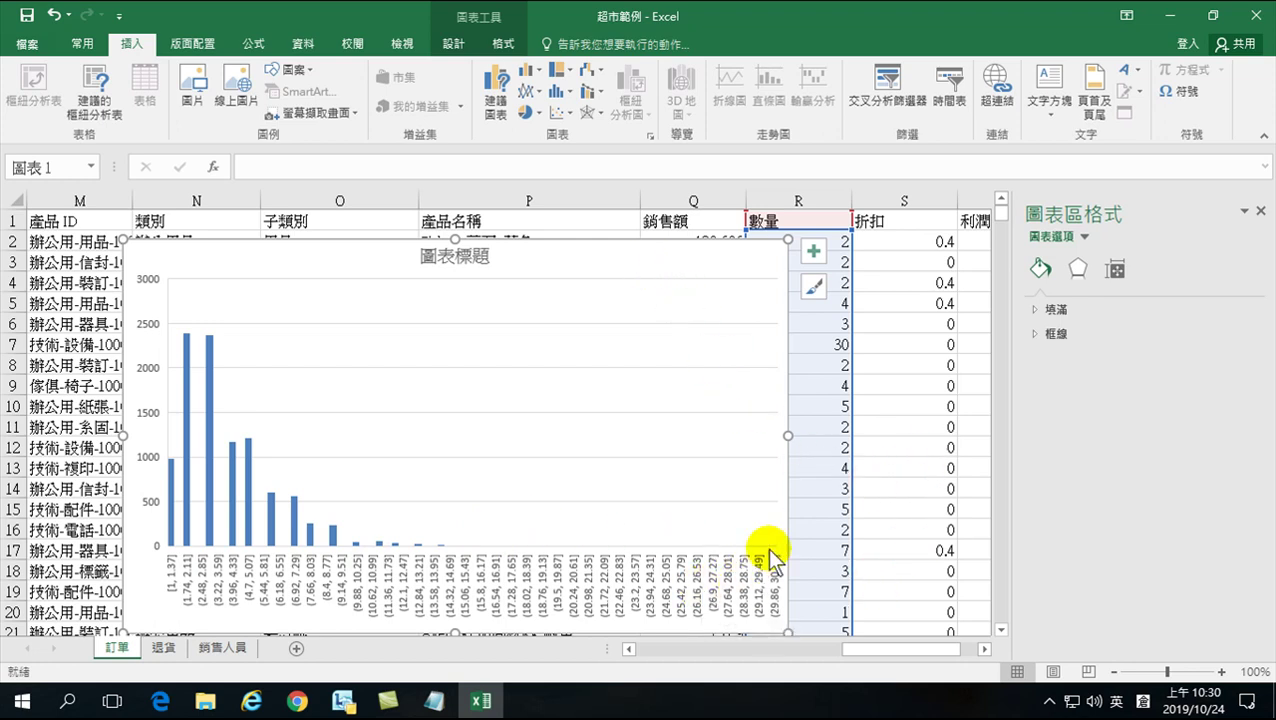
- Set the quantities in cells R8 to R13 to 30 and select the histogram to check its highest interval
left_click(916, 428)
left_click_drag(882, 645, 918, 644)
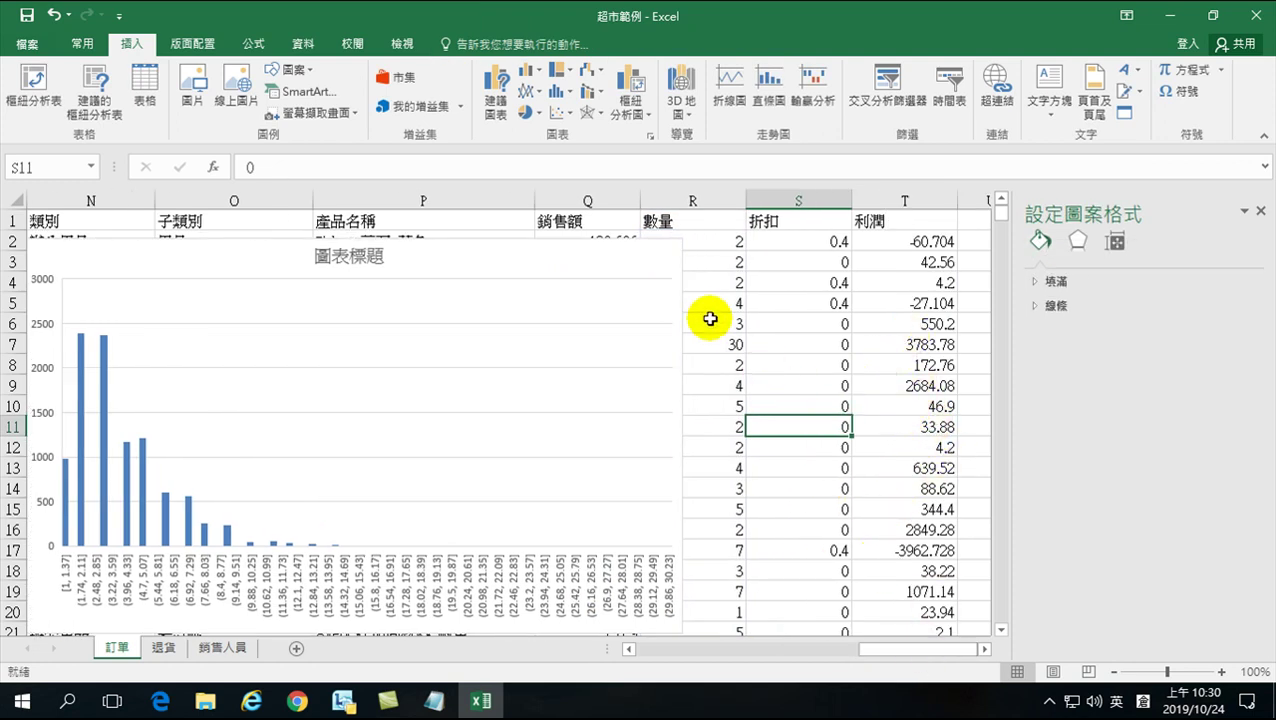
left_click(729, 363)
key("ctrl+d")
key("Down")
key("ctrl+d")
key("Down")
type("32")
key("Return")
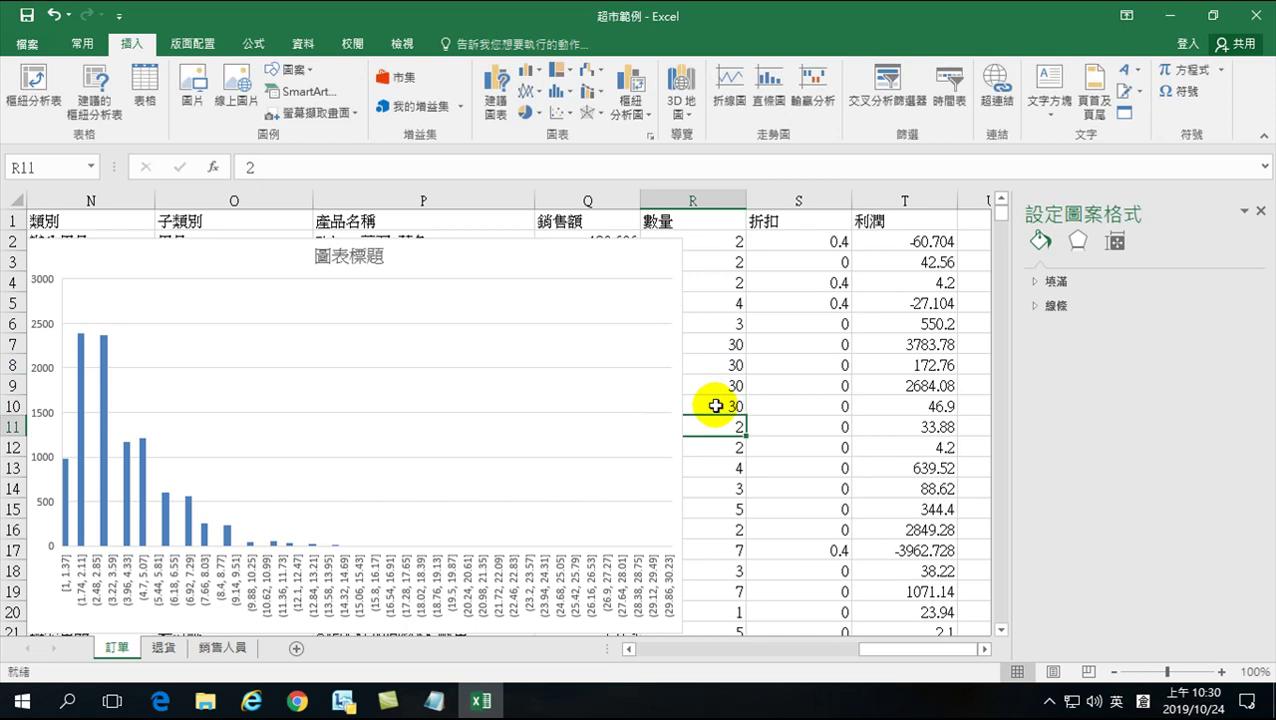
type("30")
key("Return")
type("30")
key("Return")
type("30")
key("Return")
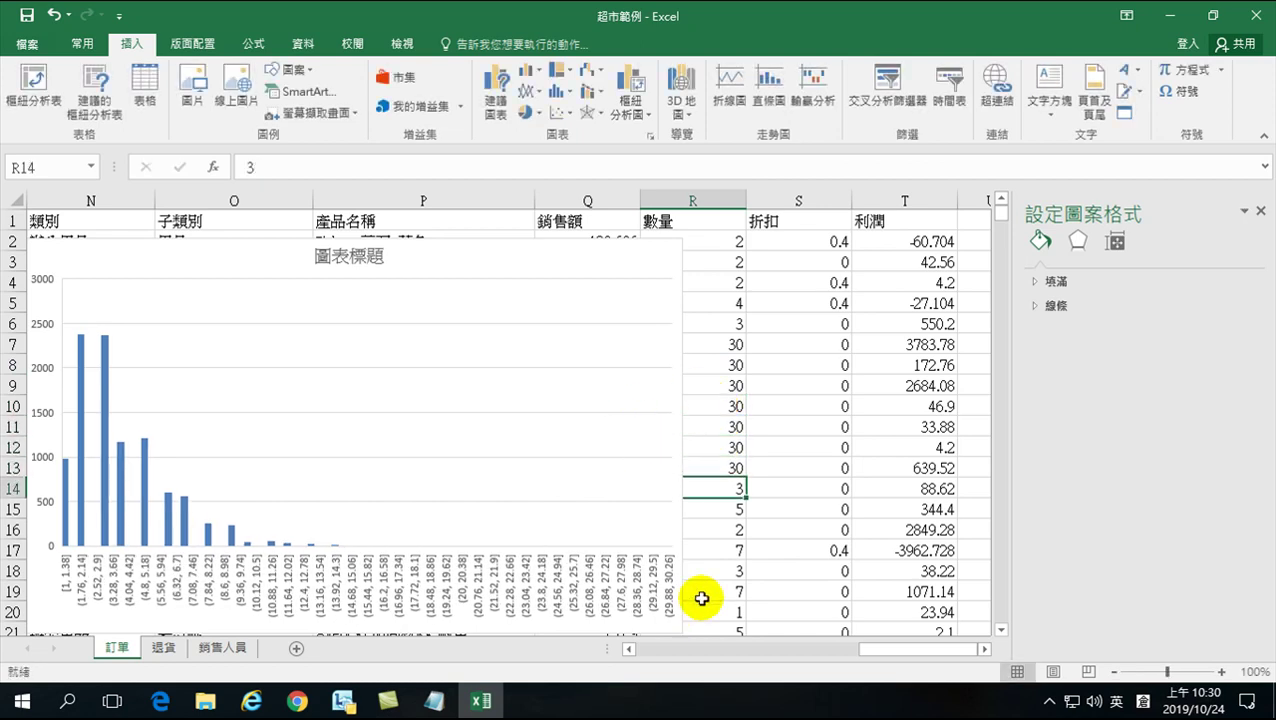
left_click(627, 280)
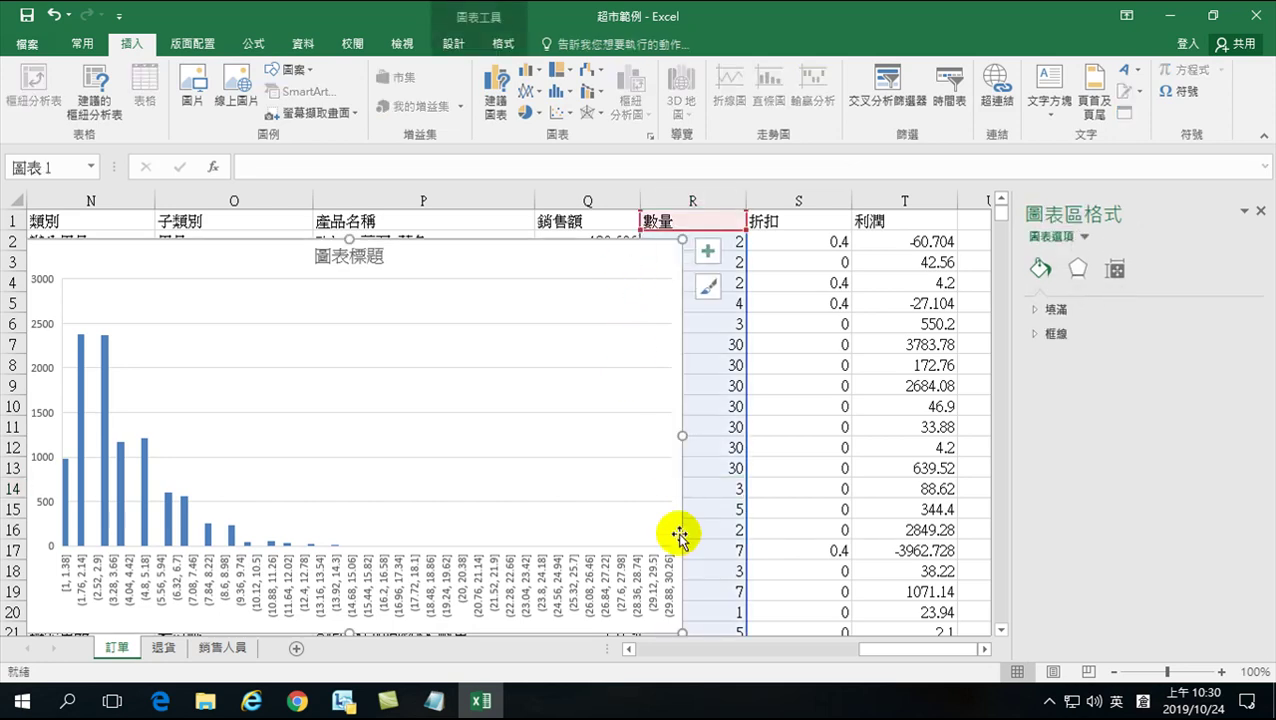
- Fill the quantity 30 from cell R13 down to R135 and return to the histogram
left_click(733, 466)
left_click_drag(737, 479, 755, 507)
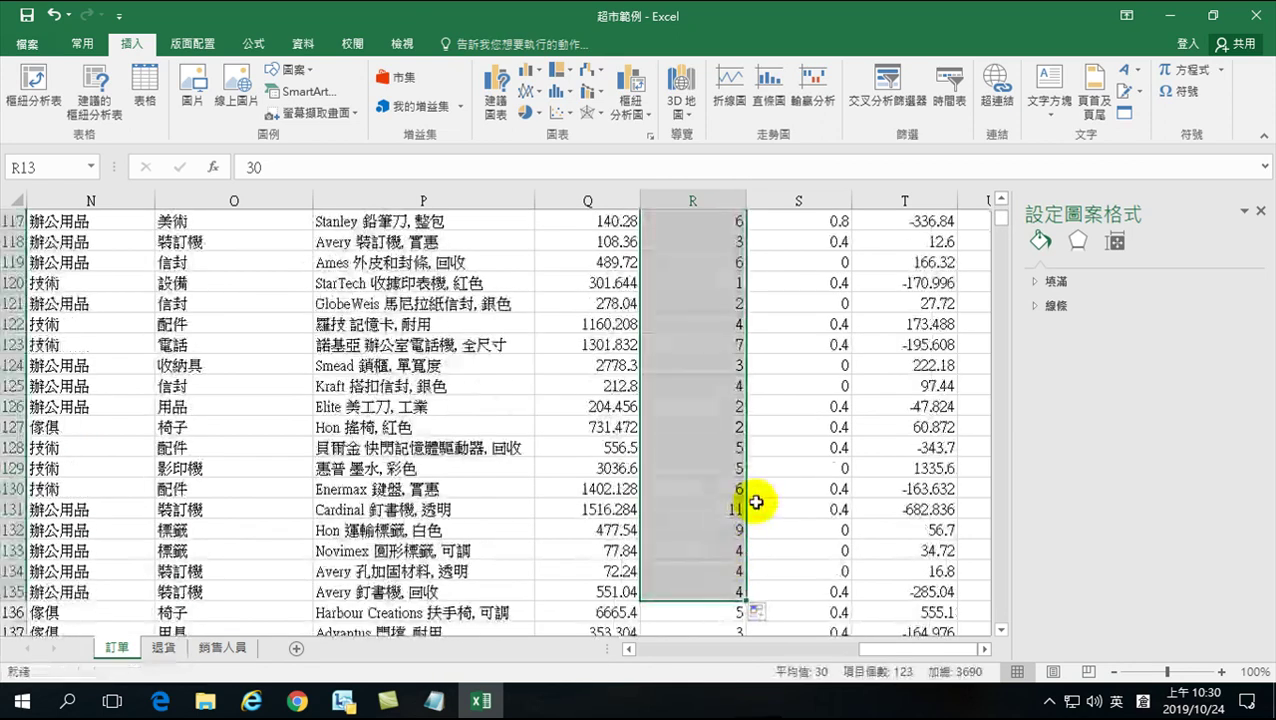
scroll(749, 521, "up", 10)
scroll(722, 537, "up", 20)
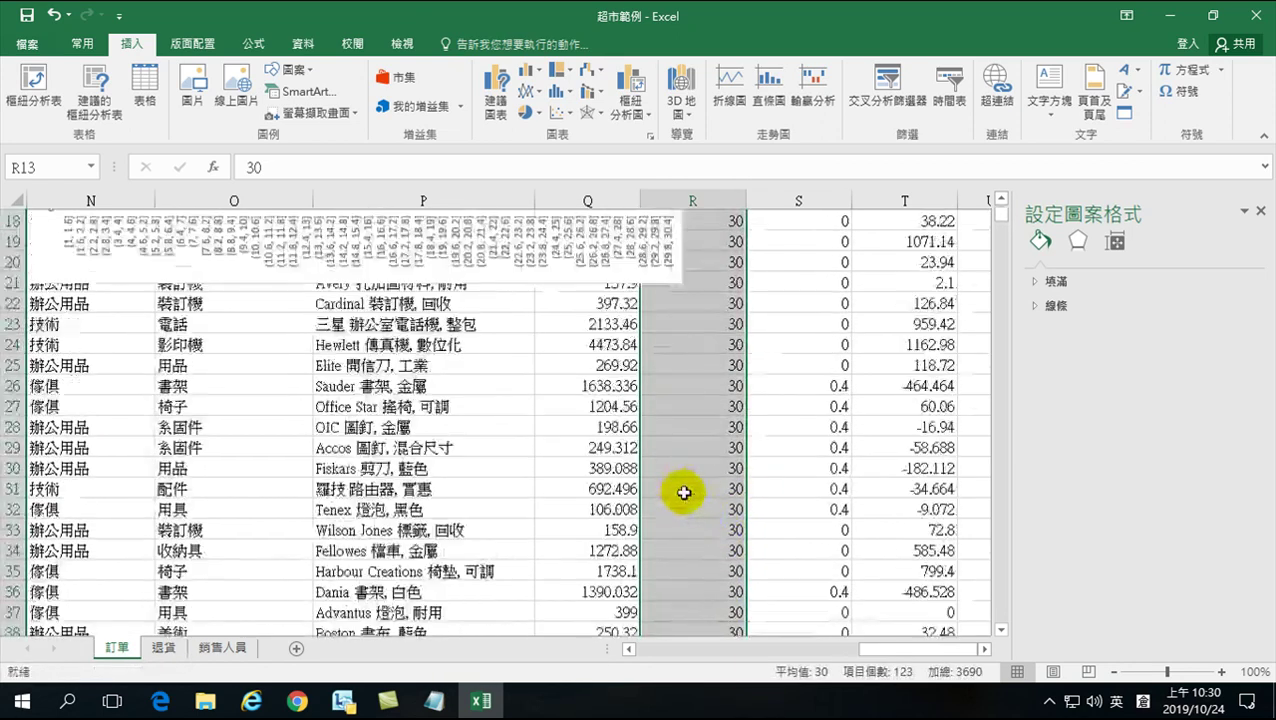
- Select the histogram's last bar, for the interval around 30, and examine its value against the empty intervals before it
left_click(667, 550)
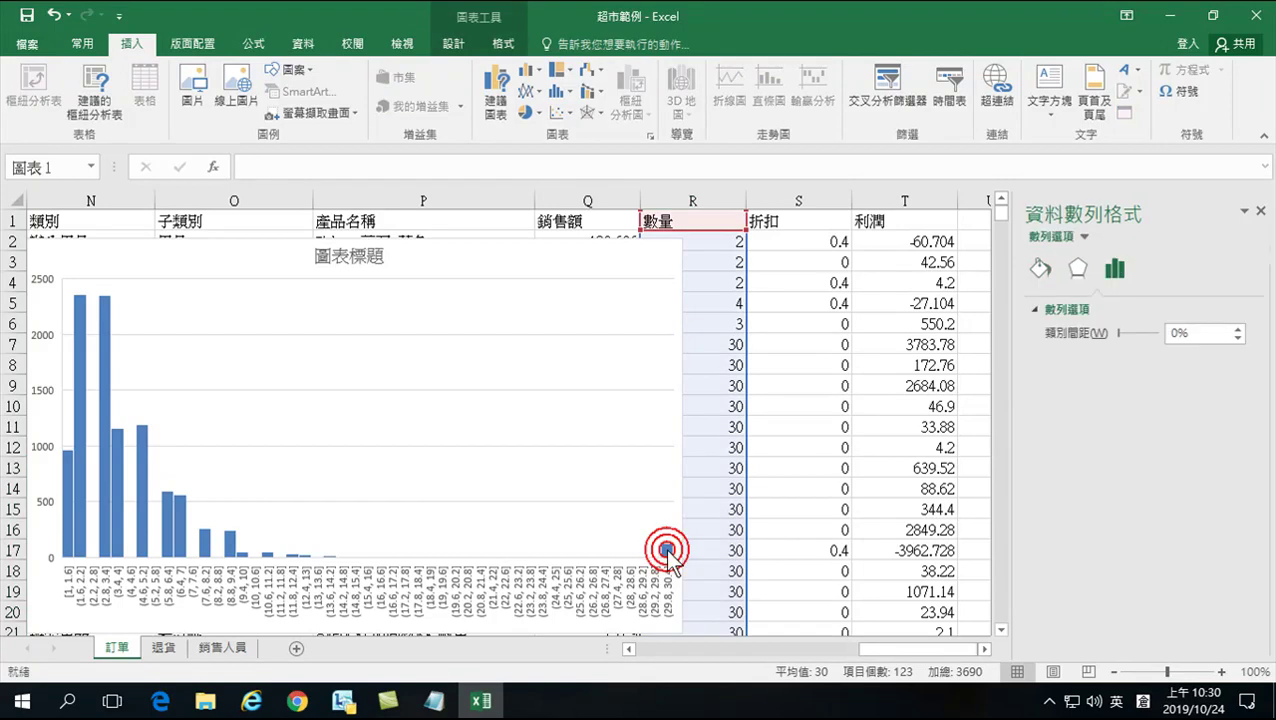
left_click(667, 550)
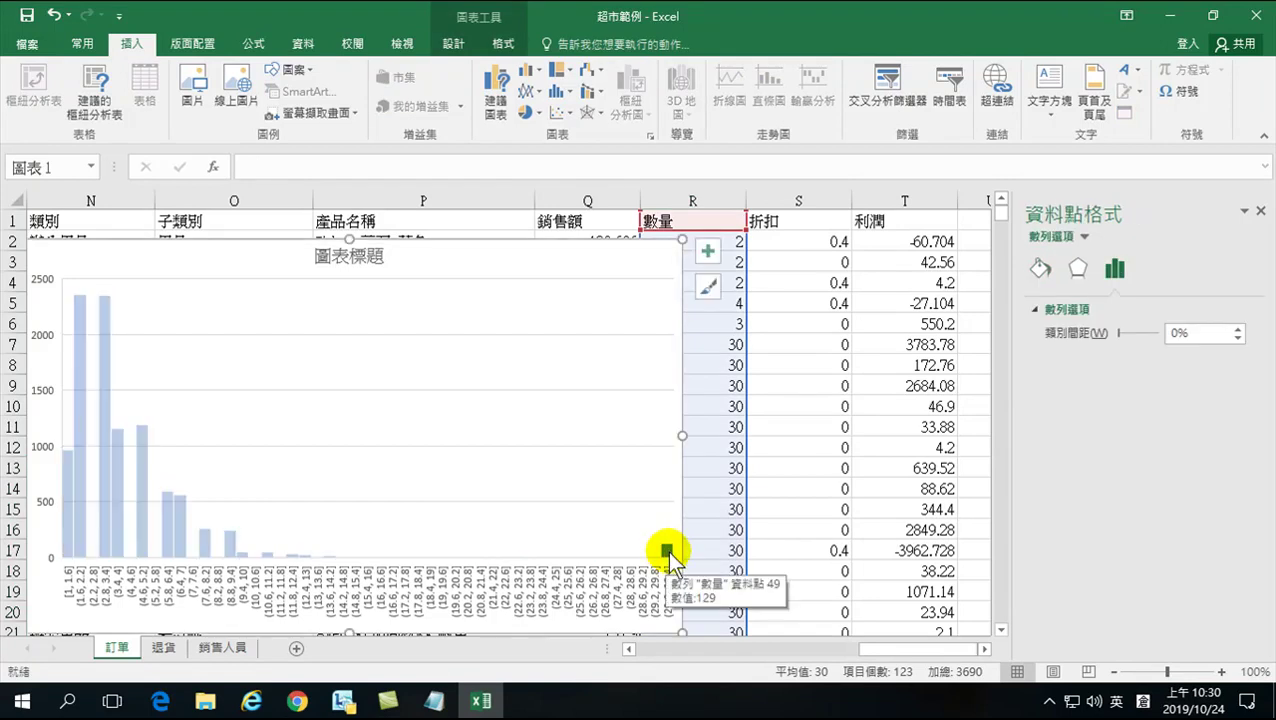
left_click(666, 553)
left_click(667, 550)
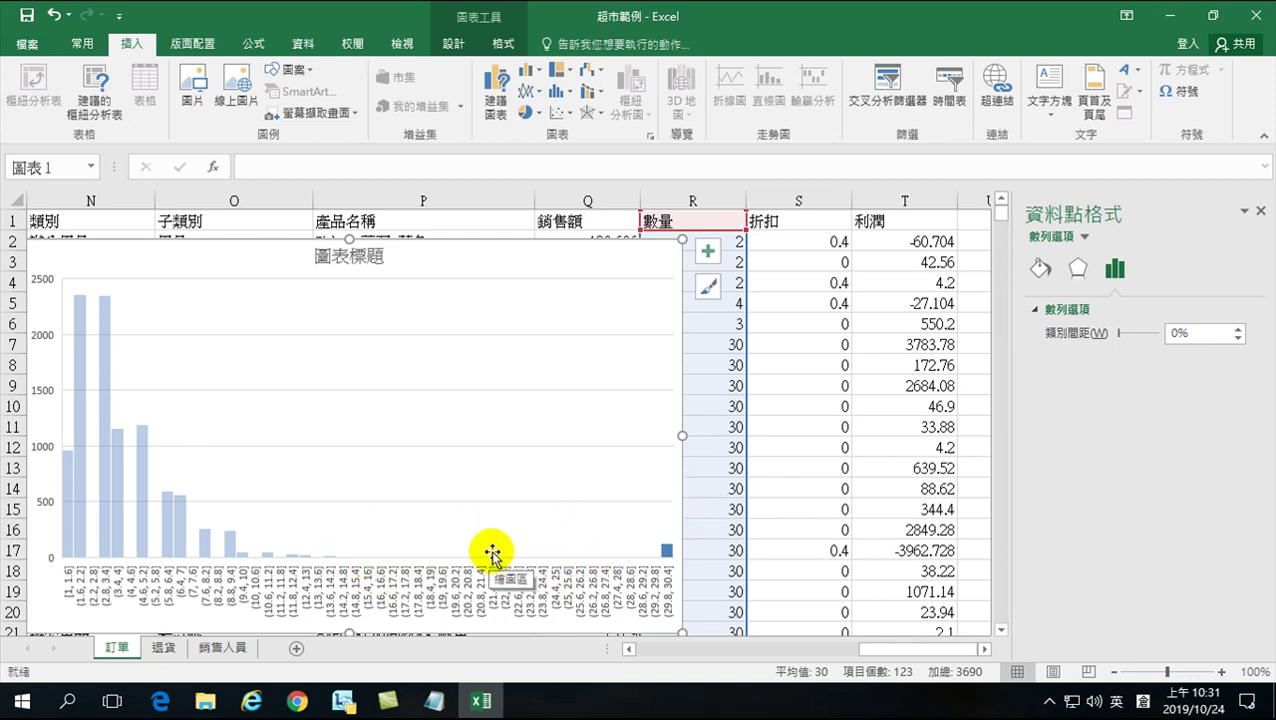
mouse_move(505, 565)
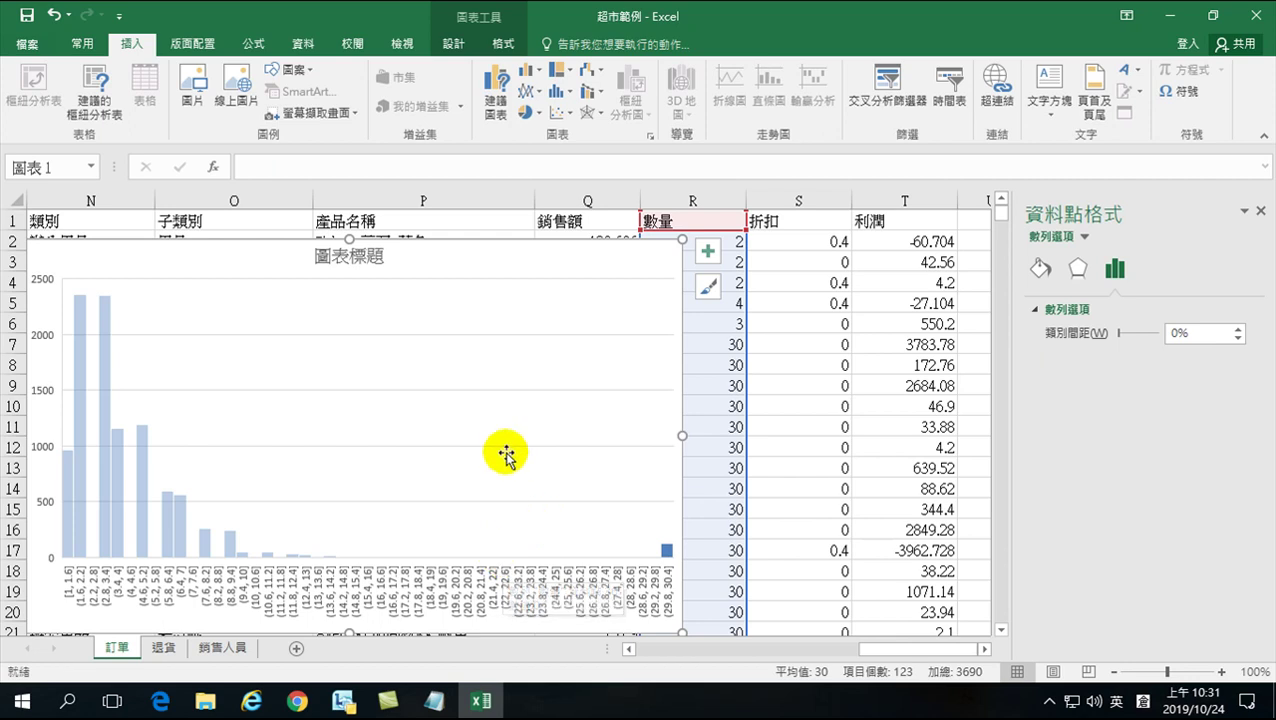
- Undo the last fill in the 數量 column and select cell R8
left_click(497, 268)
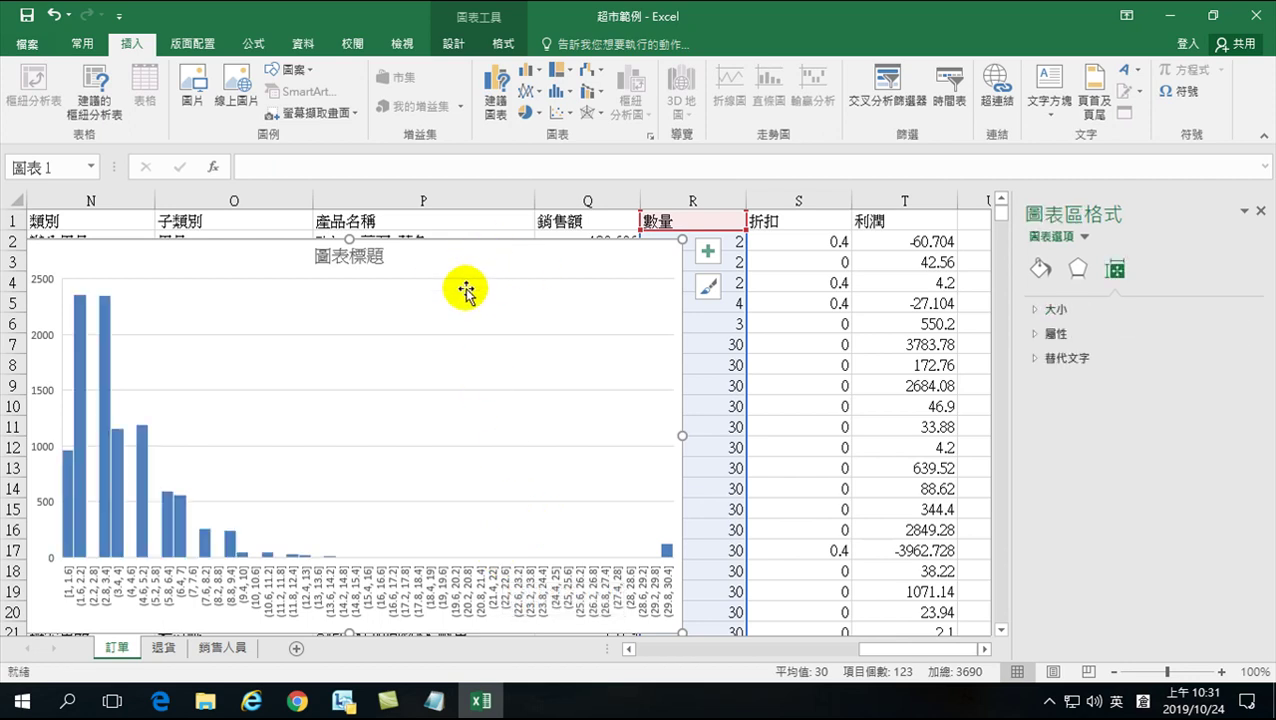
key("ctrl+z")
left_click(669, 361)
- Turn on filtering for the 訂單 table, starting from a cell in the 地區 column
left_click_drag(908, 649, 792, 652)
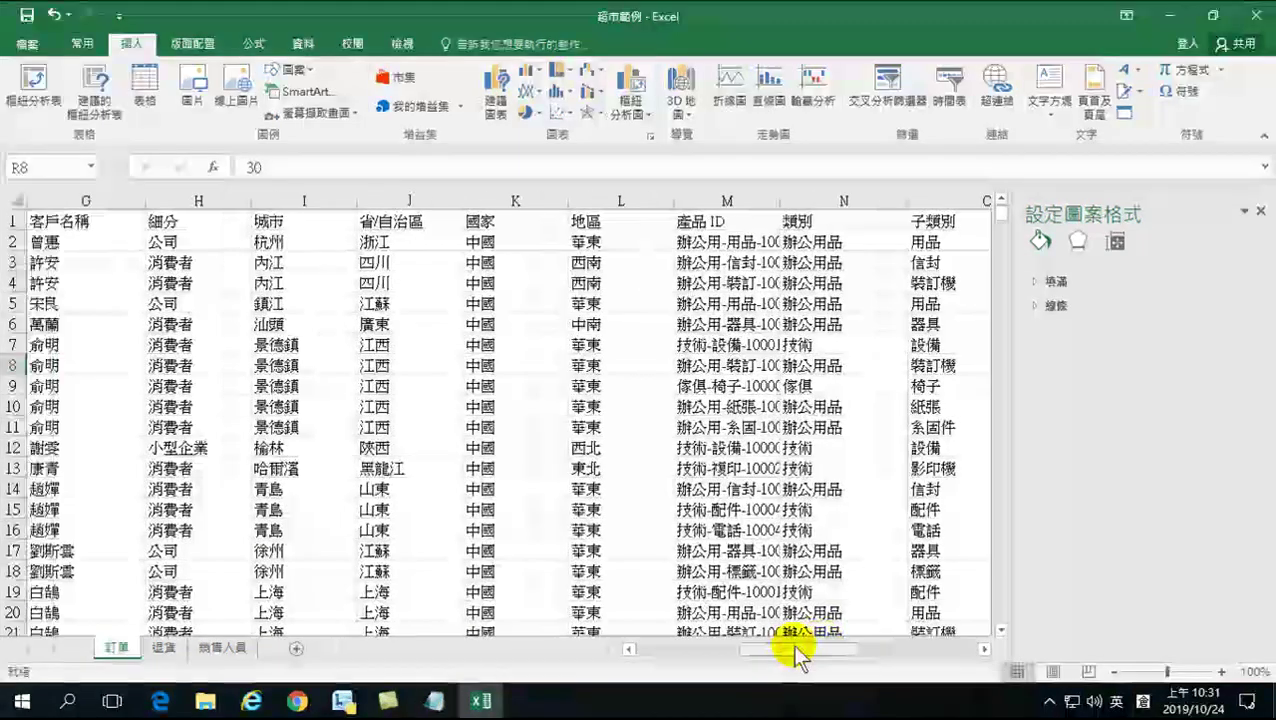
left_click(621, 221)
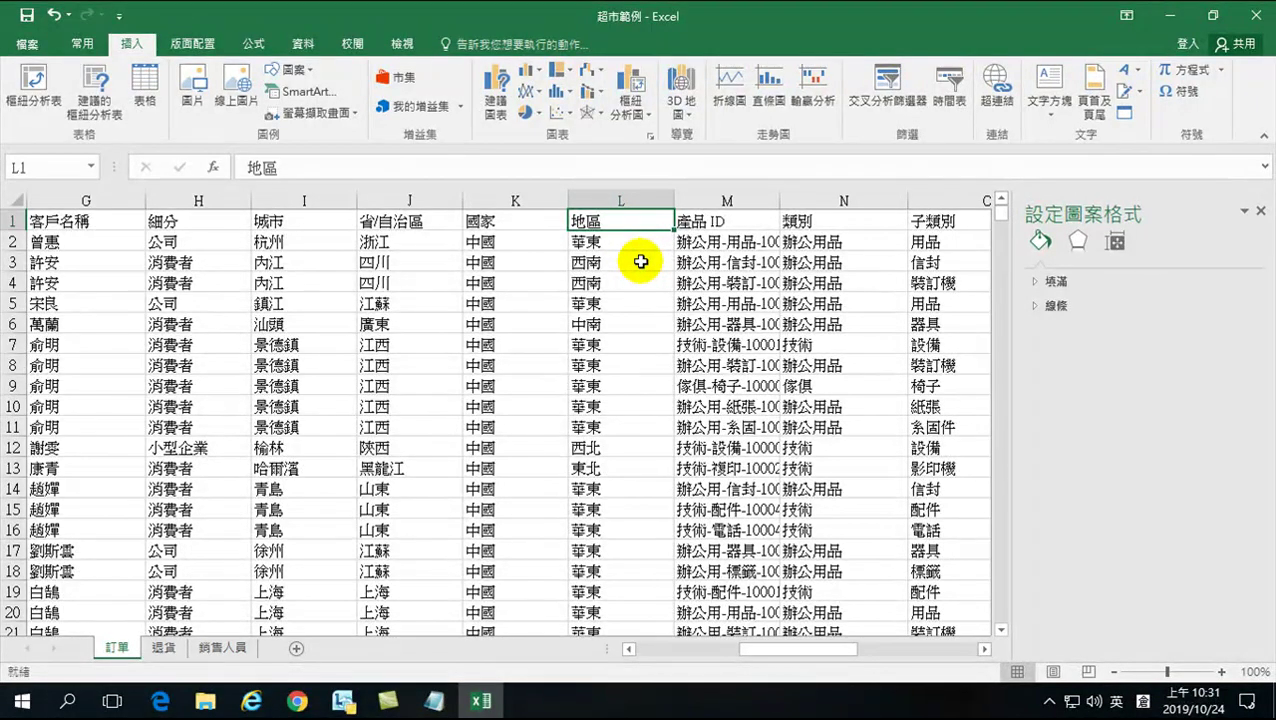
left_click(627, 265)
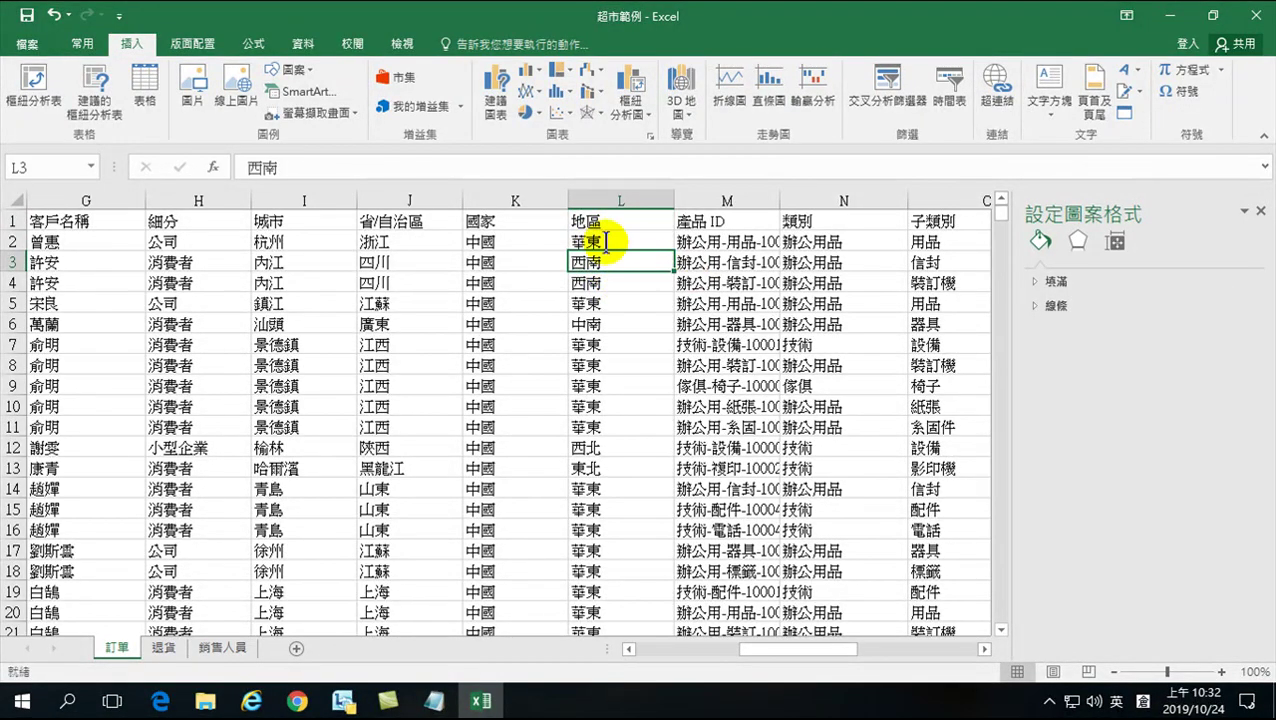
left_click(88, 43)
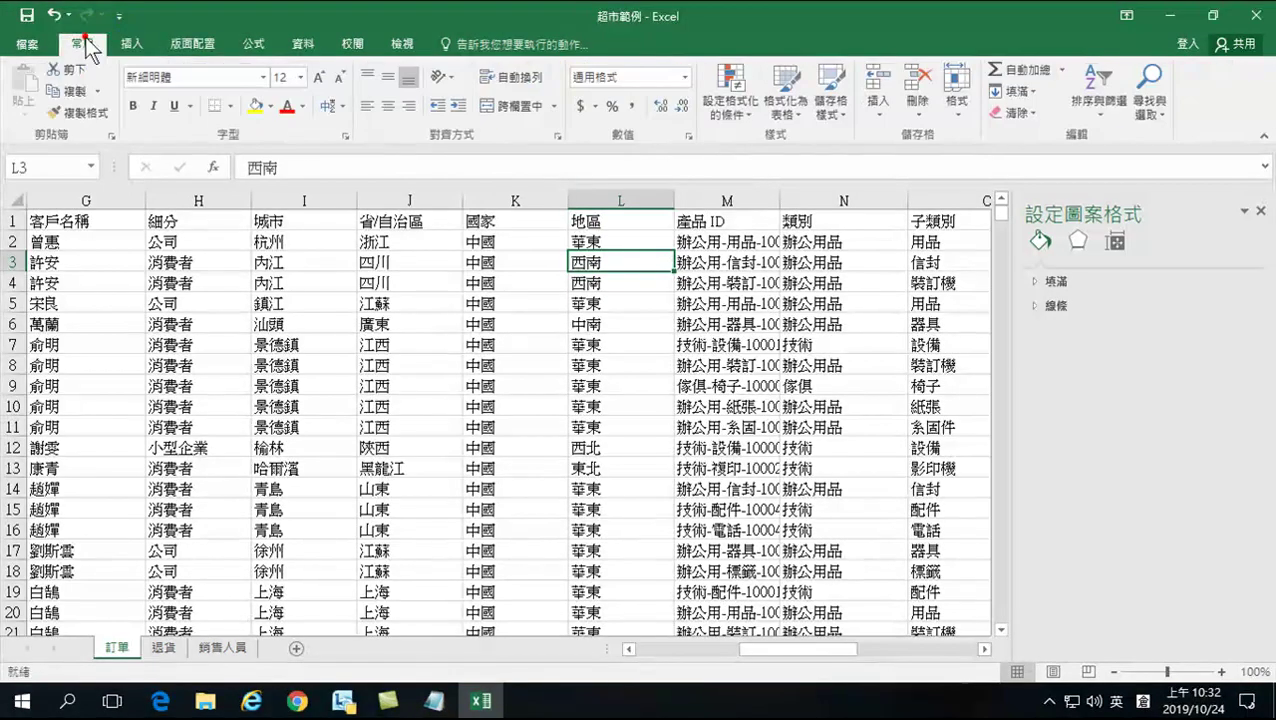
left_click(1098, 108)
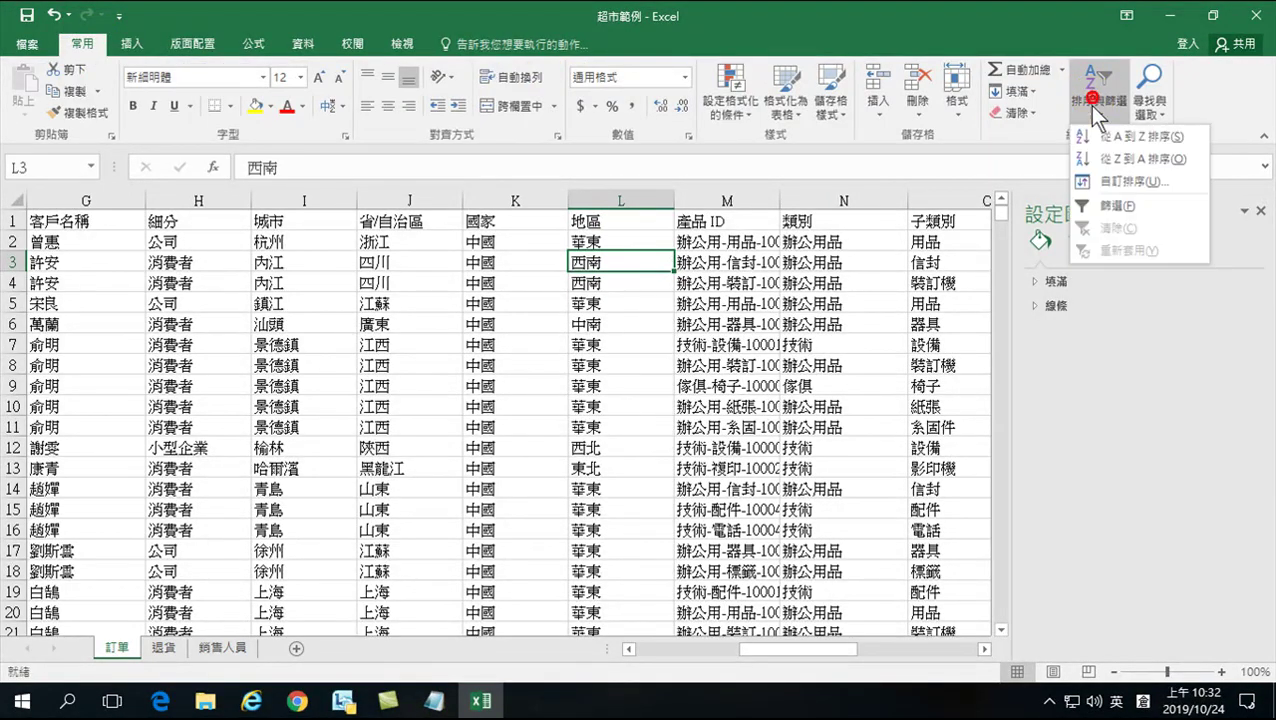
left_click(1108, 204)
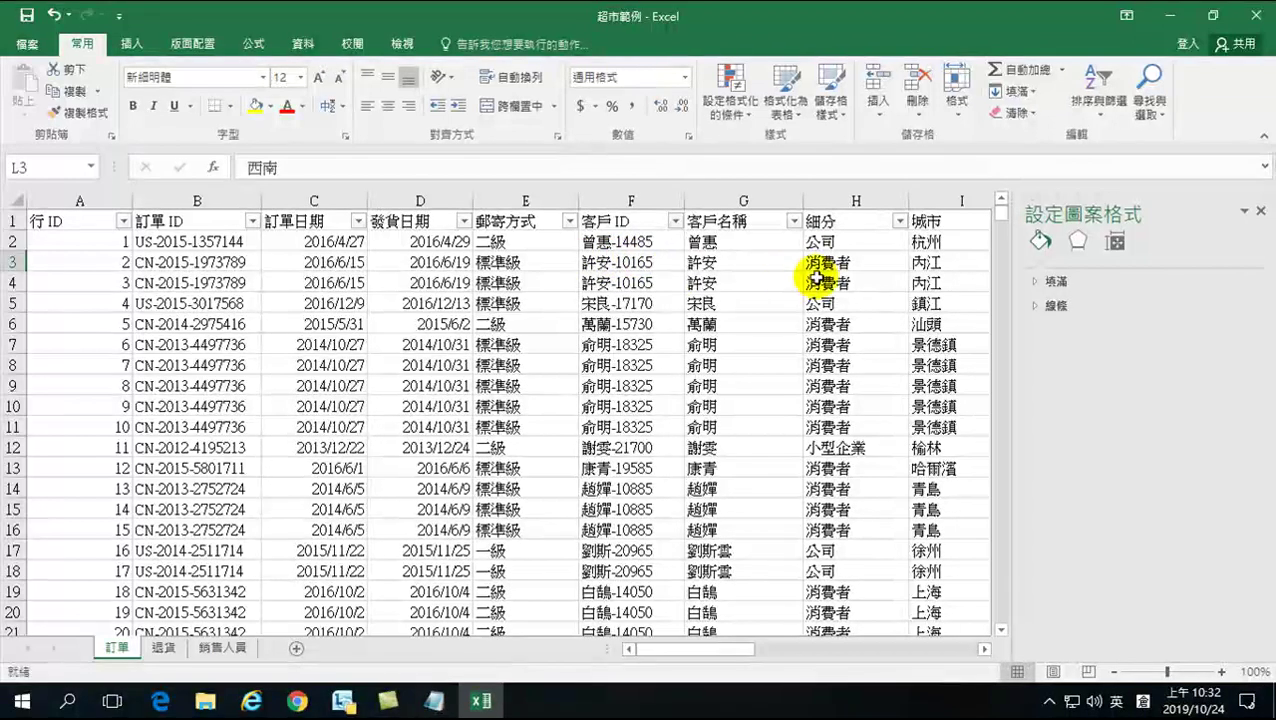
- View the distinct values in the 地區 column's filter list and close it without filtering
left_click_drag(700, 652, 787, 649)
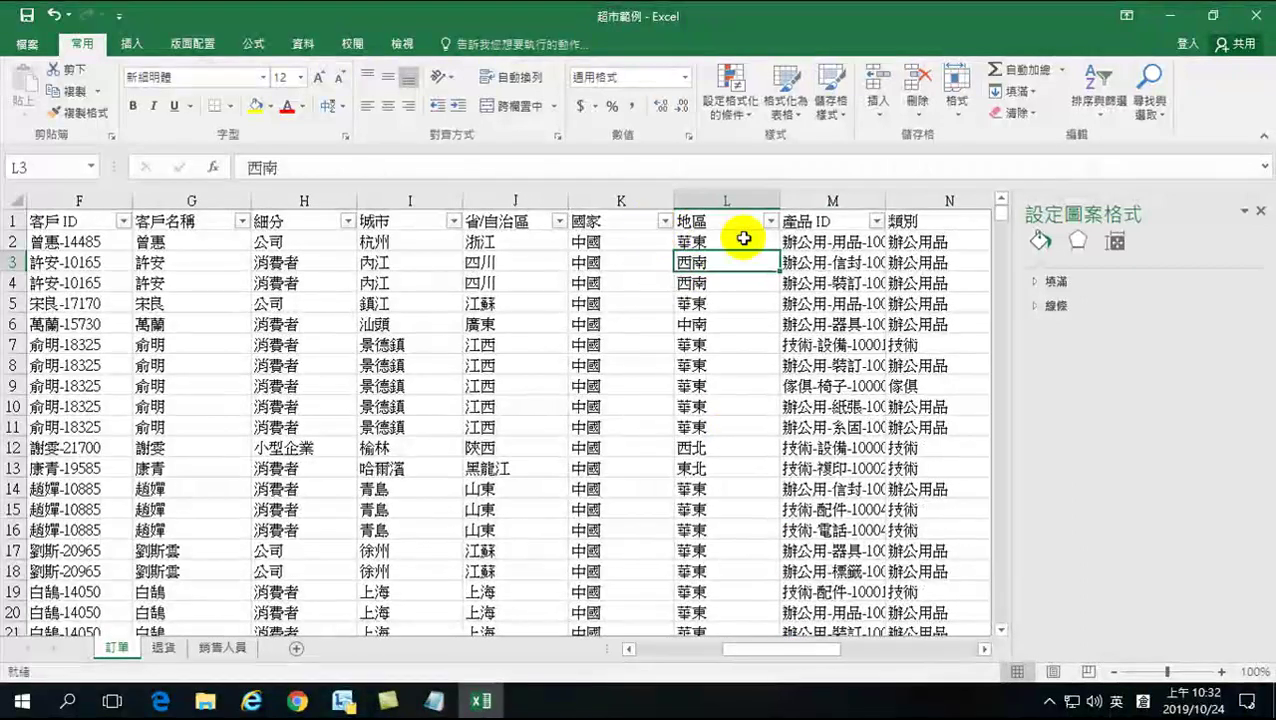
left_click(771, 222)
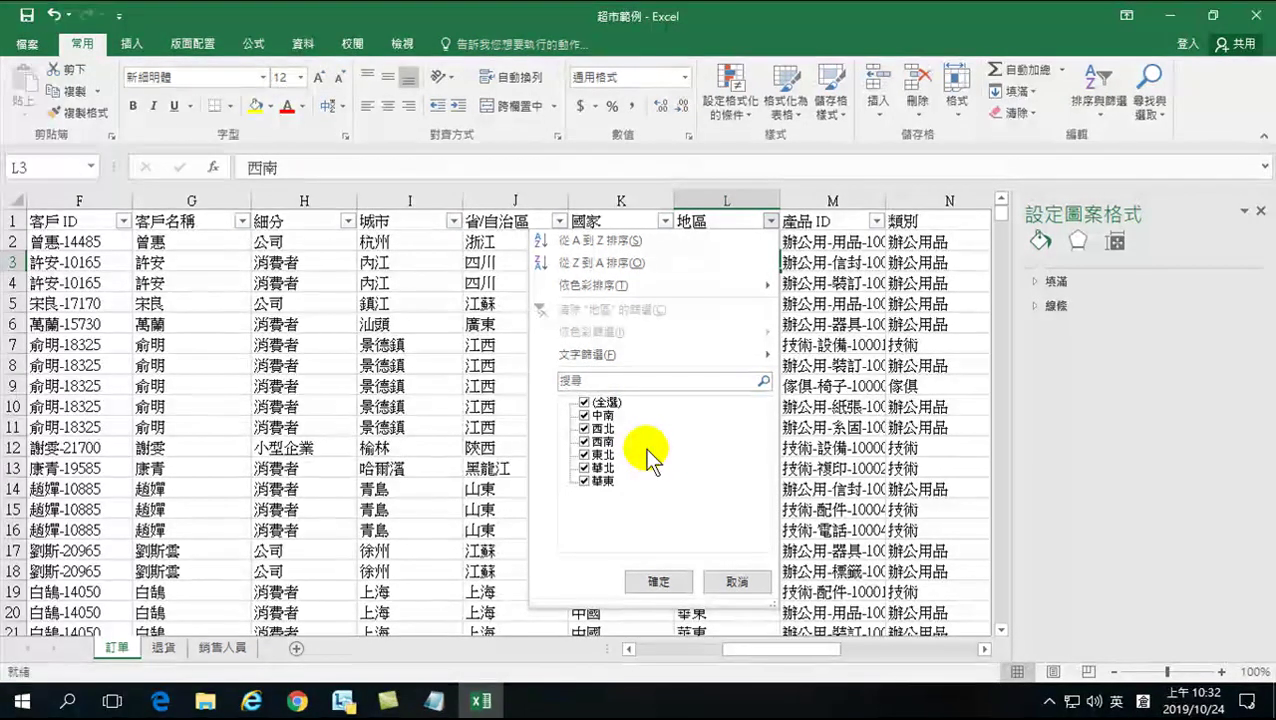
left_click(745, 580)
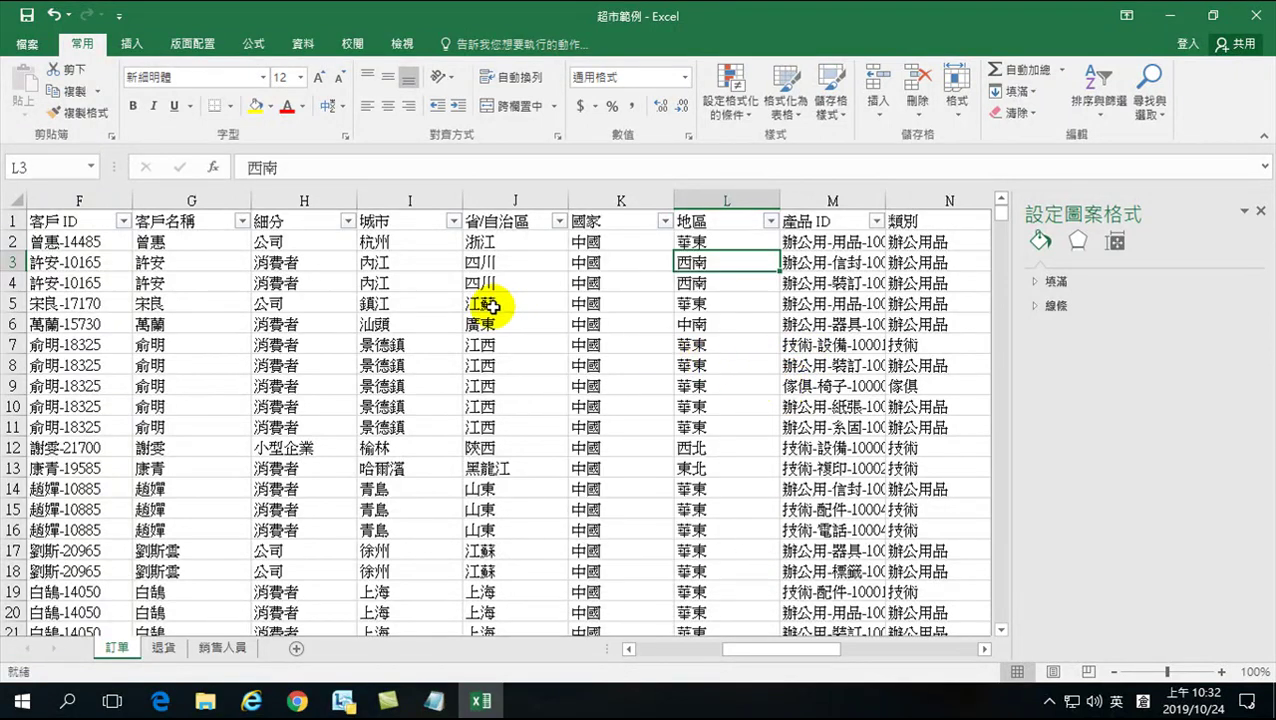
- View the distinct values in the 客戶名稱 column's filter list from start to end and close it without filtering
left_click_drag(750, 655, 698, 648)
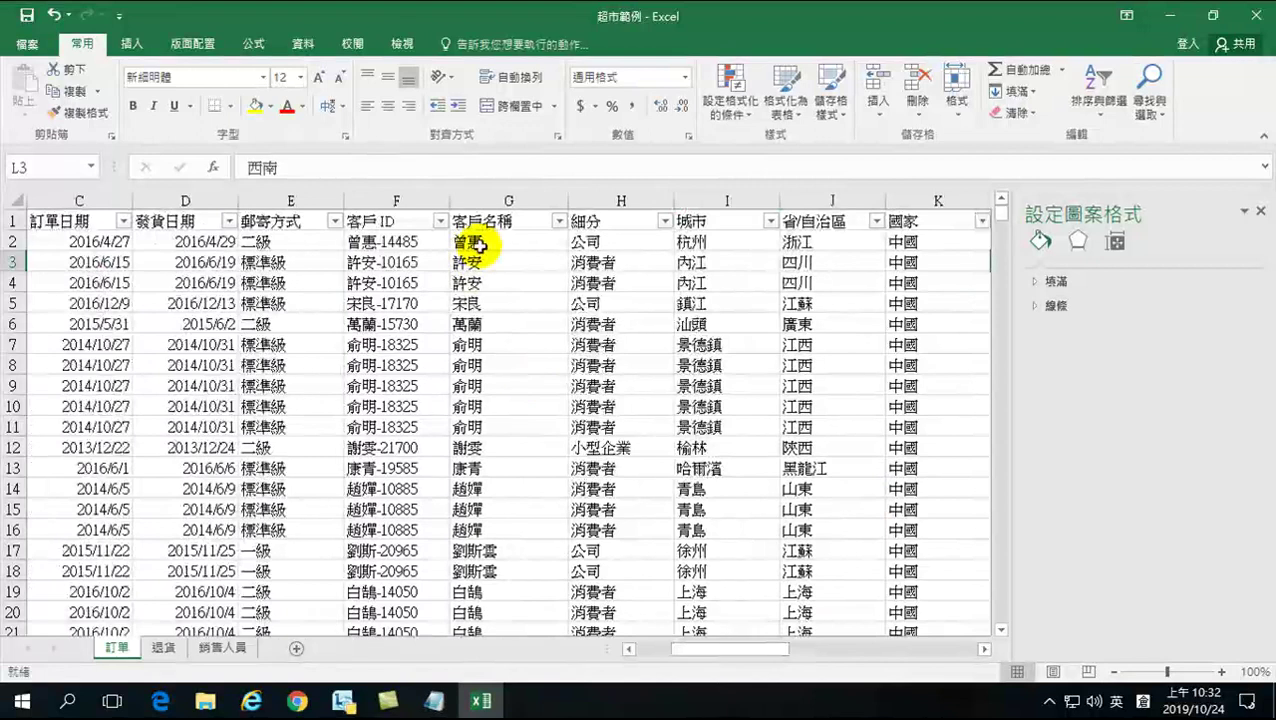
left_click(559, 220)
left_click_drag(550, 421, 563, 548)
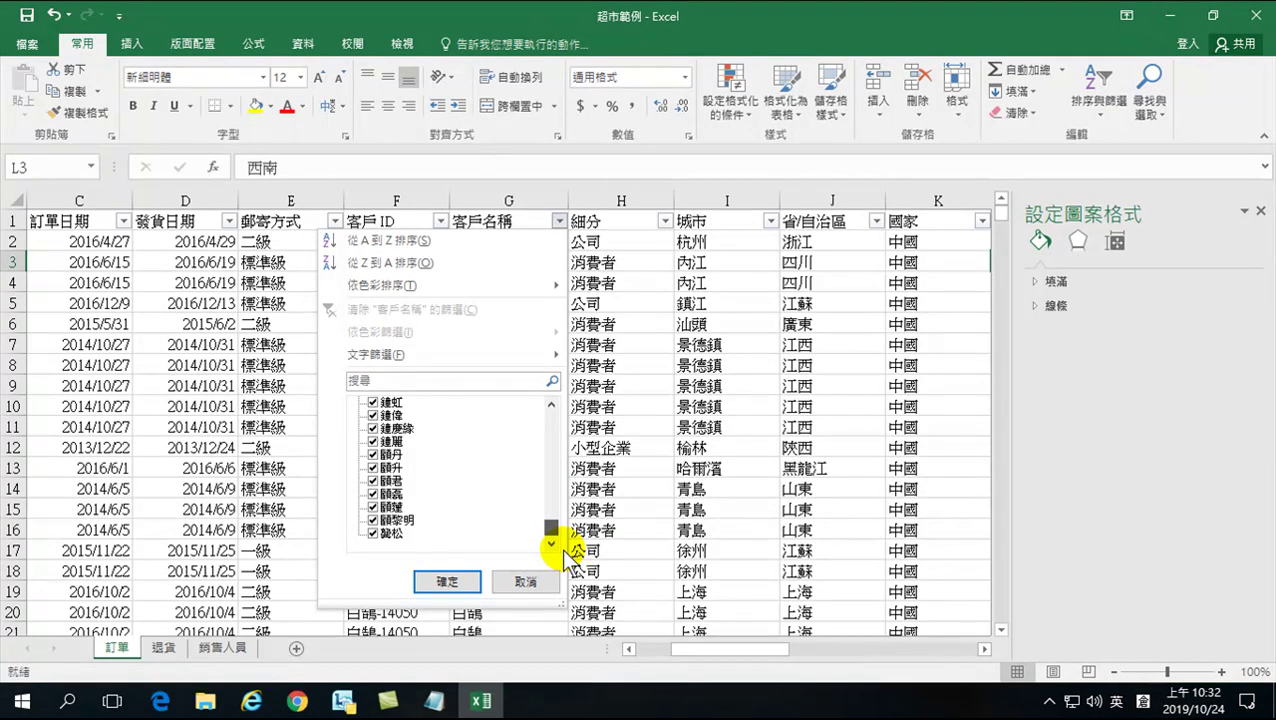
left_click_drag(551, 527, 547, 402)
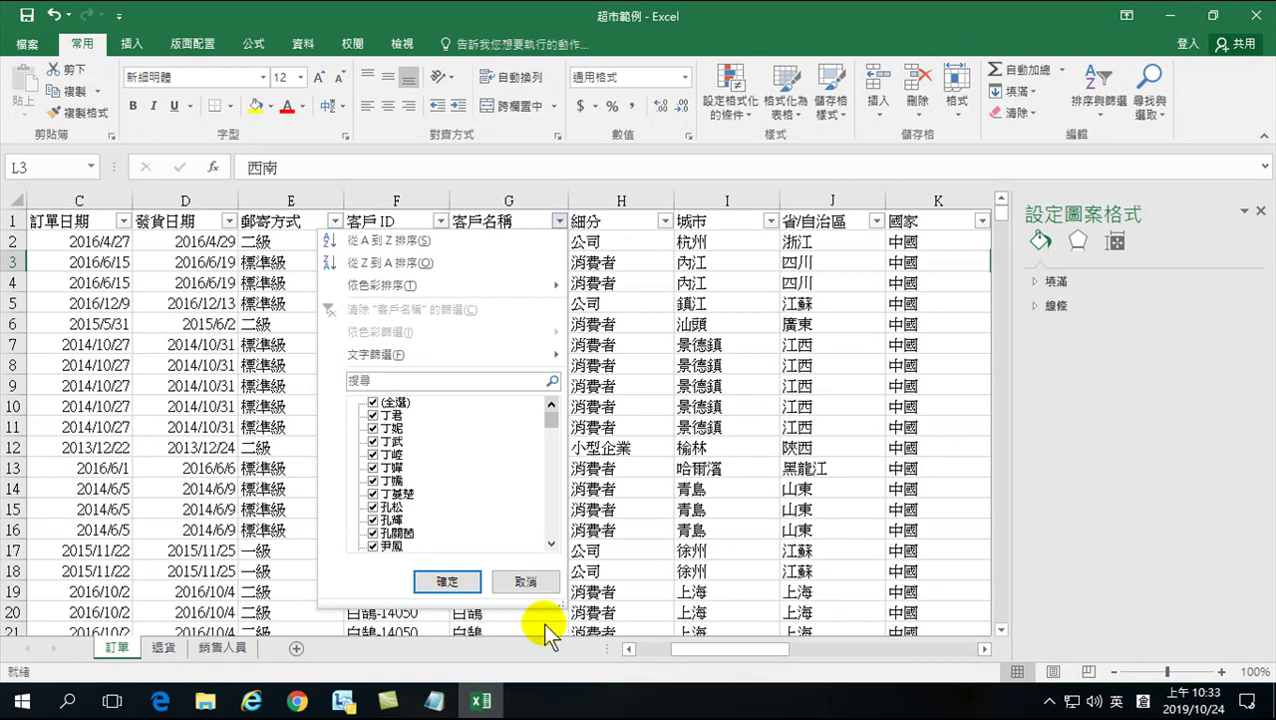
left_click(526, 581)
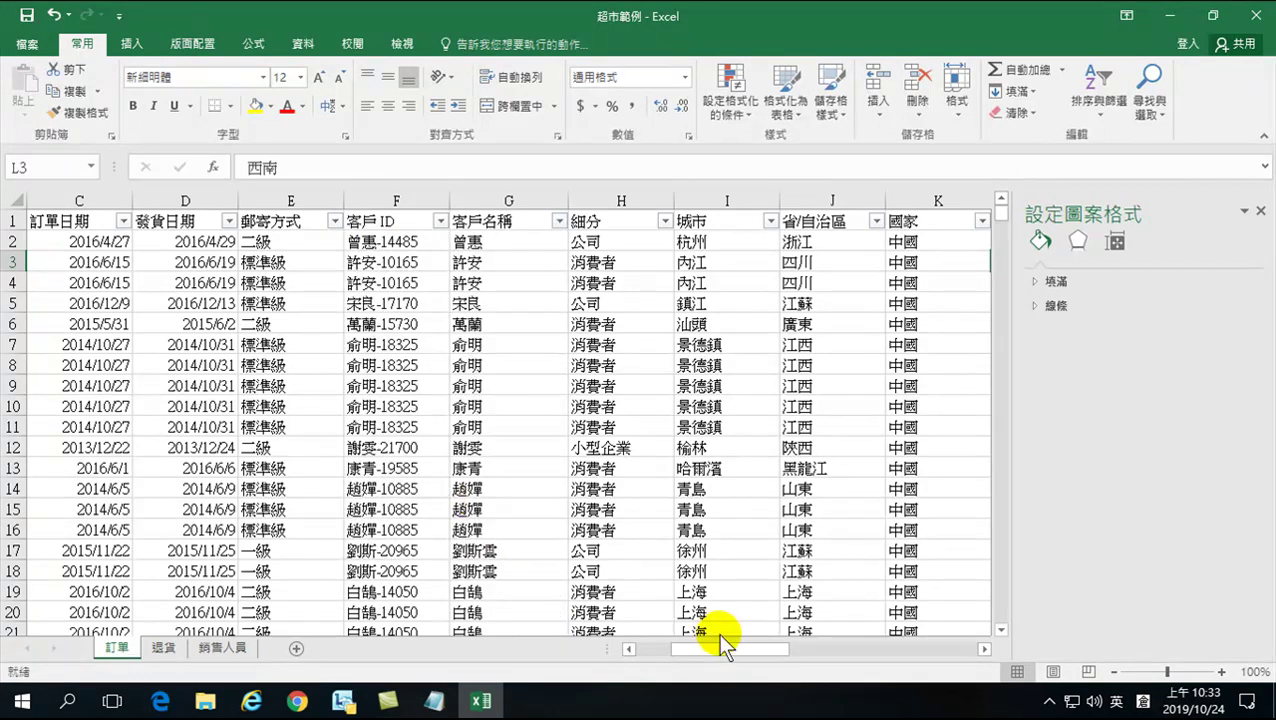
- Open the 訂單日期 column's filter list to view its date values
left_click_drag(783, 650, 675, 642)
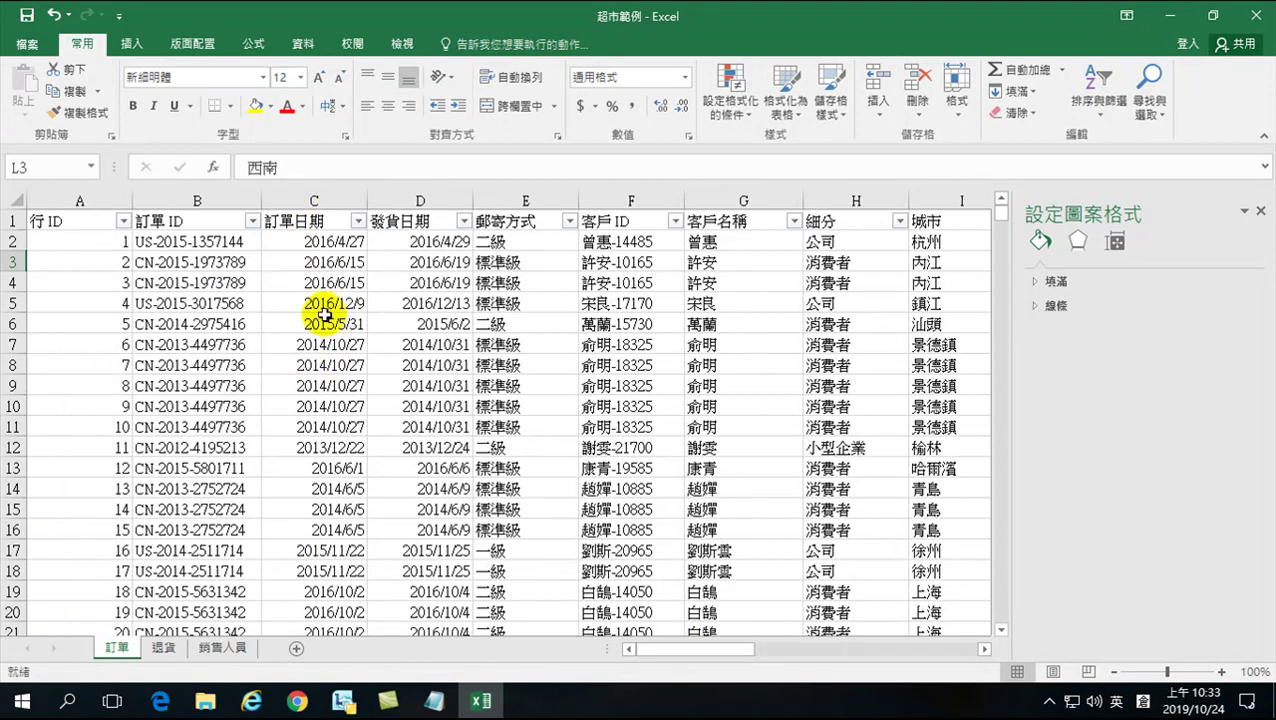
left_click(357, 220)
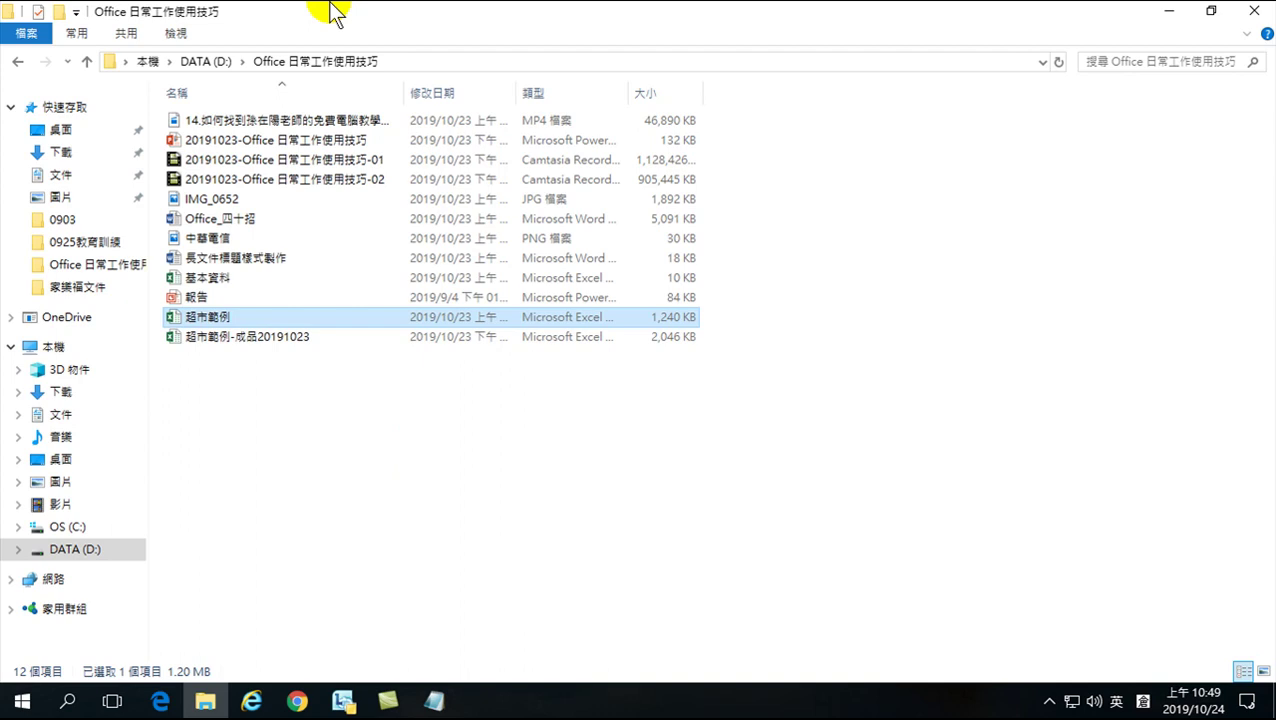
- Open the 超市範例 workbook from the Office 日常工作使用技巧 folder and examine the different 地區 values in cells L2 to L12
left_click(238, 317)
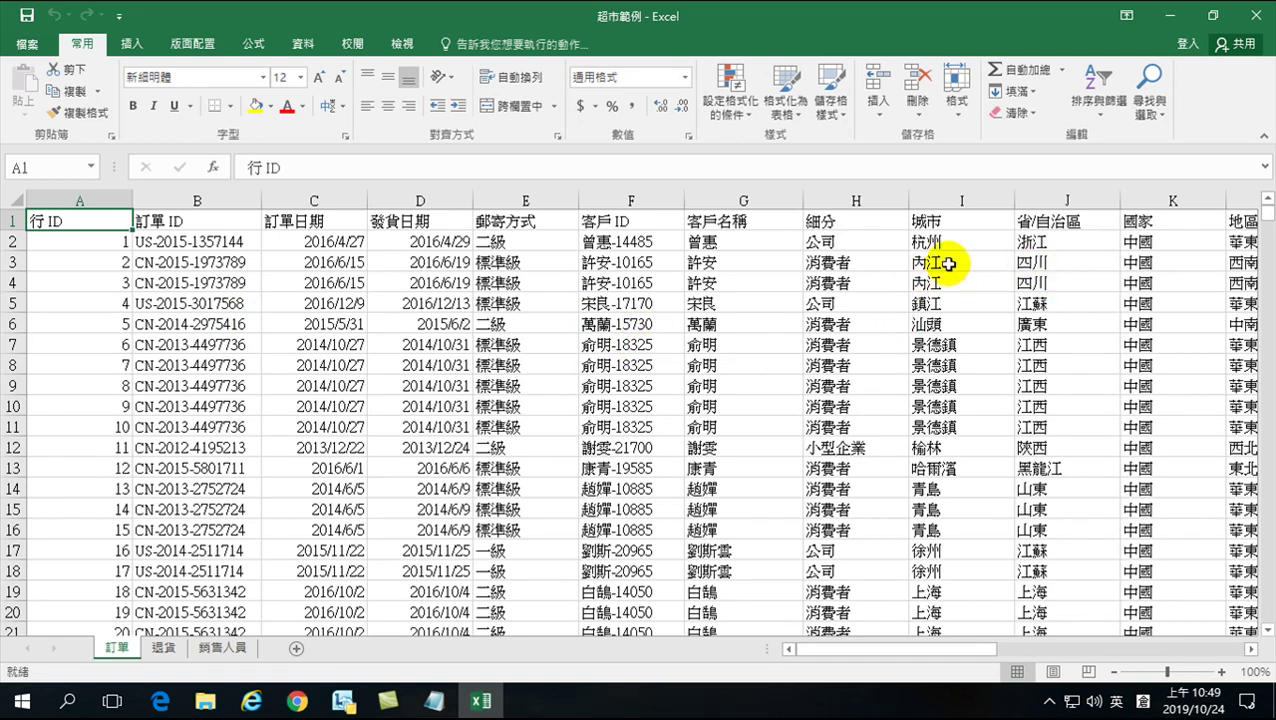
left_click_drag(903, 652, 948, 640)
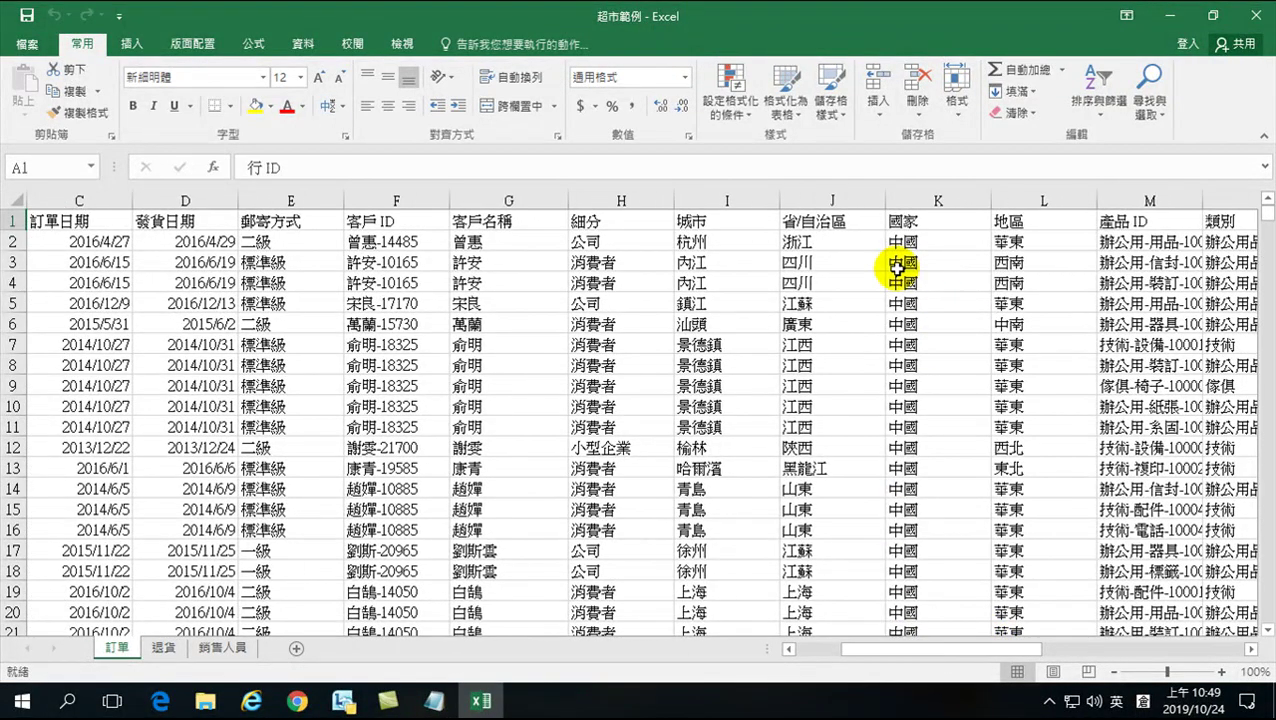
left_click(1020, 243)
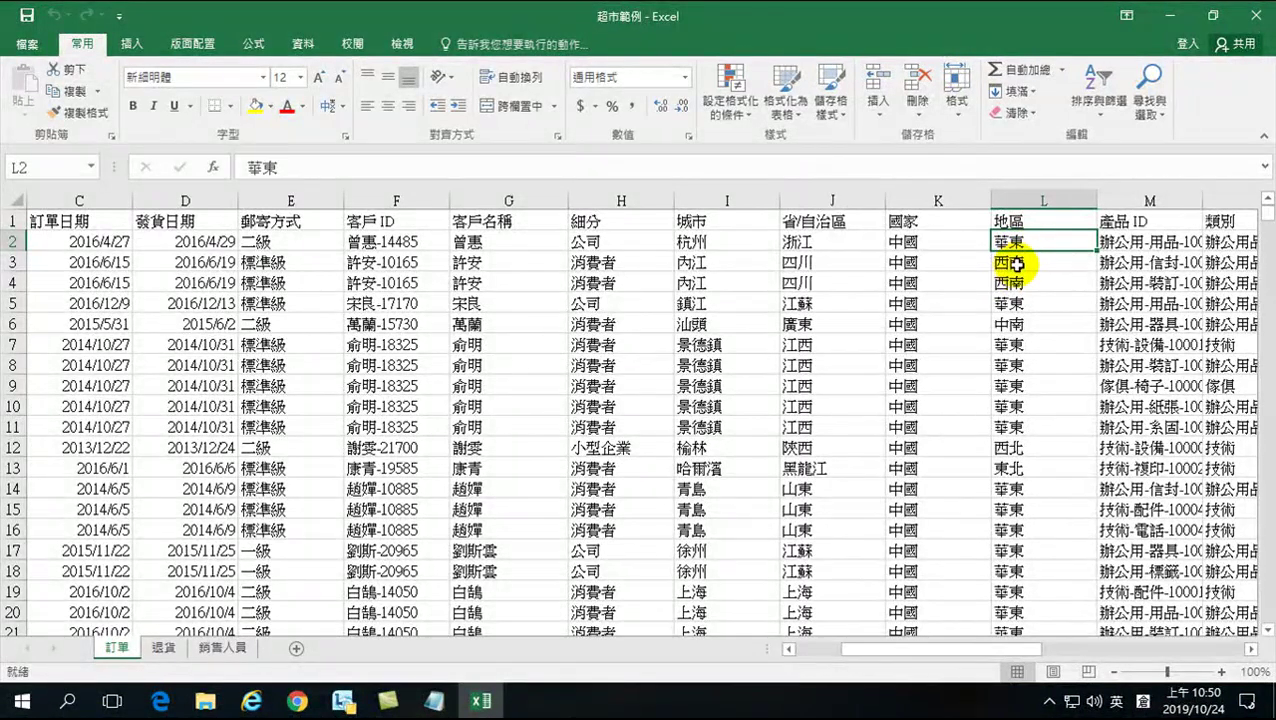
left_click(1016, 264)
left_click(1014, 284)
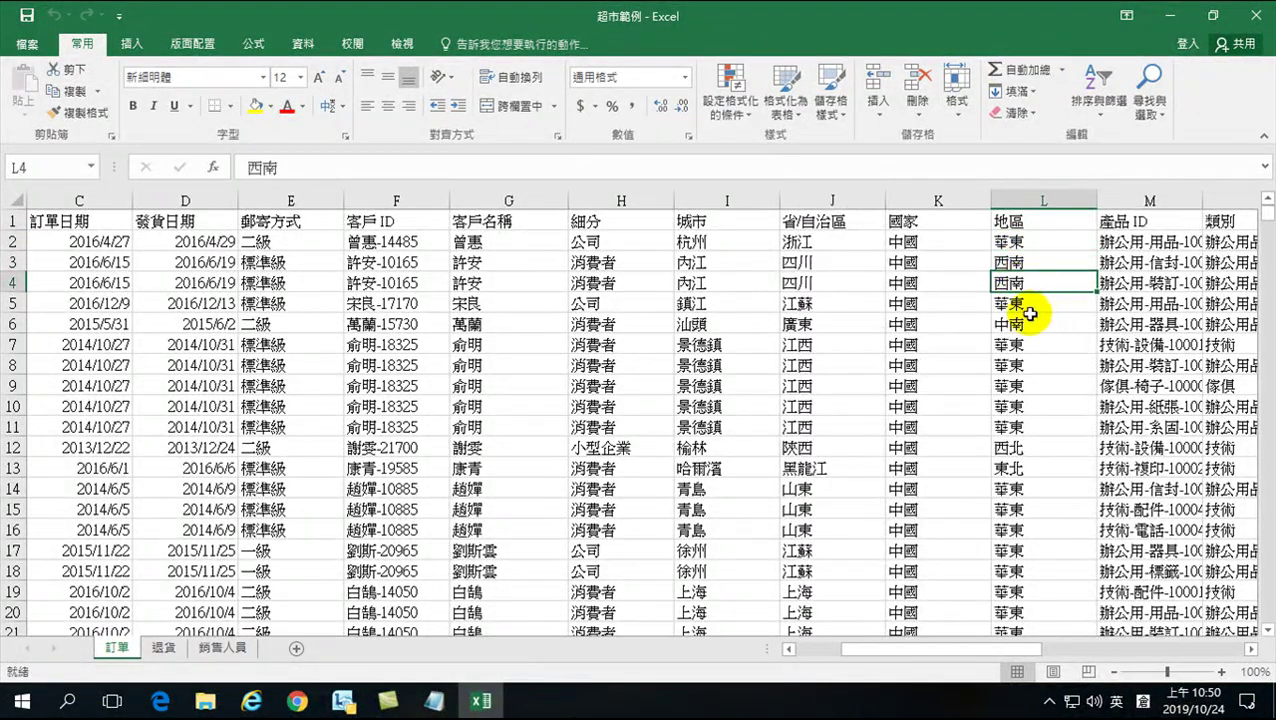
left_click(1032, 310)
left_click(1028, 325)
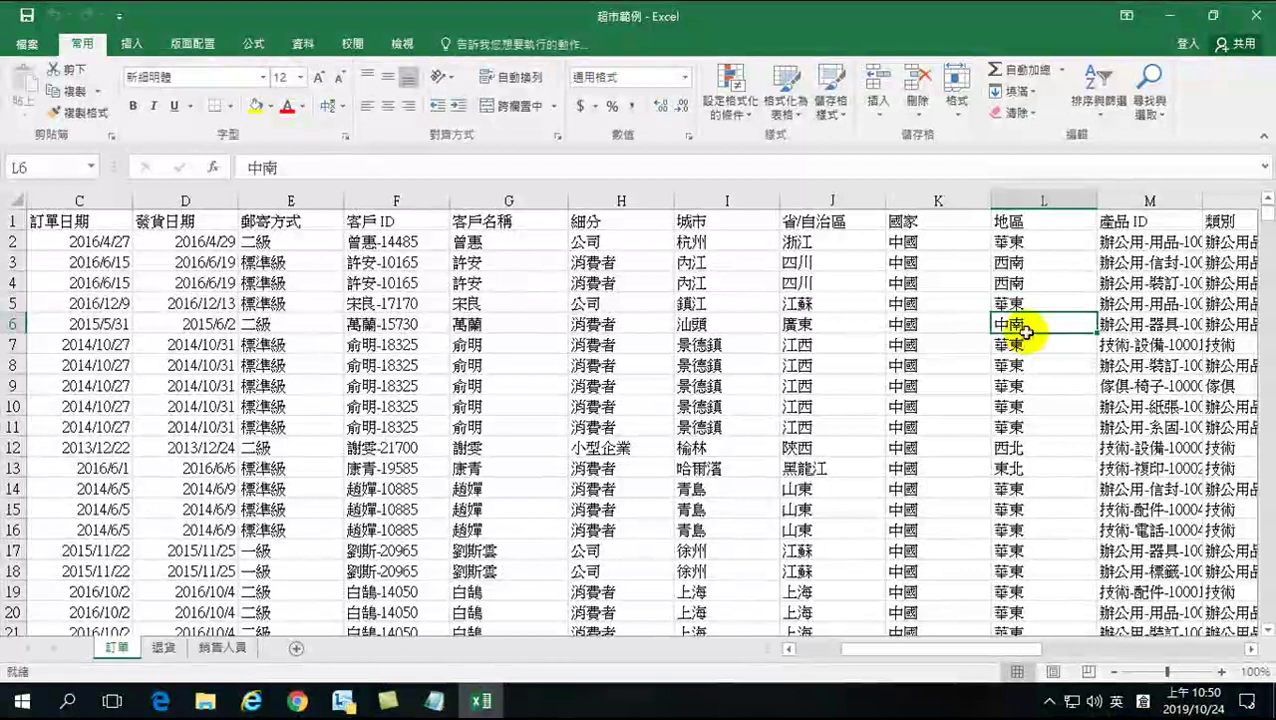
left_click(1006, 446)
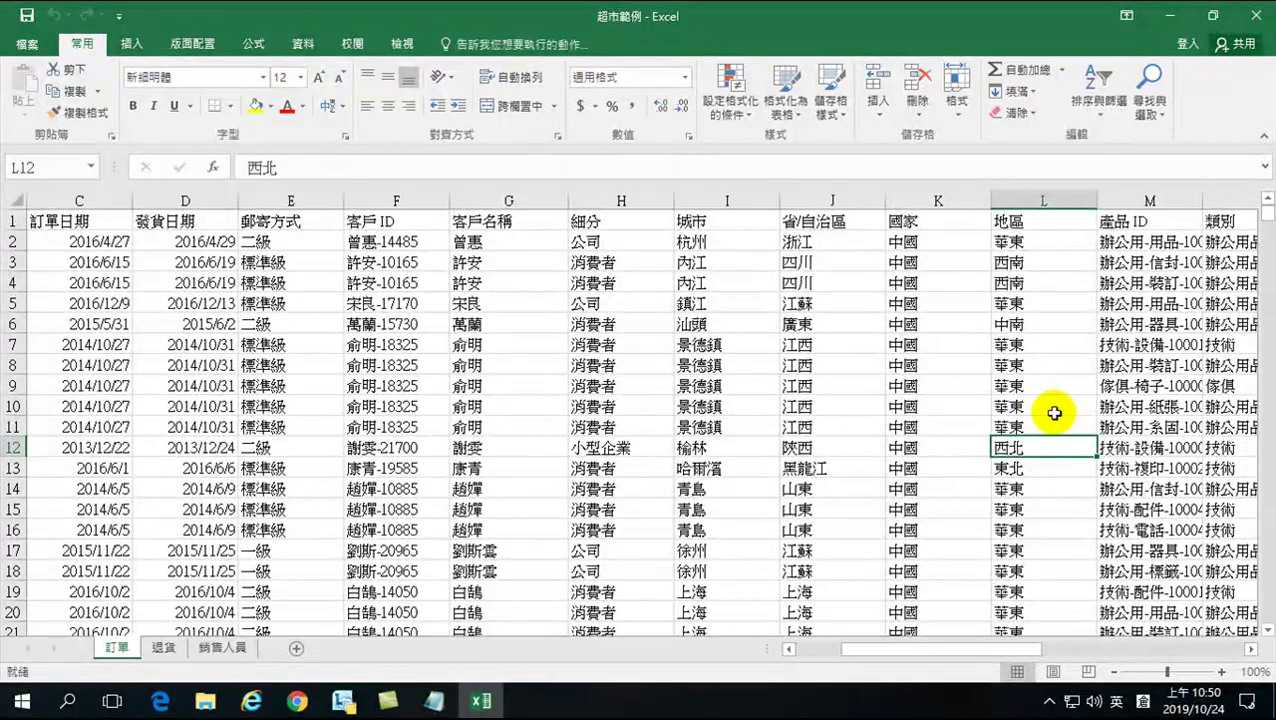
- Copy all the 地區 data from cell L2 down to the last row, without the header
left_click(1020, 246)
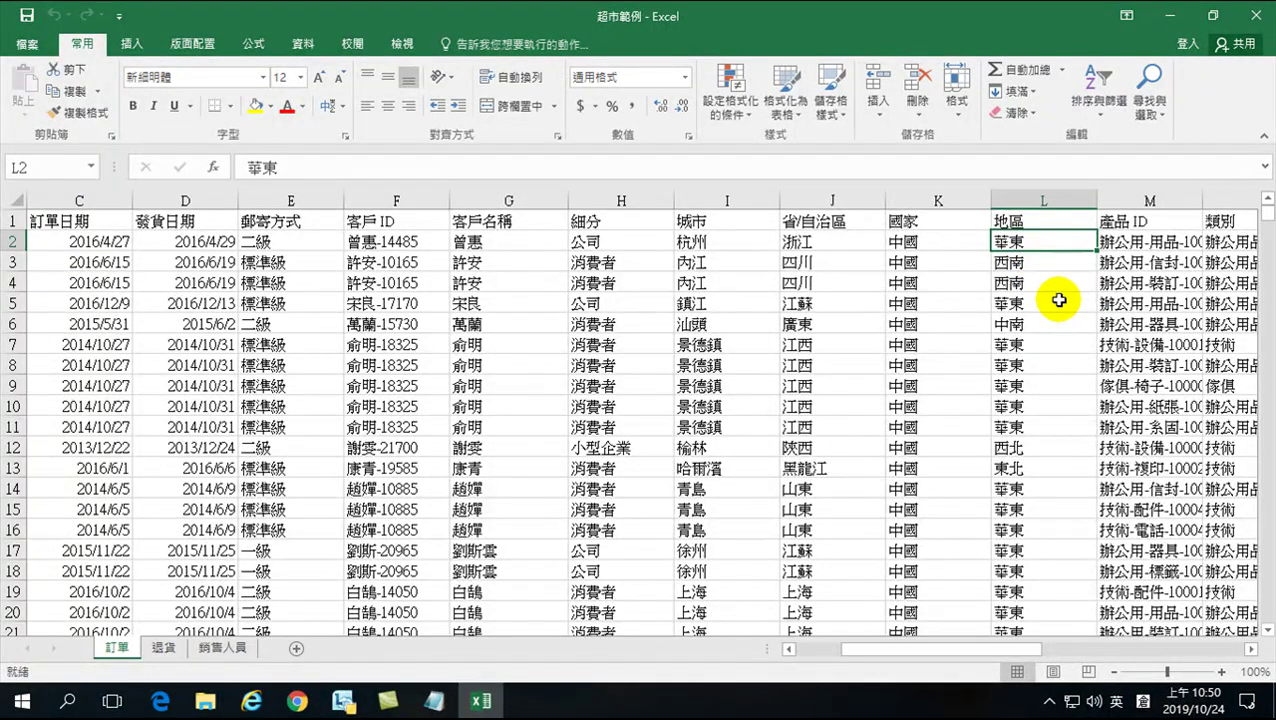
key("ctrl+shift+Down")
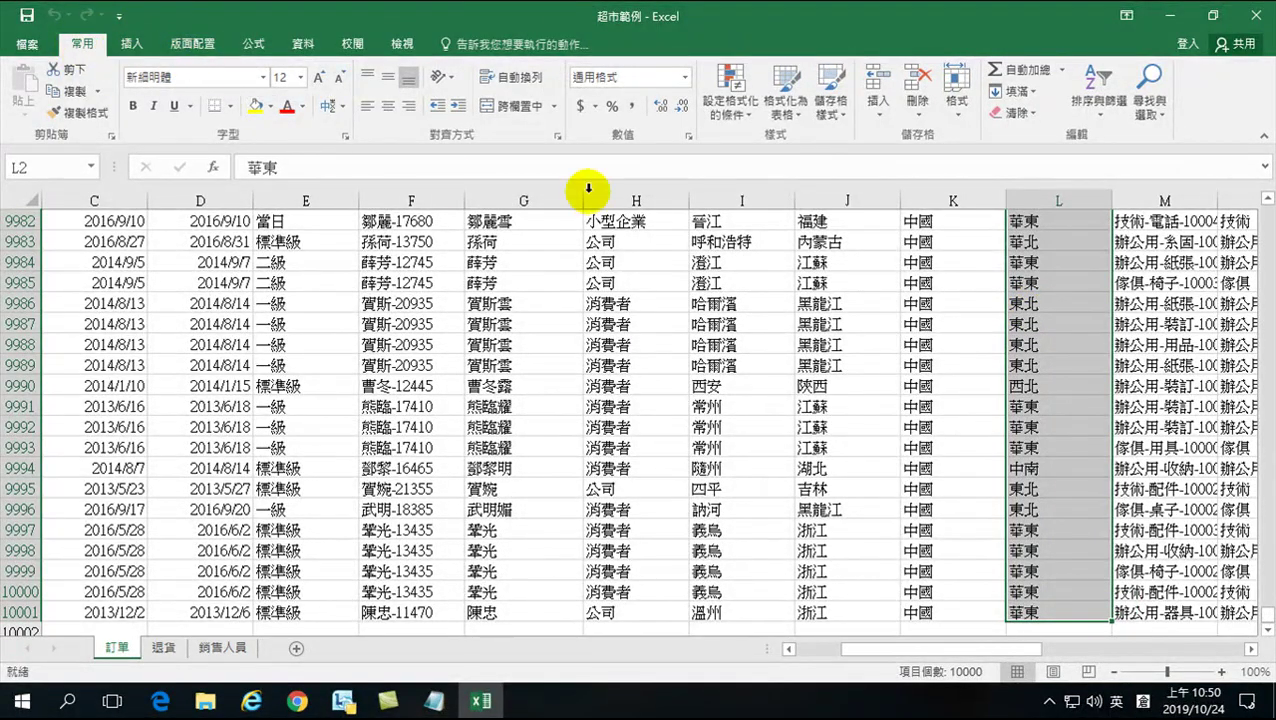
left_click(66, 90)
- Paste the copied 地區 data as values only into the empty column starting at cell Y2
left_click_drag(895, 649, 926, 647)
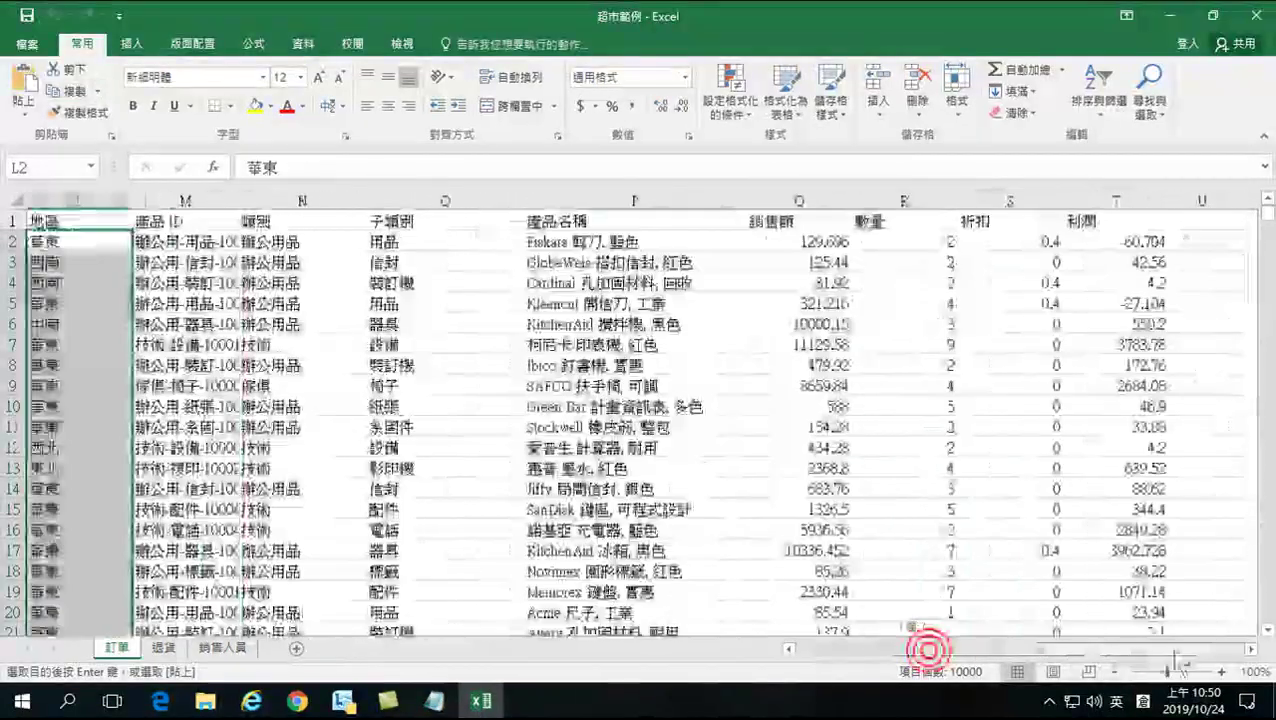
left_click(1250, 649)
left_click(967, 238)
right_click(967, 238)
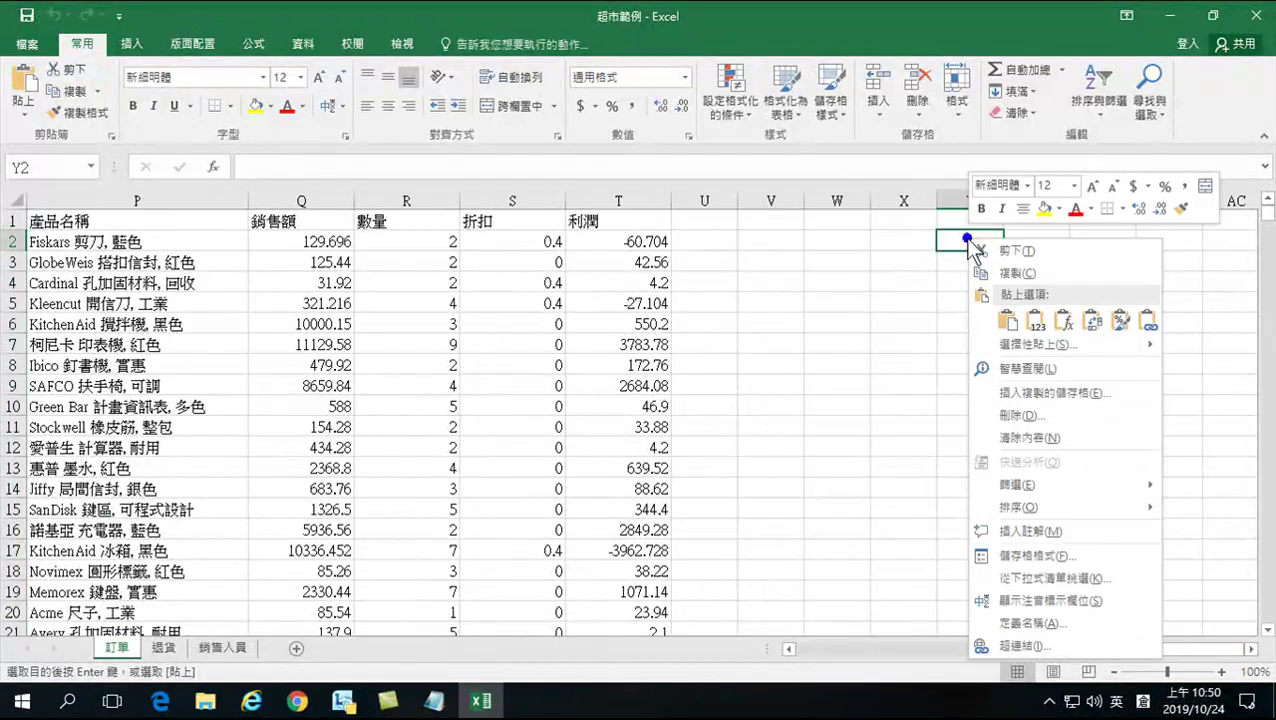
left_click(1024, 345)
left_click(880, 257)
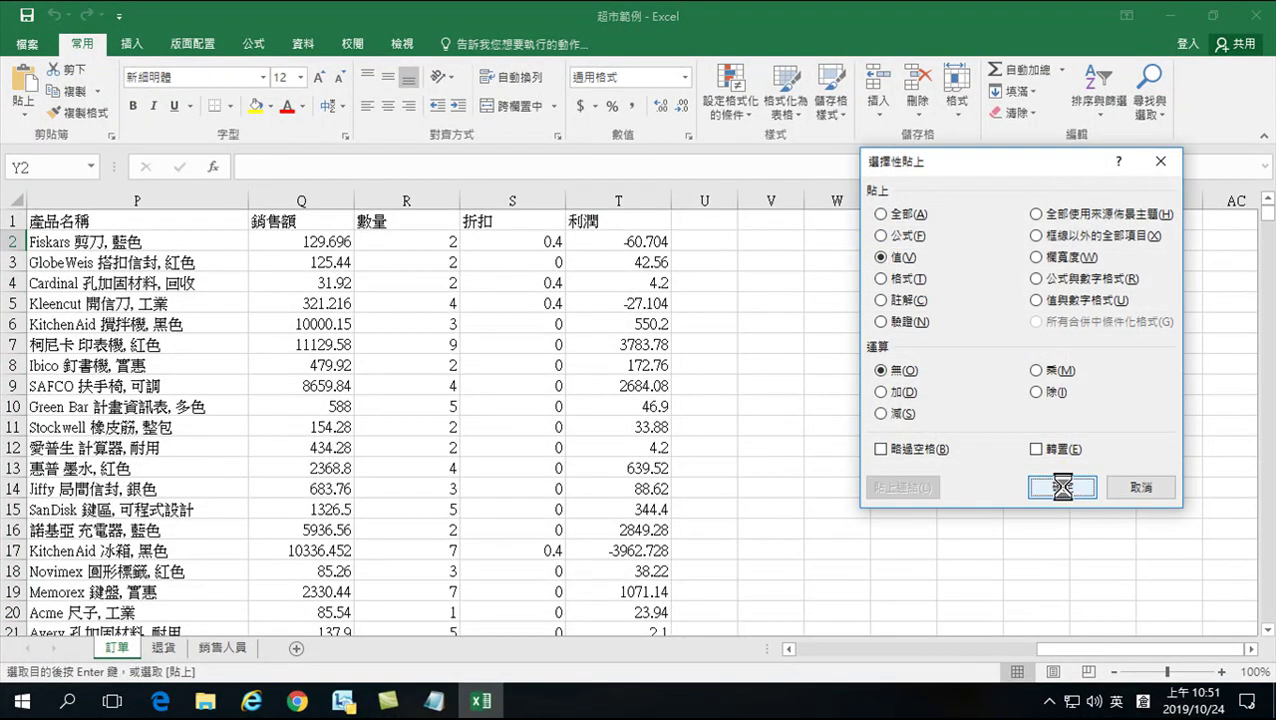
left_click(1064, 488)
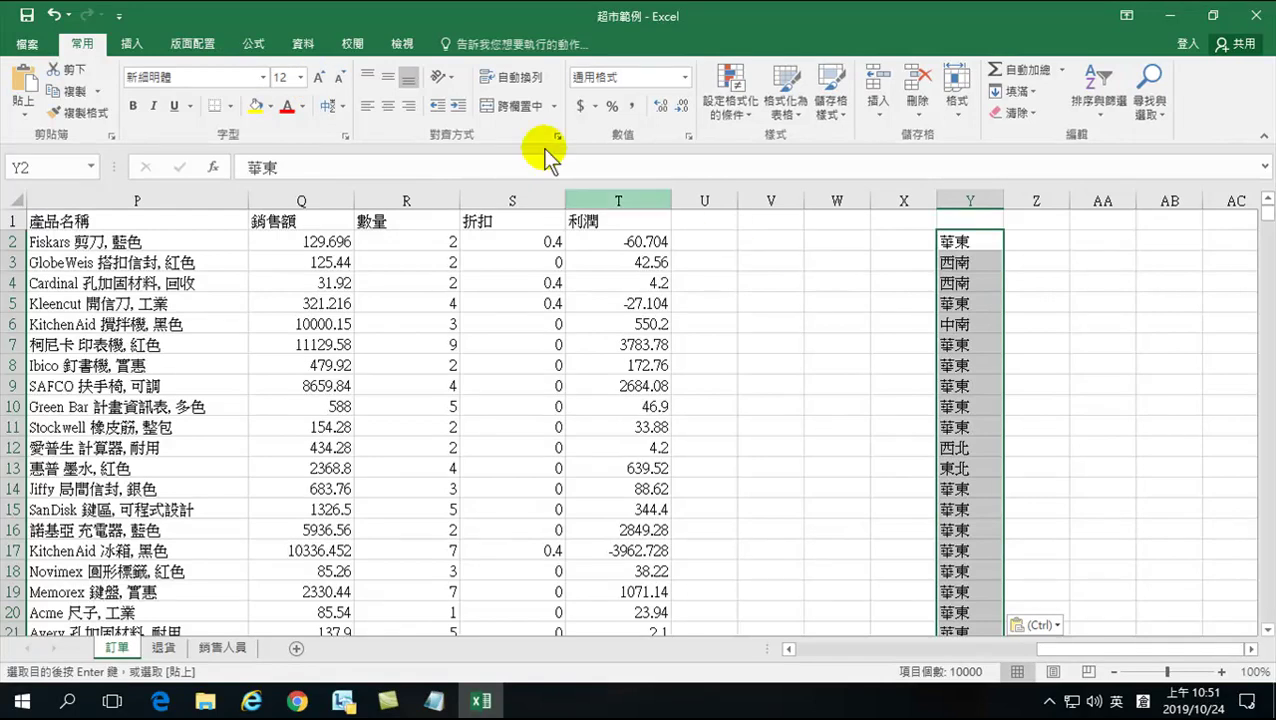
- Remove the duplicates from the pasted list in column Y, treating it as having no header, and select Y2:Y7
left_click(302, 44)
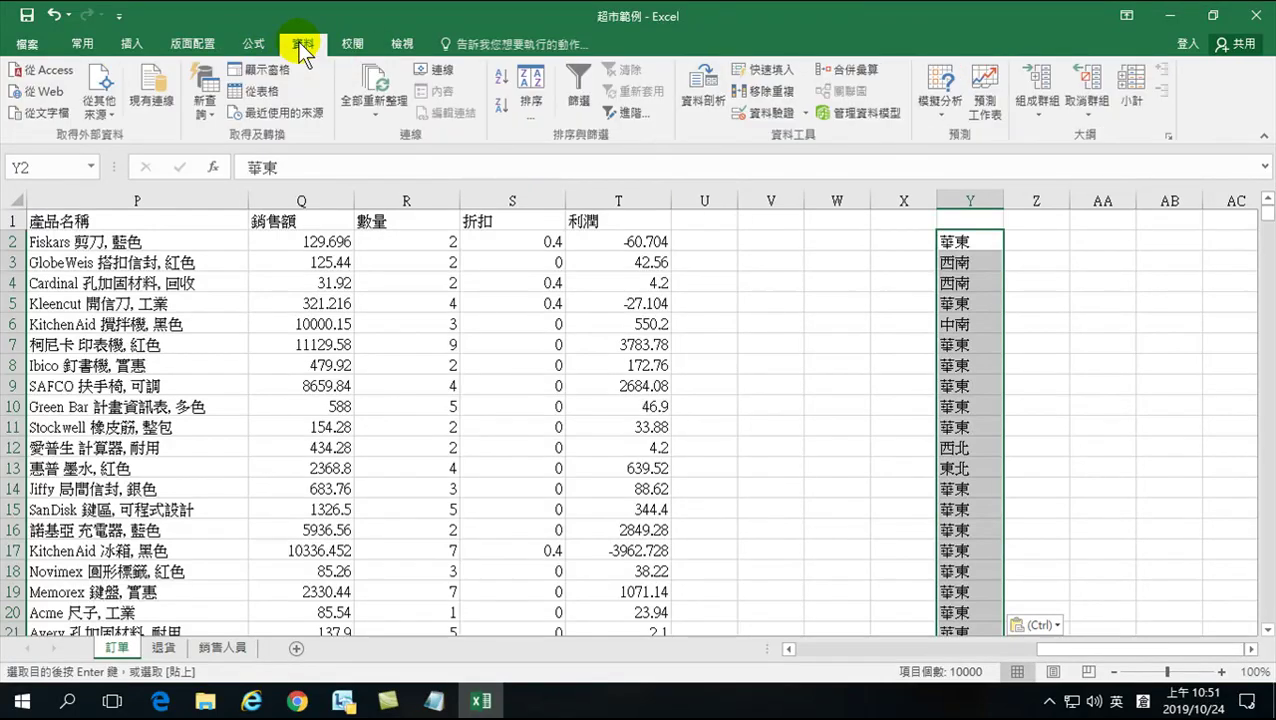
left_click(768, 92)
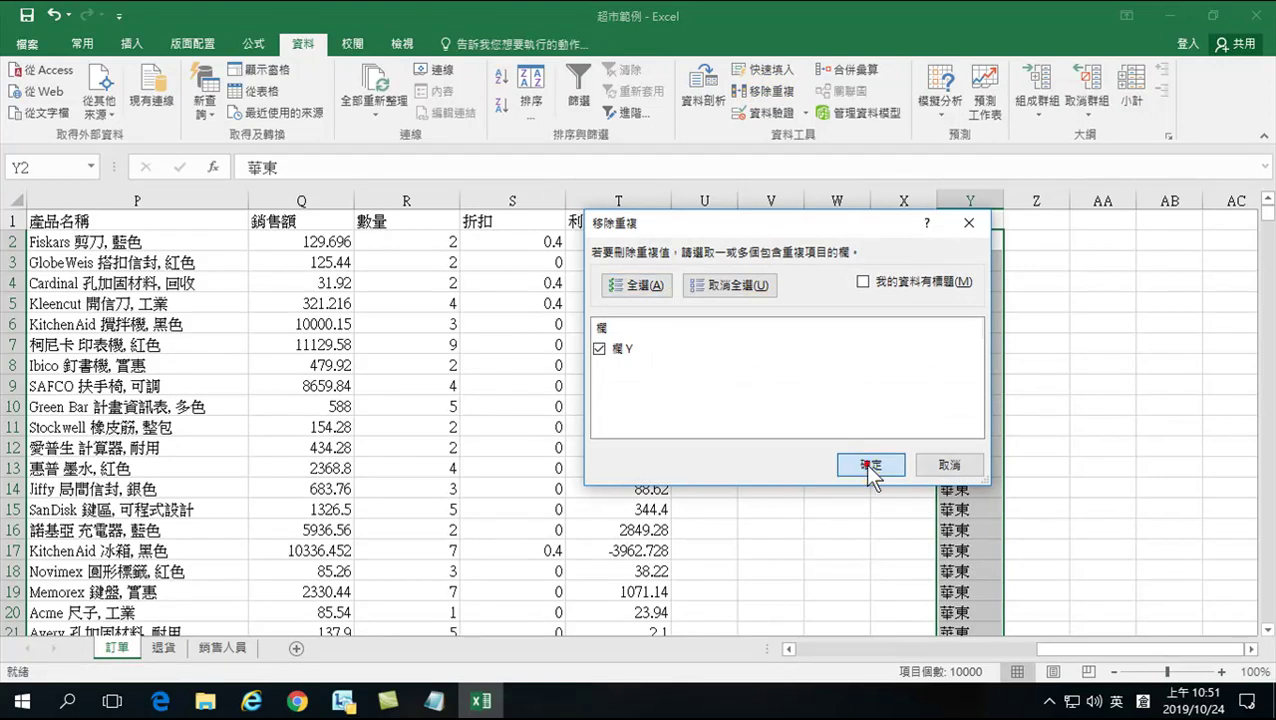
left_click(870, 466)
left_click(603, 328)
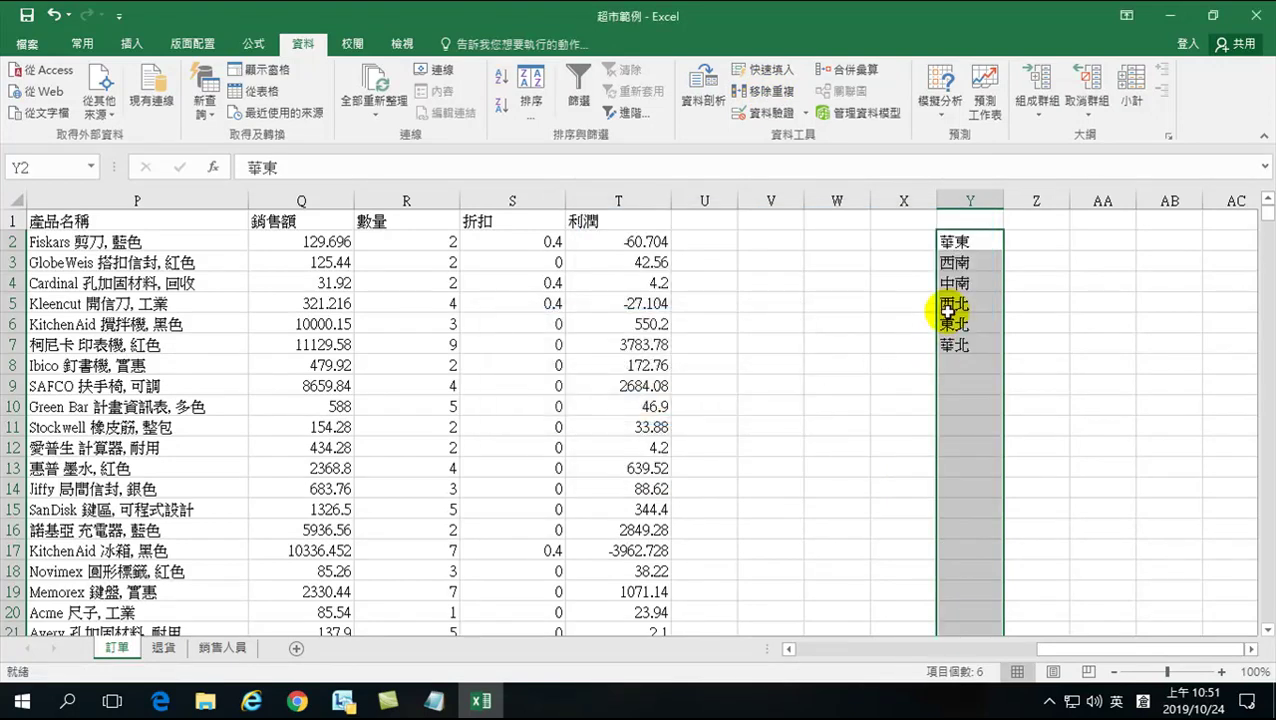
left_click(966, 243)
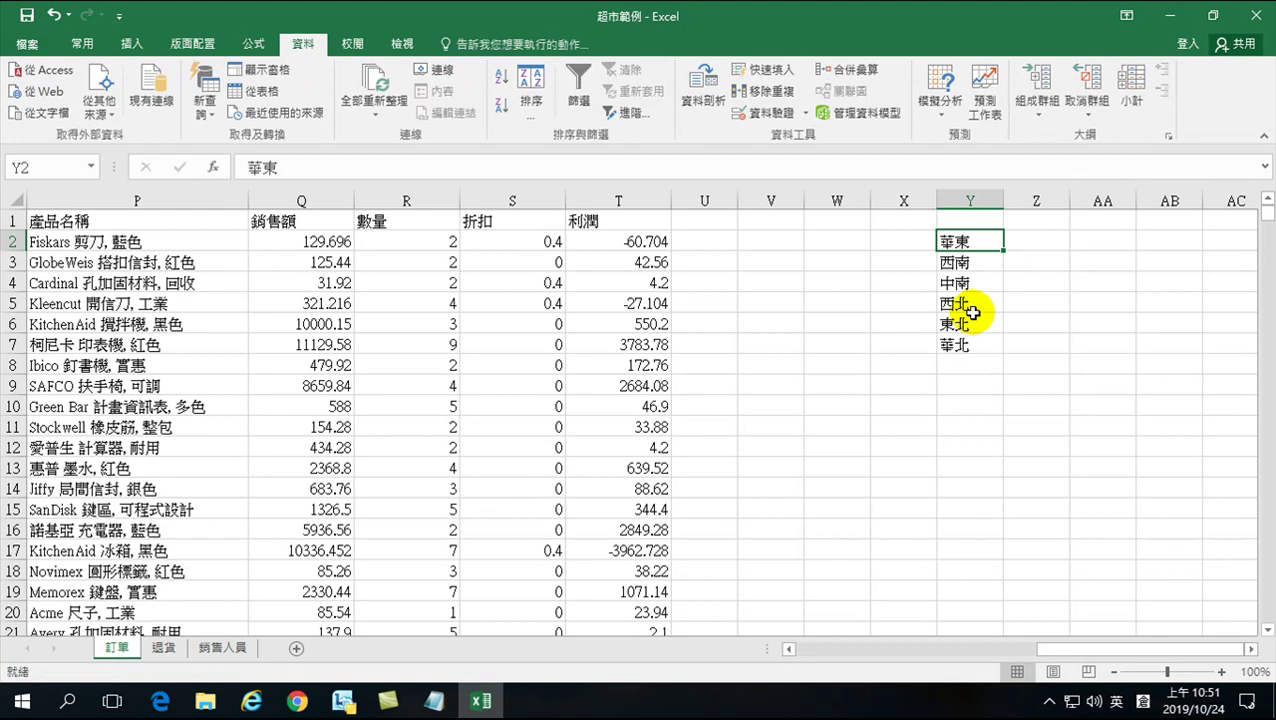
left_click_drag(972, 246, 970, 345)
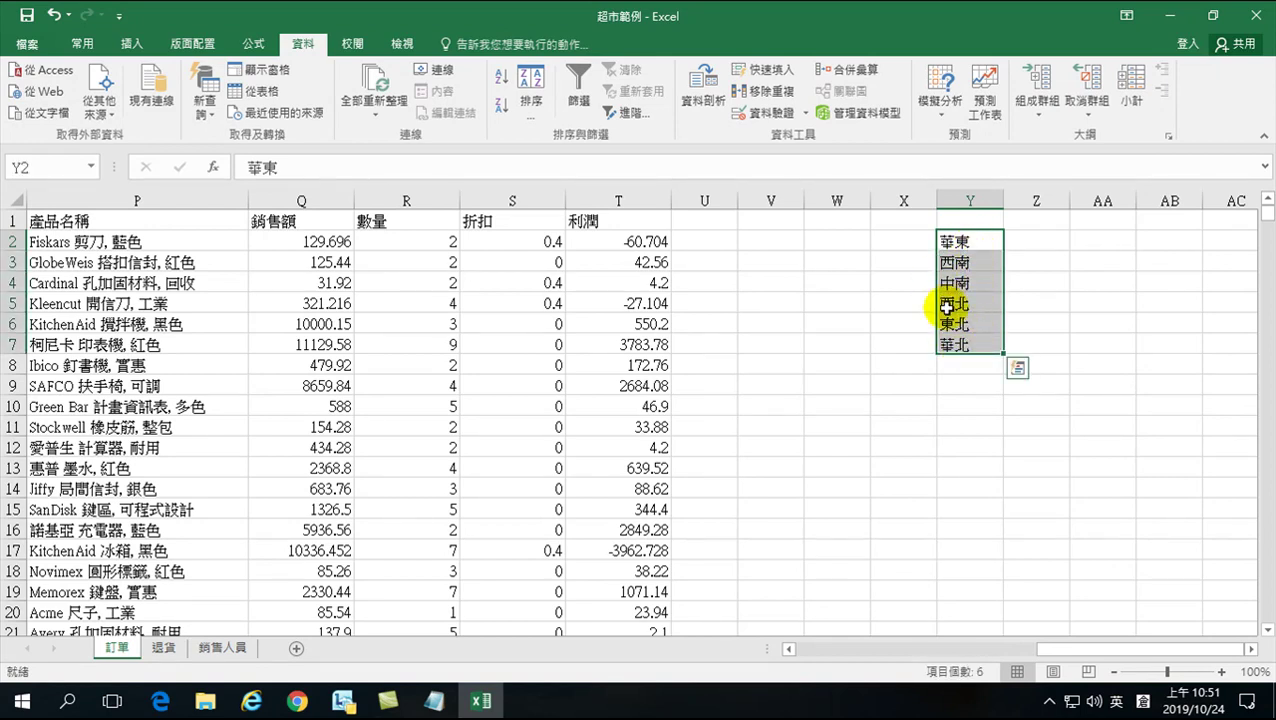
- Return to the 地區 column and examine its original entries in L2 to L14
left_click_drag(1082, 650, 983, 649)
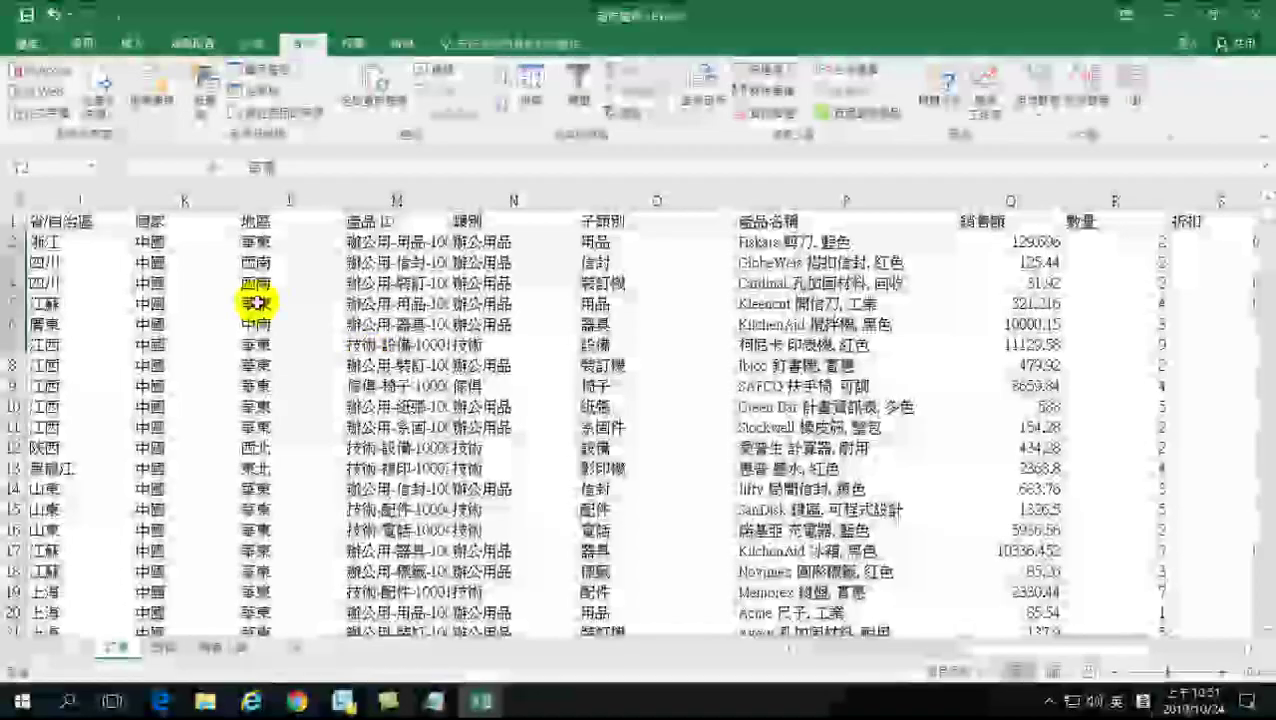
left_click_drag(264, 242, 268, 488)
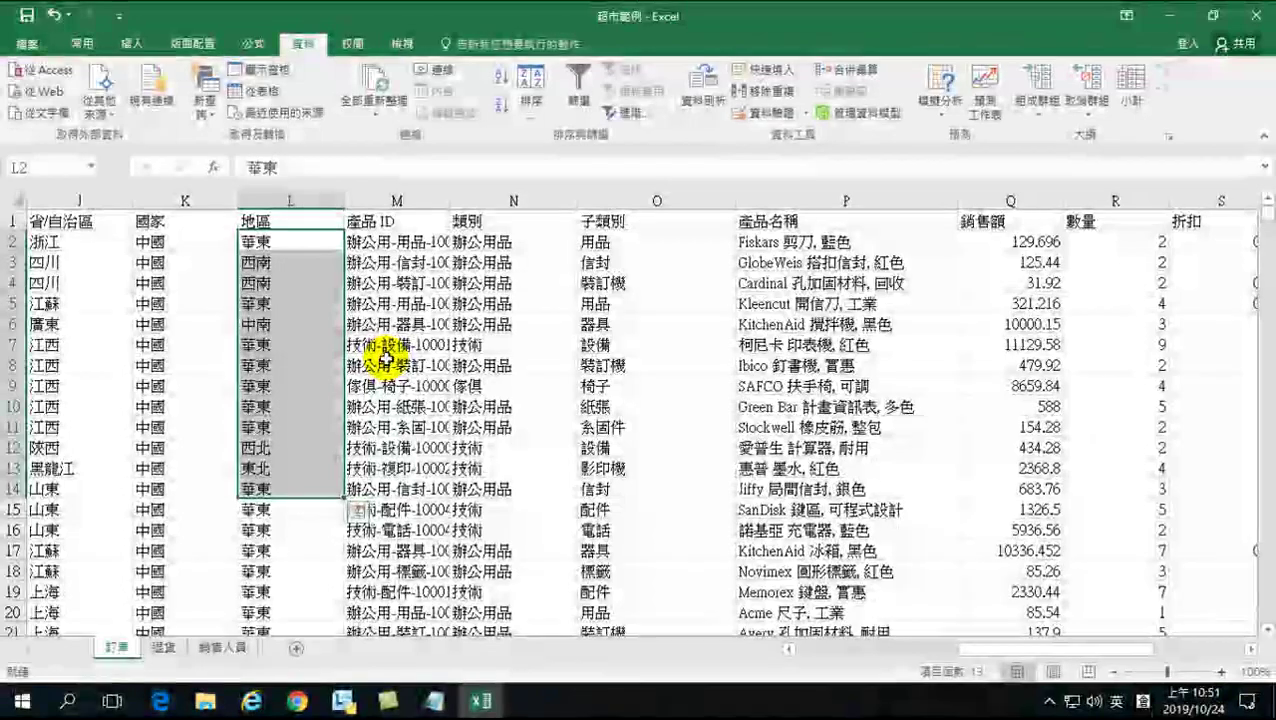
left_click(297, 244)
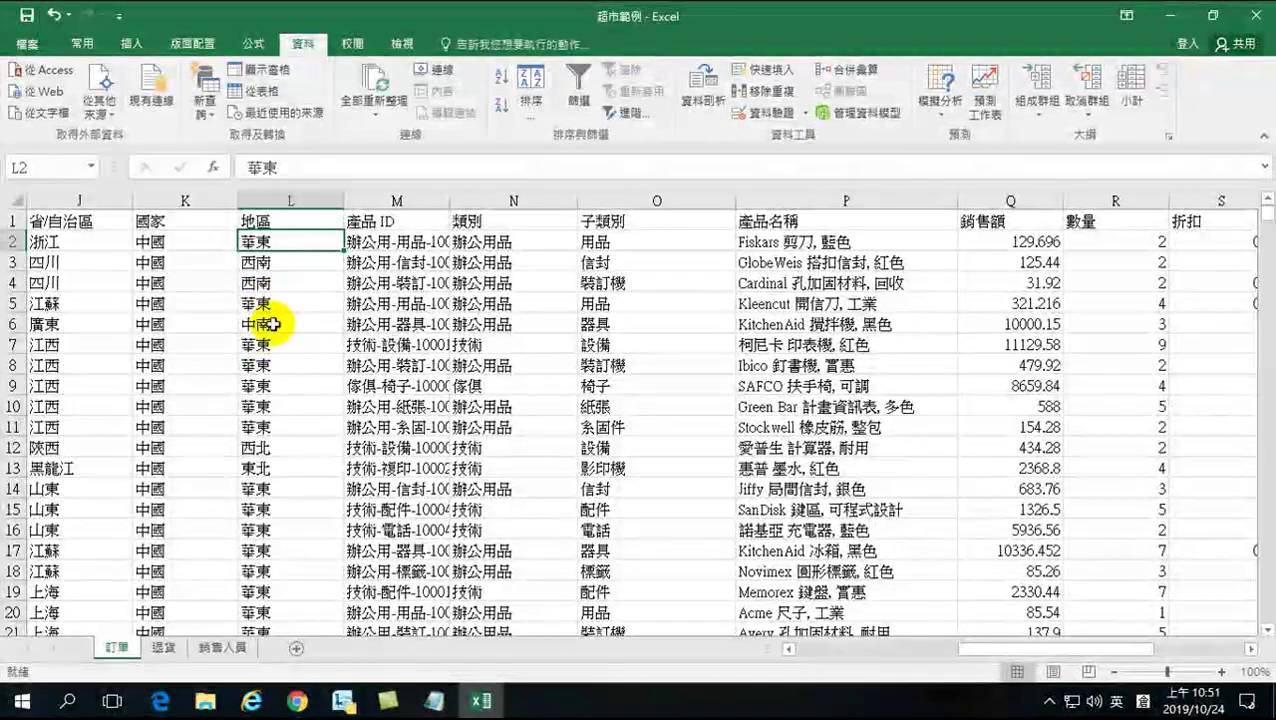
left_click(272, 324)
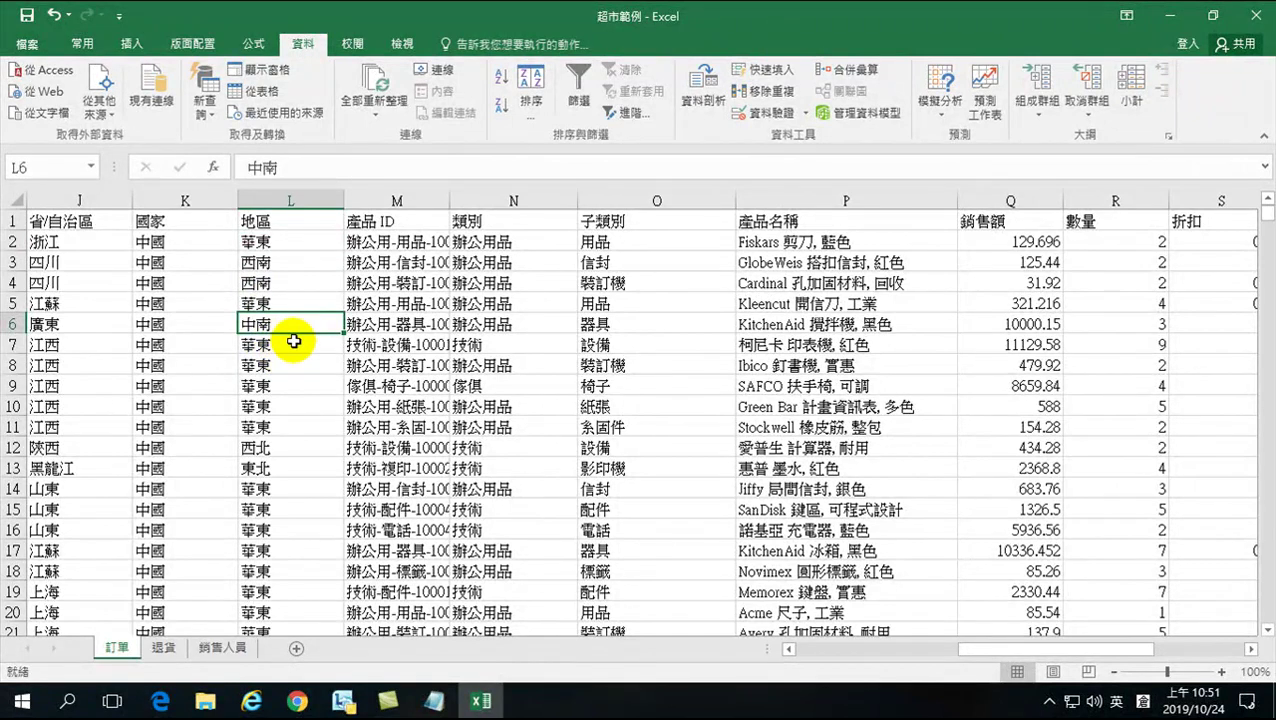
left_click(285, 240)
- Change the 地區 value in cell L5 to 華 東, with a space between the two characters
left_click(270, 310)
left_click(263, 168)
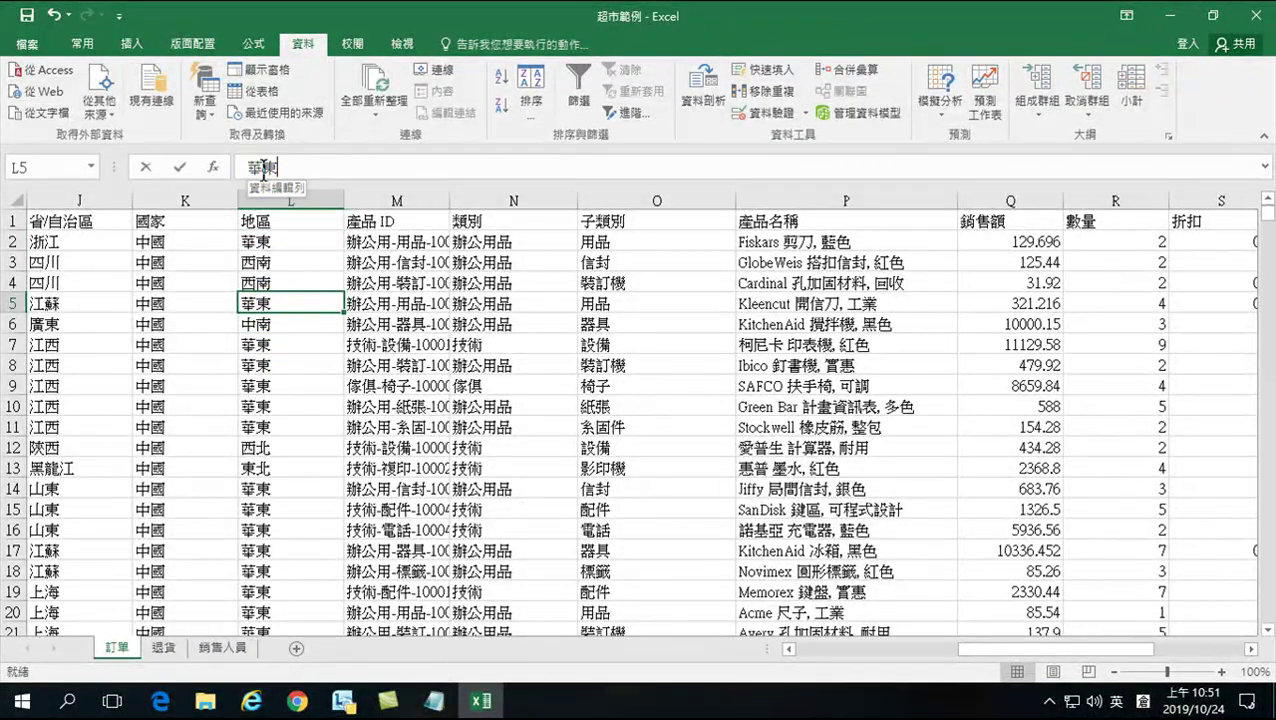
left_click(263, 168)
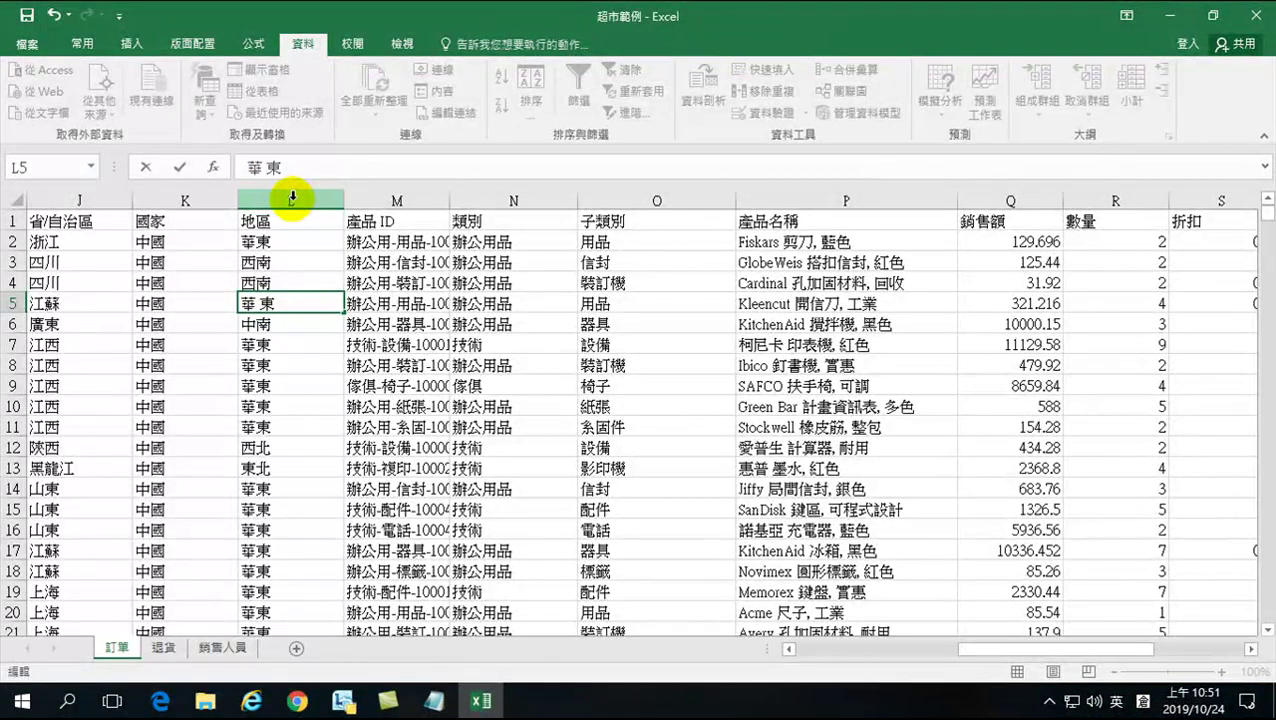
key("Return")
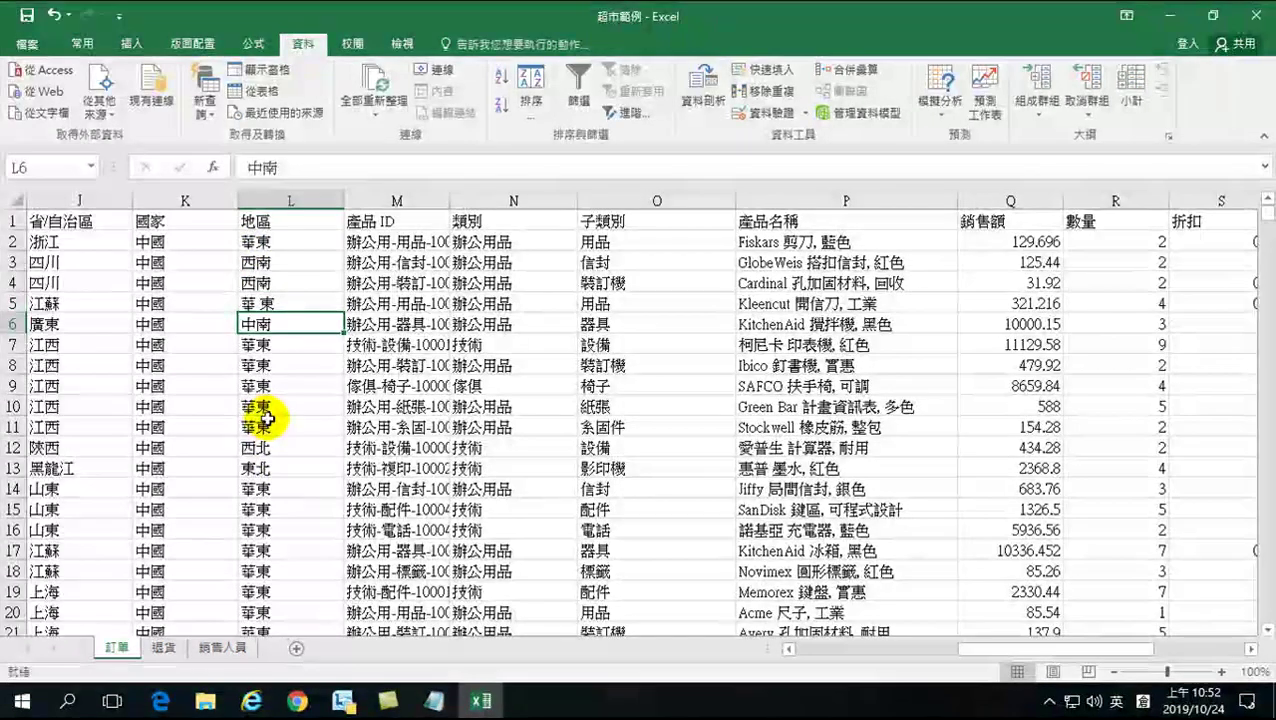
- Change the 地區 value in cell L12 to 西北西
left_click(257, 450)
left_click(272, 452)
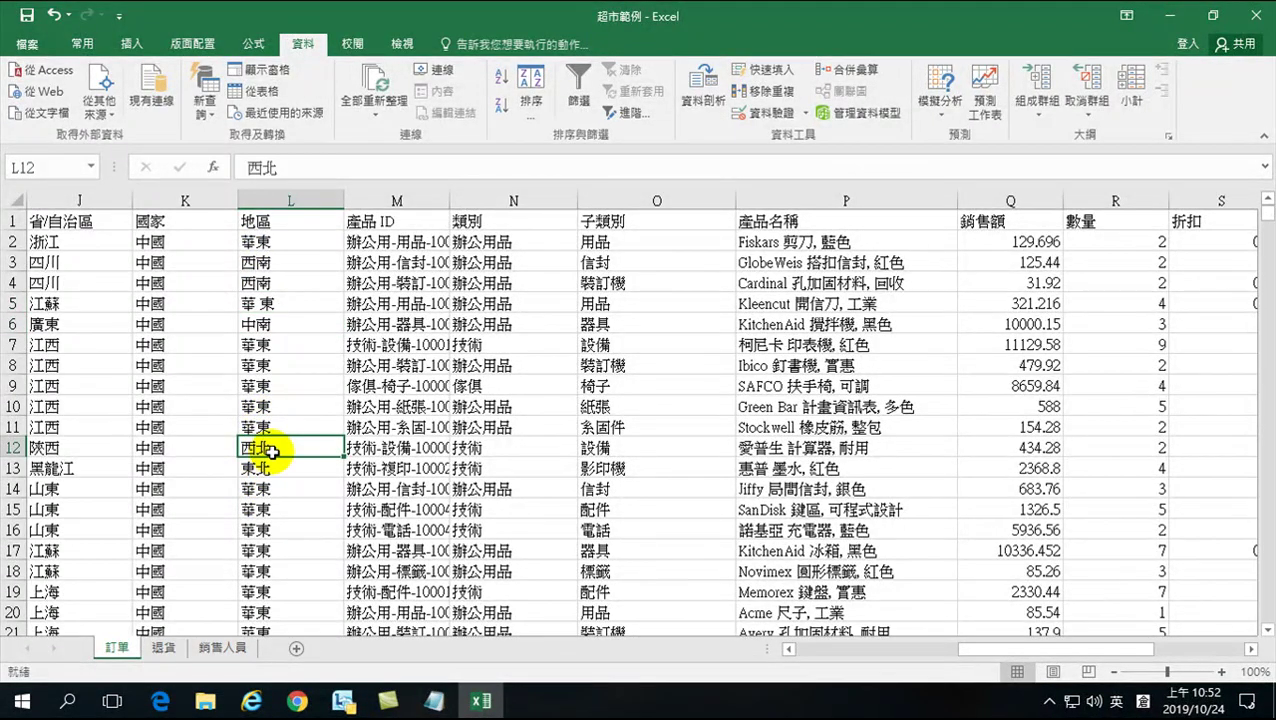
left_click(296, 168)
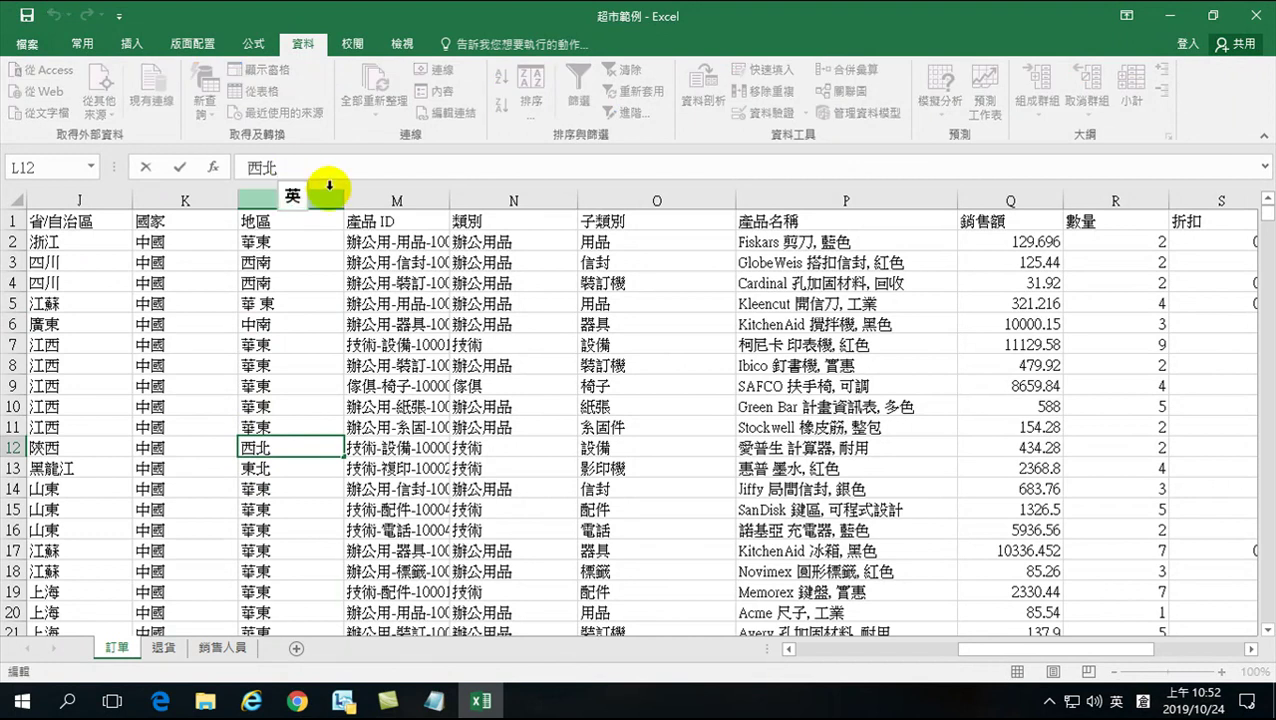
type("西")
key("Return")
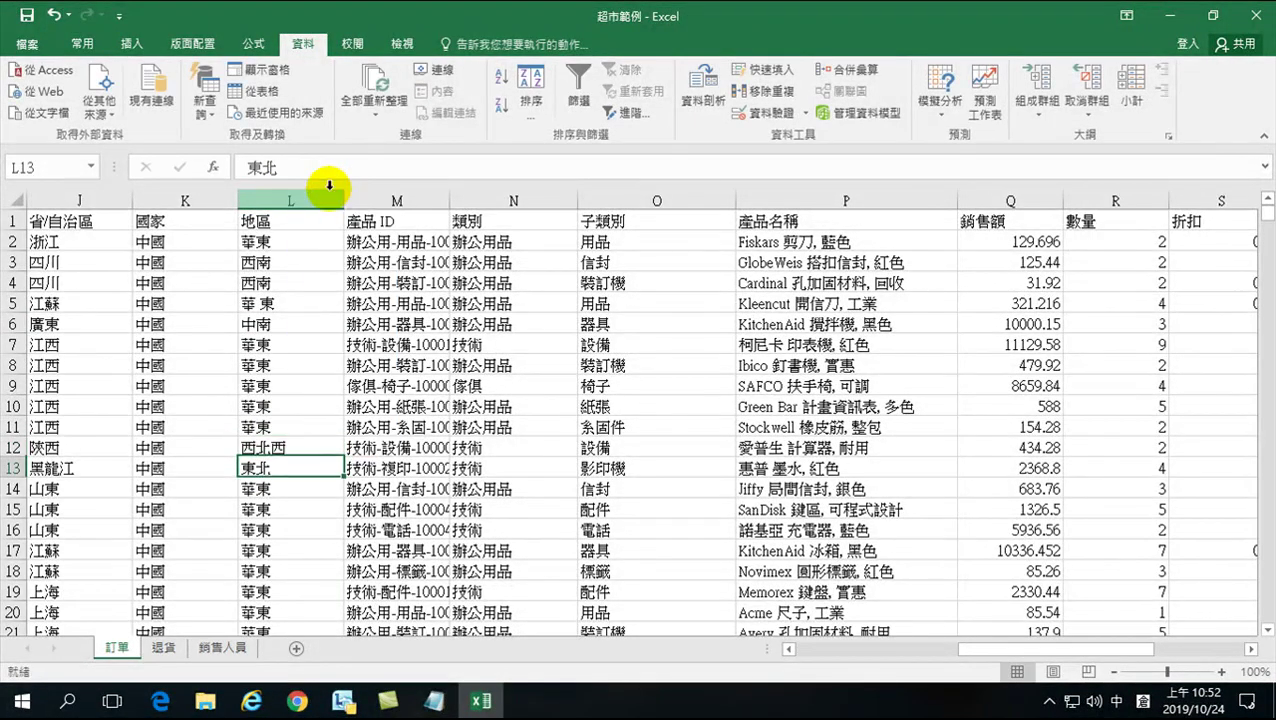
- Compare the 地區 column's entries with the list of distinct regions in Y2:Y7
left_click(292, 241)
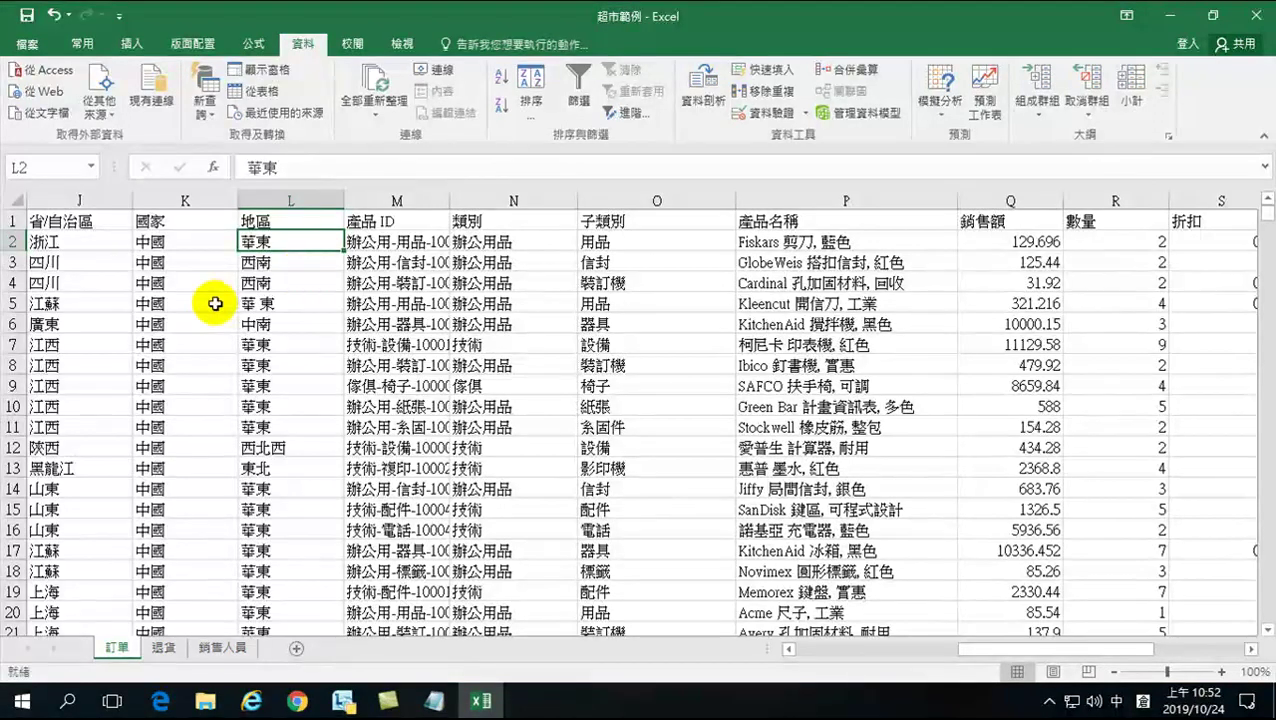
left_click(299, 200)
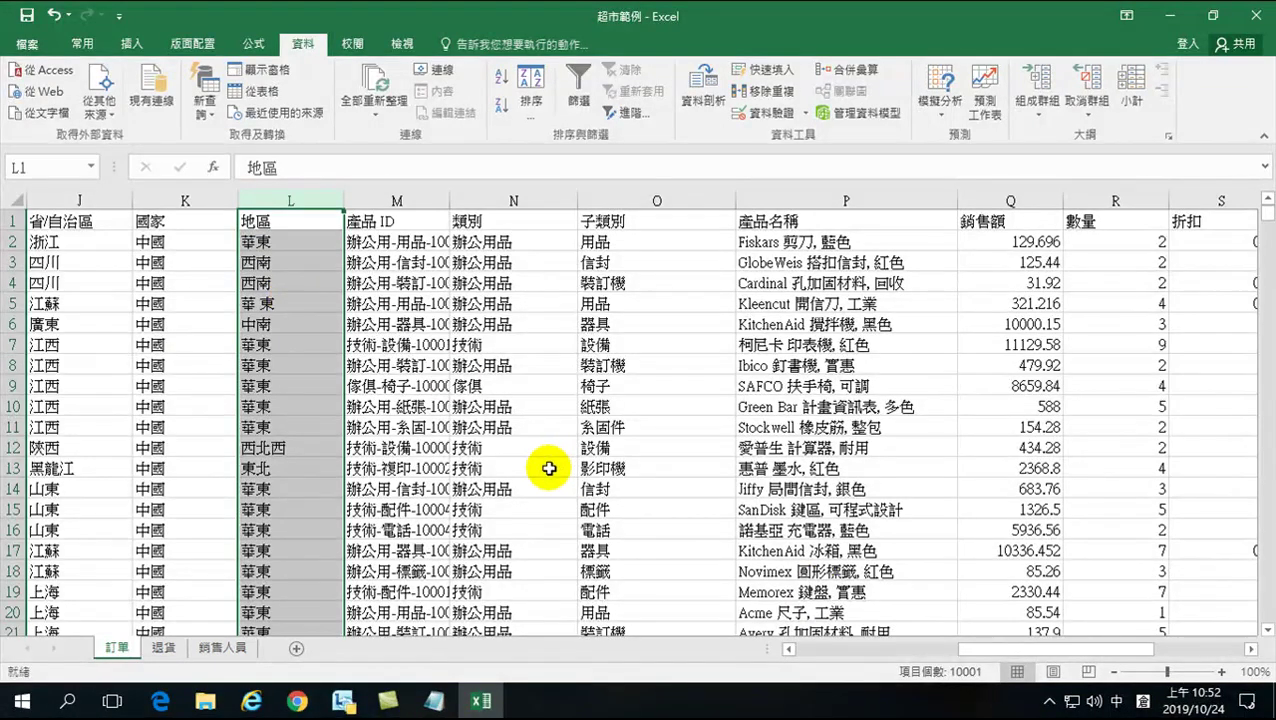
left_click_drag(985, 650, 1144, 645)
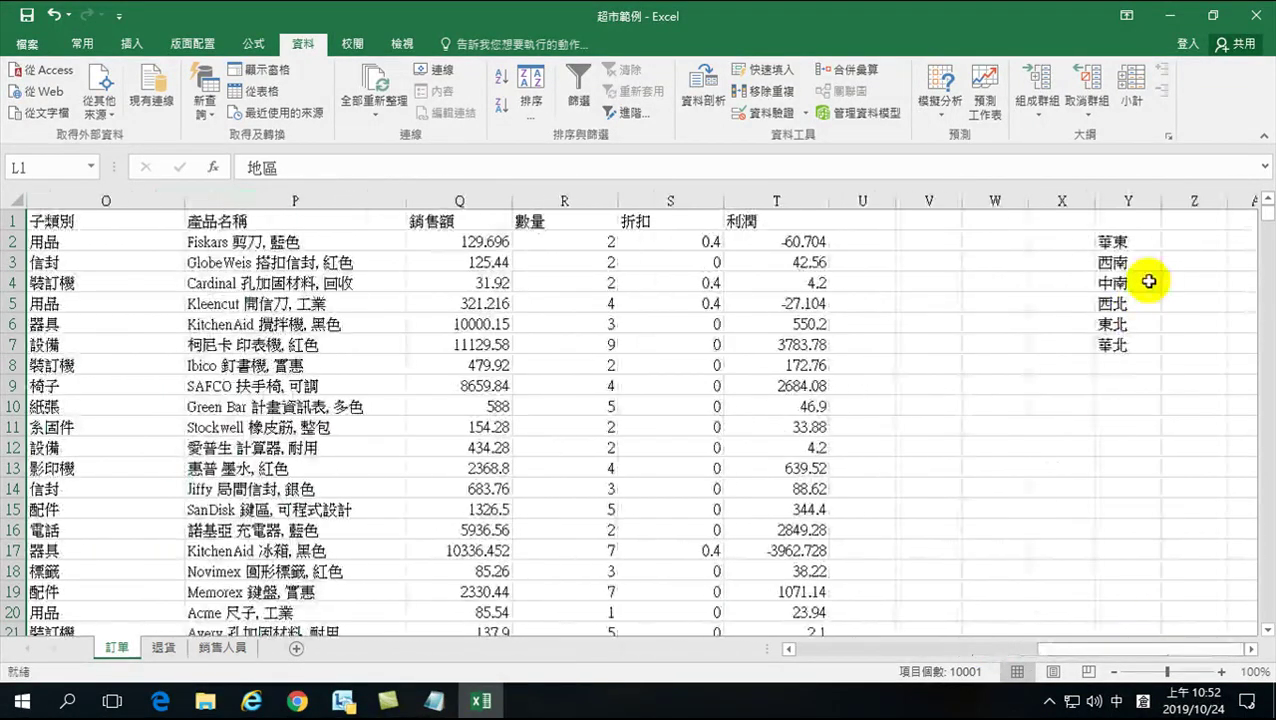
left_click_drag(1105, 649, 977, 649)
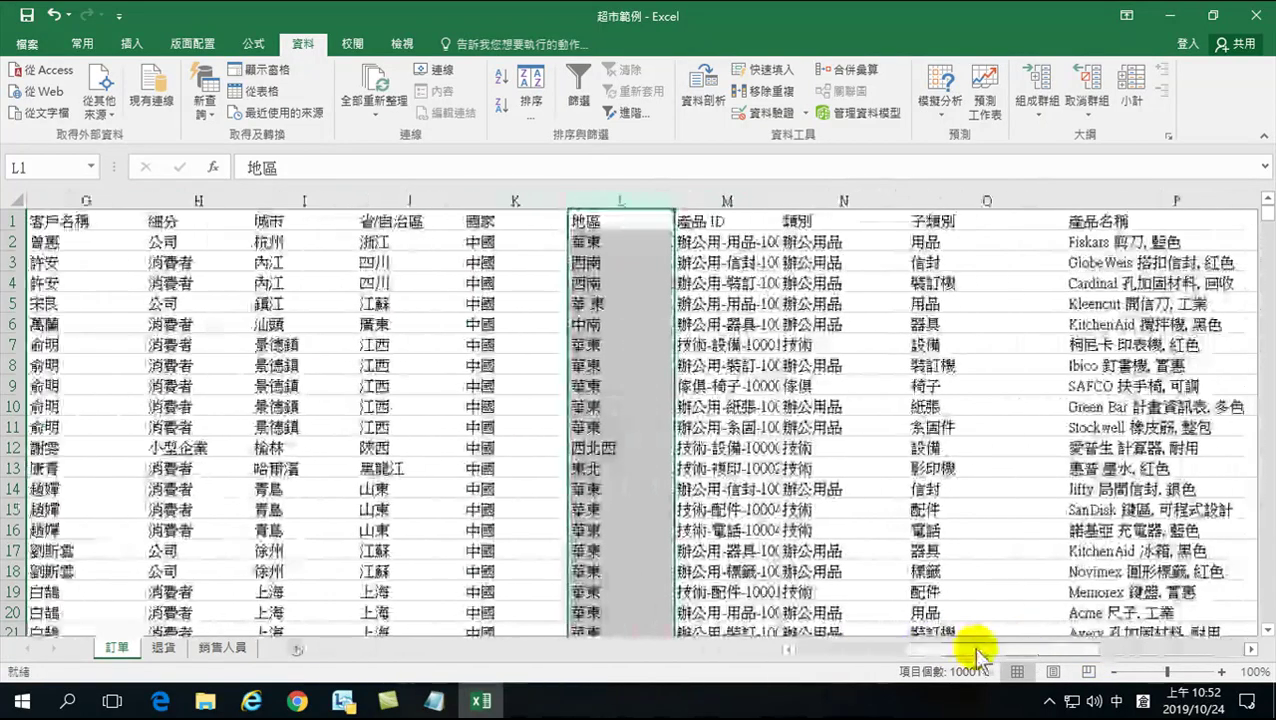
left_click_drag(604, 241, 604, 282)
left_click(604, 241)
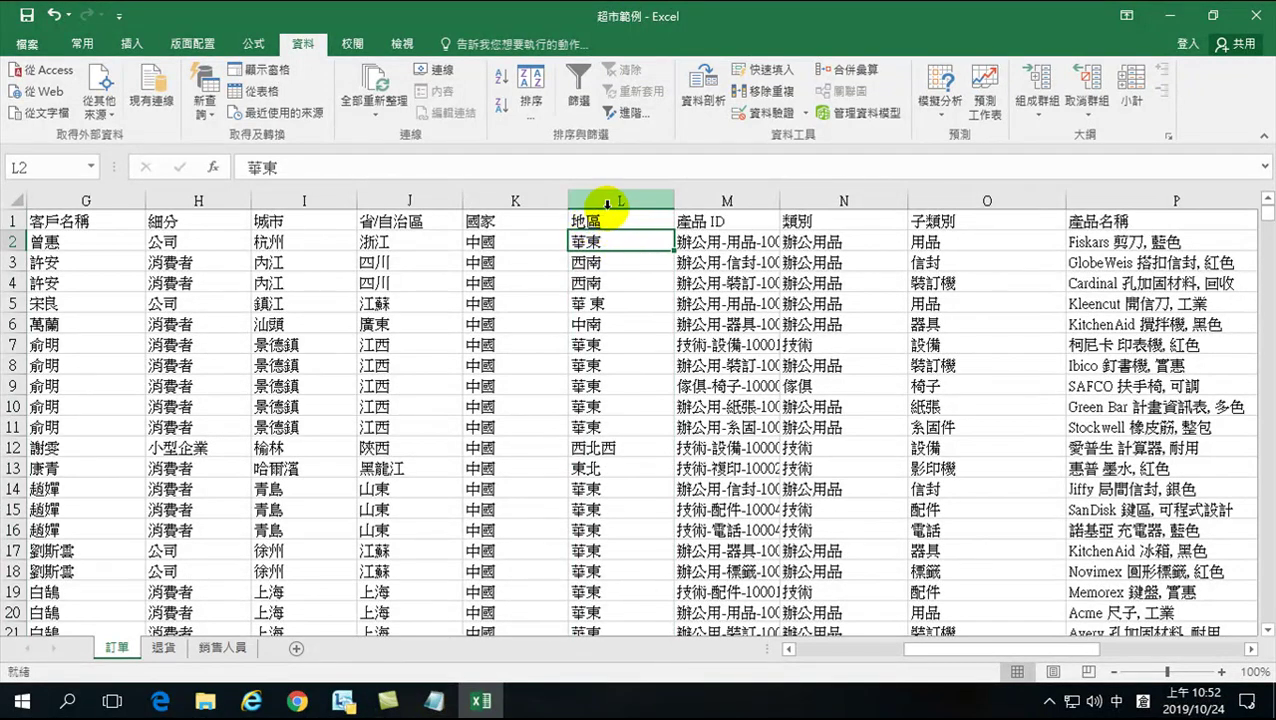
- Begin a data validation rule for the whole 地區 column, allowing only 清單 (list) values
left_click(606, 203)
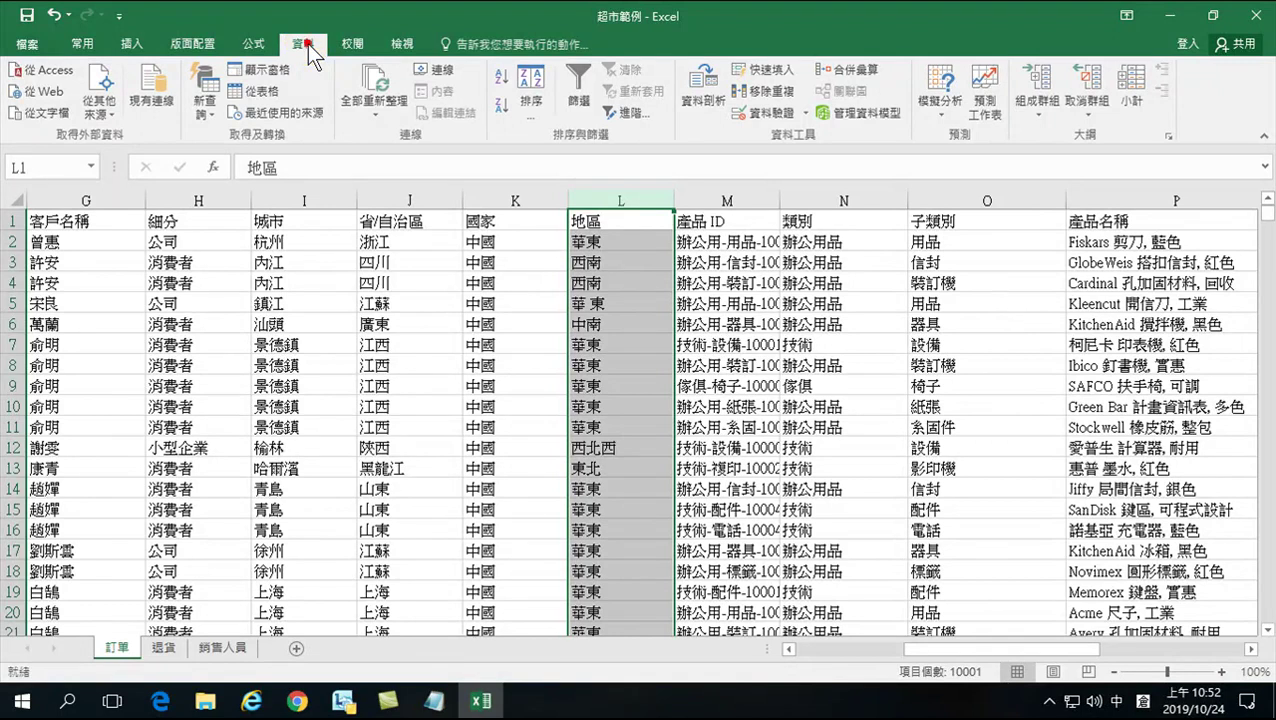
left_click(804, 114)
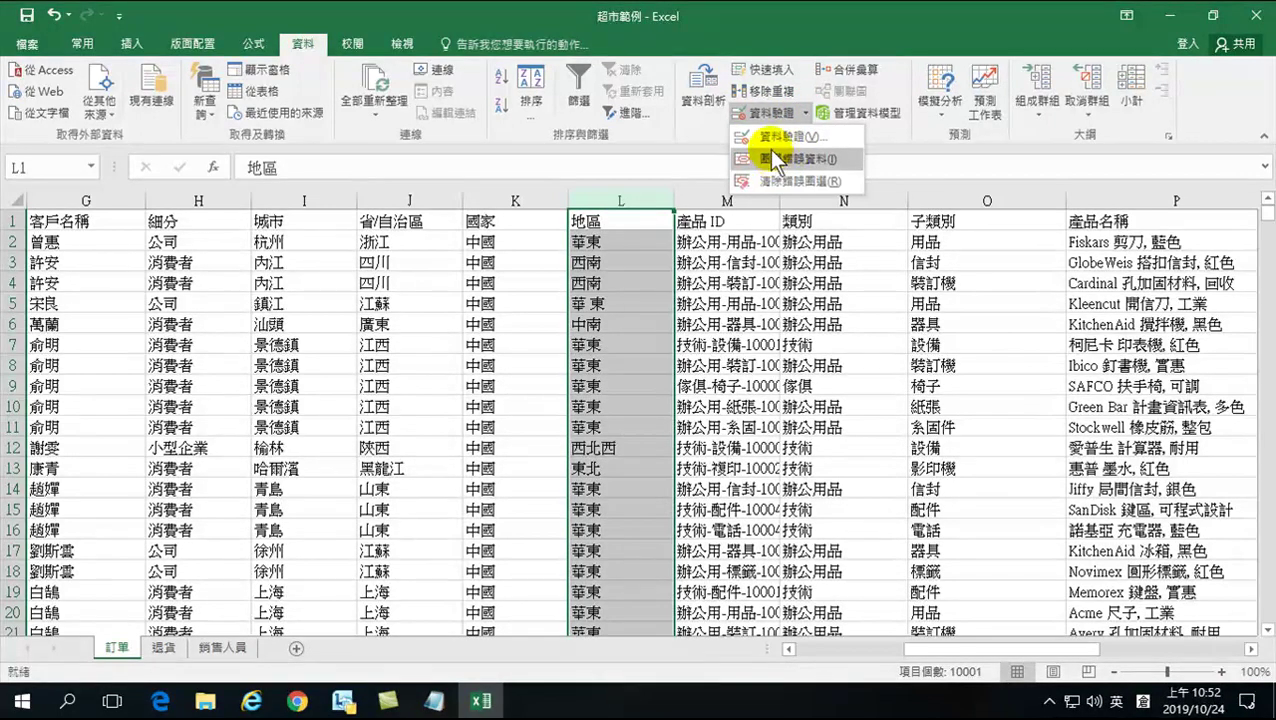
left_click(823, 141)
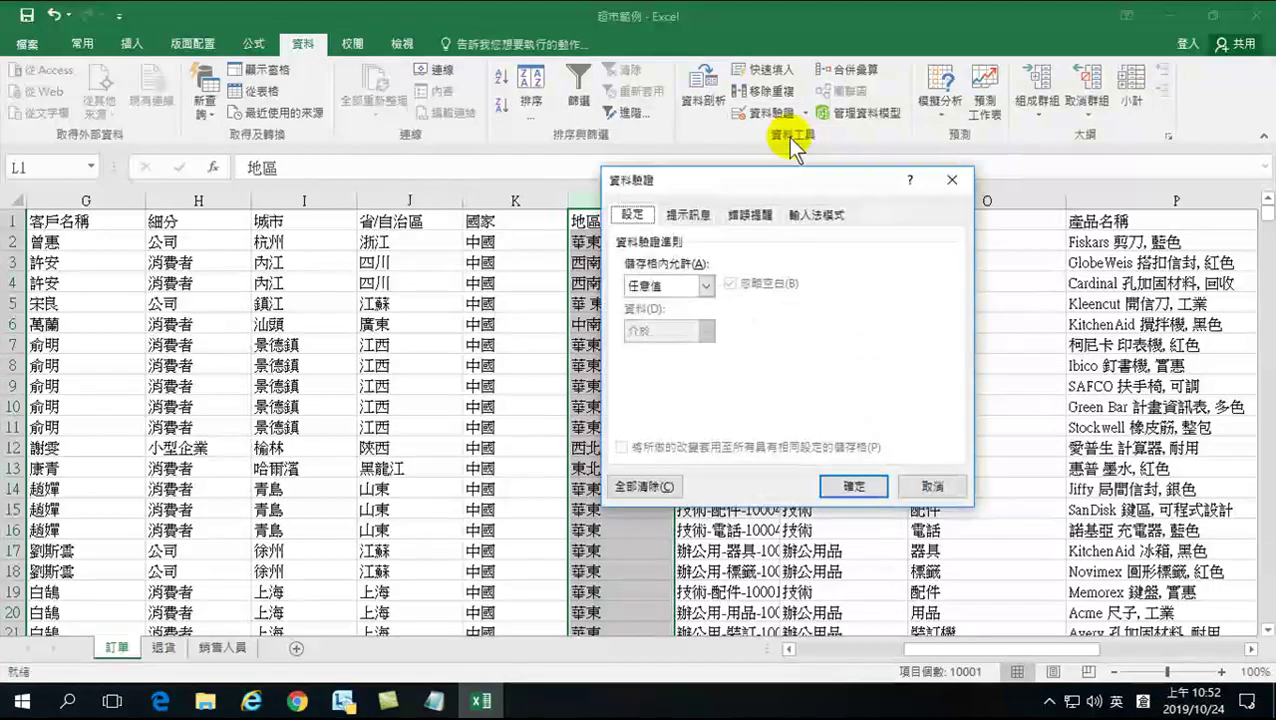
left_click(675, 284)
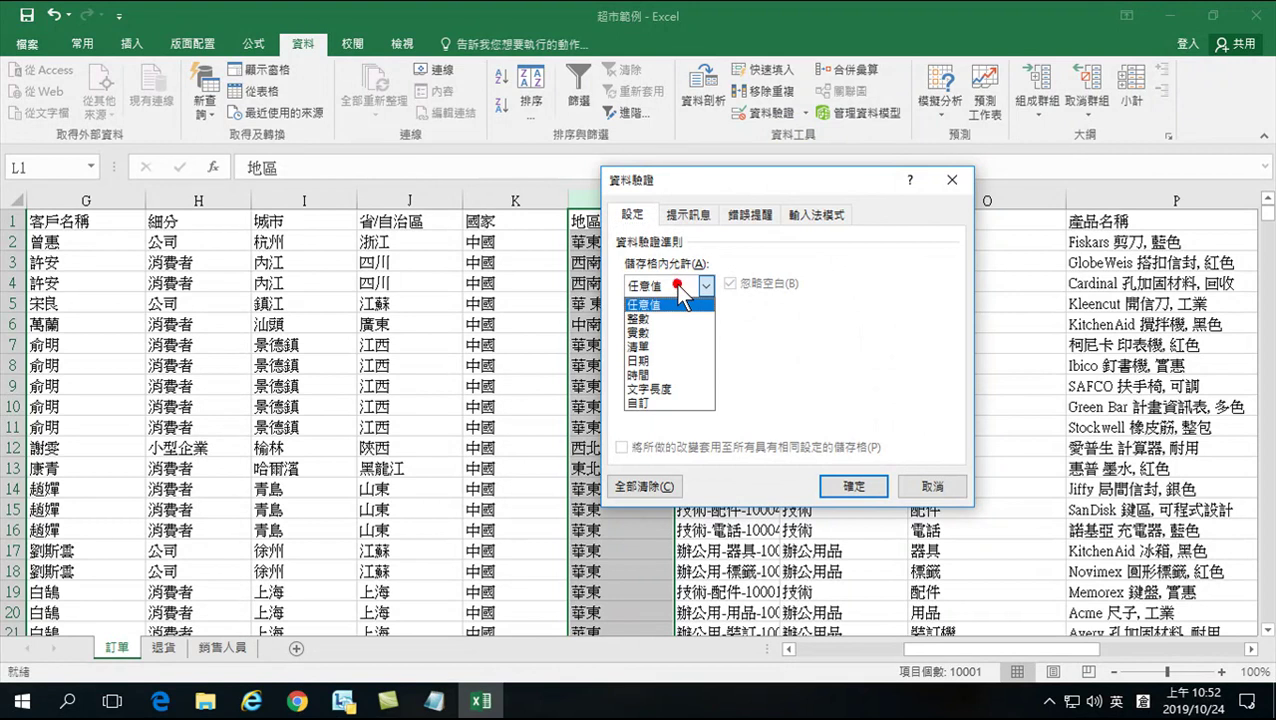
left_click(652, 347)
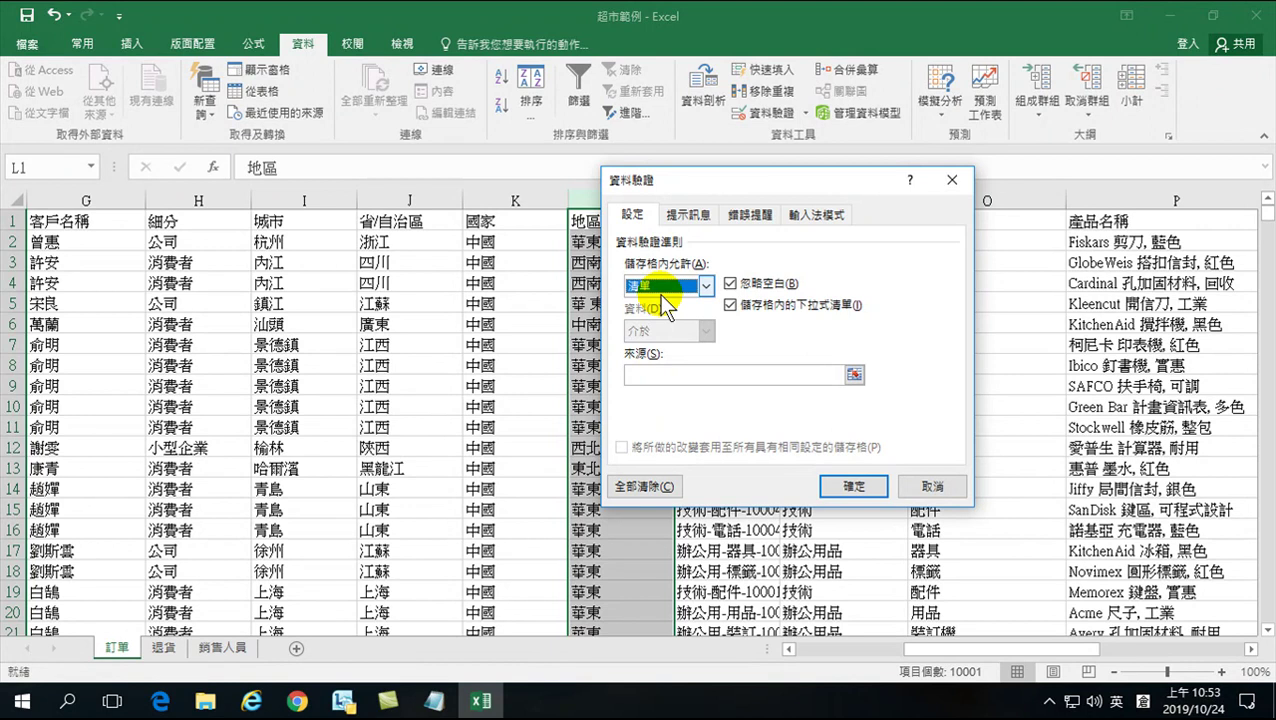
- Set the validation list's source to =$Y$2:$Y$7 and apply the rule
left_click(650, 374)
left_click(853, 376)
left_click_drag(912, 645, 1076, 643)
left_click_drag(1115, 241, 1120, 347)
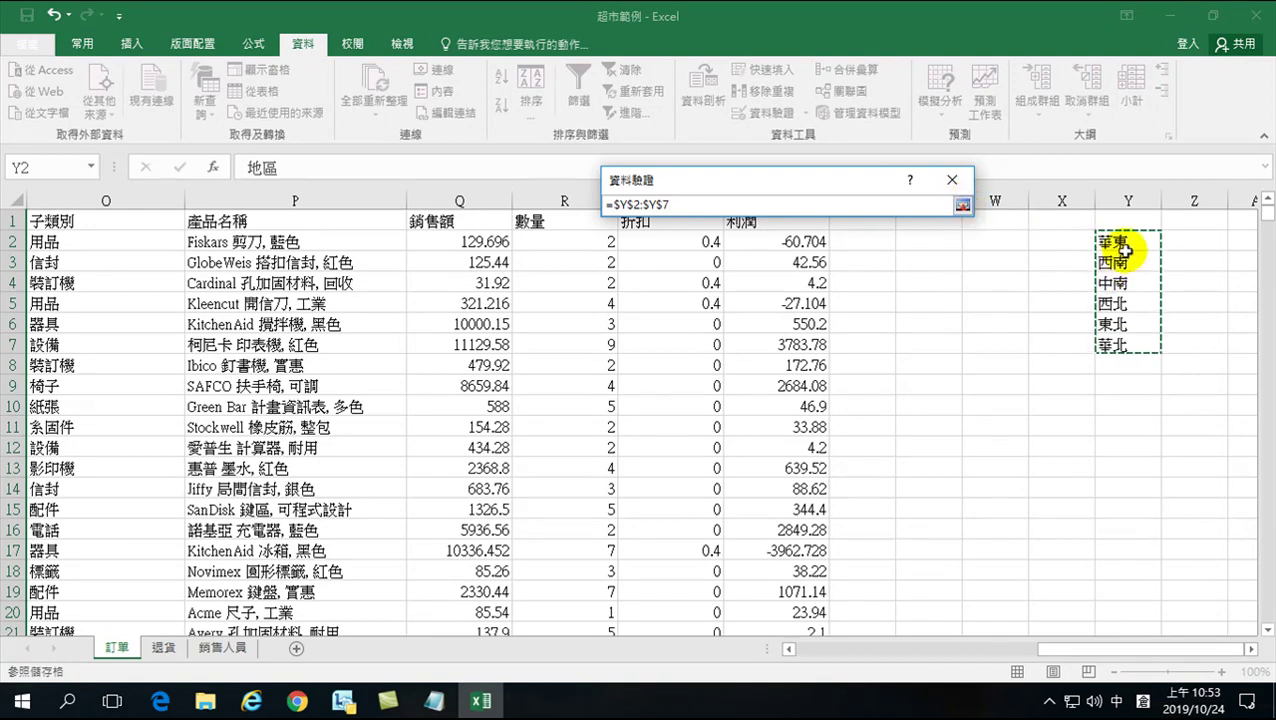
left_click(962, 206)
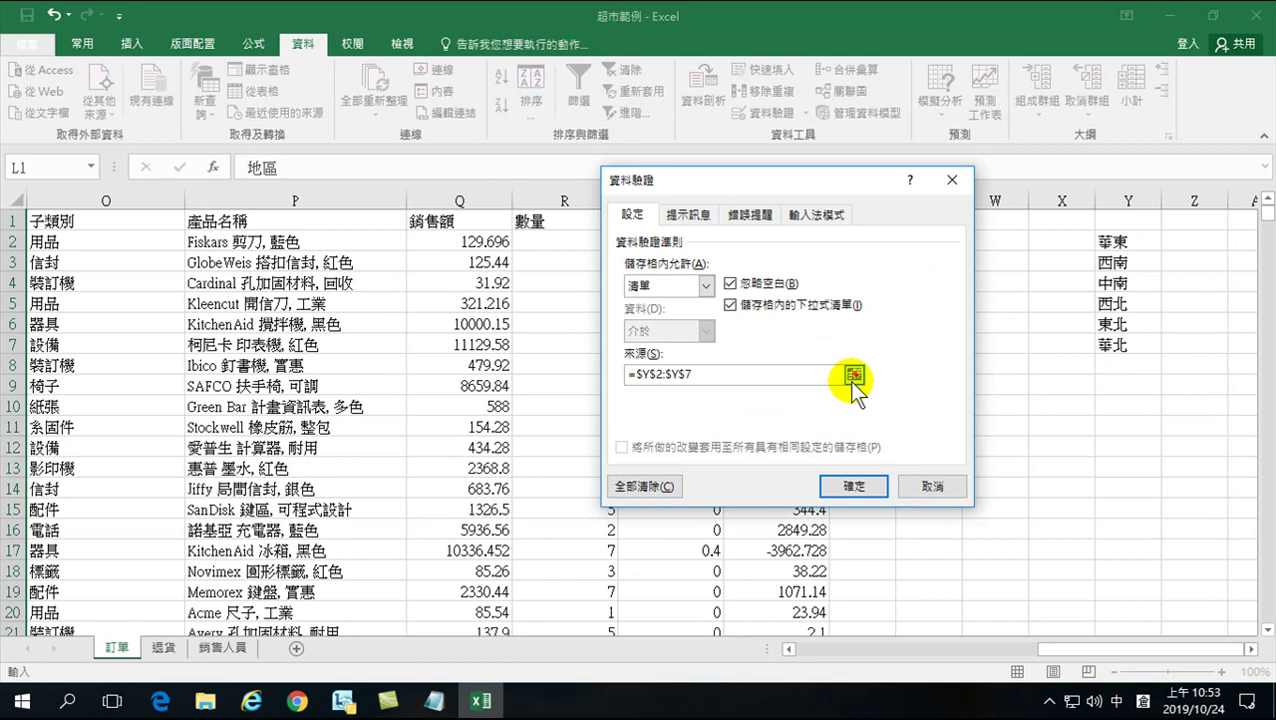
left_click(853, 487)
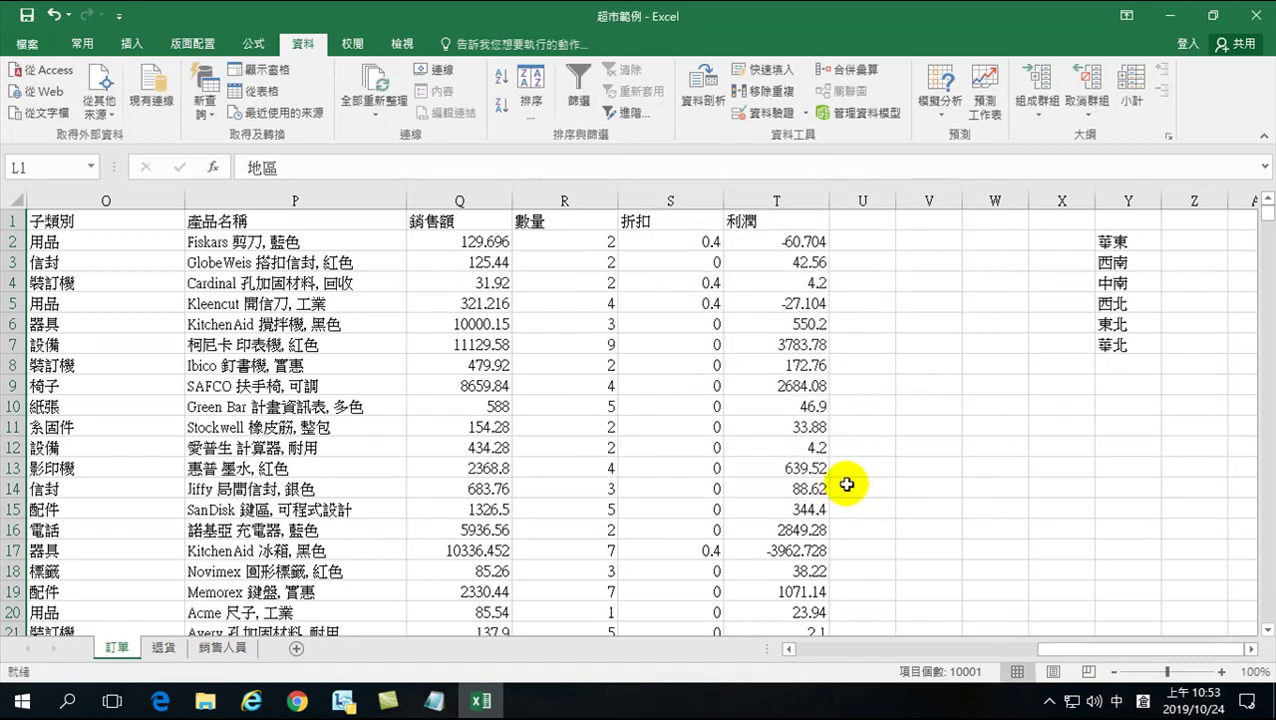
- Check the validation choices offered for the 地區 cells L2 and L3, keeping their current values
left_click_drag(1073, 648, 914, 646)
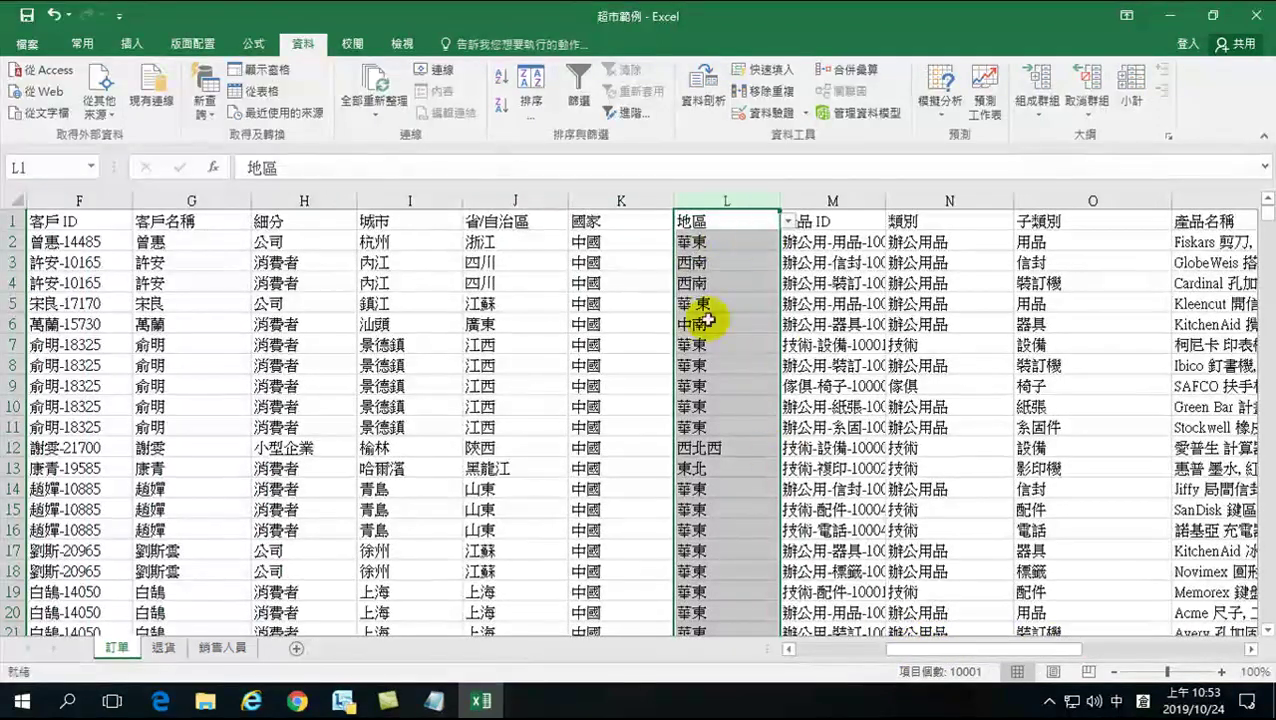
left_click(700, 245)
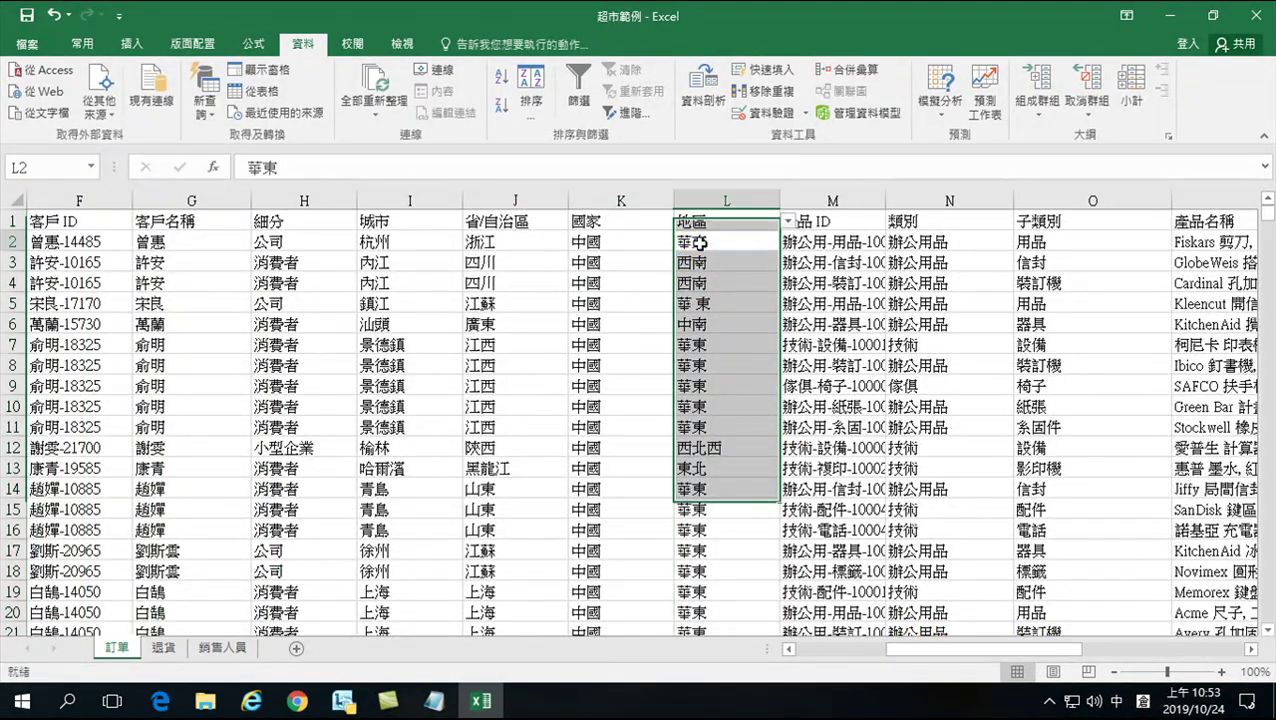
left_click(788, 242)
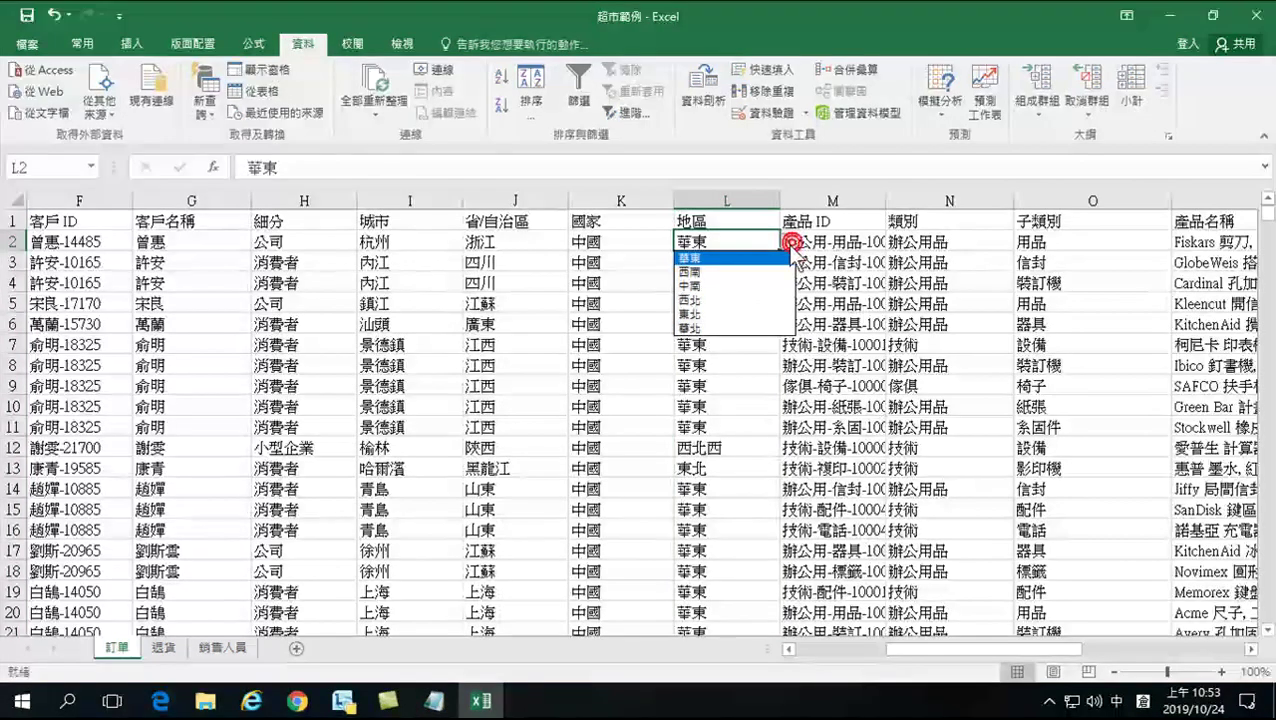
left_click(697, 256)
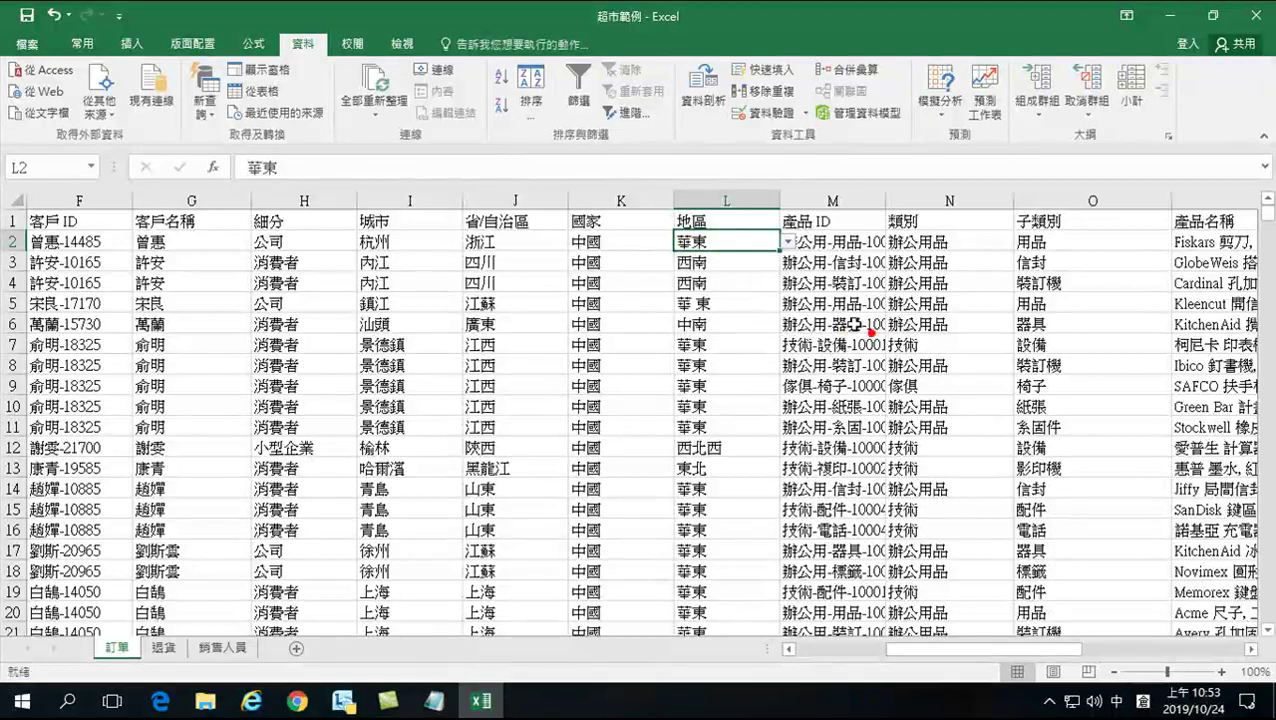
left_click(690, 262)
left_click(786, 262)
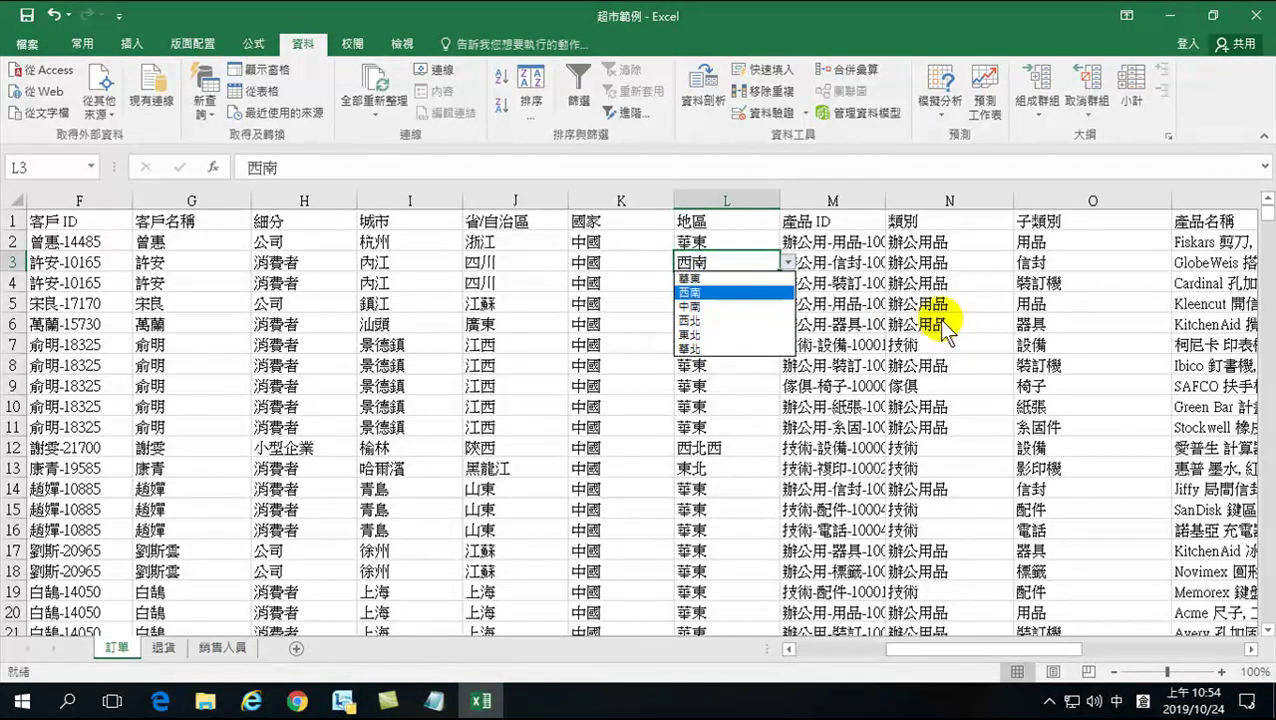
key("Escape")
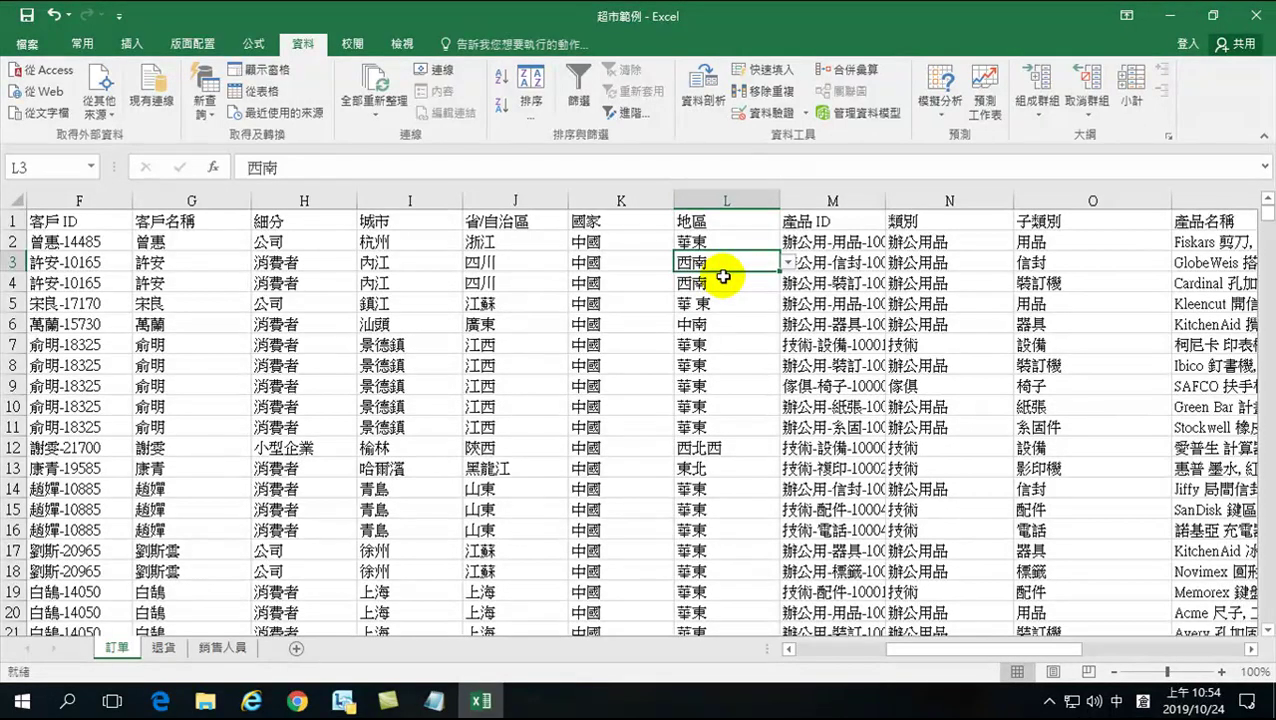
- Circle the invalid data in the whole 地區 column
left_click(726, 203)
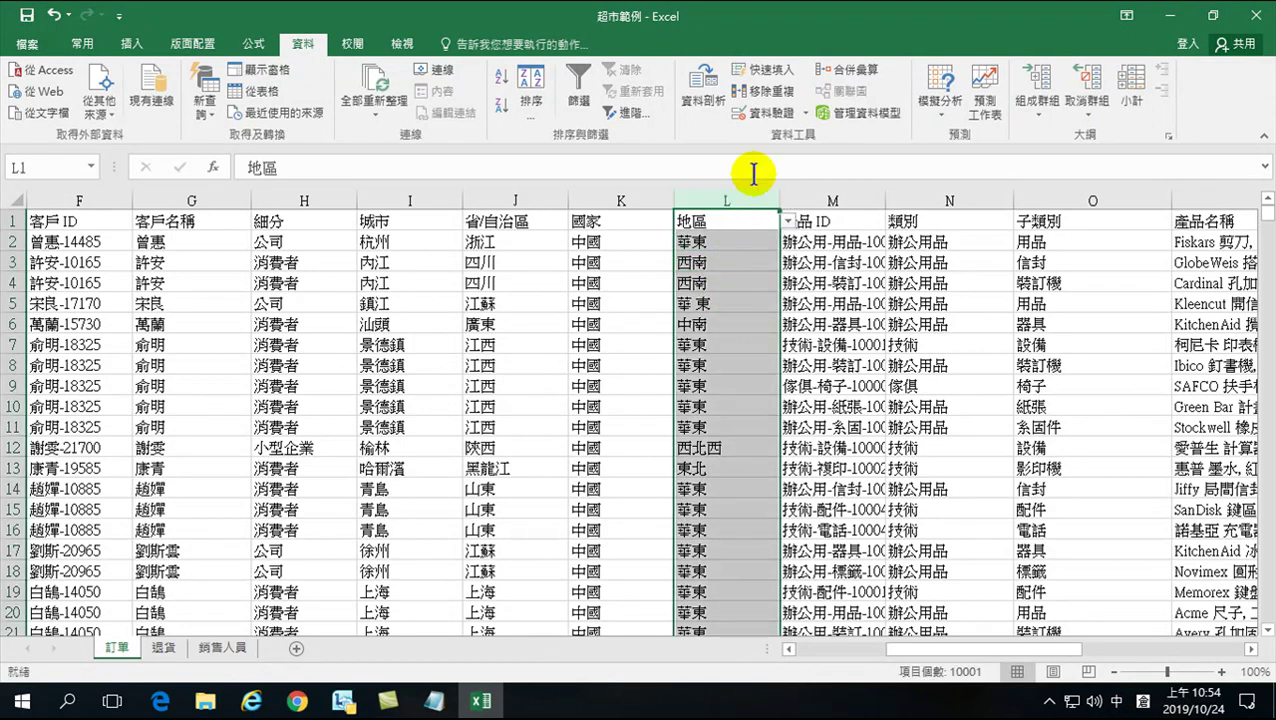
left_click(772, 114)
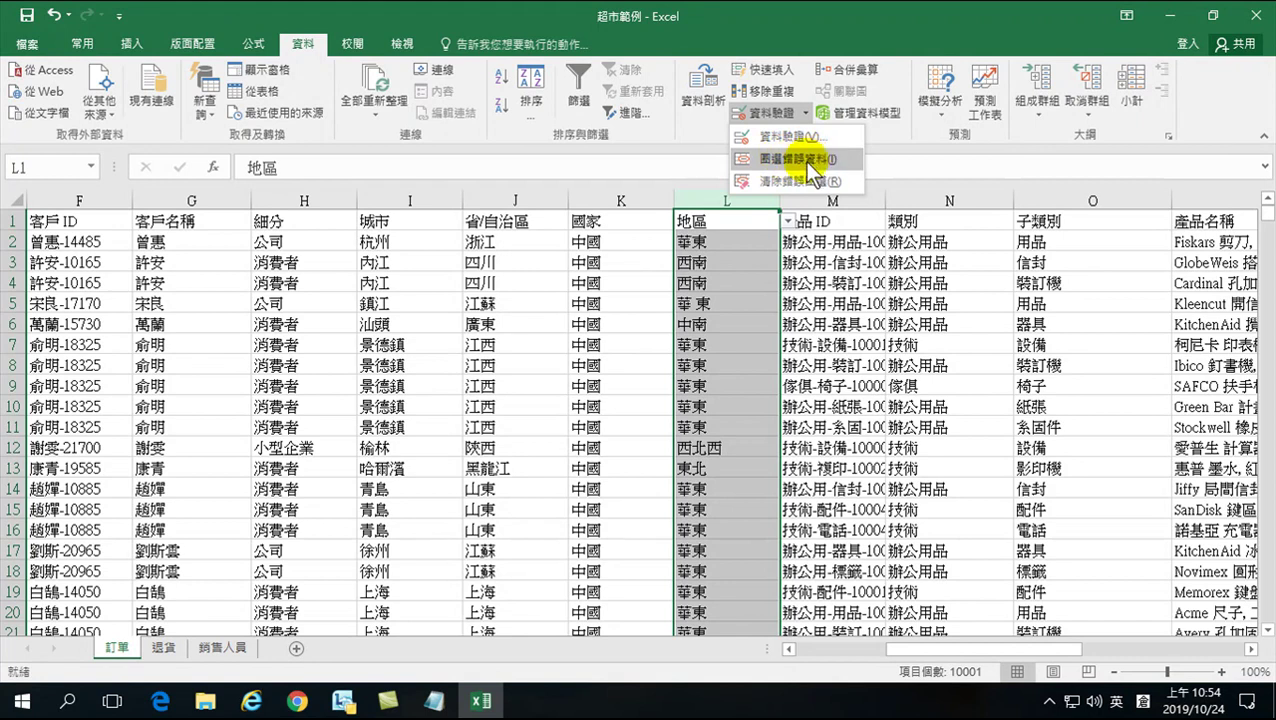
left_click(805, 159)
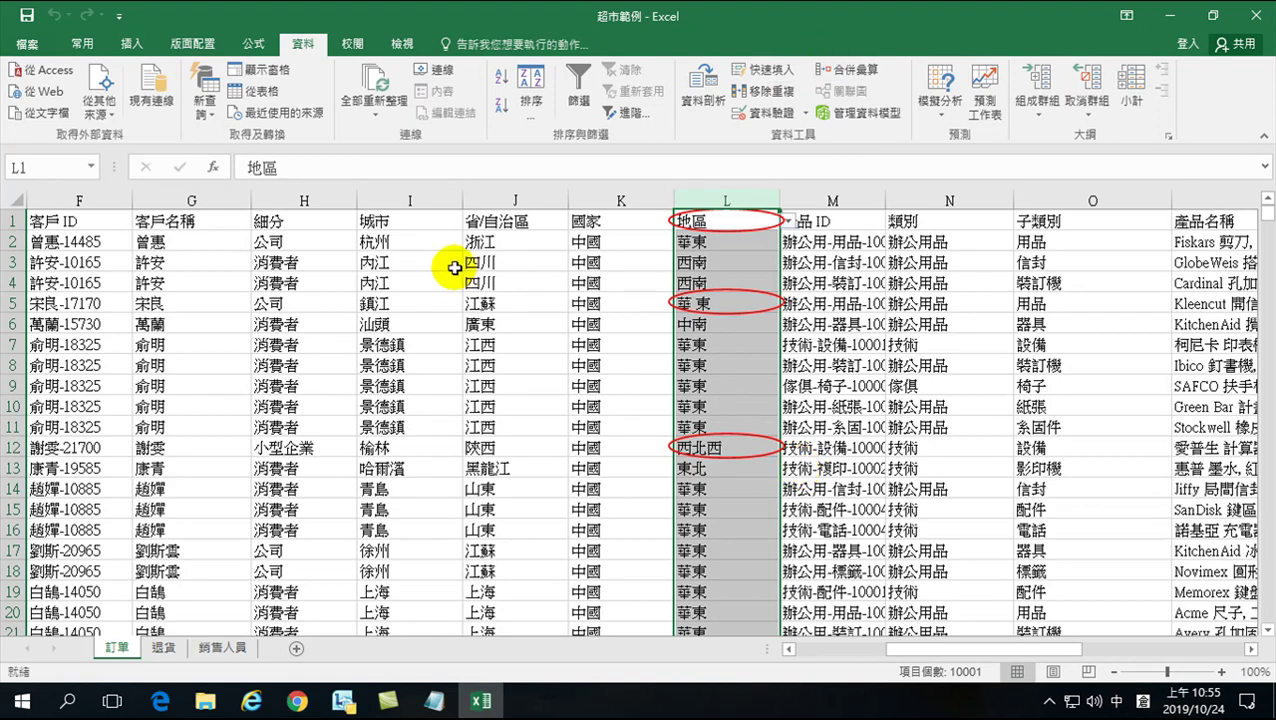
- Copy the entire 客戶名稱 column and paste it into column AA, starting at AA1
left_click(222, 229)
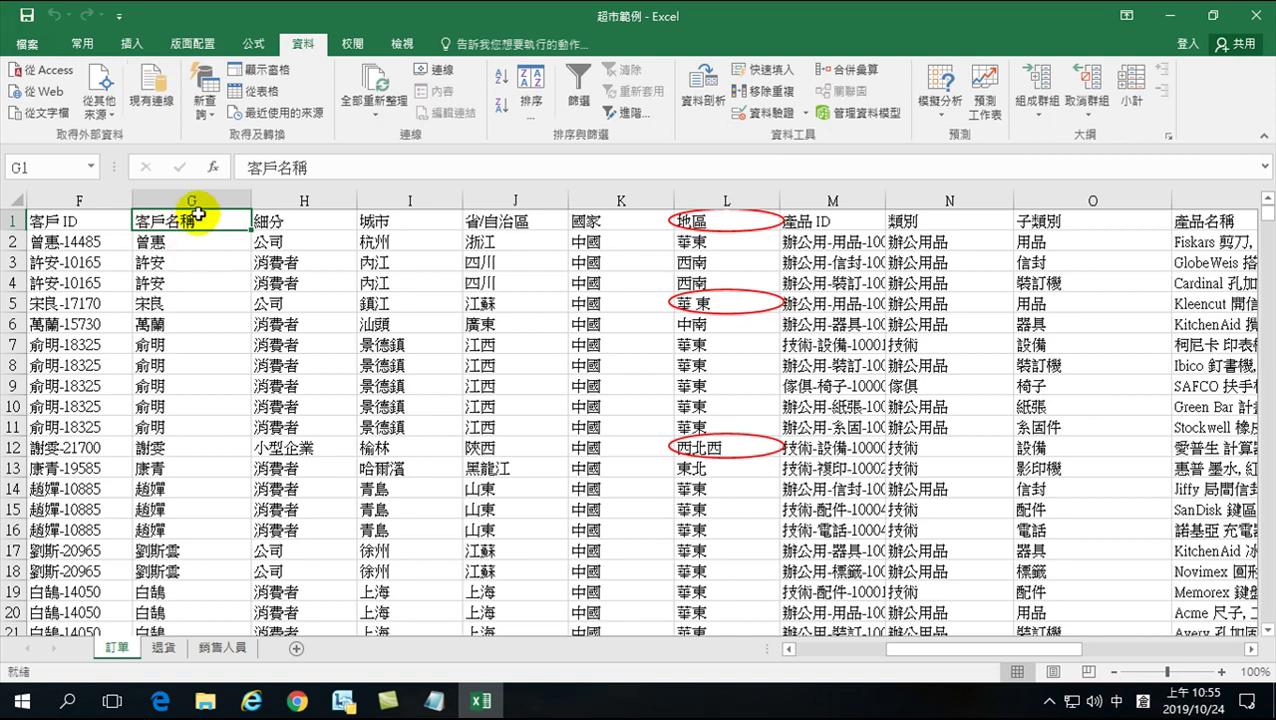
left_click(191, 238)
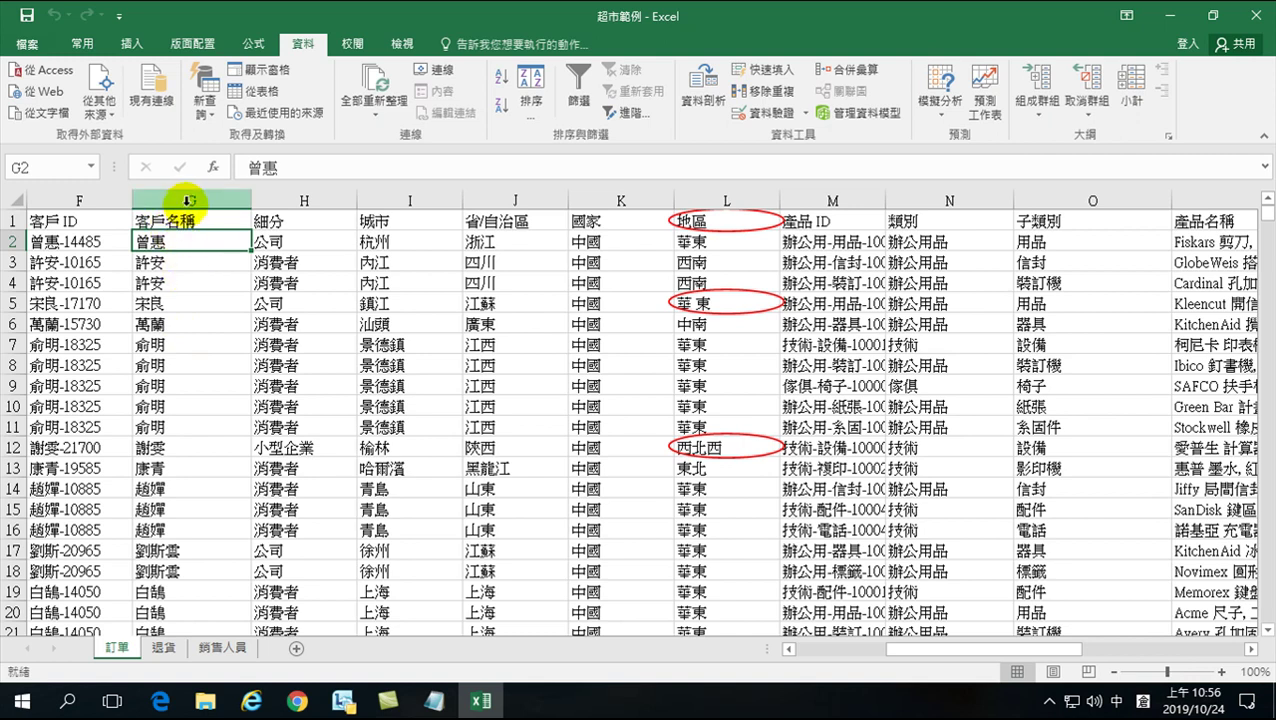
left_click(187, 200)
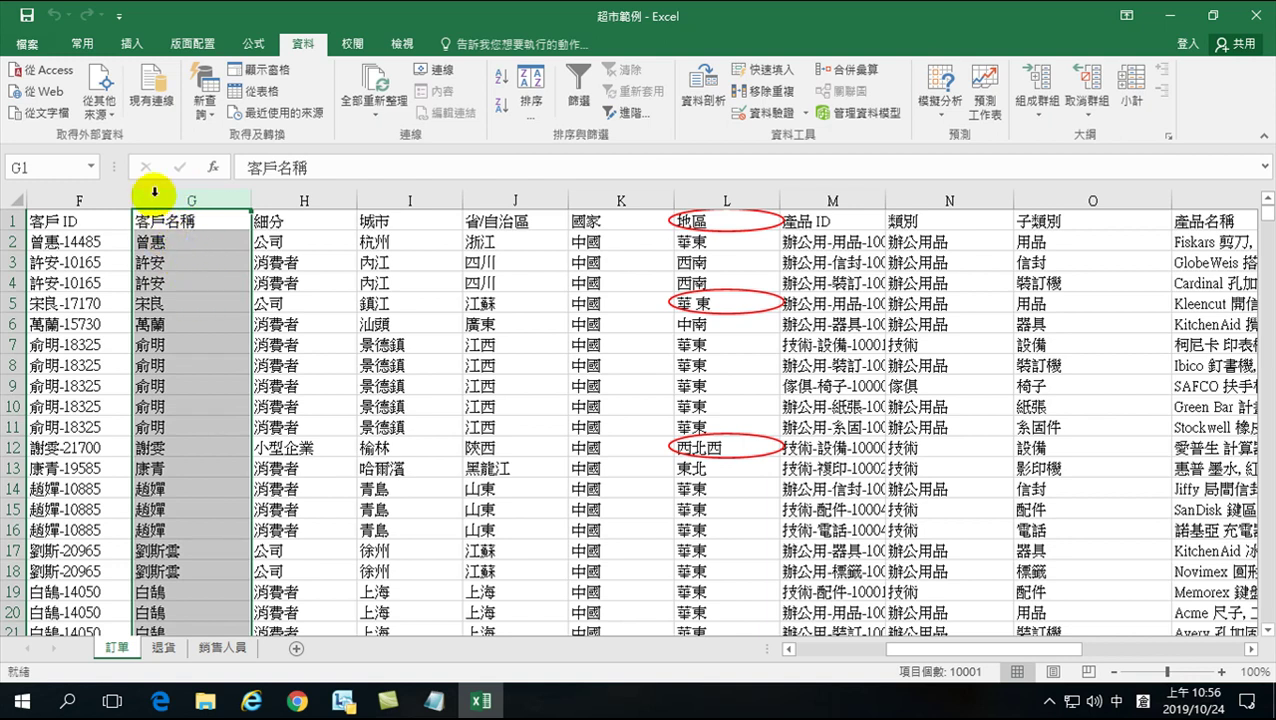
left_click(82, 44)
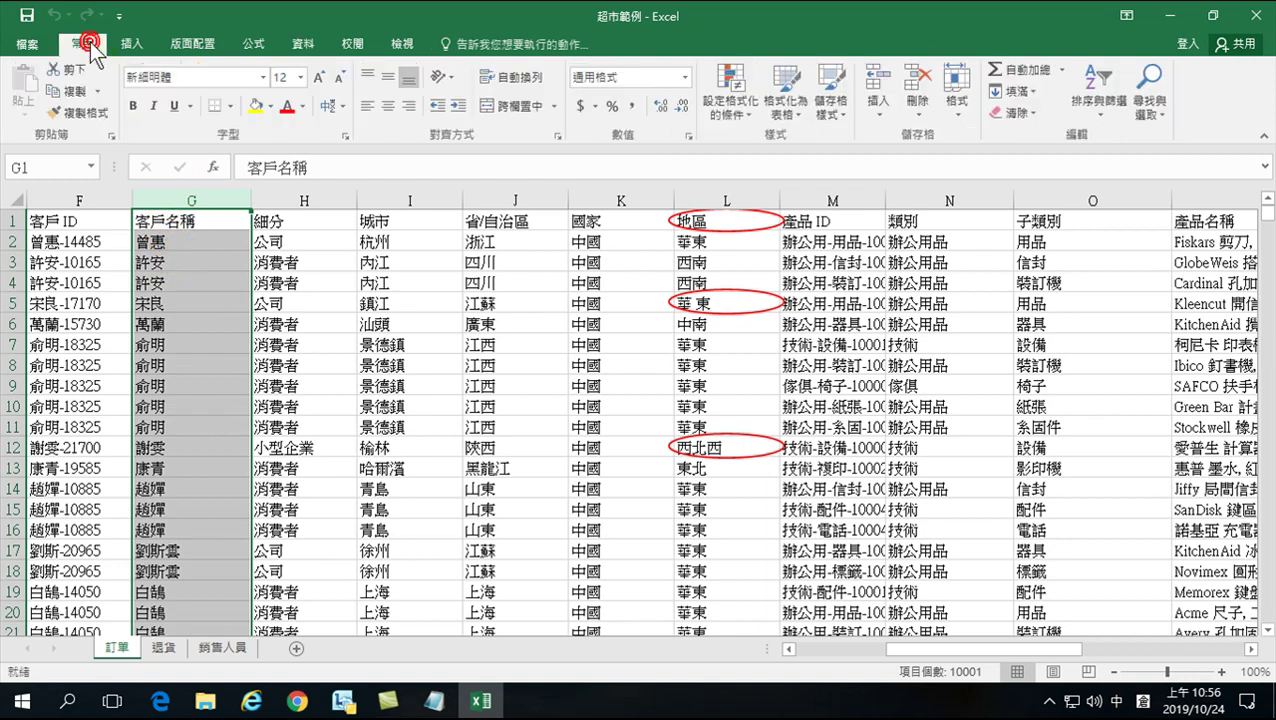
left_click(76, 91)
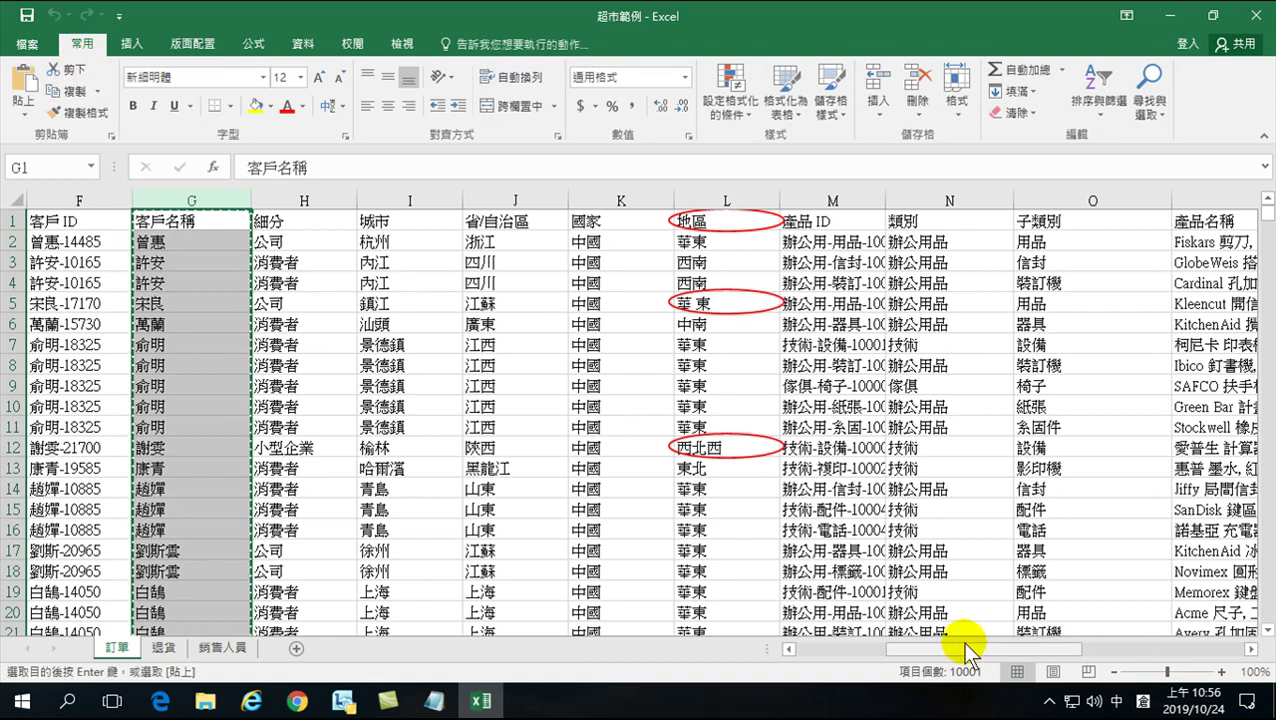
left_click_drag(956, 646, 1240, 655)
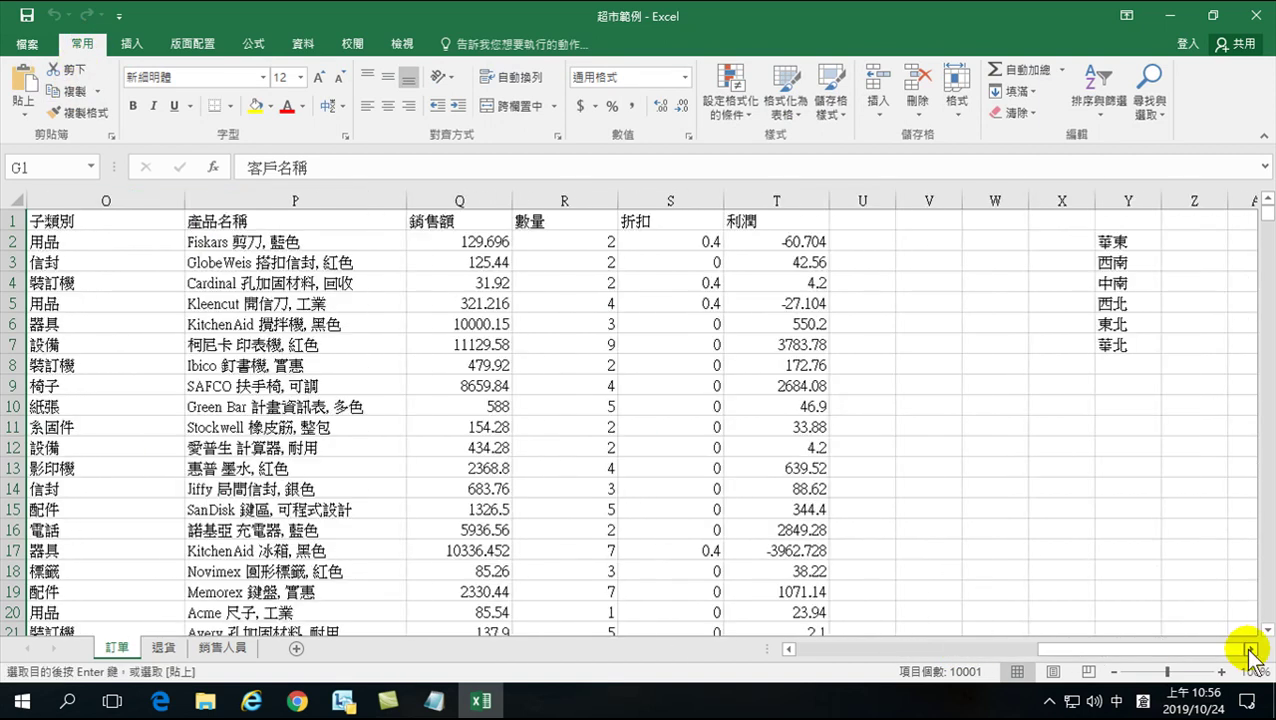
left_click(1250, 649)
left_click(1250, 649)
left_click(1250, 649)
left_click(776, 243)
left_click(777, 220)
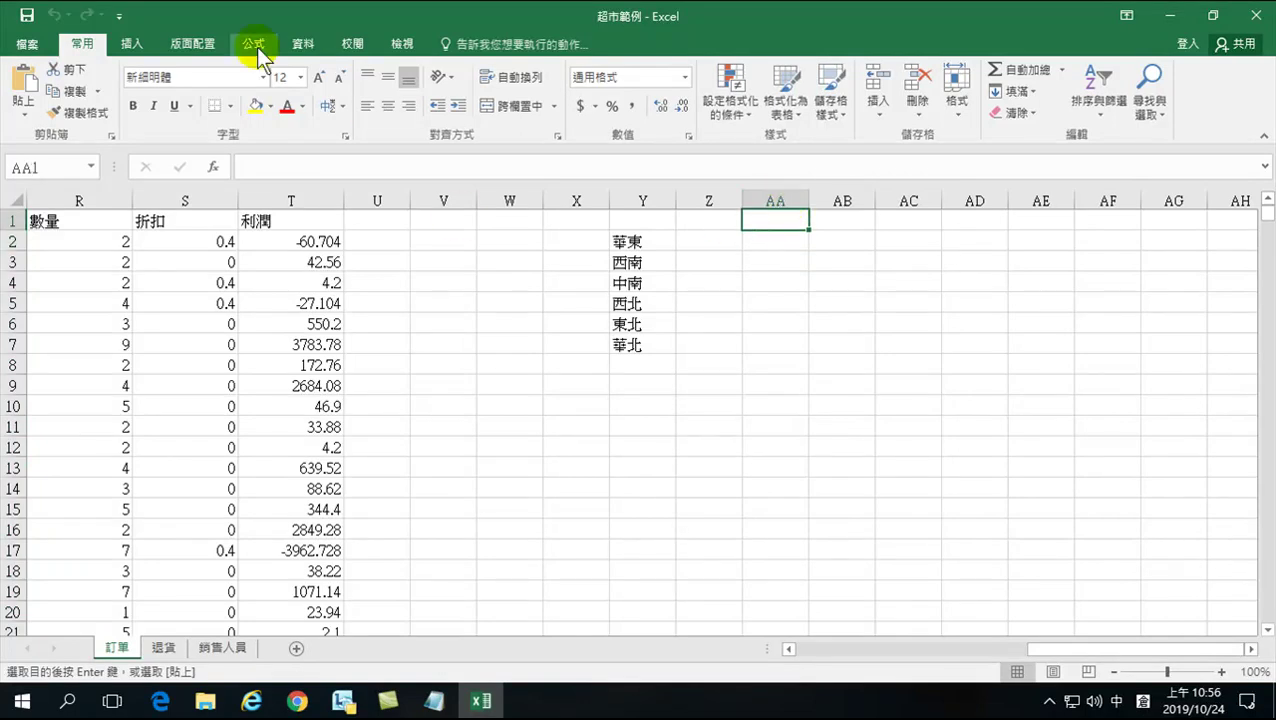
left_click(22, 88)
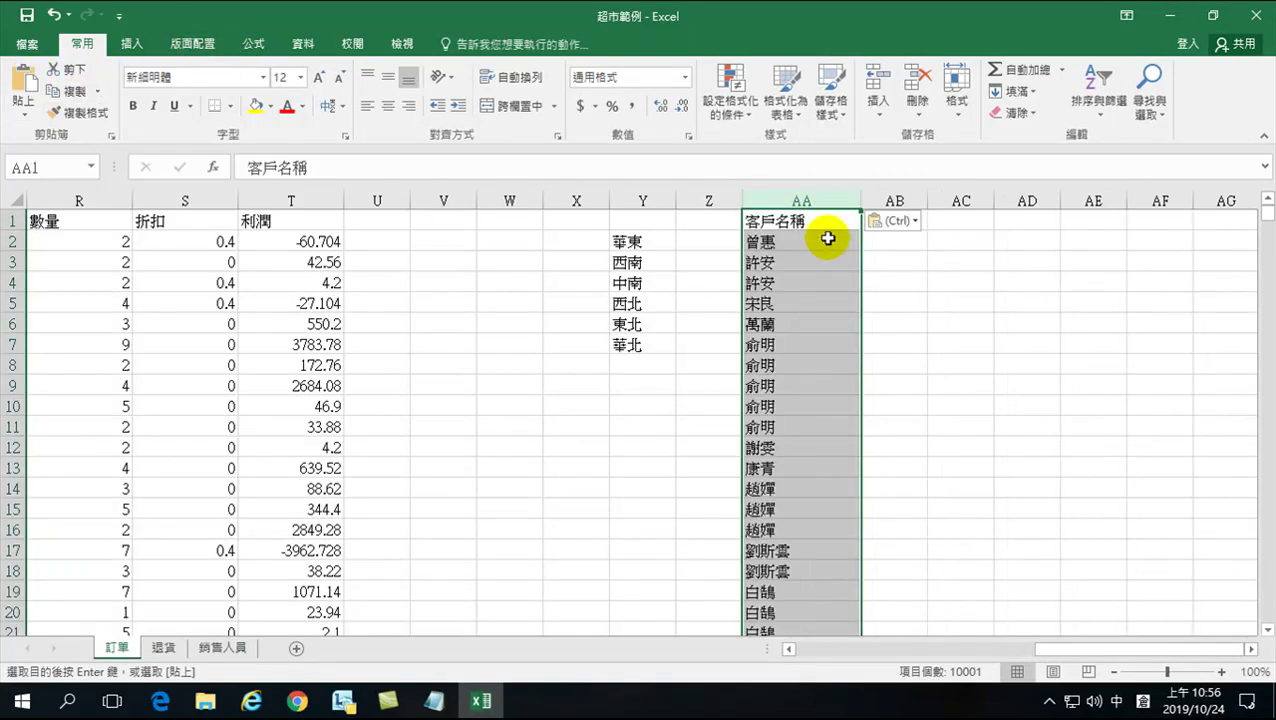
- Clear the header in AA1 and remove the duplicate values from the customer name list starting at AA2
left_click(799, 220)
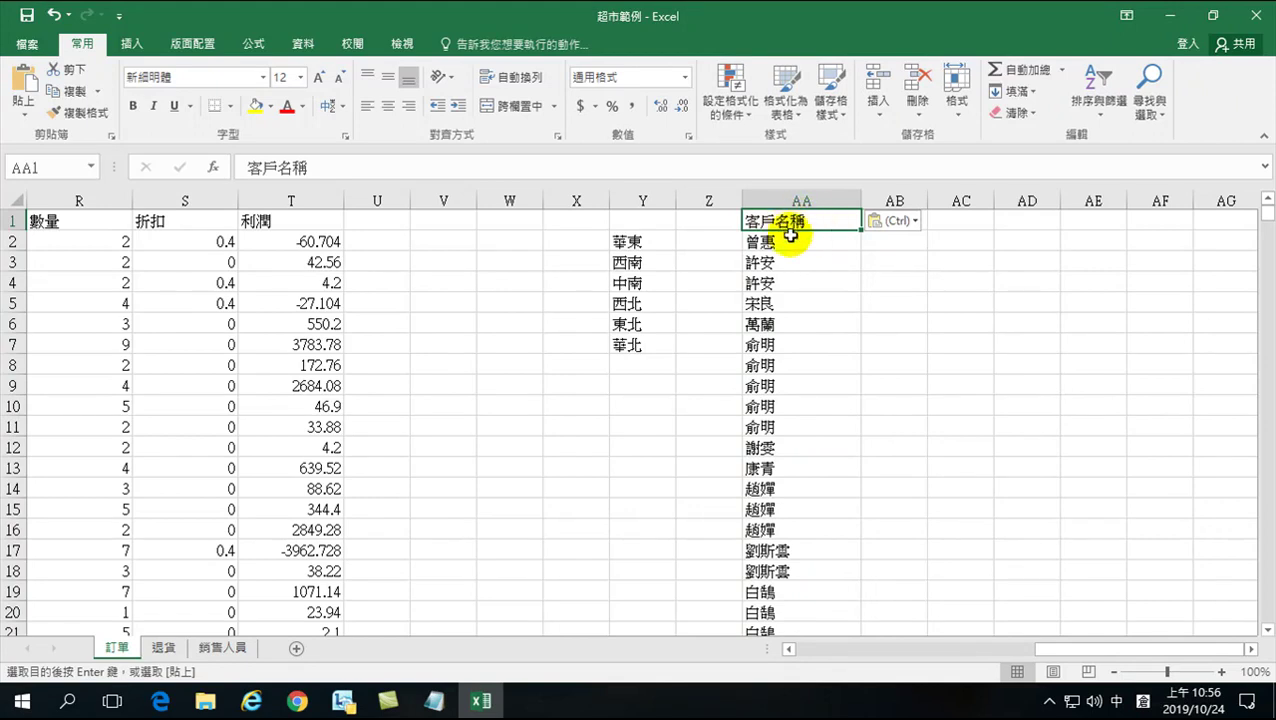
key("Delete")
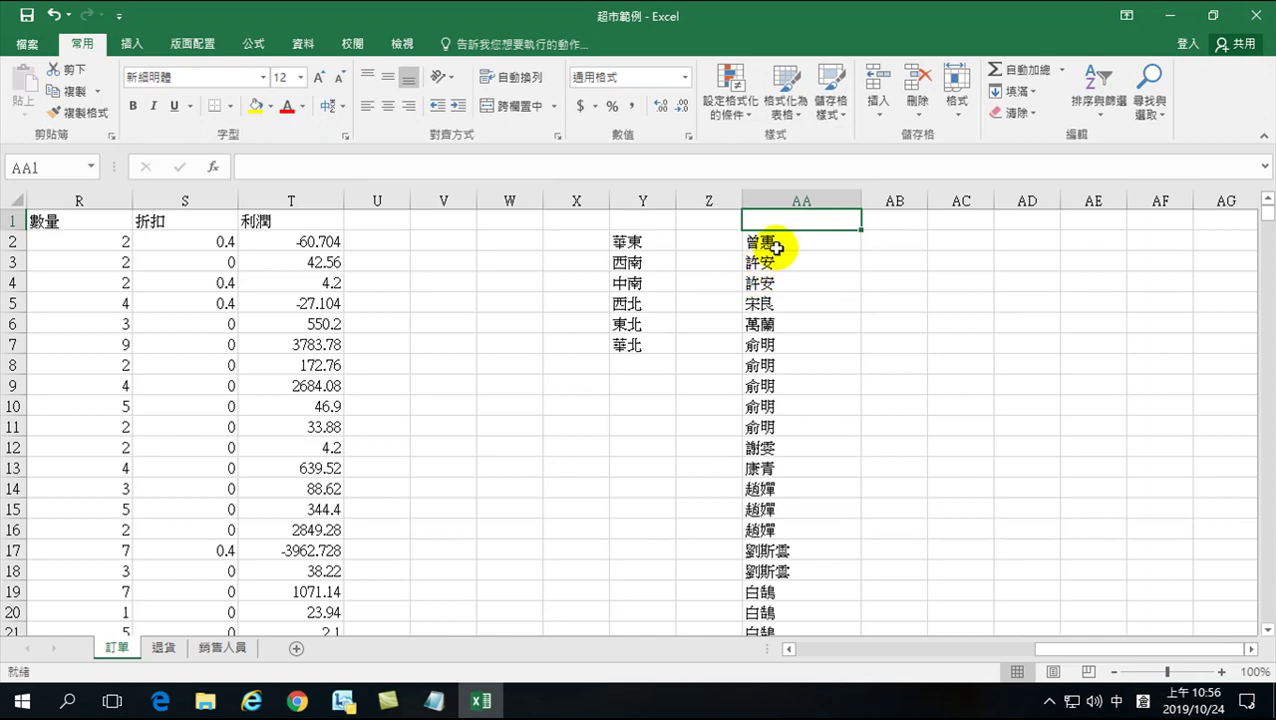
left_click(769, 242)
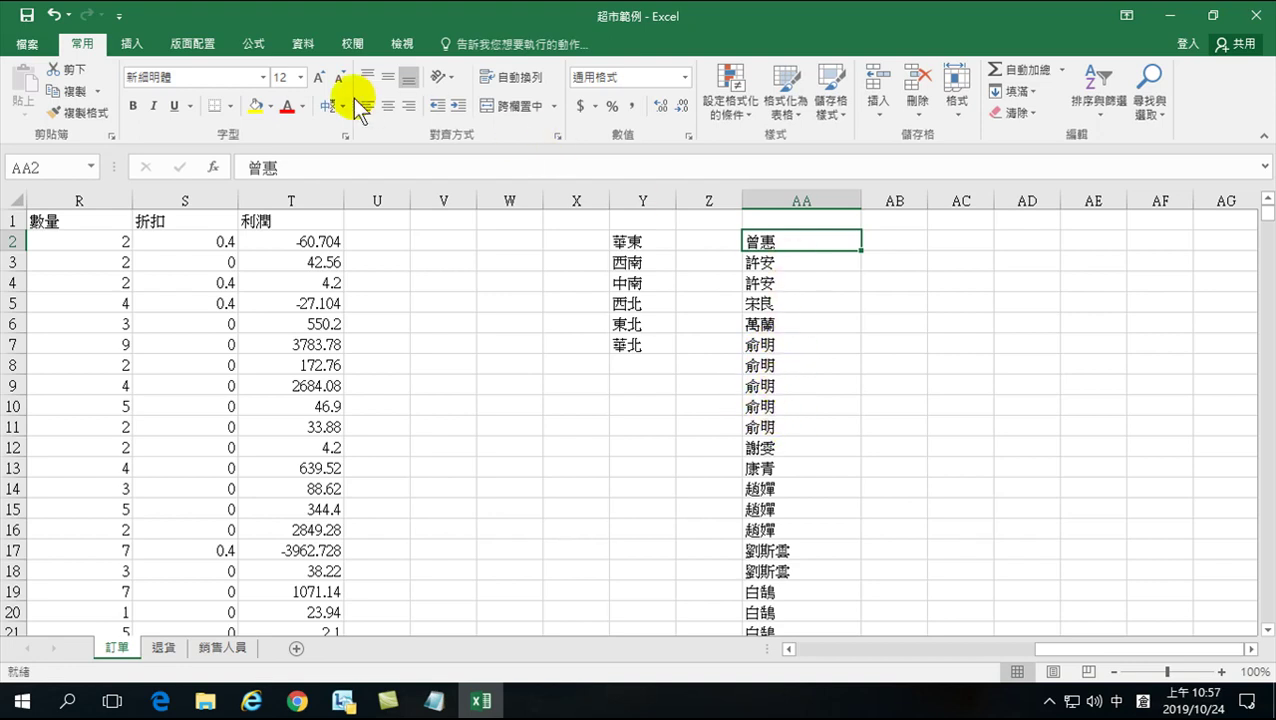
left_click(302, 45)
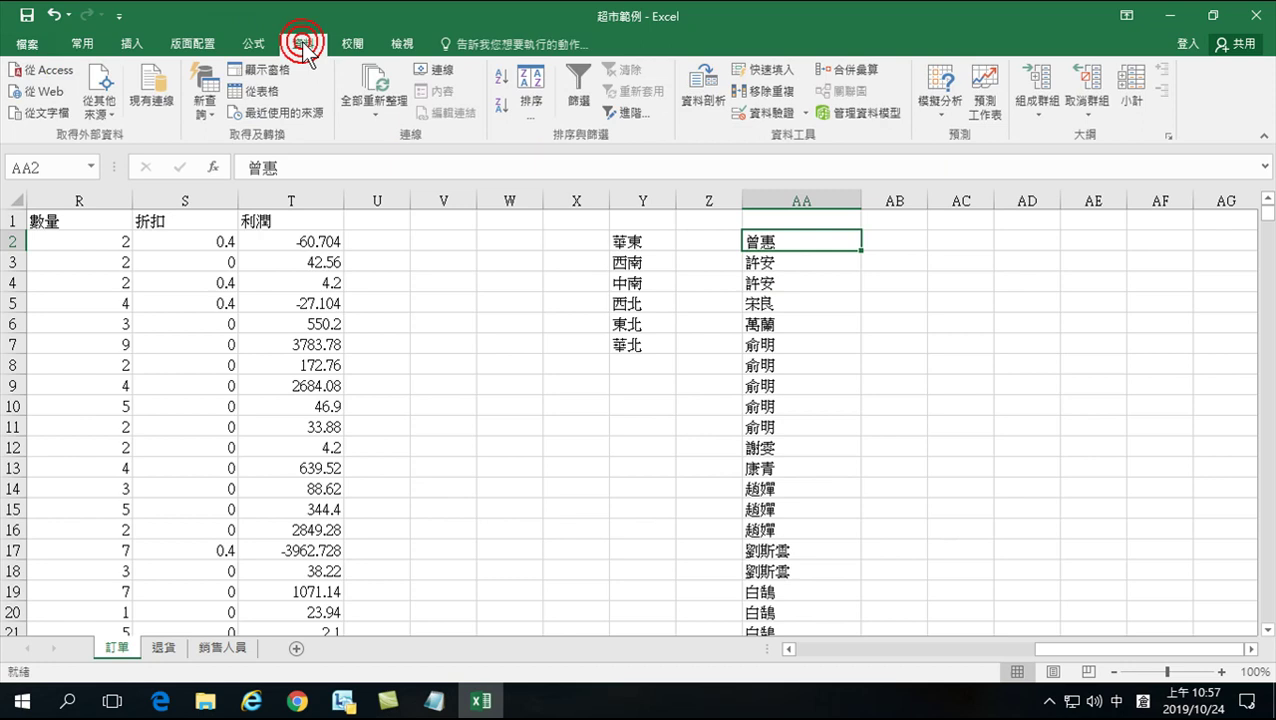
left_click(766, 96)
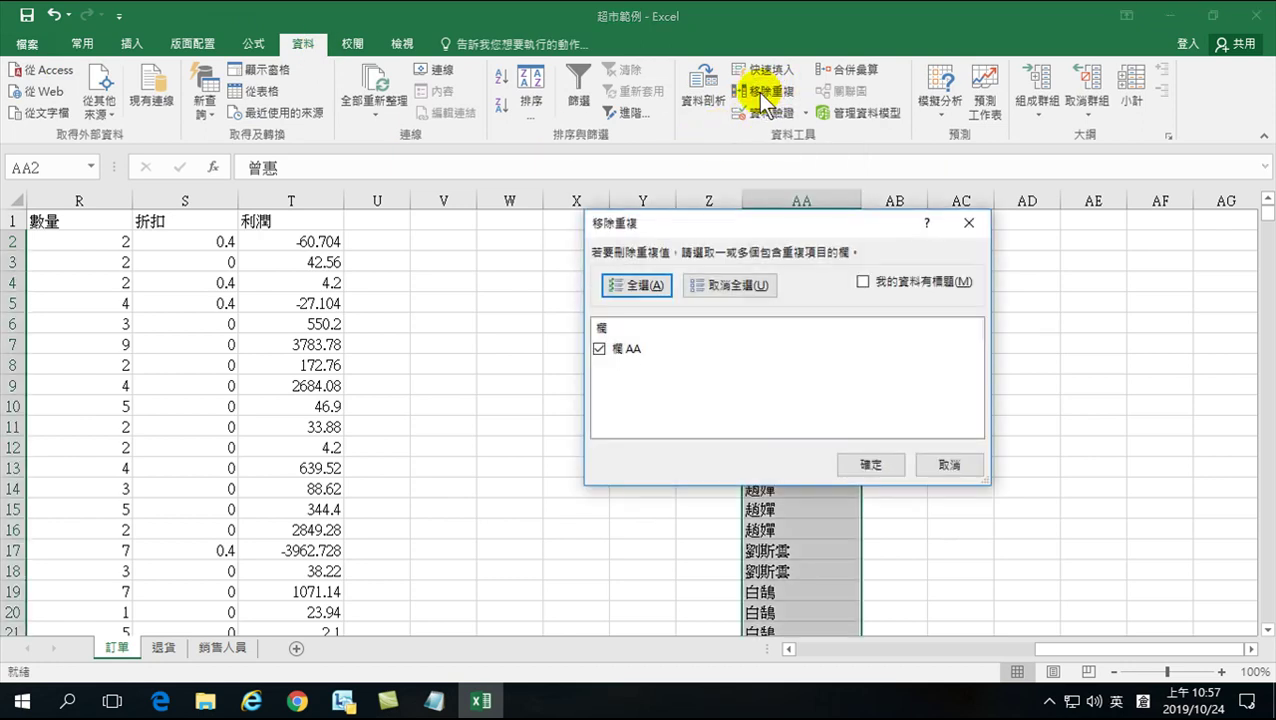
left_click(874, 466)
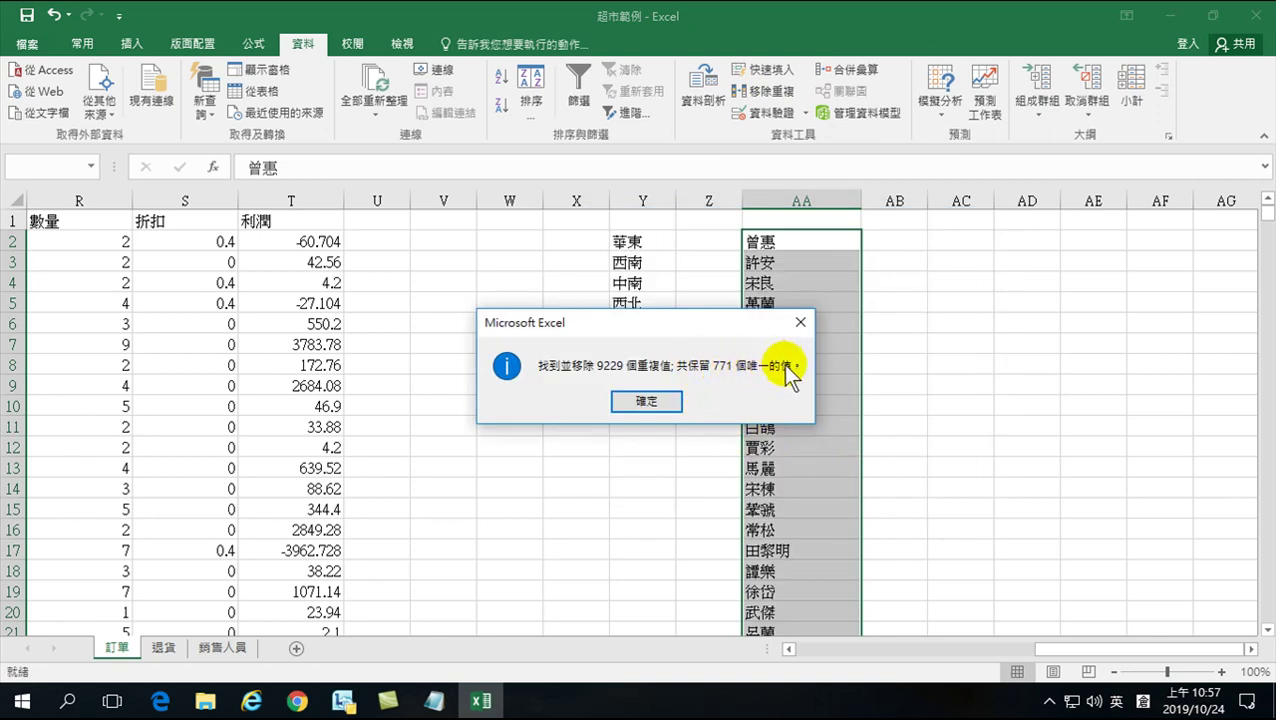
left_click(640, 401)
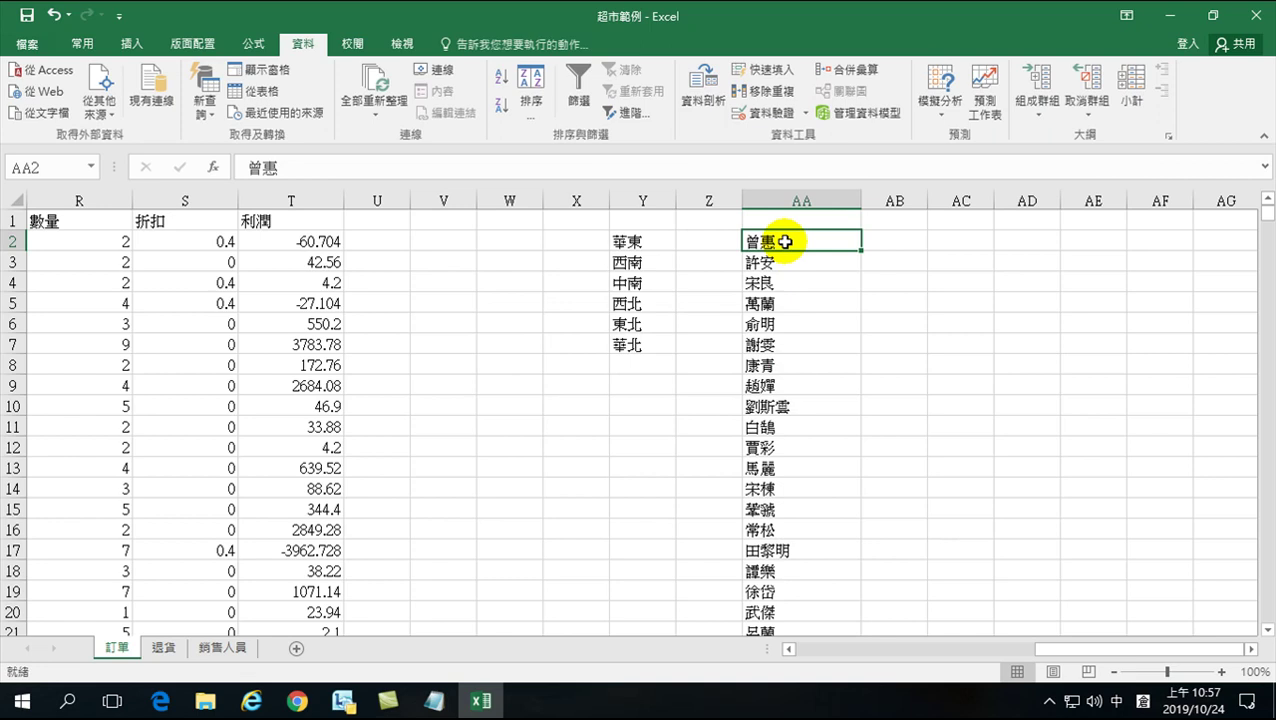
left_click(779, 264)
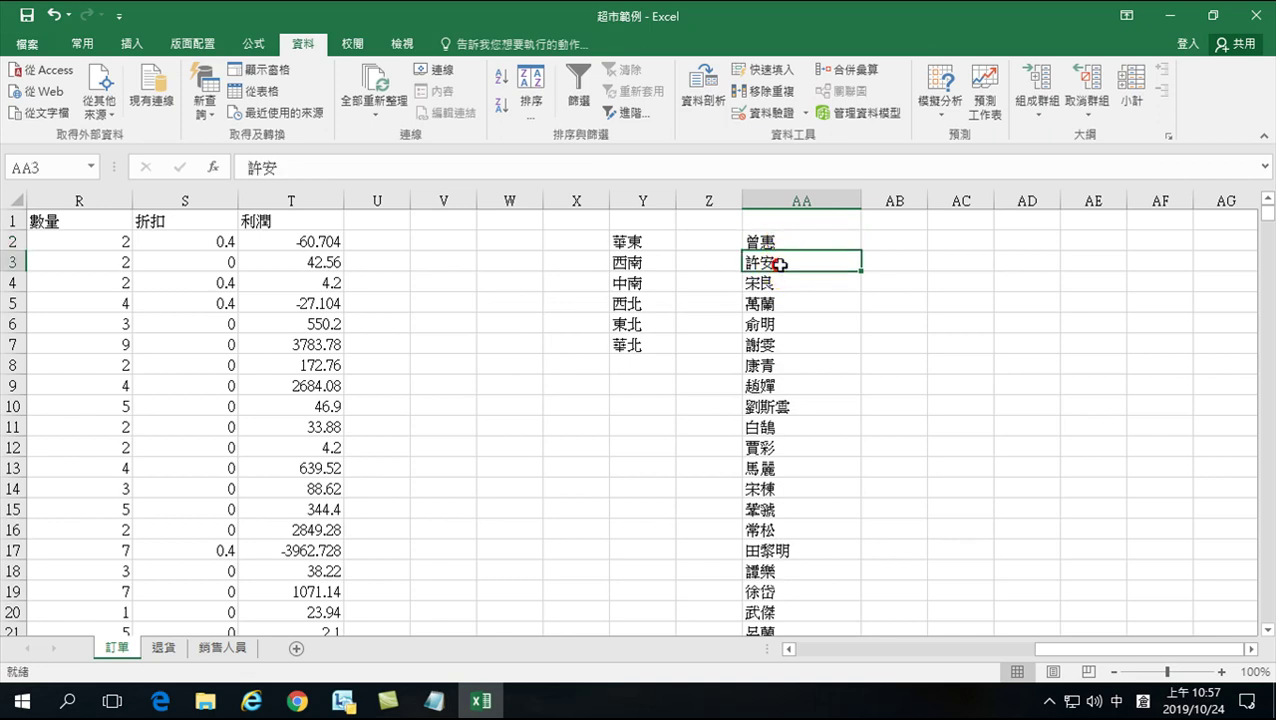
left_click(776, 286)
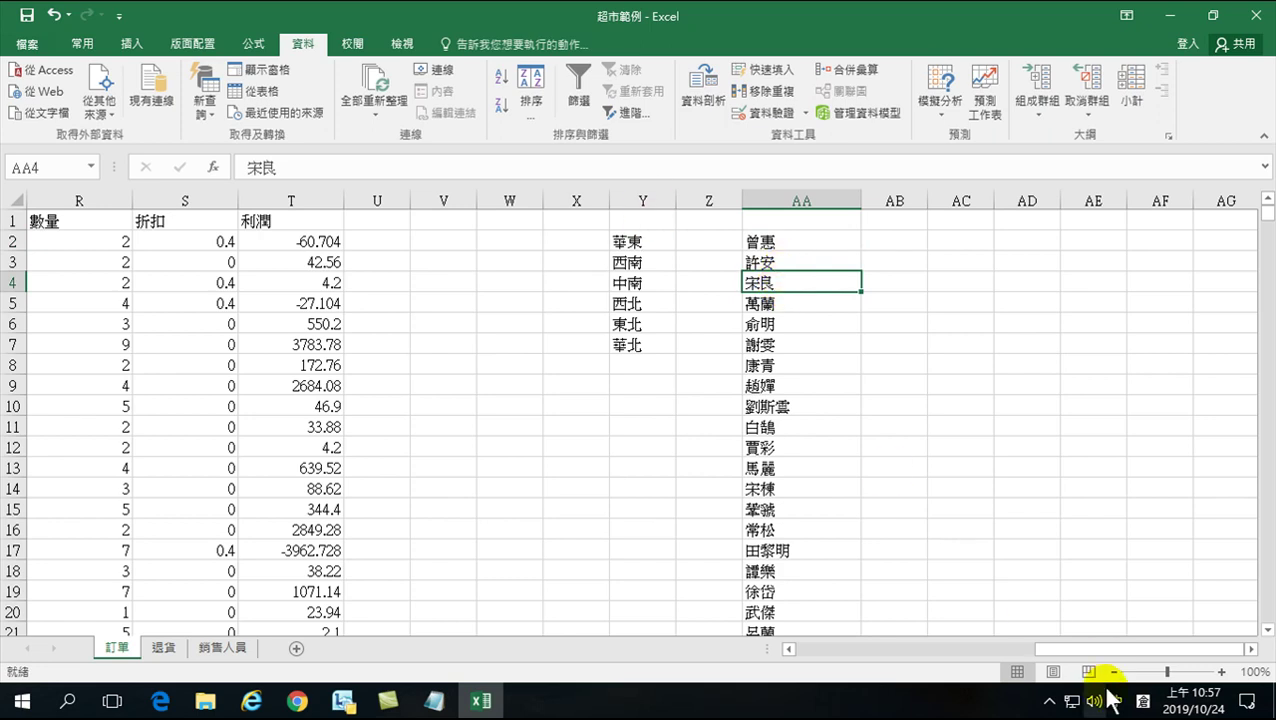
- Replace the middle character of the customer name in G17 with an asterisk (*)
left_click_drag(1096, 648, 899, 648)
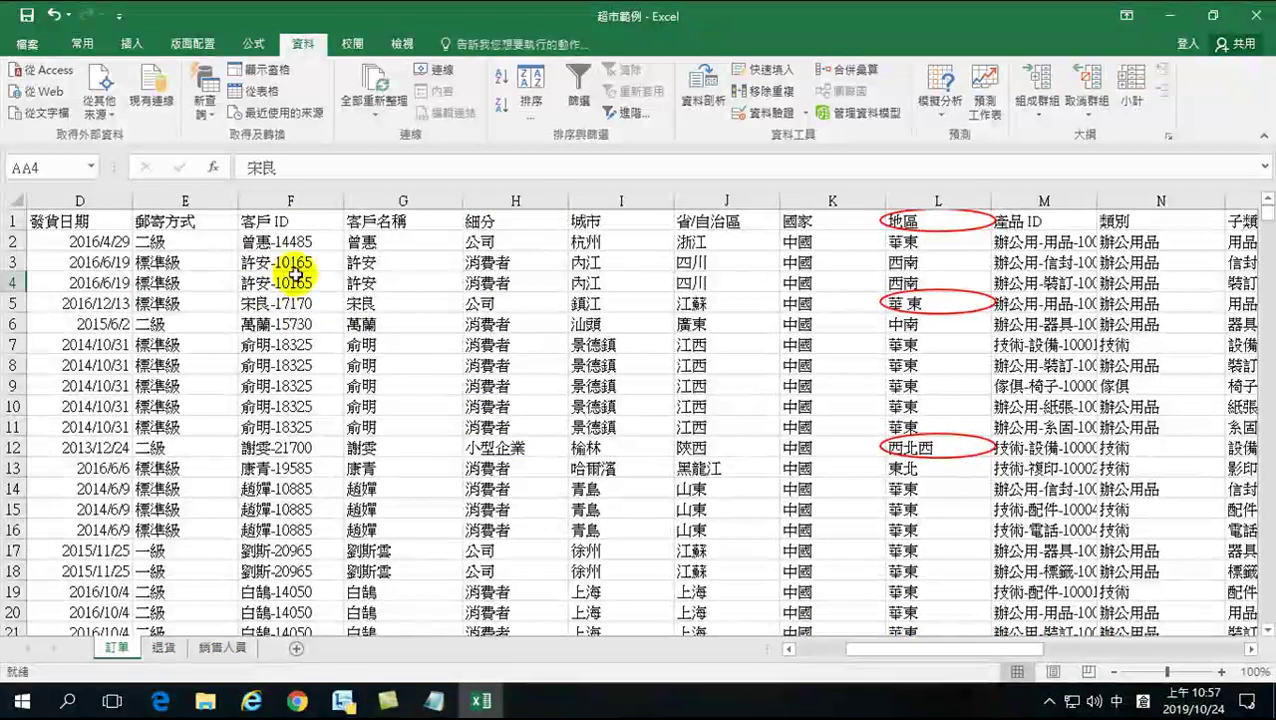
left_click(277, 260)
left_click(372, 248)
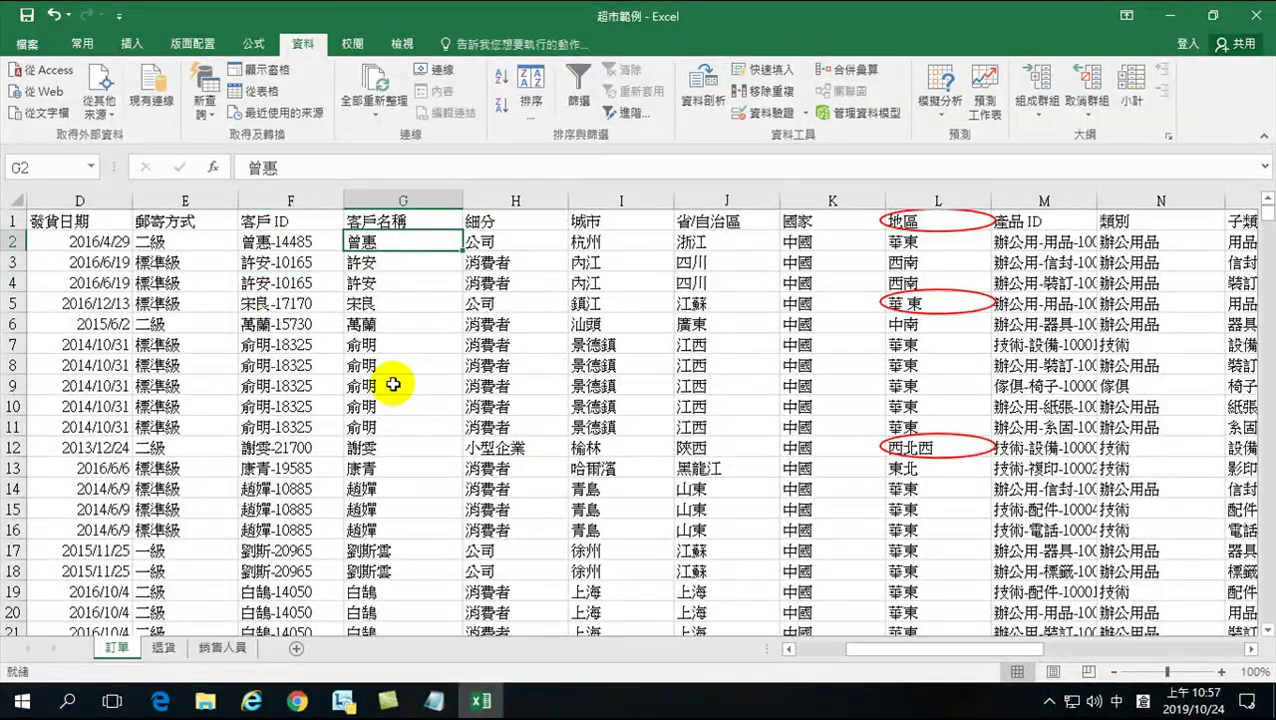
left_click(370, 551)
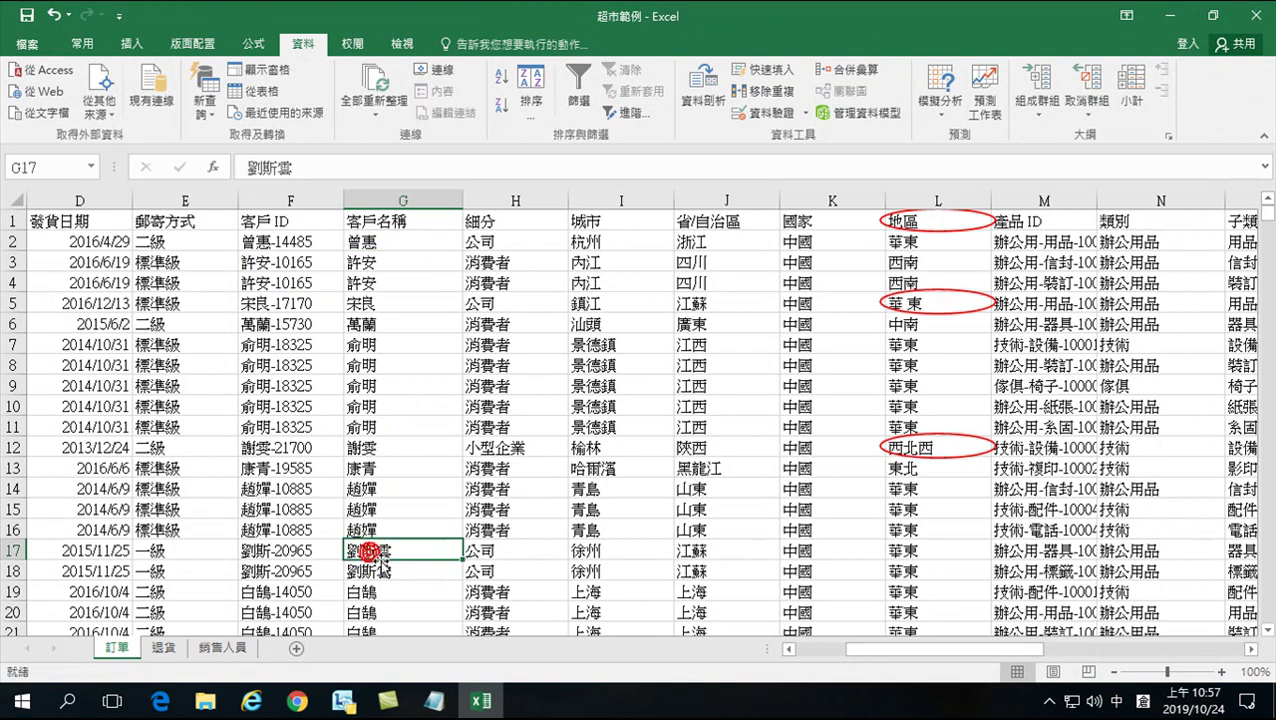
left_click(274, 166)
left_click(274, 166)
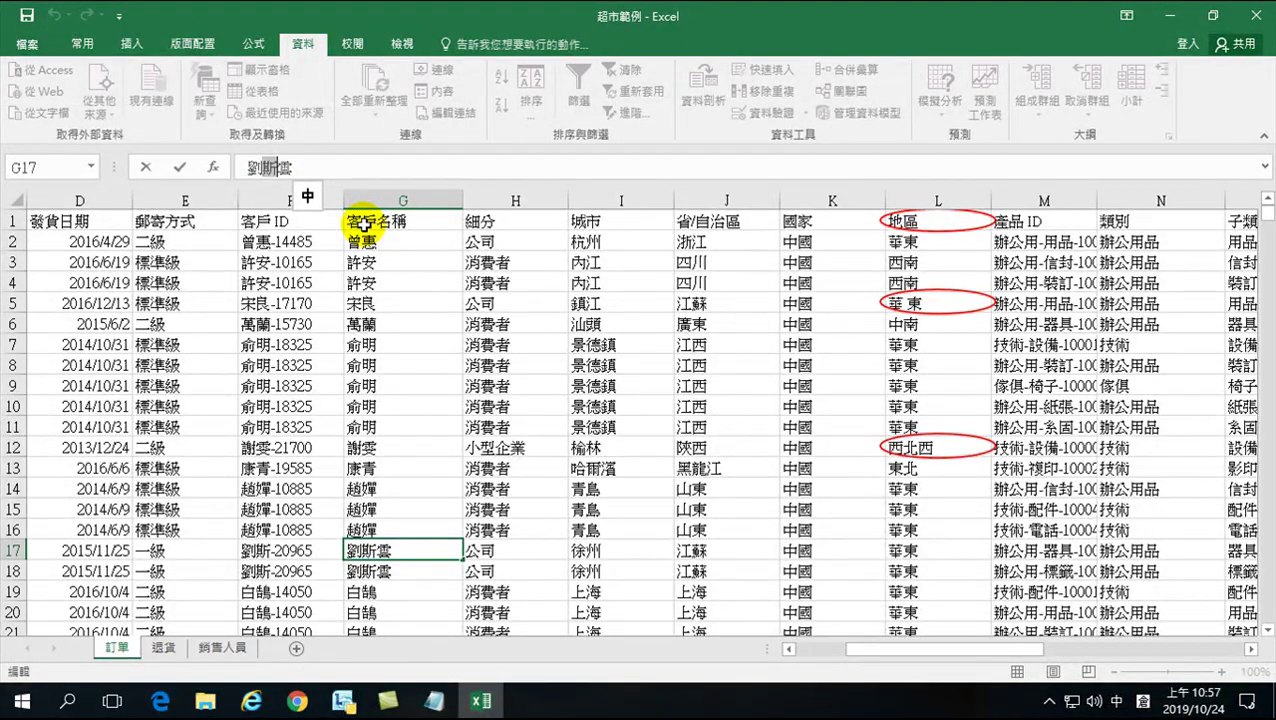
type("*")
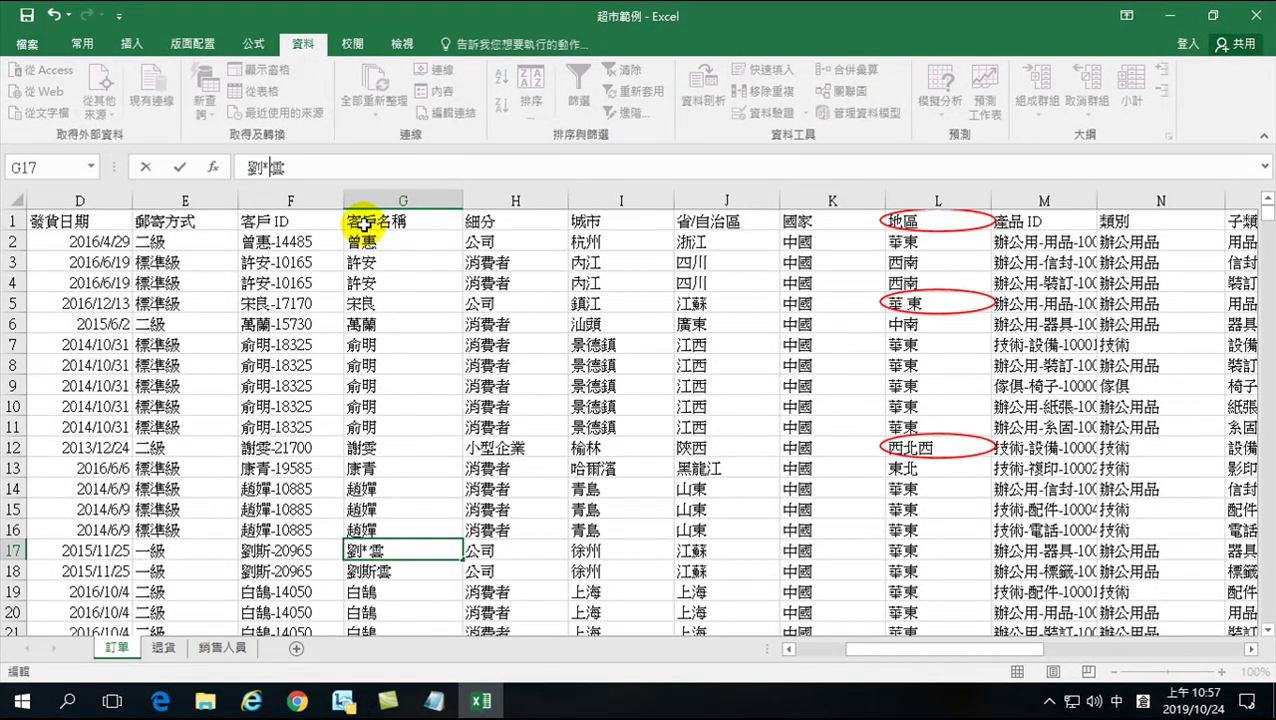
key("Return")
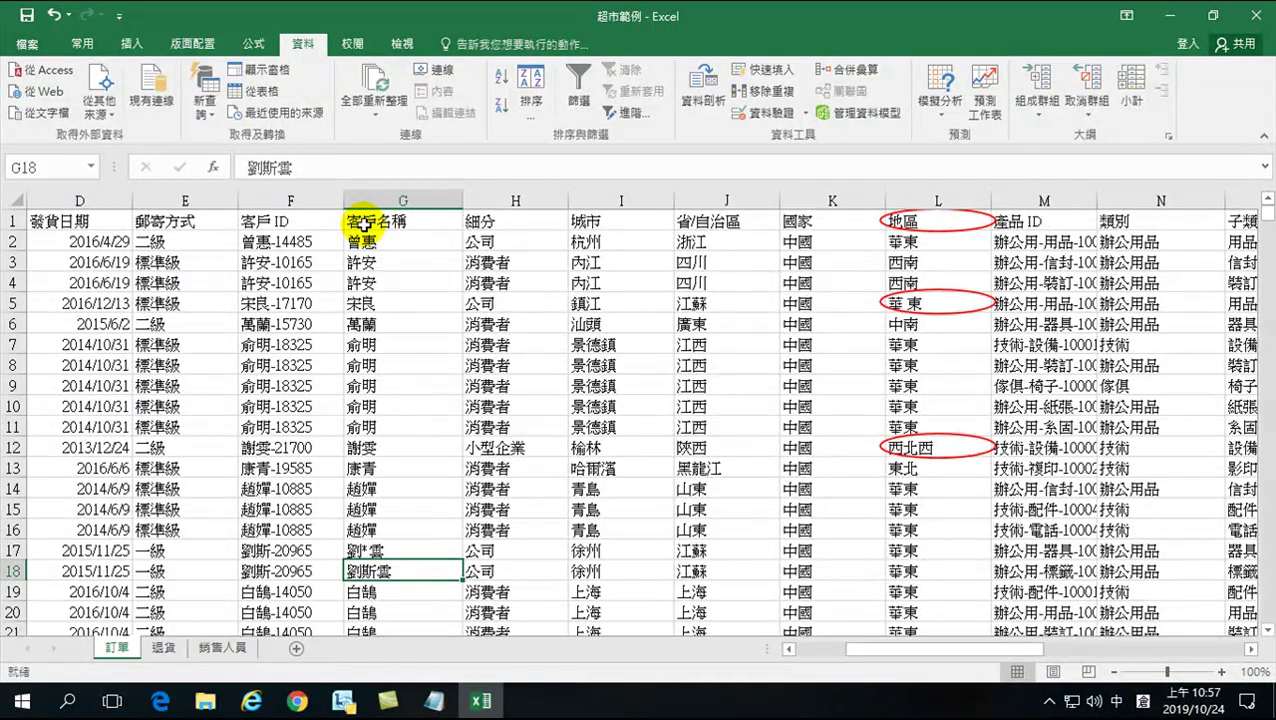
- Add a trailing space to the customer name in G6
left_click(370, 325)
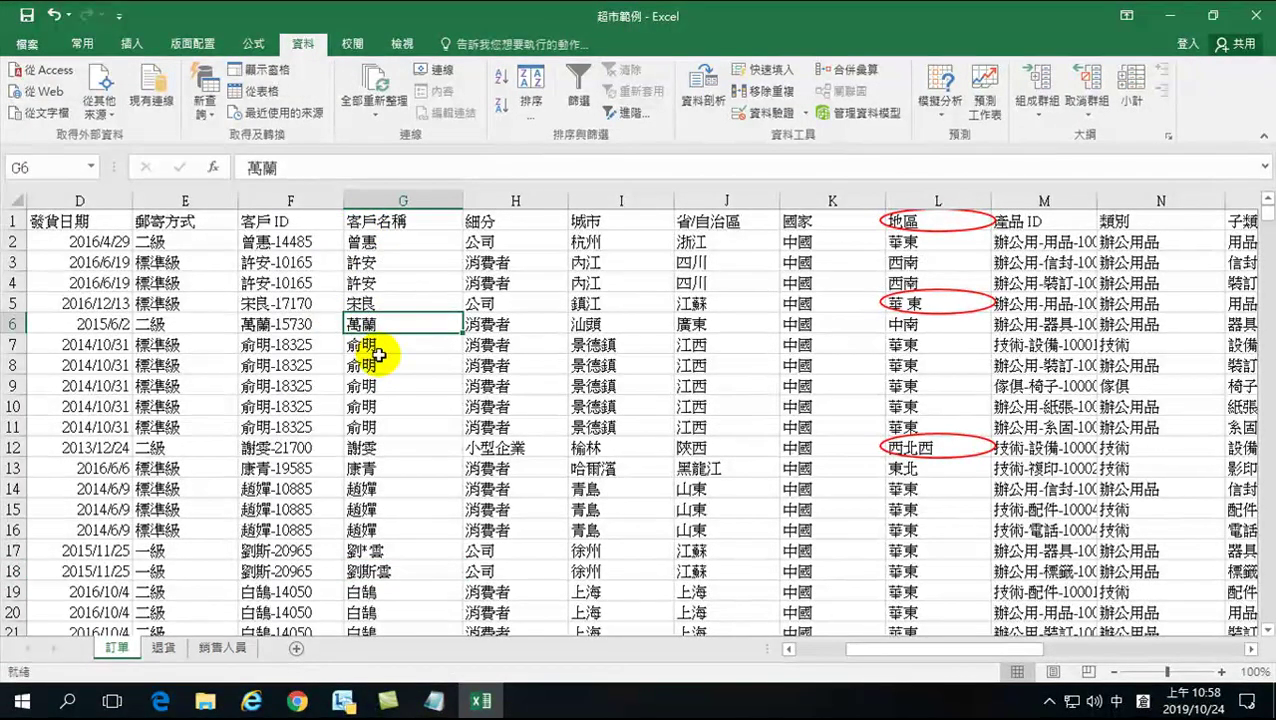
left_click(284, 168)
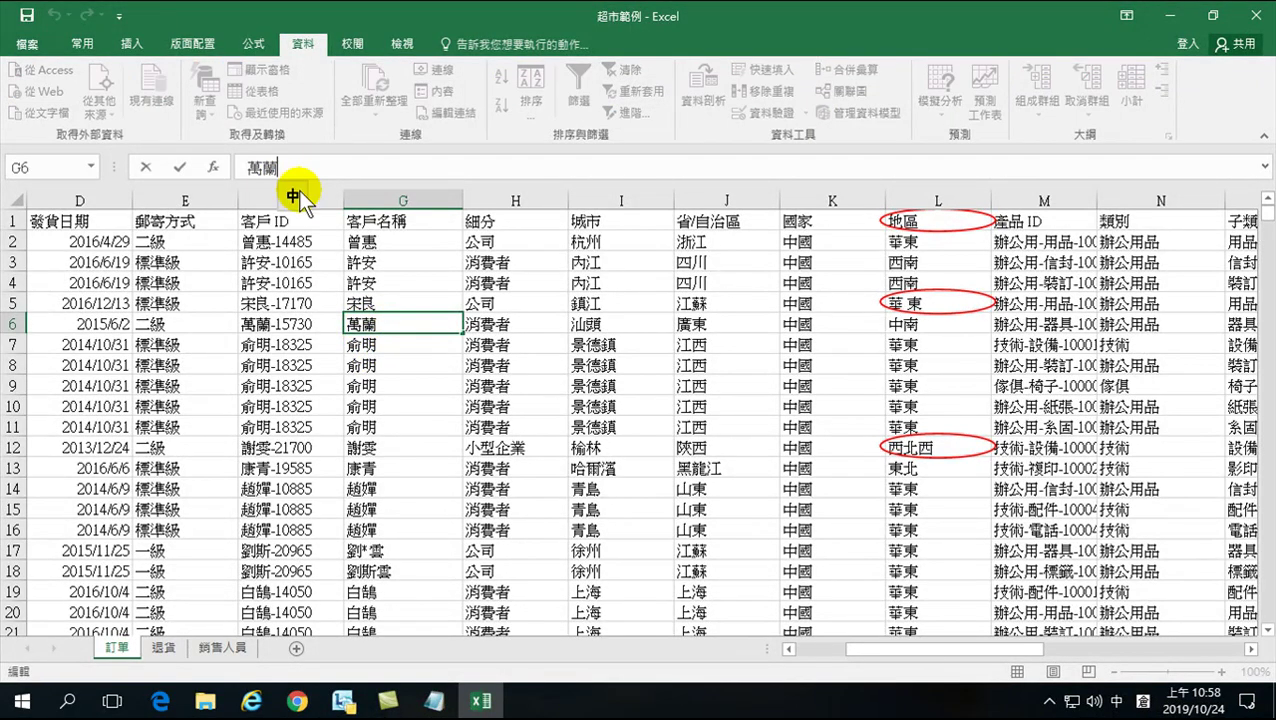
left_click(299, 187)
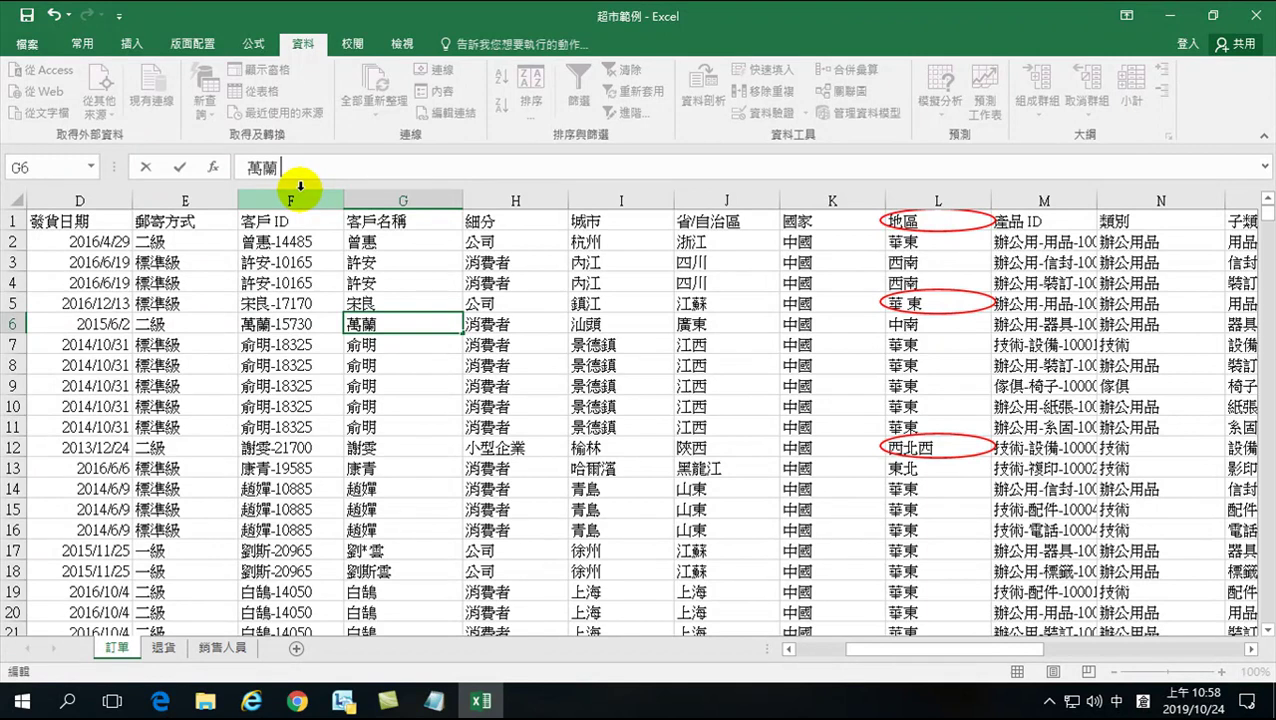
key("Return")
left_click(406, 325)
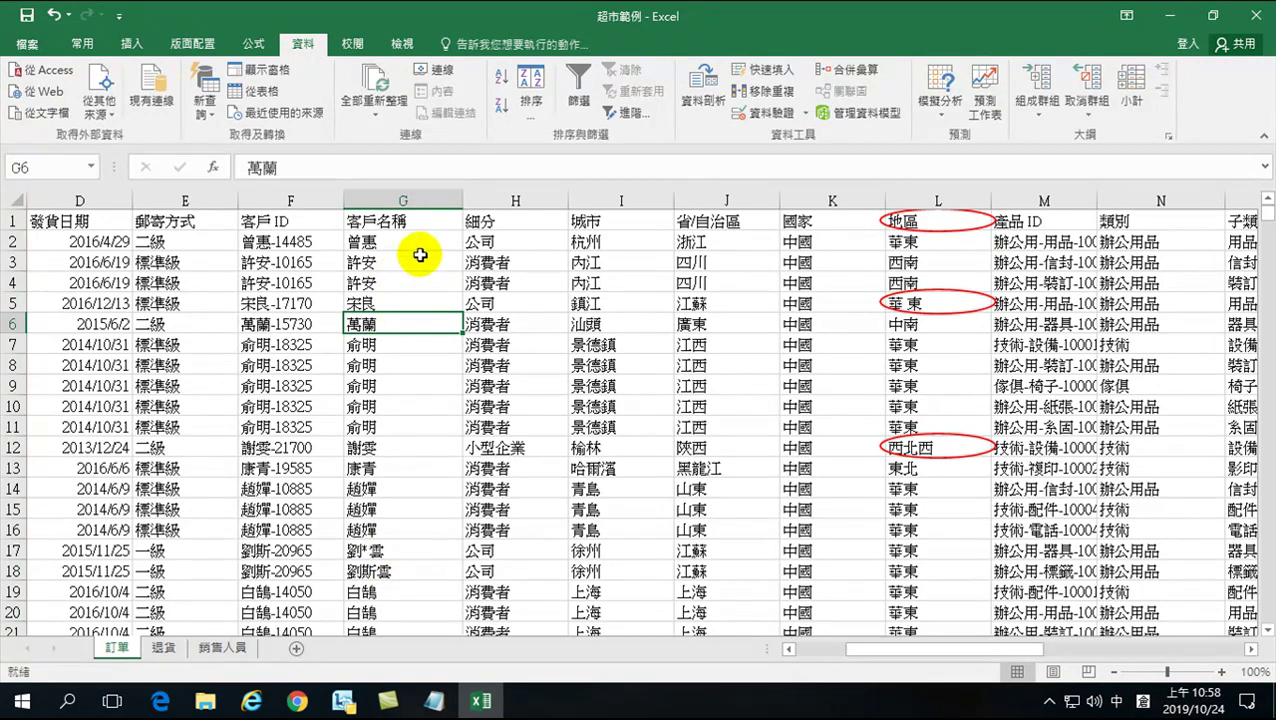
- Start a data validation rule for the whole 客戶名稱 column, allowing only values from a list (清單)
left_click(408, 198)
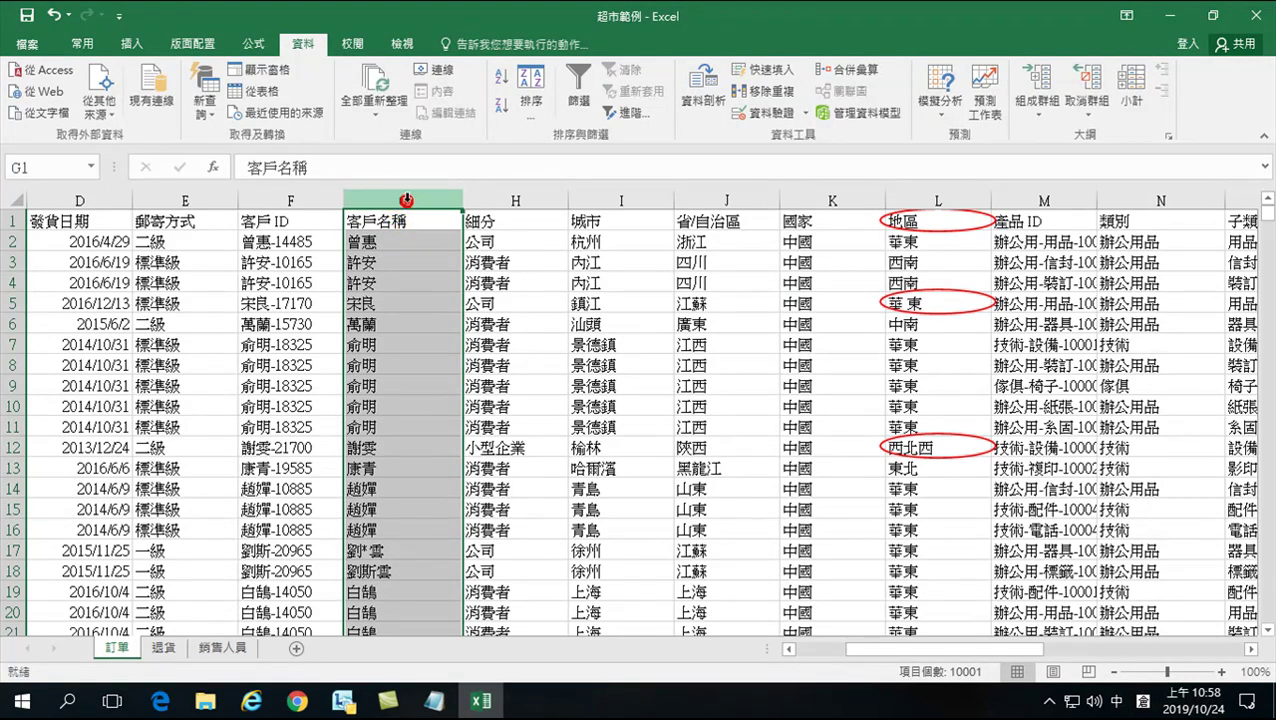
left_click(298, 43)
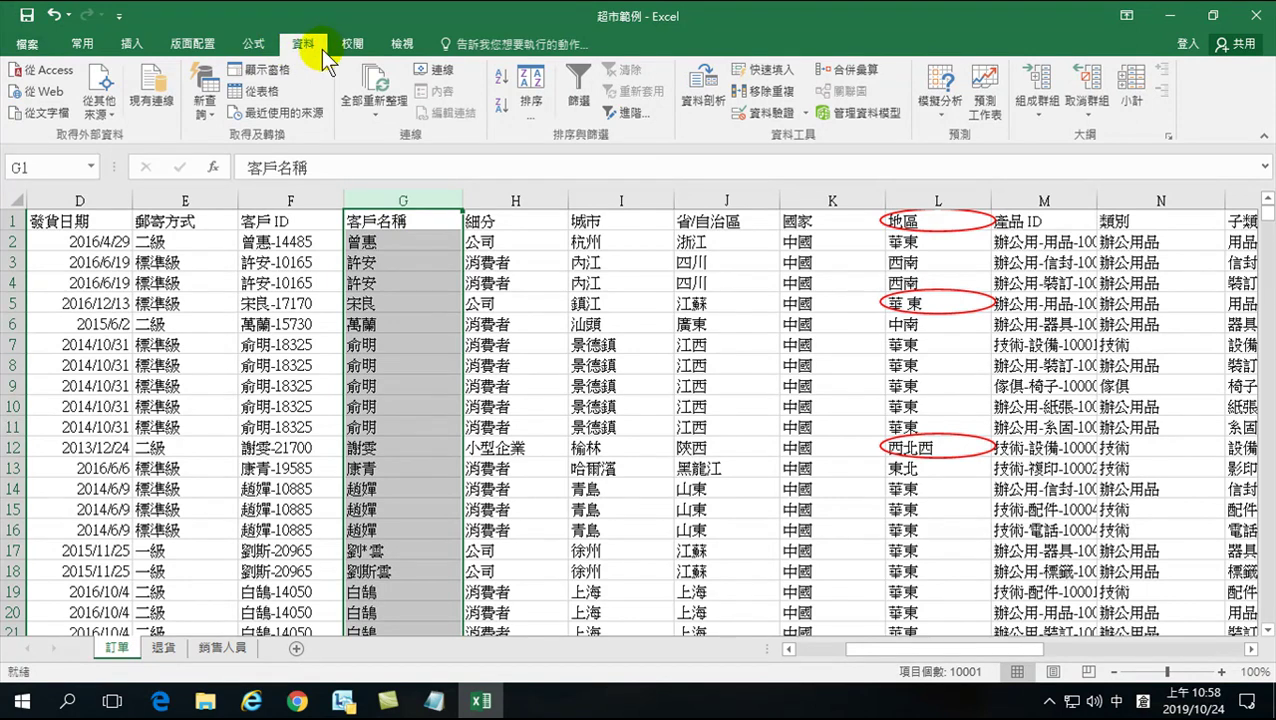
left_click(806, 114)
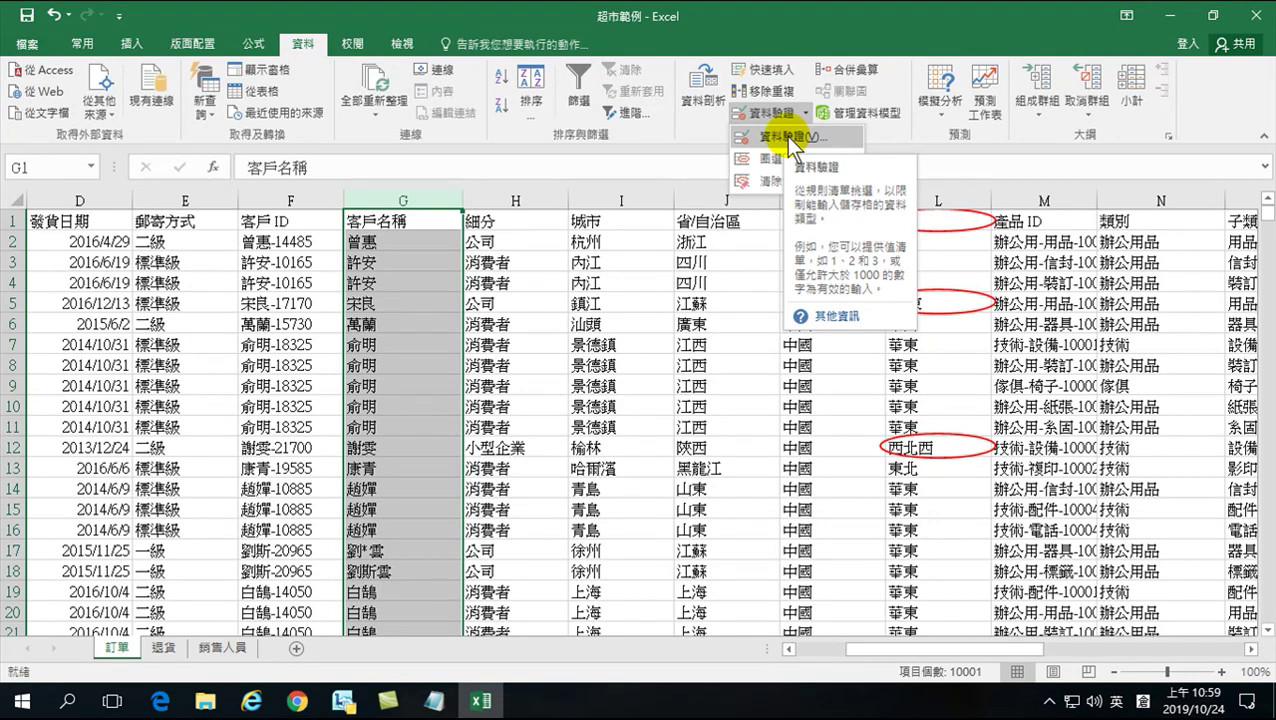
left_click(786, 136)
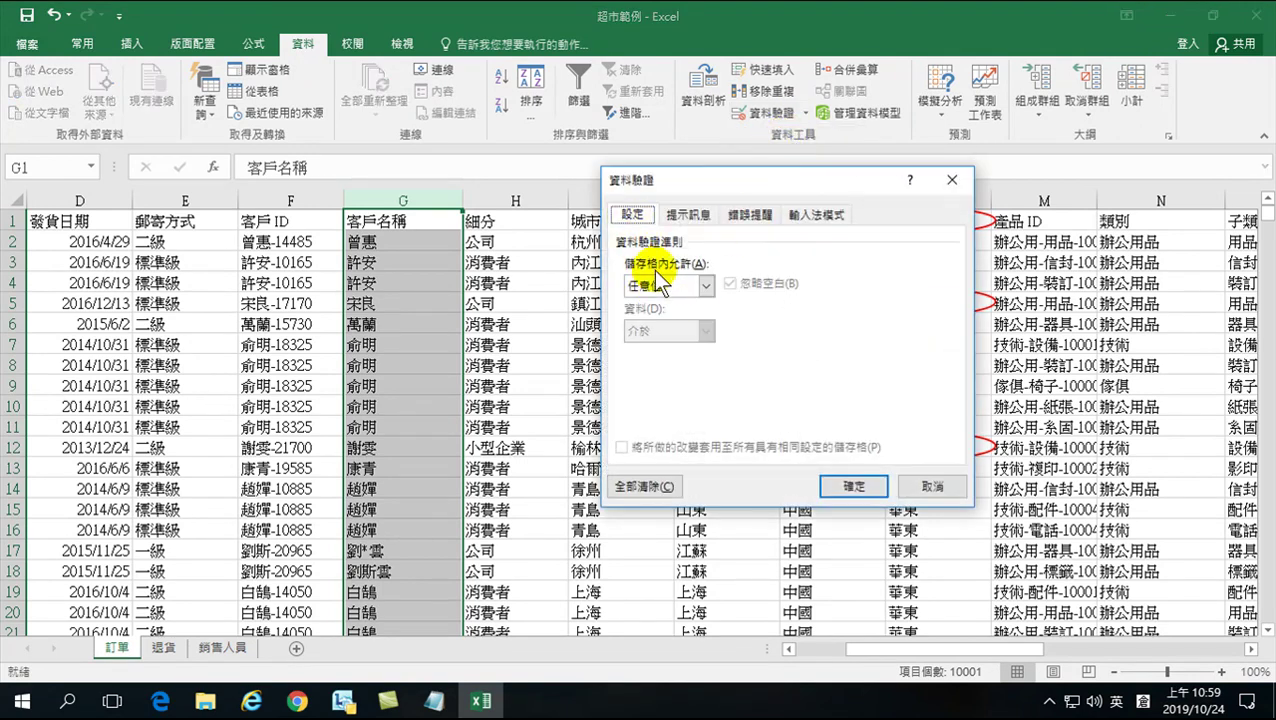
left_click(705, 286)
left_click(648, 346)
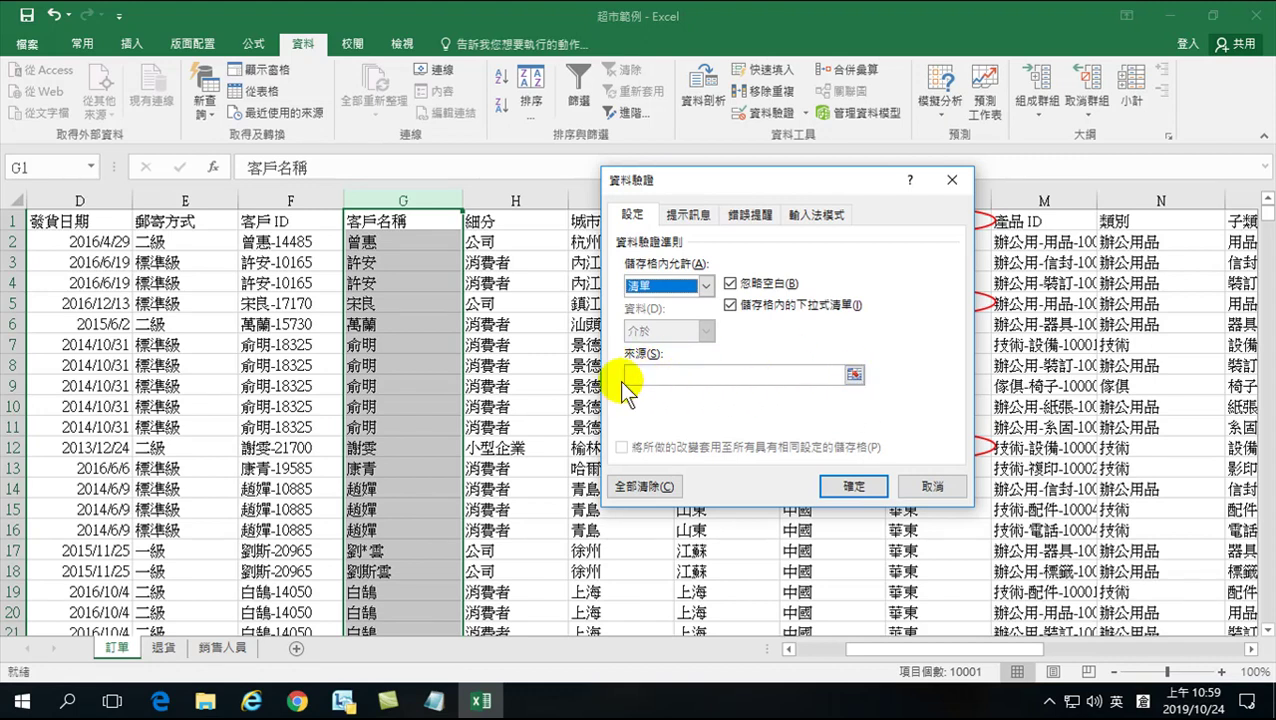
- Set the validation list's source to =$AA$2:$AA$772 and apply the rule to the 客戶名稱 column
left_click(855, 376)
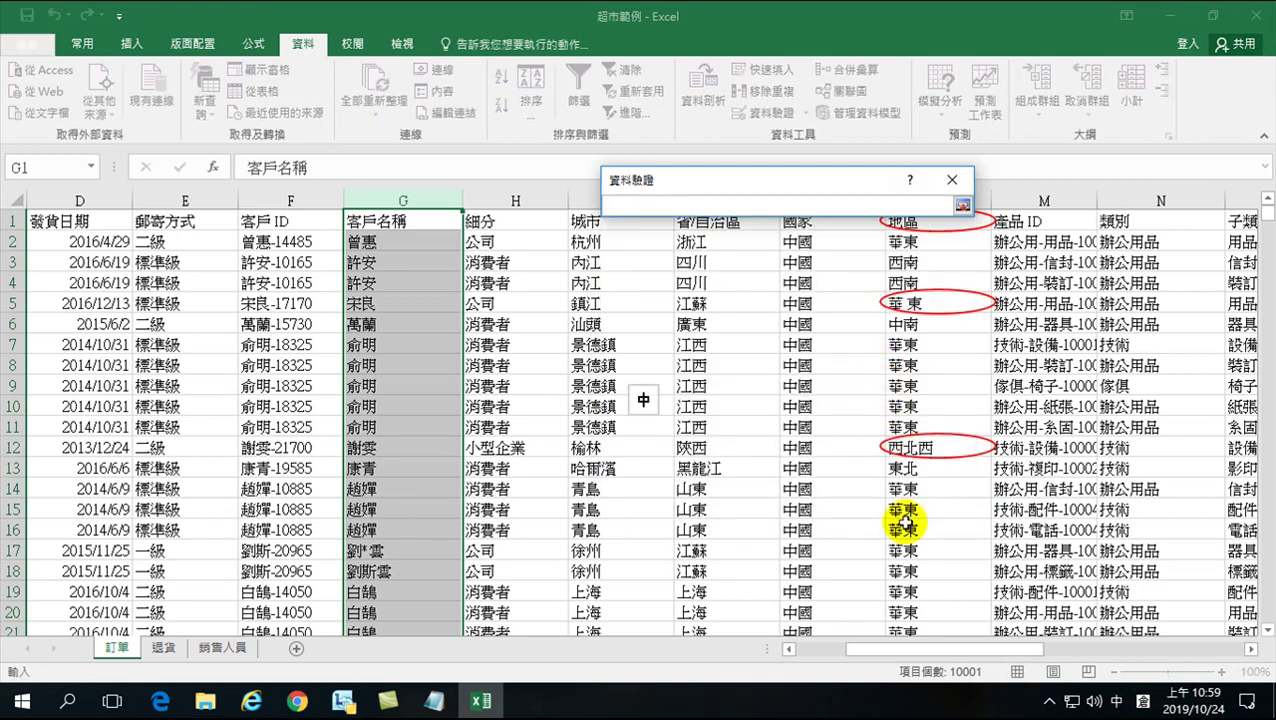
left_click_drag(906, 650, 1146, 646)
left_click(1098, 242)
left_click_drag(1098, 242, 1099, 303)
left_click_drag(1098, 326, 1112, 367)
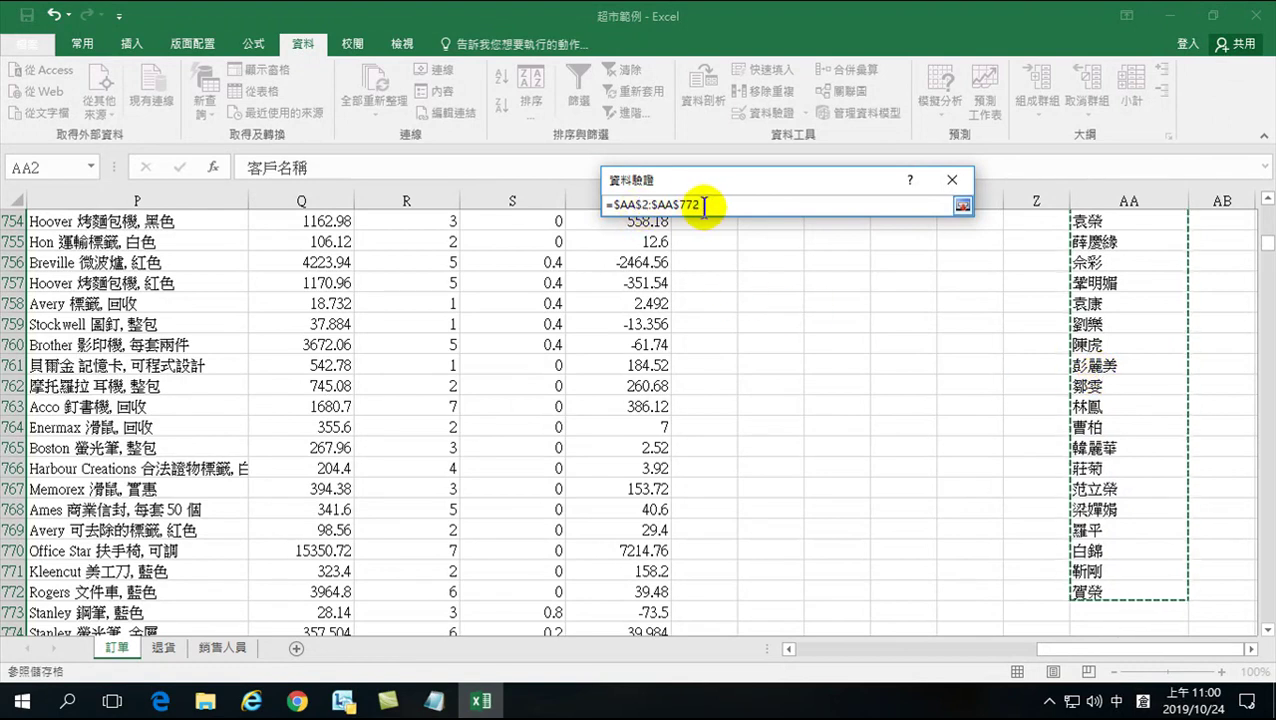
left_click(960, 204)
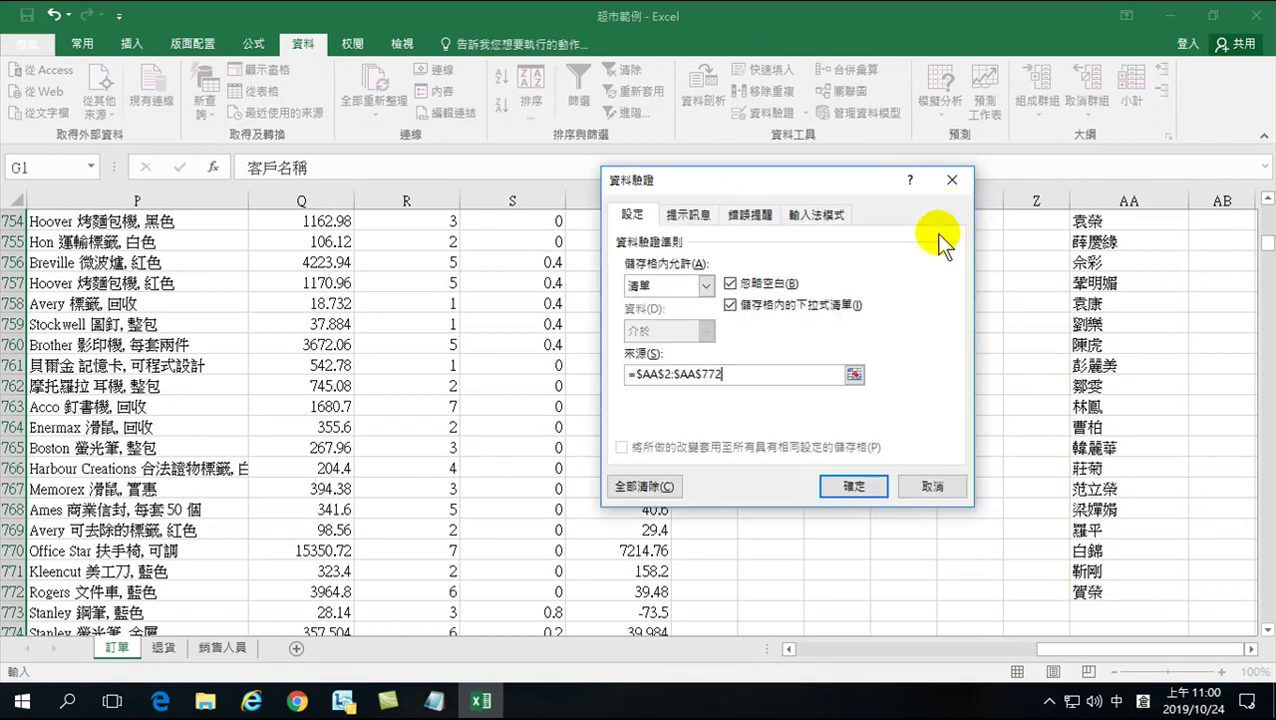
left_click(853, 486)
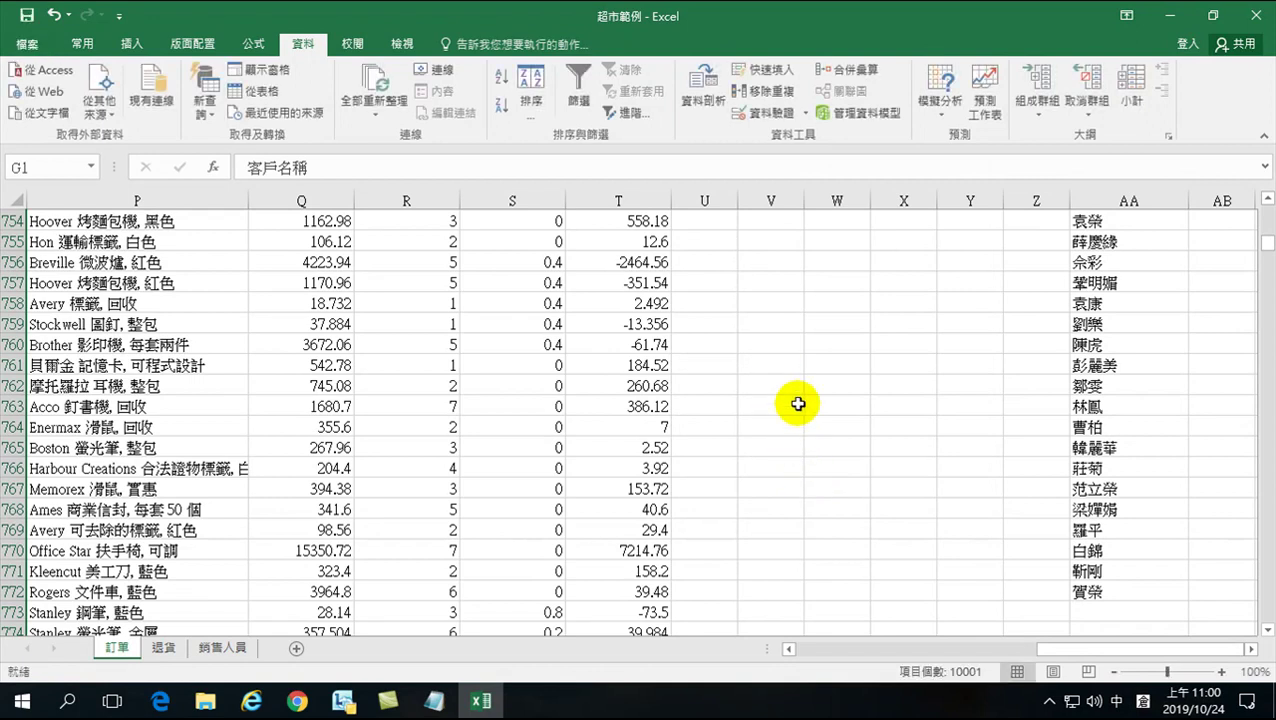
- Circle the invalid data in the 客戶名稱 column and check cells G1, G6 and G17
left_click_drag(1064, 648, 833, 658)
scroll(746, 342, "up", 20)
scroll(900, 300, "up", 20)
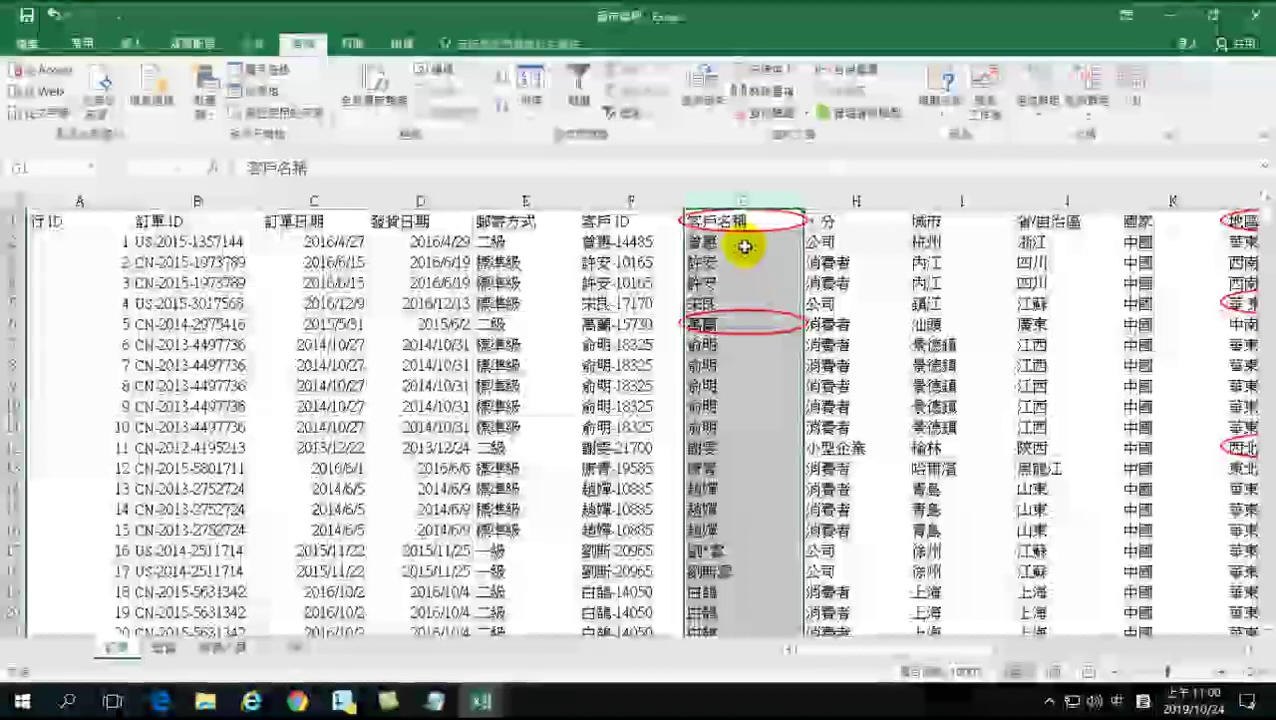
left_click(746, 221)
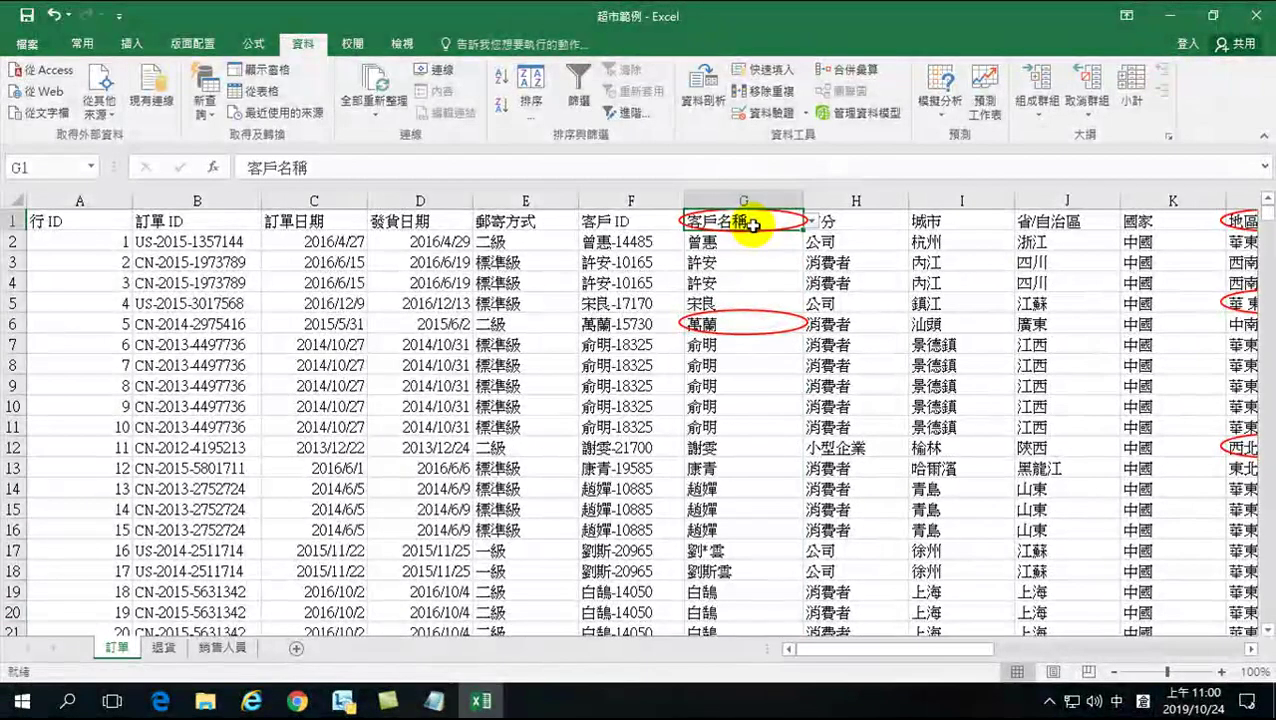
left_click(738, 322)
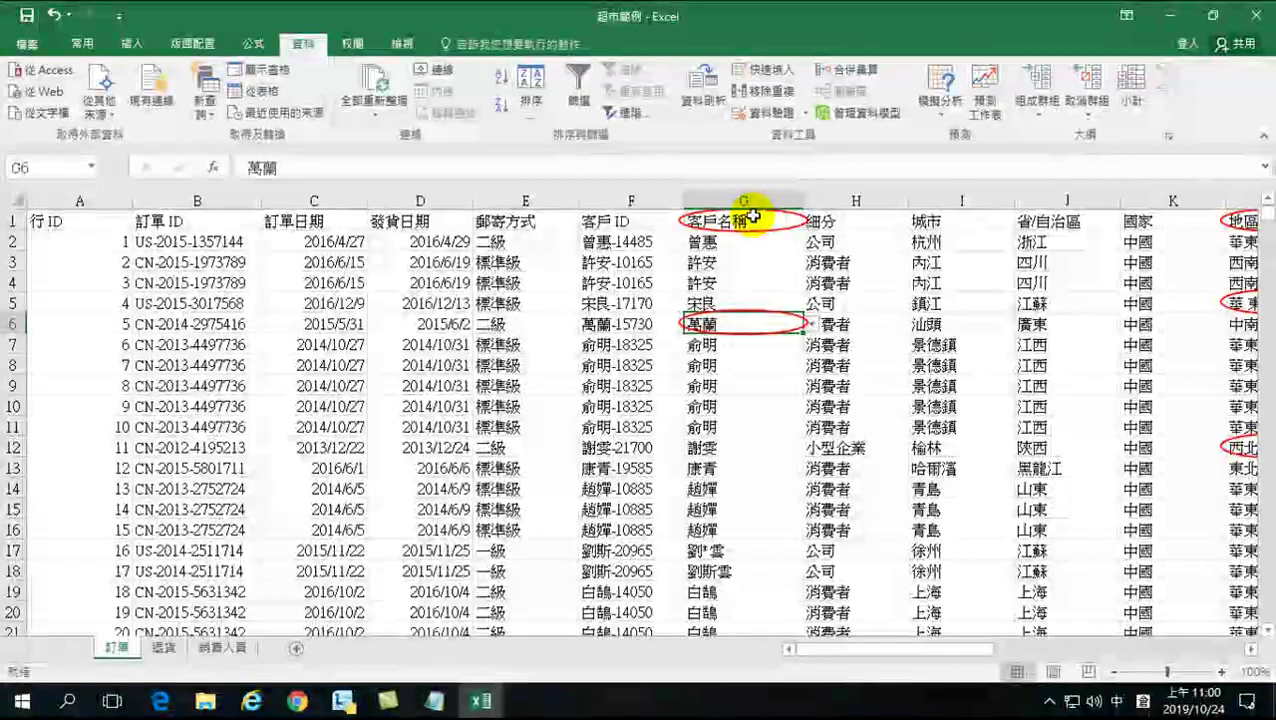
left_click(724, 550)
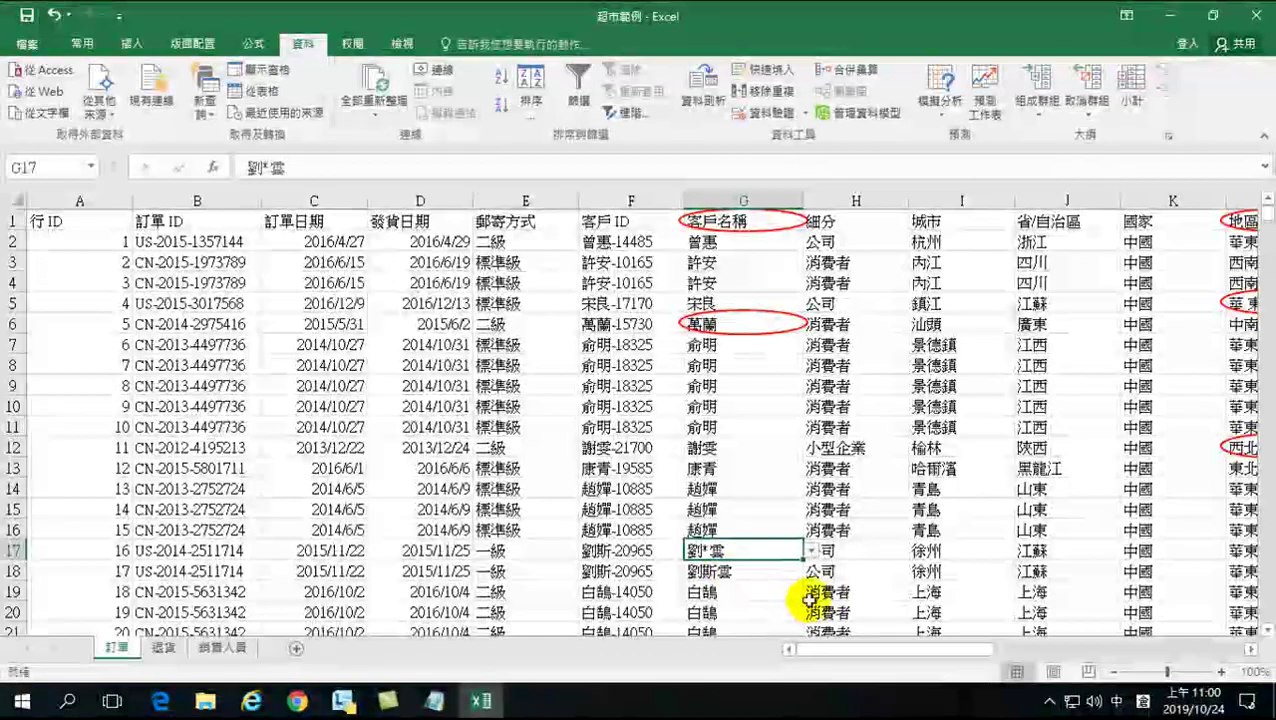
- Try to replace the middle character of the customer name in G18 with a space, and cancel the entry
left_click(731, 573)
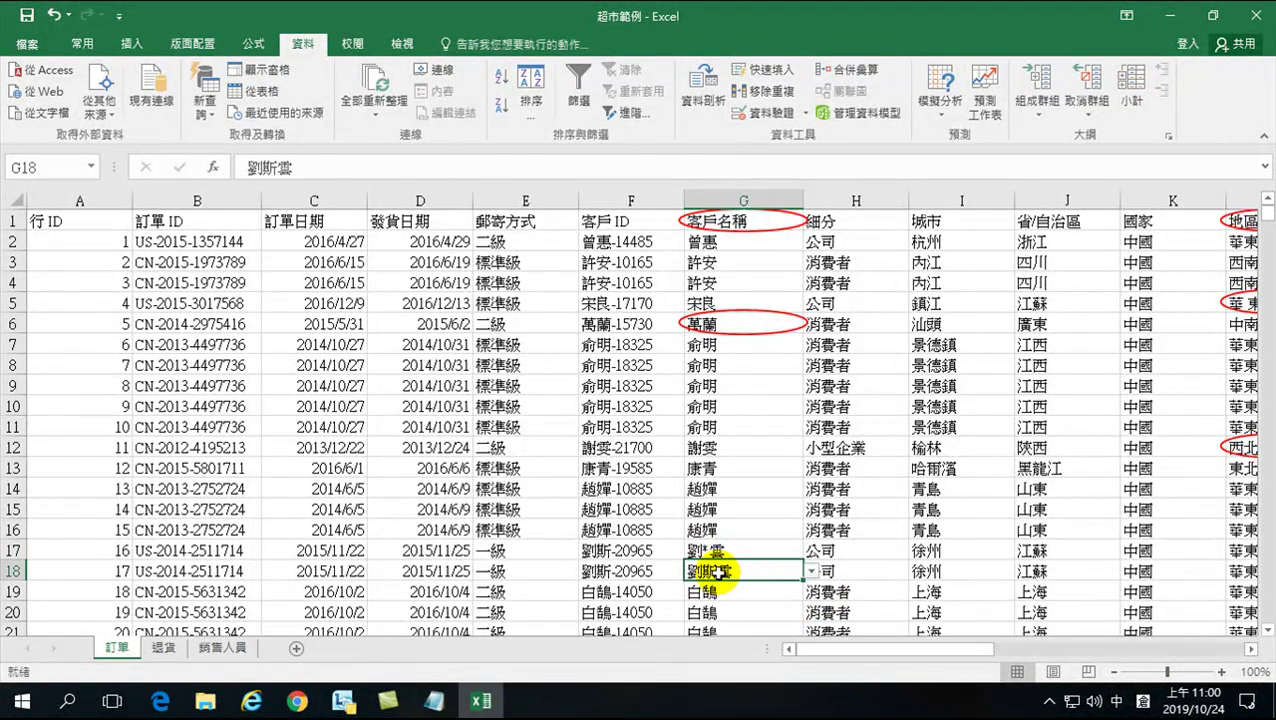
left_click(268, 167)
key("BackSpace")
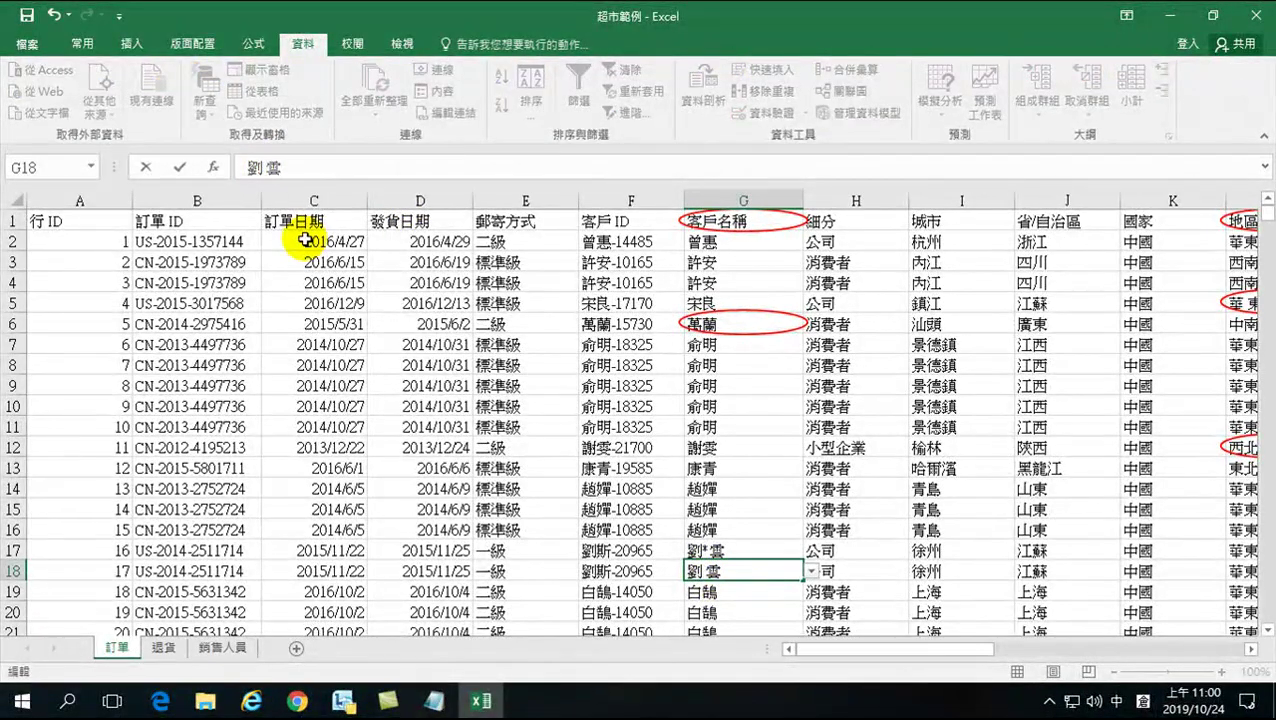
key("Return")
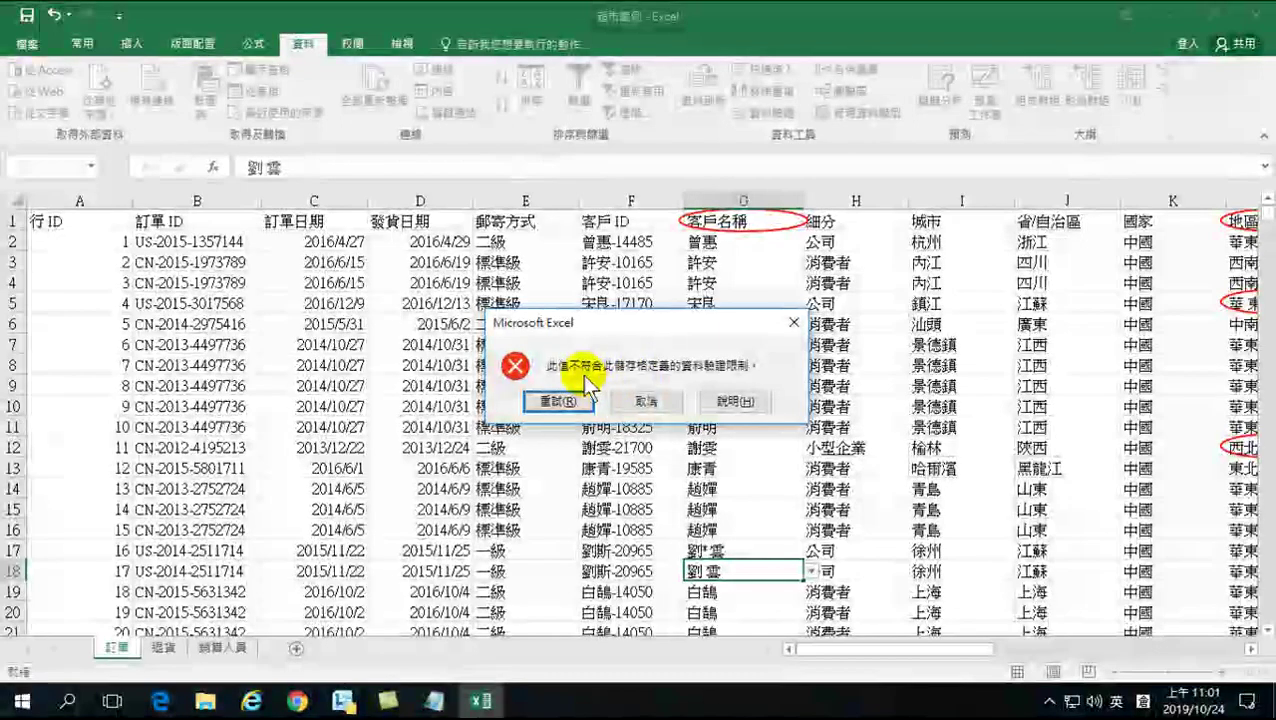
left_click(672, 403)
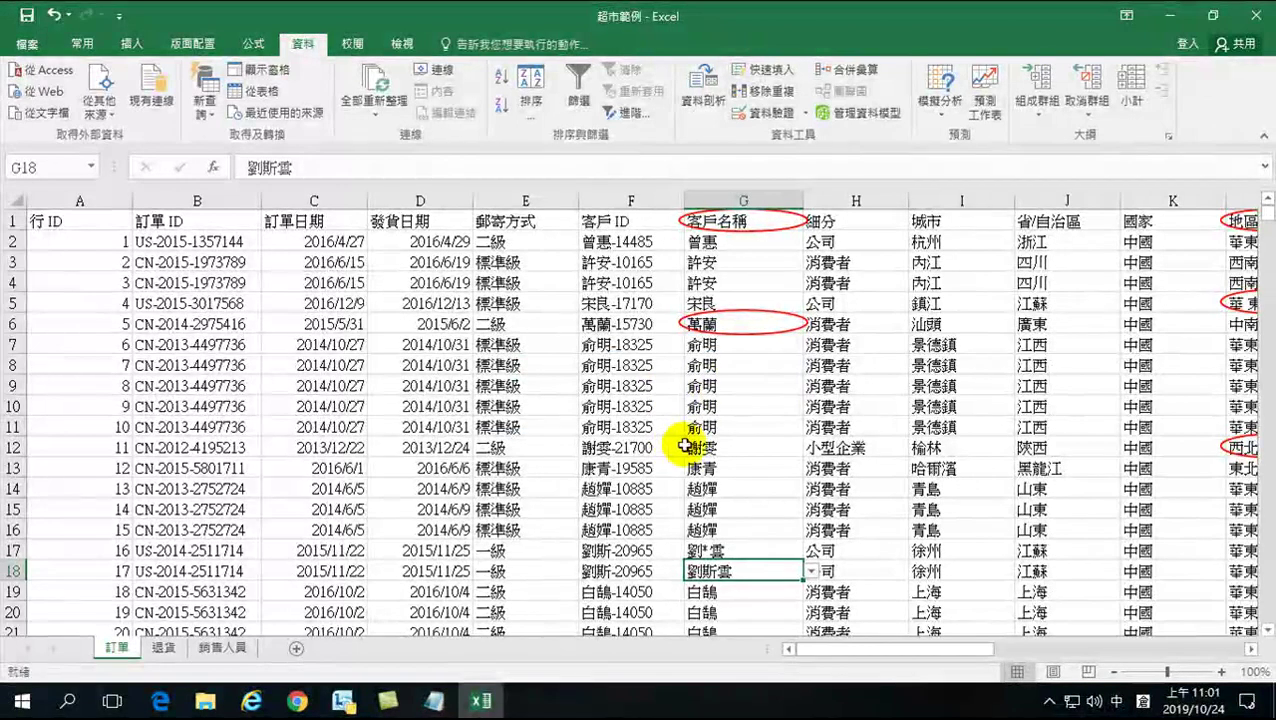